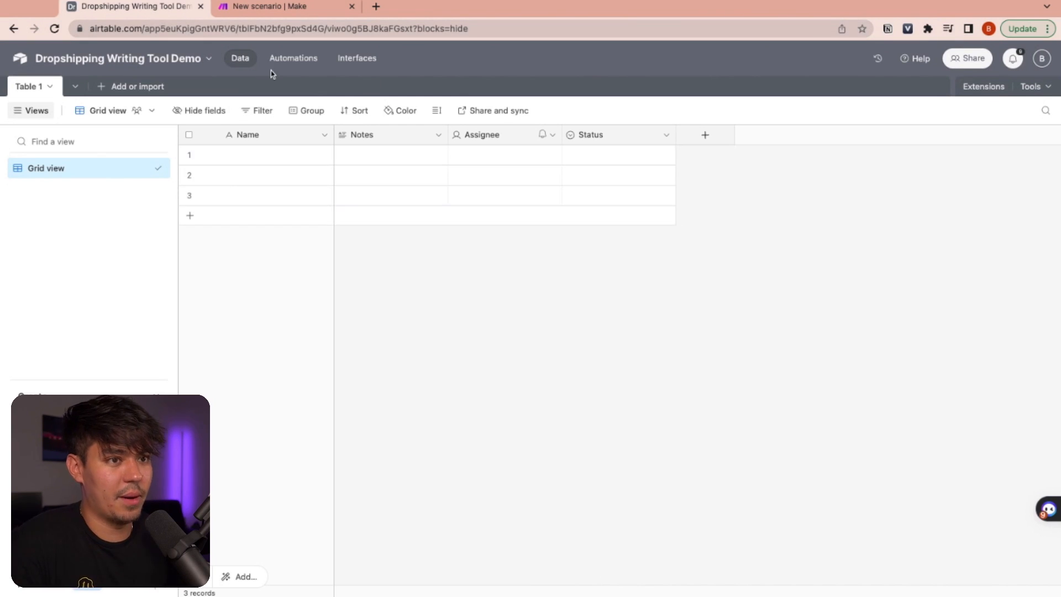
{"action": "left_click", "coordinate": [177, 64]}
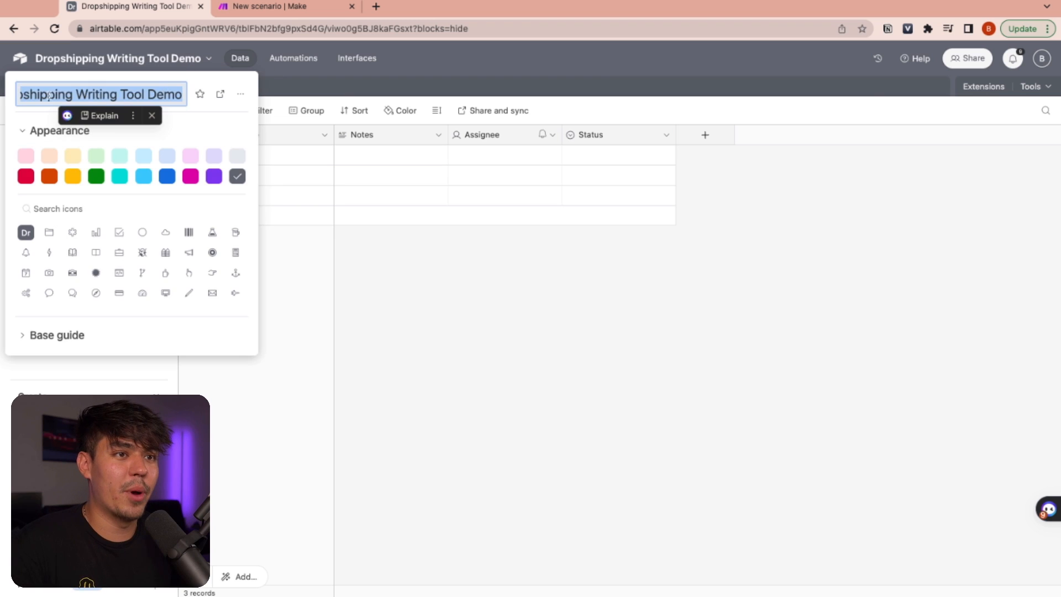
{"action": "left_click", "coordinate": [497, 310]}
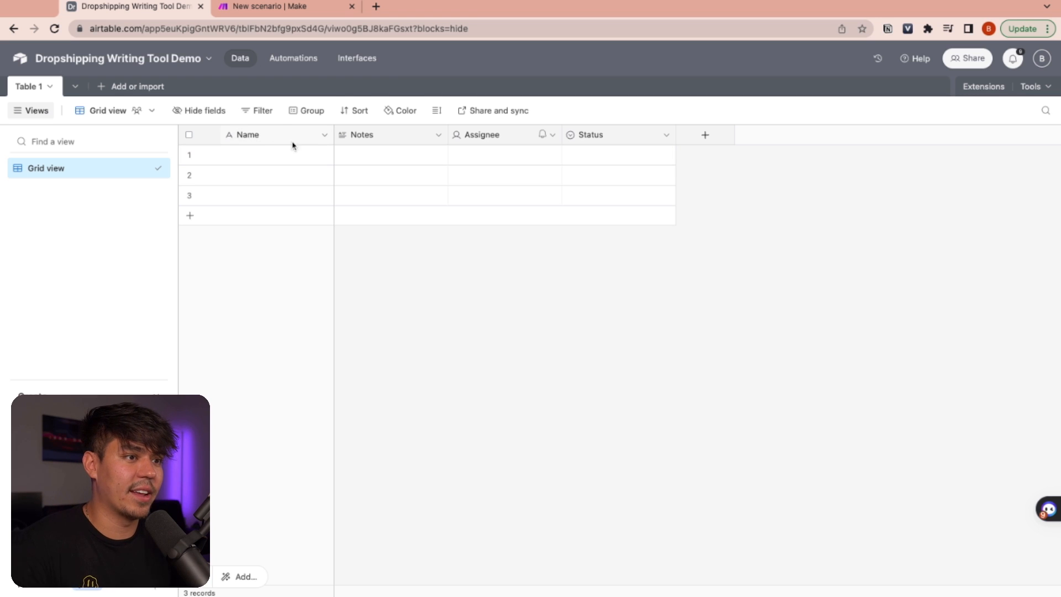
Rename the primary Name field to "Product URL (Aliexpress)", change its type to URL, and widen its column to fit the title.
{"action": "left_click", "coordinate": [321, 138]}
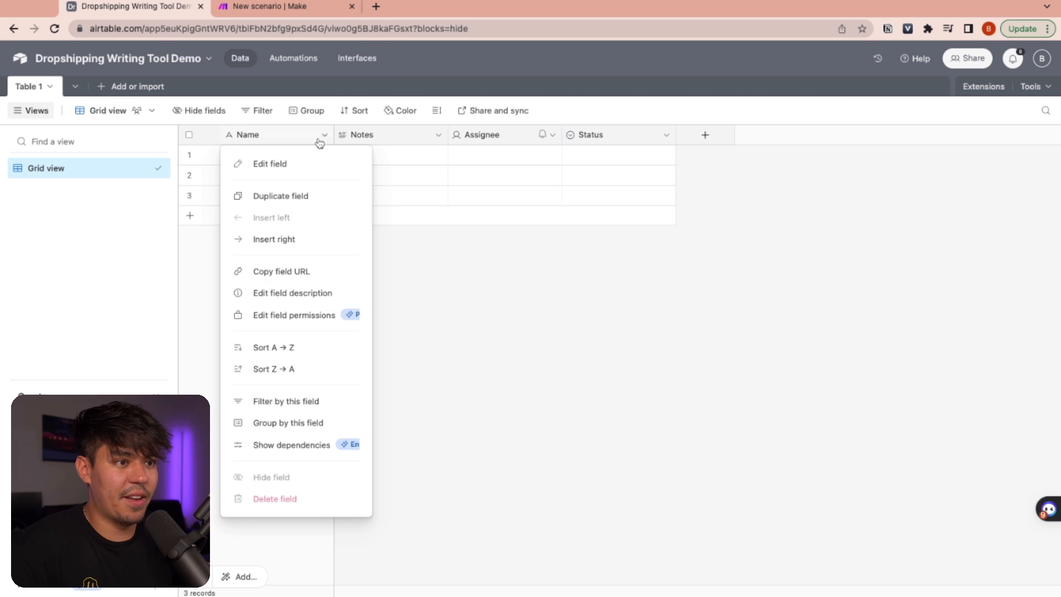
{"action": "left_click", "coordinate": [301, 164]}
{"action": "double_click", "coordinate": [277, 167]}
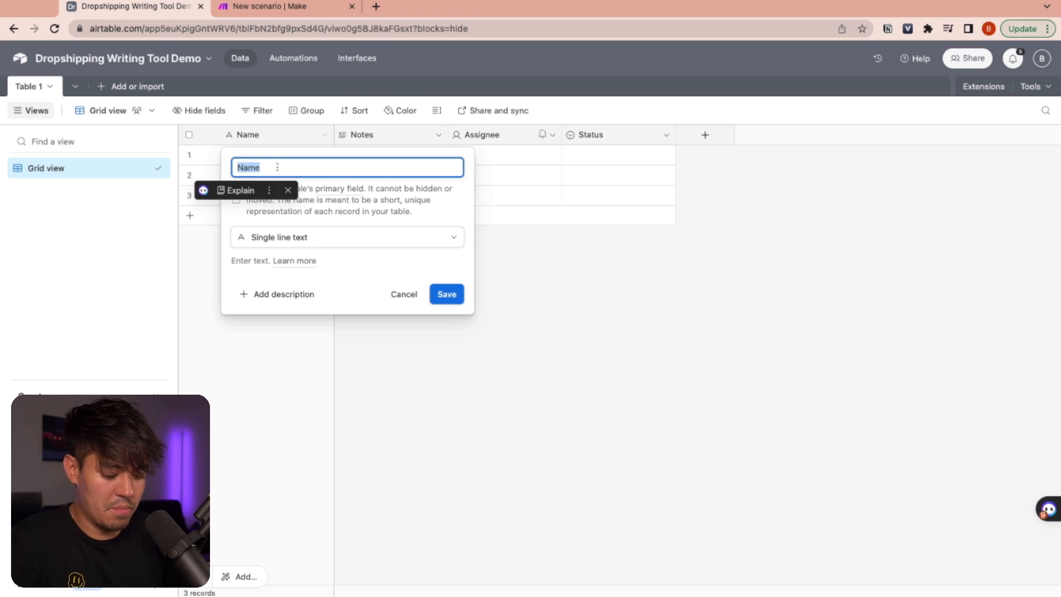
{"action": "type", "text": "P"}
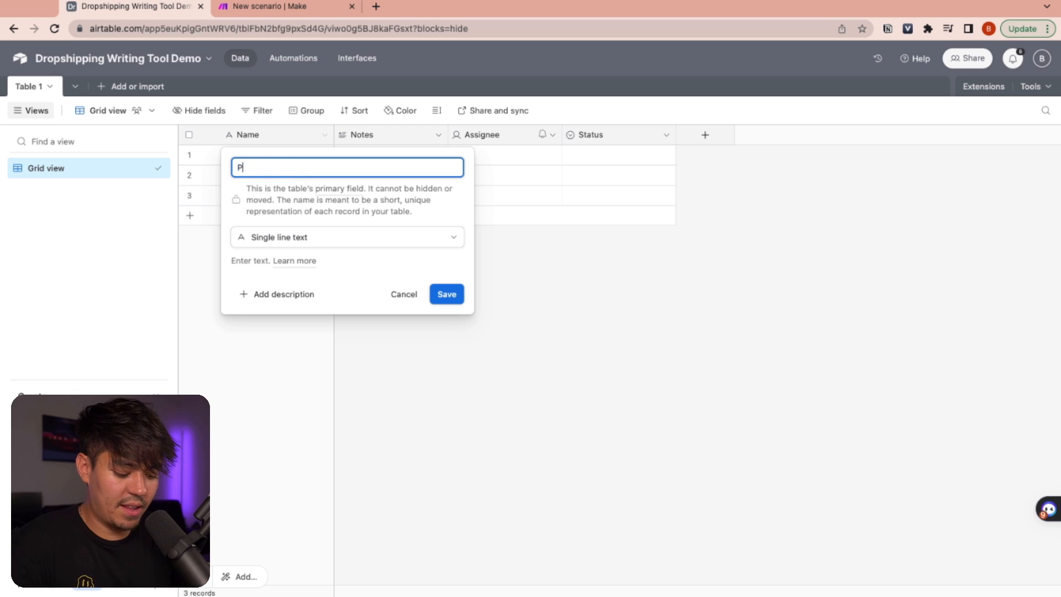
{"action": "type", "text": "roduct URL"}
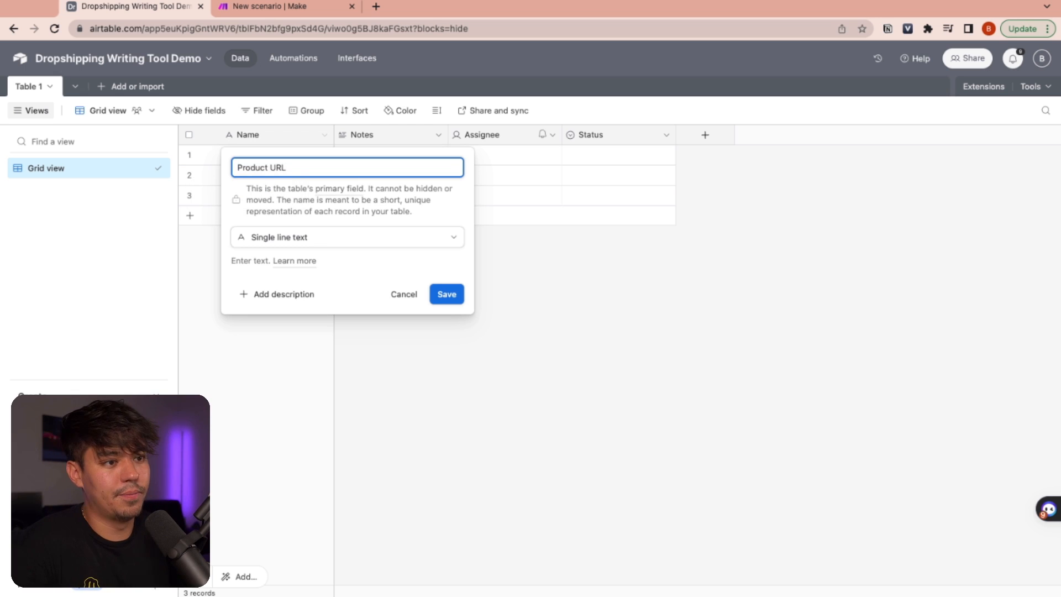
{"action": "left_click", "coordinate": [306, 237]}
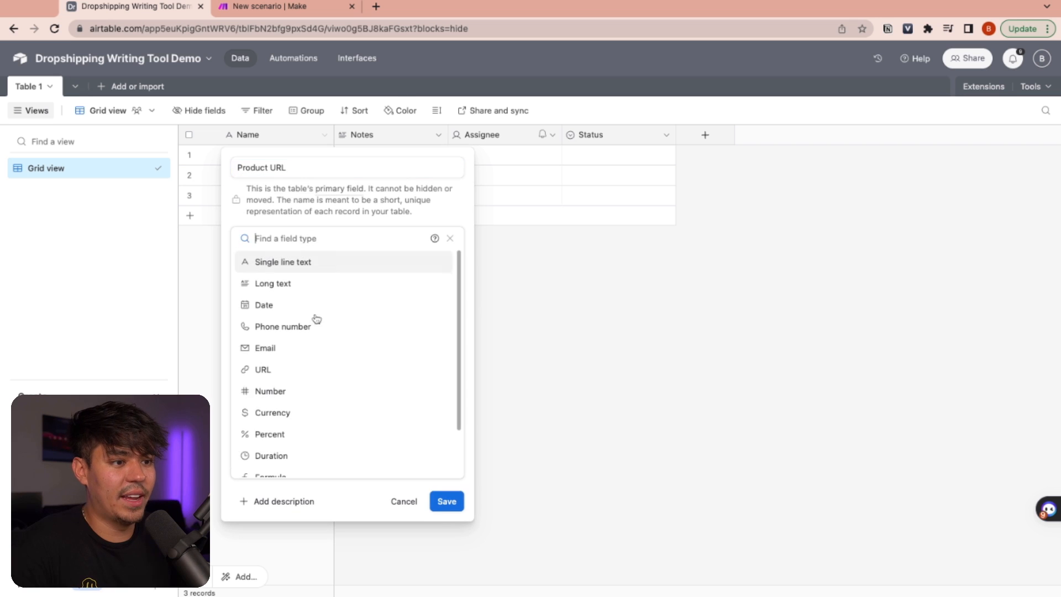
{"action": "left_click", "coordinate": [320, 380]}
{"action": "left_click", "coordinate": [334, 169]}
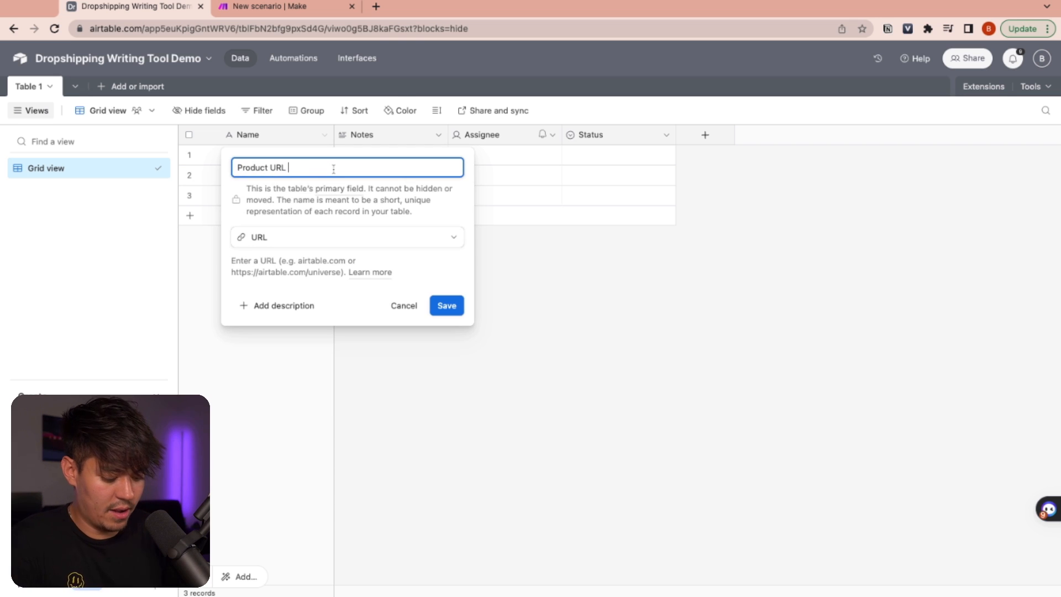
{"action": "type", "text": "(Aliexpress"}
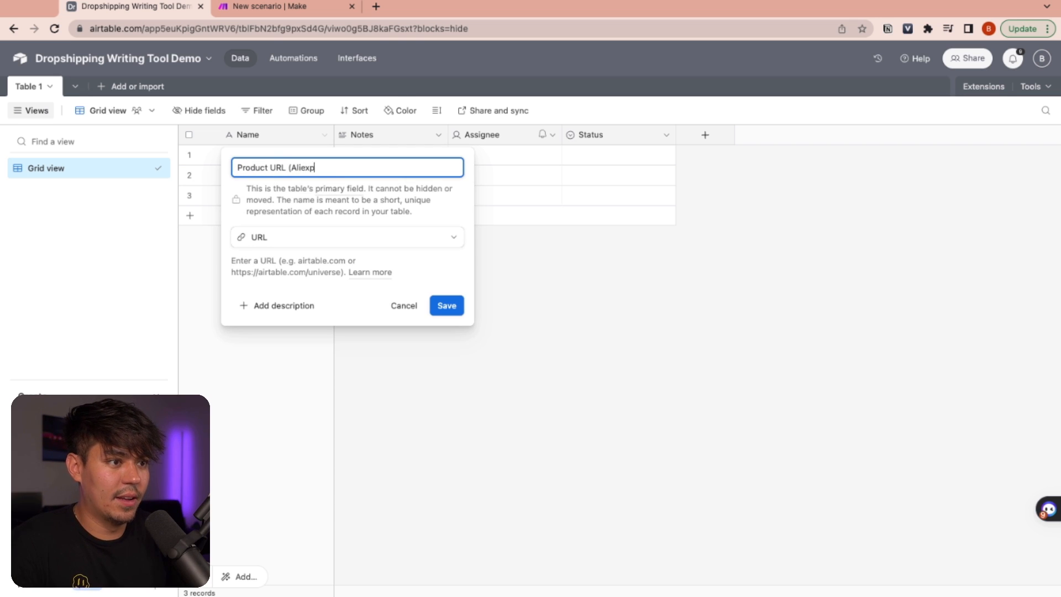
{"action": "left_click", "coordinate": [447, 305]}
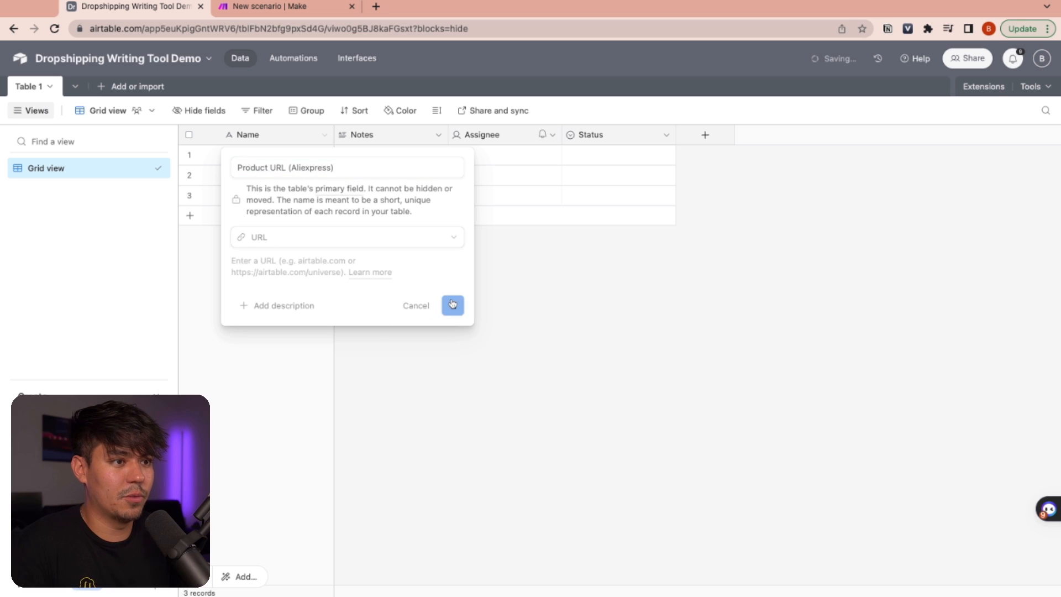
{"action": "left_click_drag", "start_coordinate": [334, 135], "coordinate": [356, 134]}
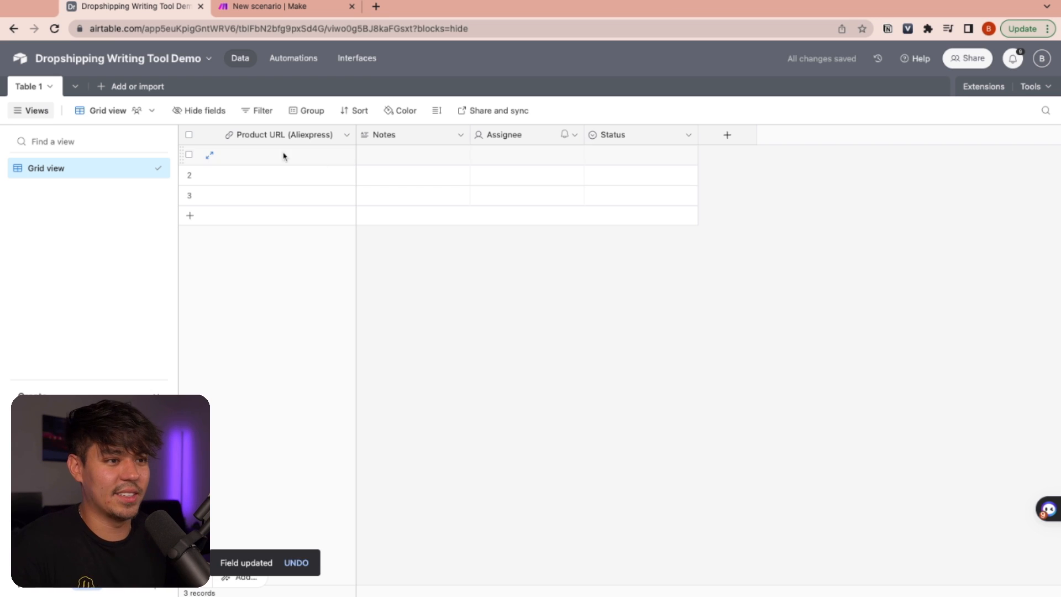
Rename the Notes field to "Product Source Text" and widen its column.
{"action": "left_click", "coordinate": [460, 137]}
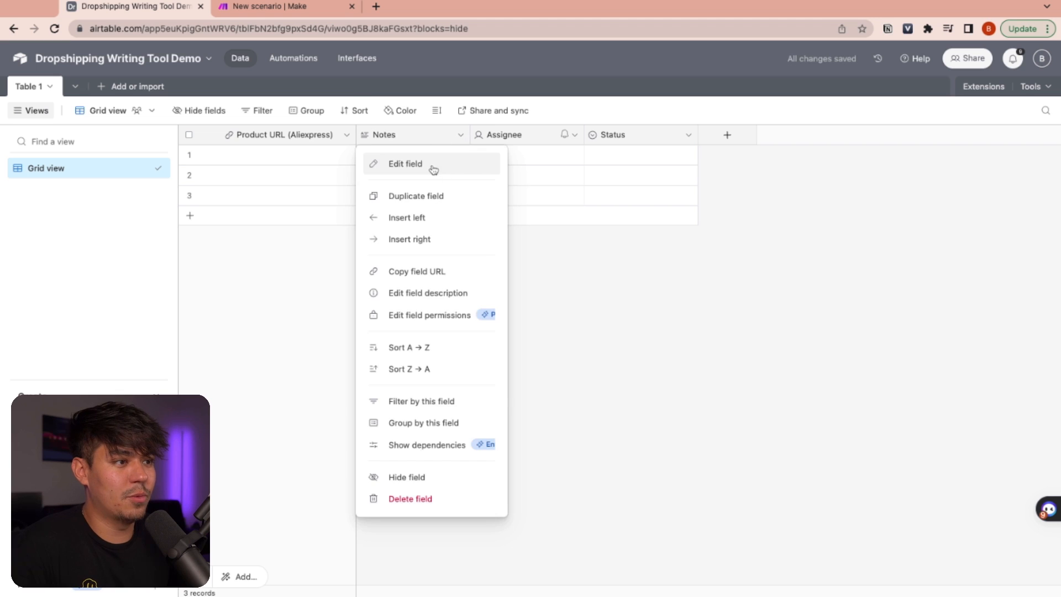
{"action": "left_click", "coordinate": [433, 166]}
{"action": "double_click", "coordinate": [409, 167]}
{"action": "type", "text": "Pro"}
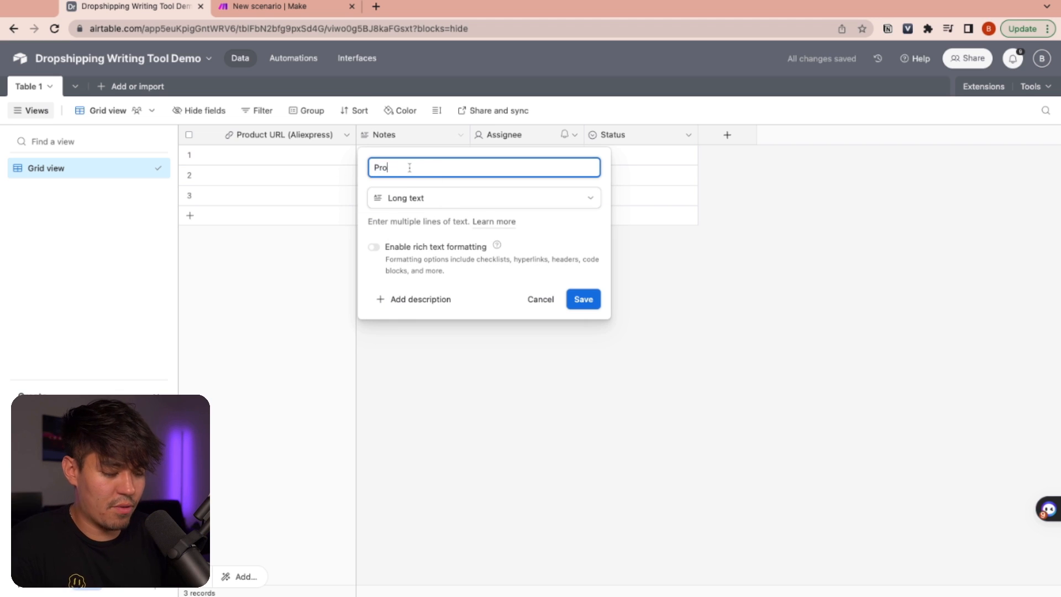
{"action": "type", "text": "duct Source Text"}
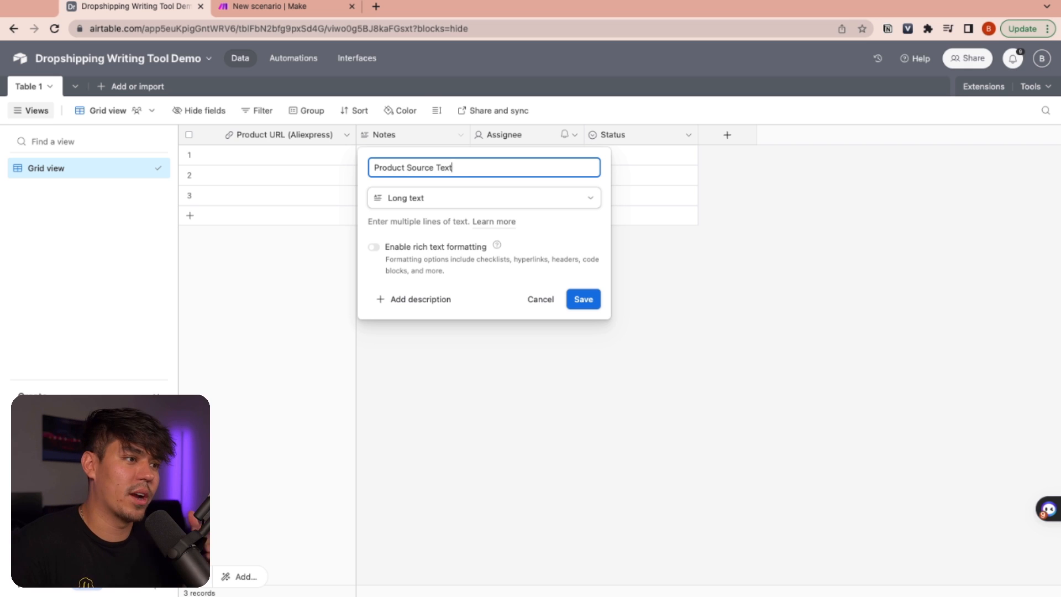
{"action": "left_click", "coordinate": [583, 299]}
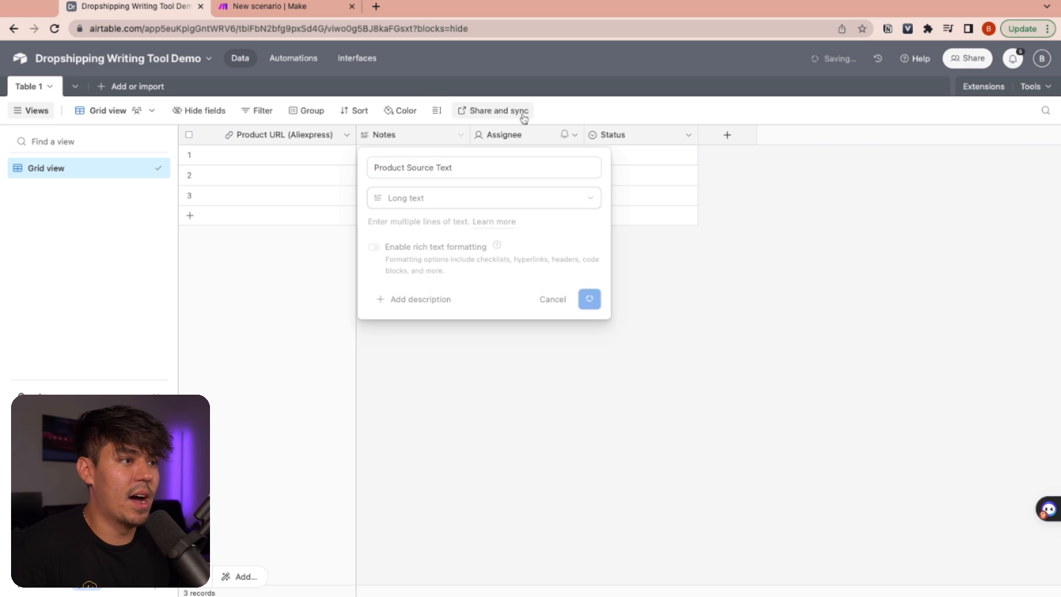
{"action": "left_click_drag", "start_coordinate": [471, 136], "coordinate": [535, 136]}
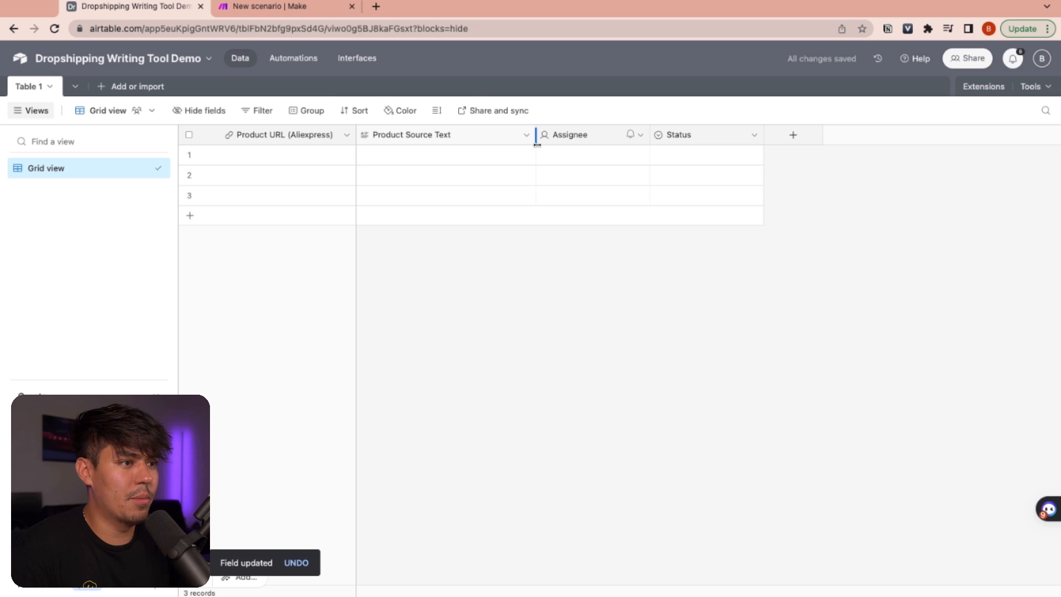
Delete the Assignee and Status fields from the table.
{"action": "left_click", "coordinate": [640, 135]}
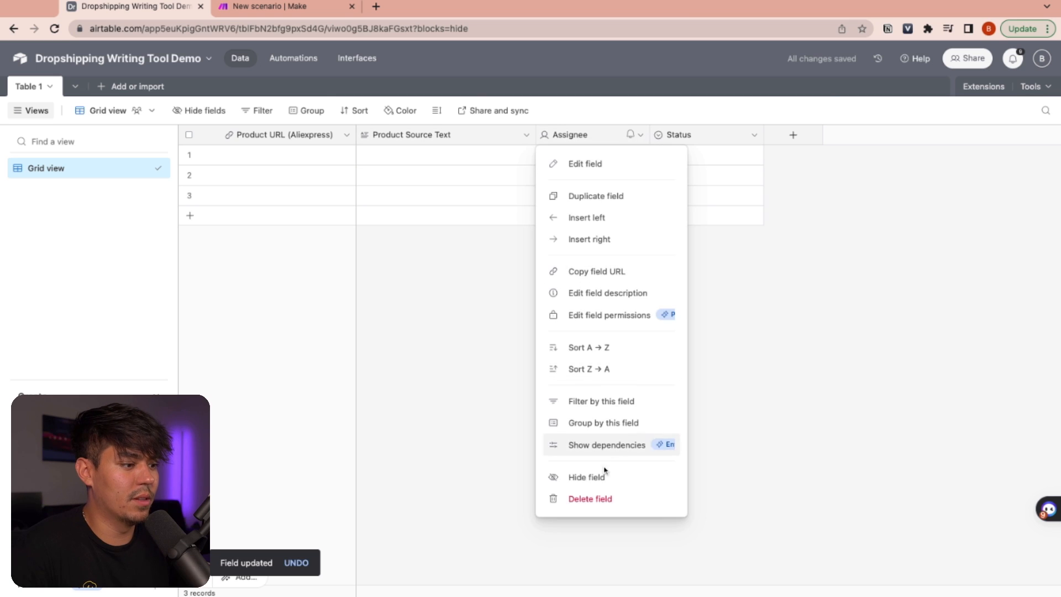
{"action": "left_click", "coordinate": [628, 497]}
{"action": "left_click", "coordinate": [640, 136]}
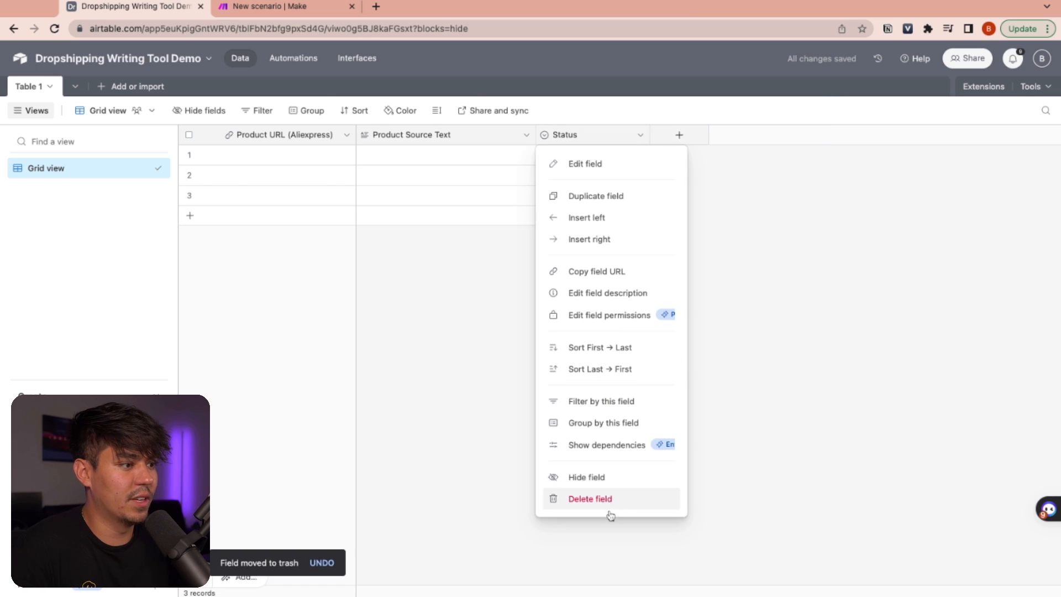
{"action": "left_click", "coordinate": [606, 500]}
Add a long text field named "Ad Copy" after Product Source Text and widen its column.
{"action": "left_click", "coordinate": [581, 136]}
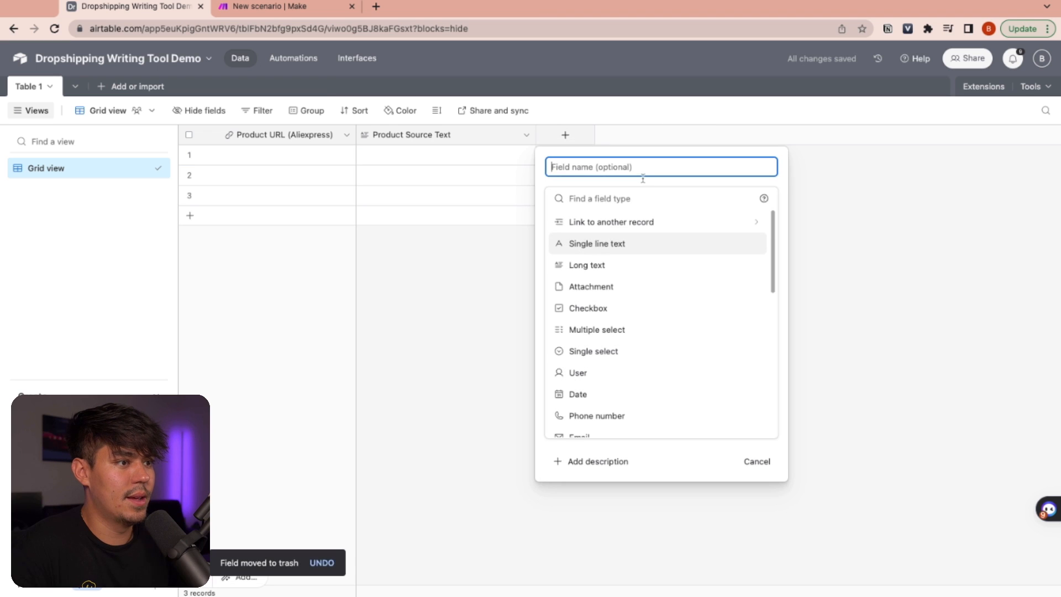
{"action": "left_click", "coordinate": [604, 270]}
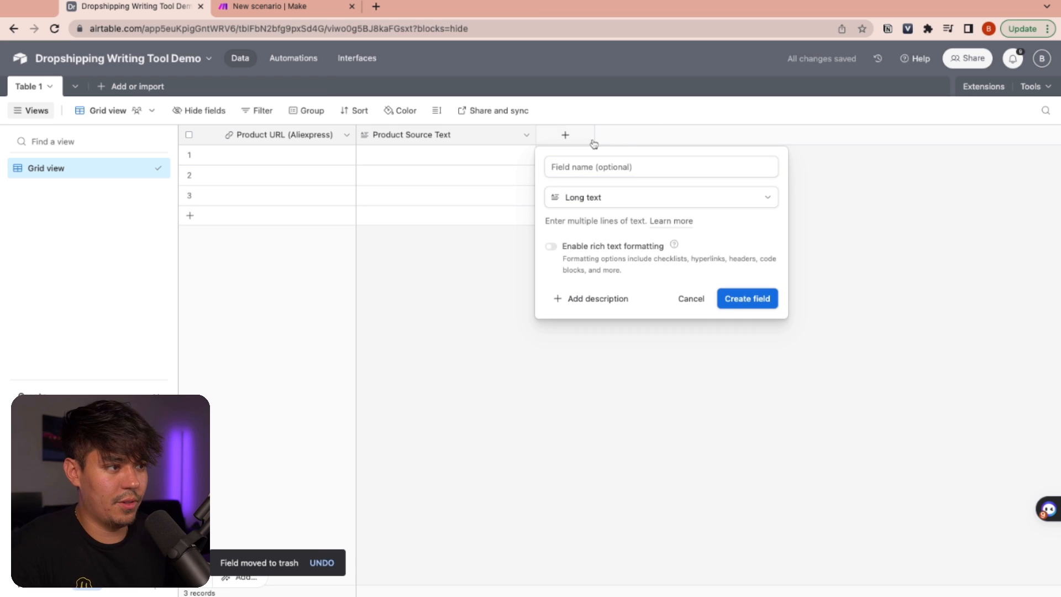
{"action": "left_click", "coordinate": [595, 167]}
{"action": "type", "text": "Ad Copy"}
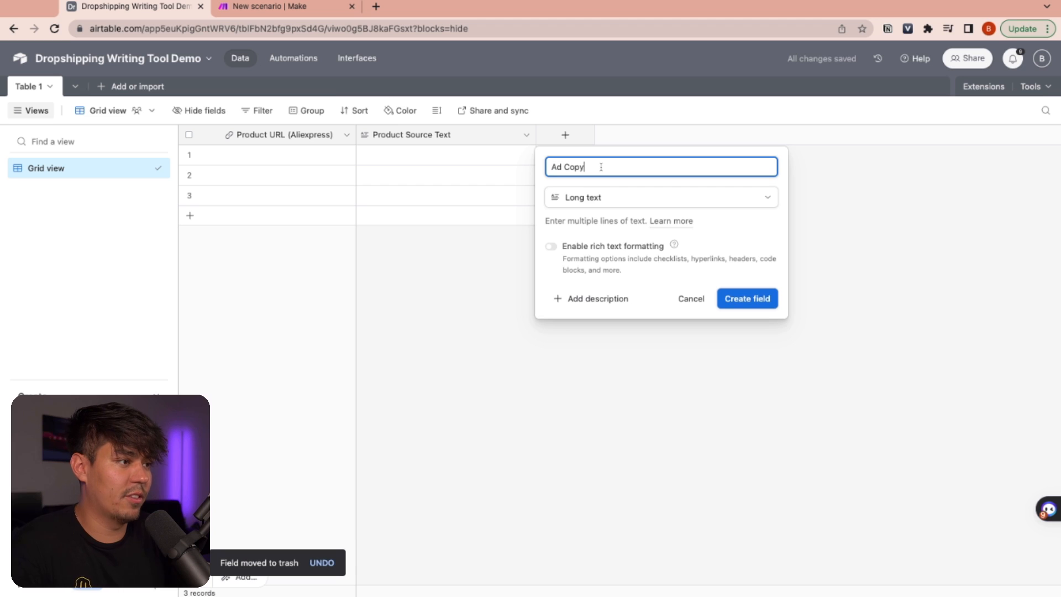
{"action": "left_click", "coordinate": [746, 300]}
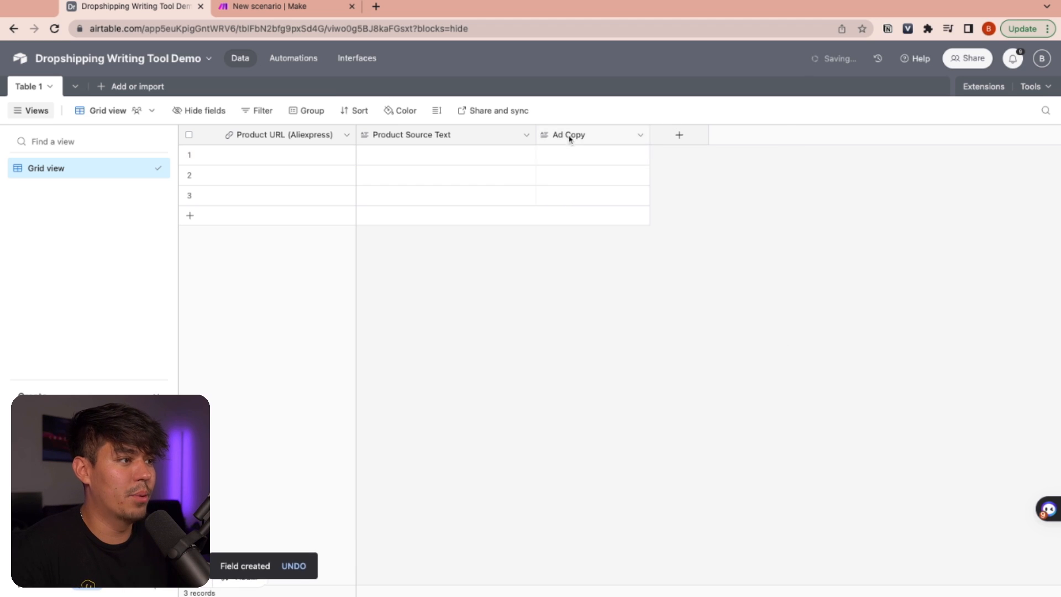
{"action": "left_click_drag", "start_coordinate": [648, 134], "coordinate": [762, 135]}
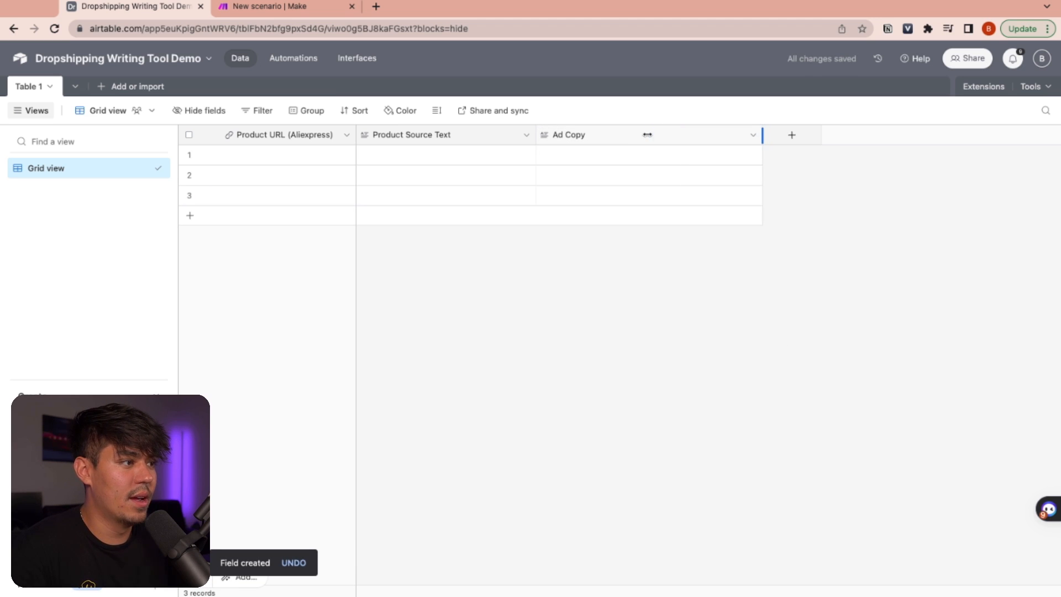
Add a long text field named "Sales Page Copy" after Ad Copy and widen its column.
{"action": "left_click", "coordinate": [791, 134]}
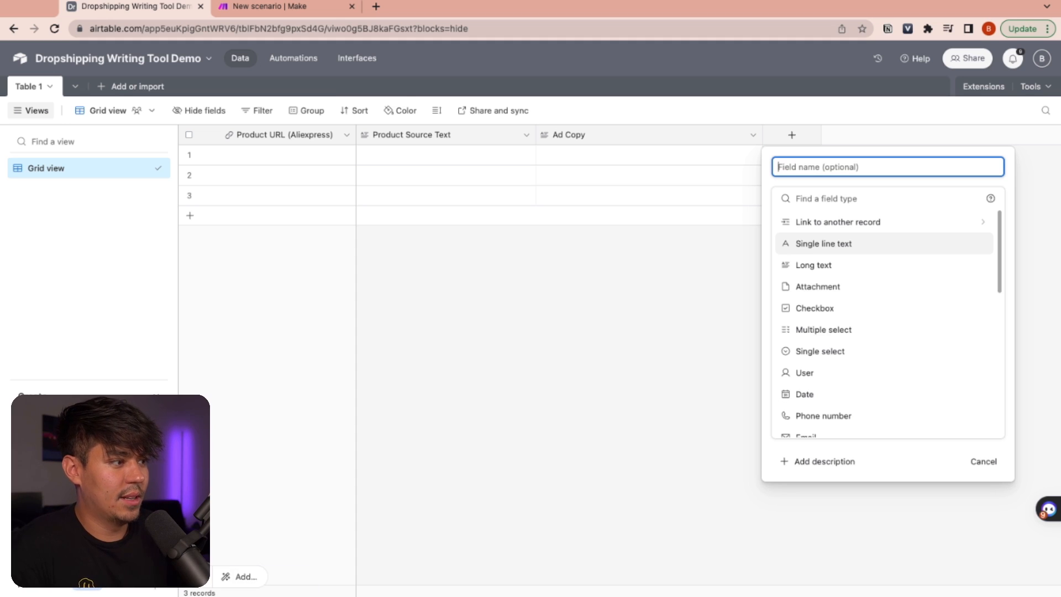
{"action": "left_click", "coordinate": [827, 264]}
{"action": "left_click", "coordinate": [845, 169]}
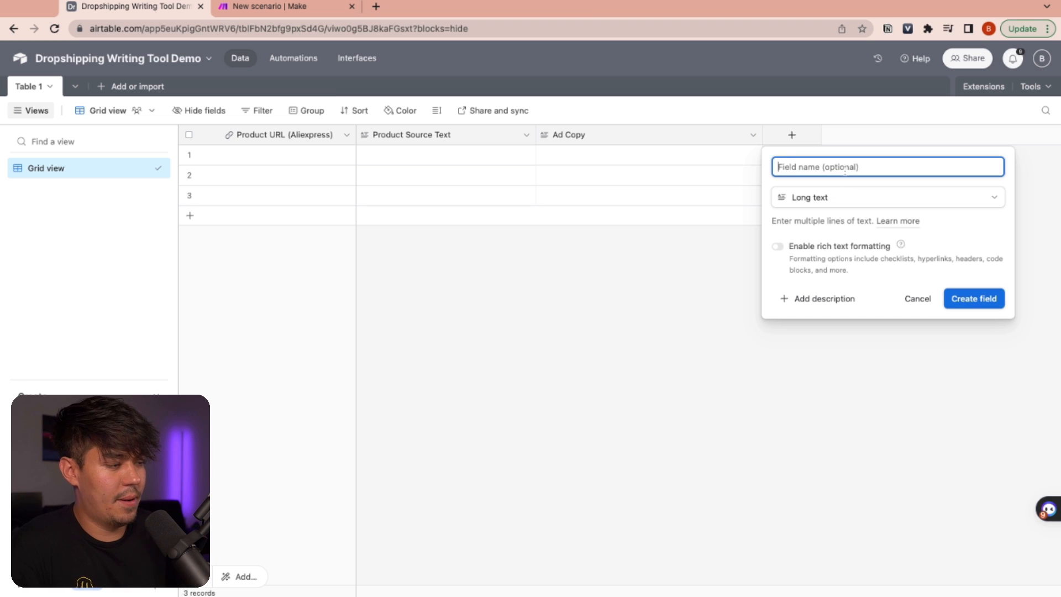
{"action": "type", "text": "Sales Page Copy"}
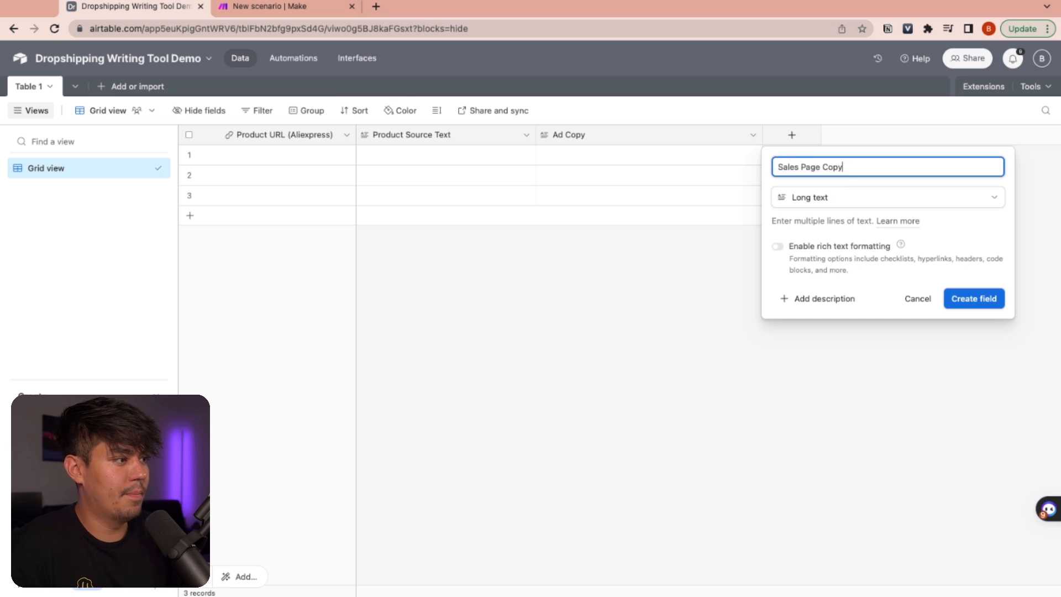
{"action": "left_click", "coordinate": [986, 301]}
{"action": "left_click_drag", "start_coordinate": [876, 137], "coordinate": [972, 137]}
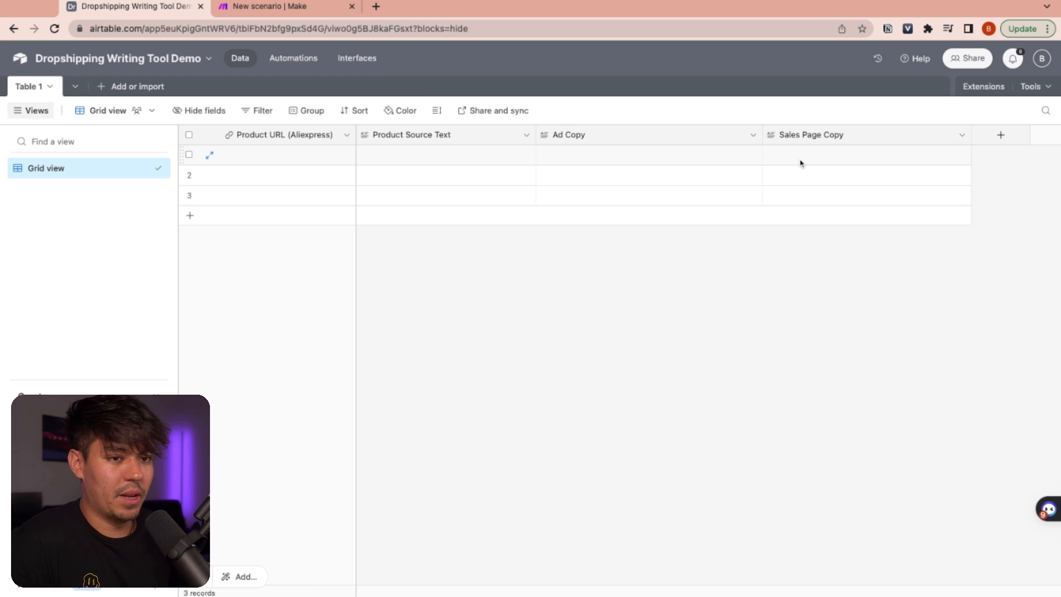
Add a single line text field named "Store Name" and move it between Product Source Text and Ad Copy.
{"action": "left_click", "coordinate": [1001, 136]}
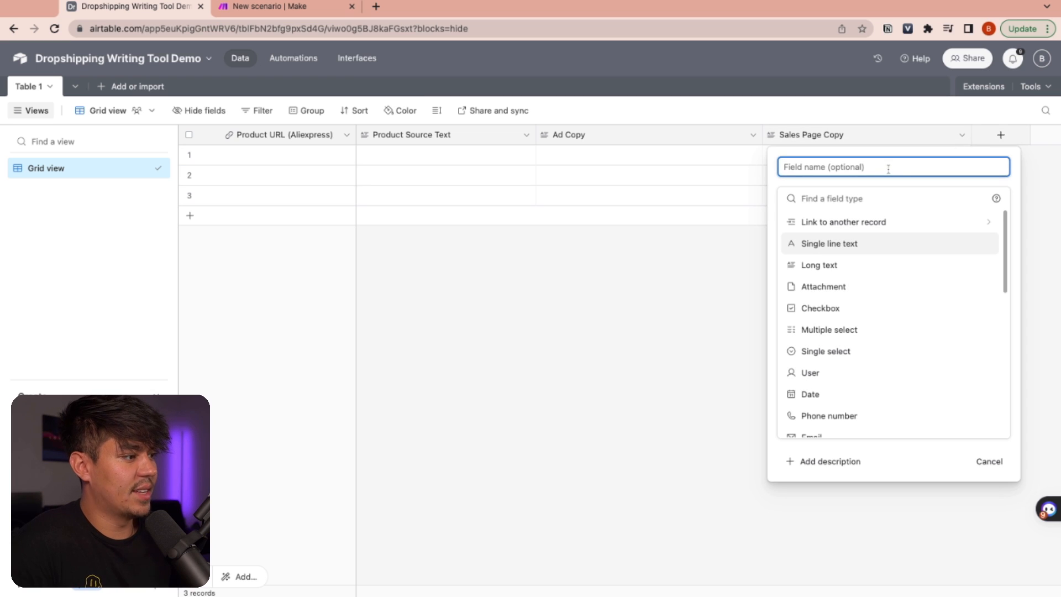
{"action": "left_click", "coordinate": [851, 245]}
{"action": "left_click", "coordinate": [861, 169]}
{"action": "type", "text": "Store Na"}
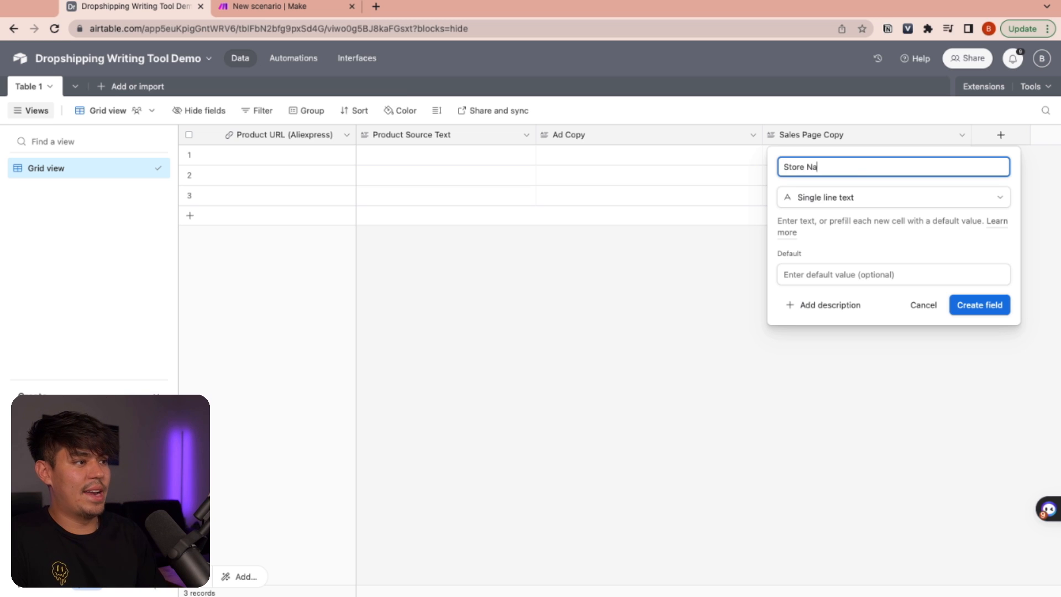
{"action": "type", "text": "me"}
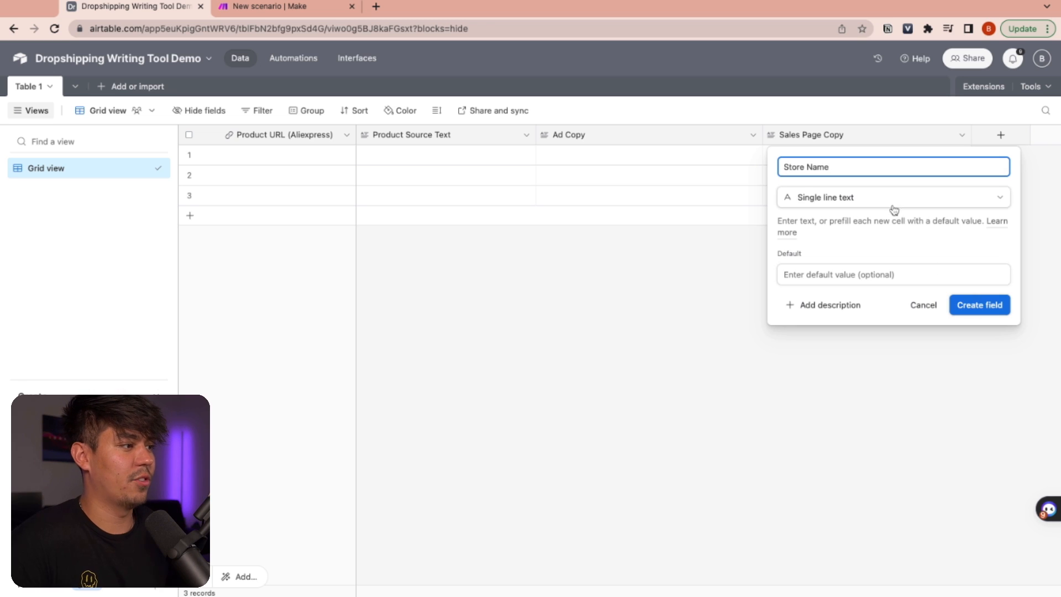
{"action": "left_click", "coordinate": [979, 305]}
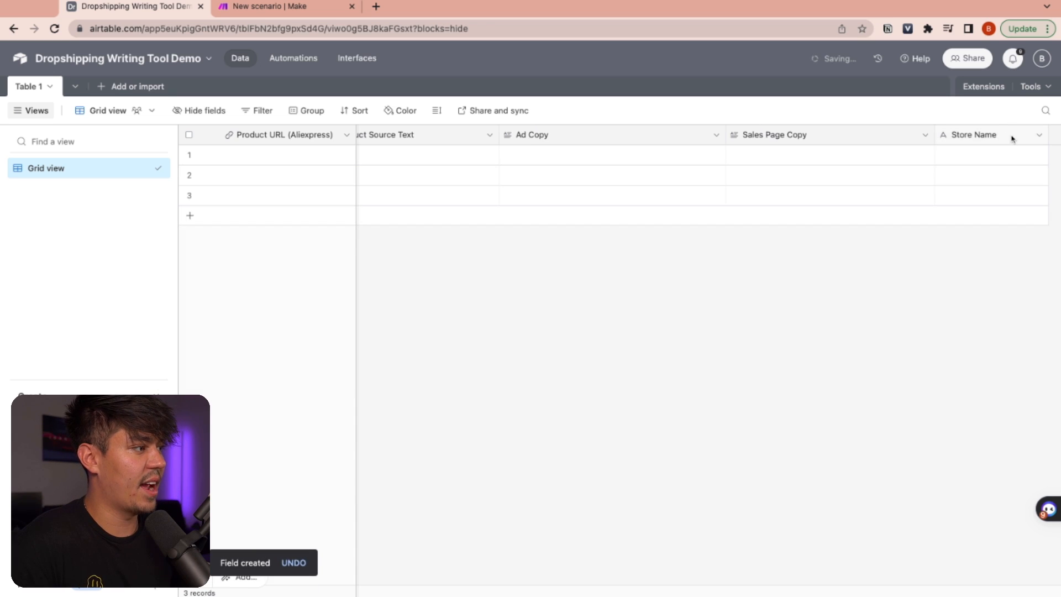
{"action": "left_click_drag", "start_coordinate": [1012, 138], "coordinate": [521, 135]}
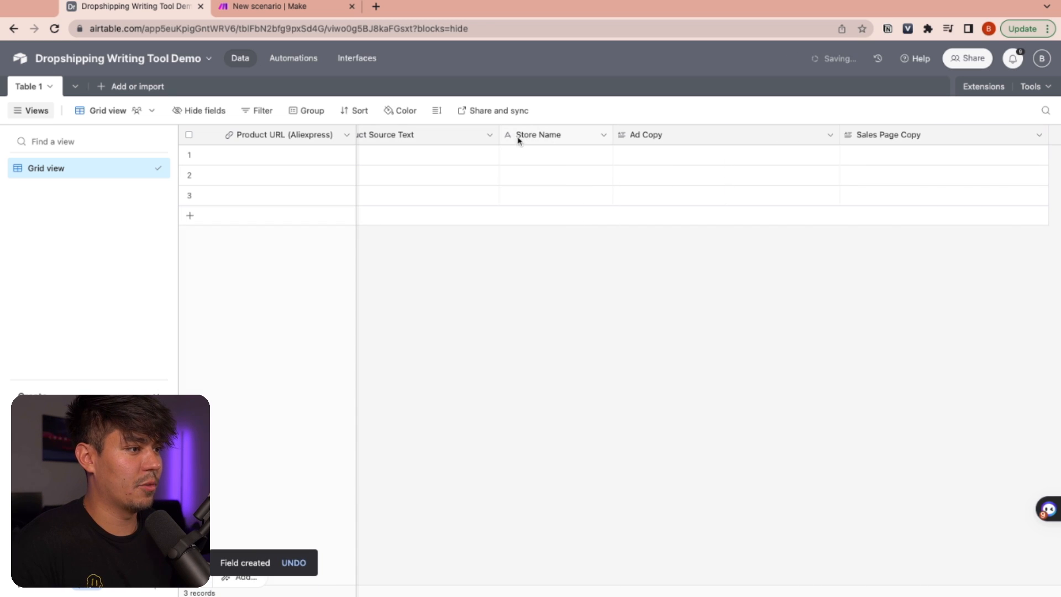
Add a created time field named "Created" after Sales Page Copy, keeping the local date format and 12 hour time.
{"action": "scroll", "coordinate": [962, 151], "scroll_direction": "right", "scroll_amount": 2}
{"action": "scroll", "coordinate": [962, 150], "scroll_direction": "right", "scroll_amount": 1}
{"action": "left_click", "coordinate": [992, 135]}
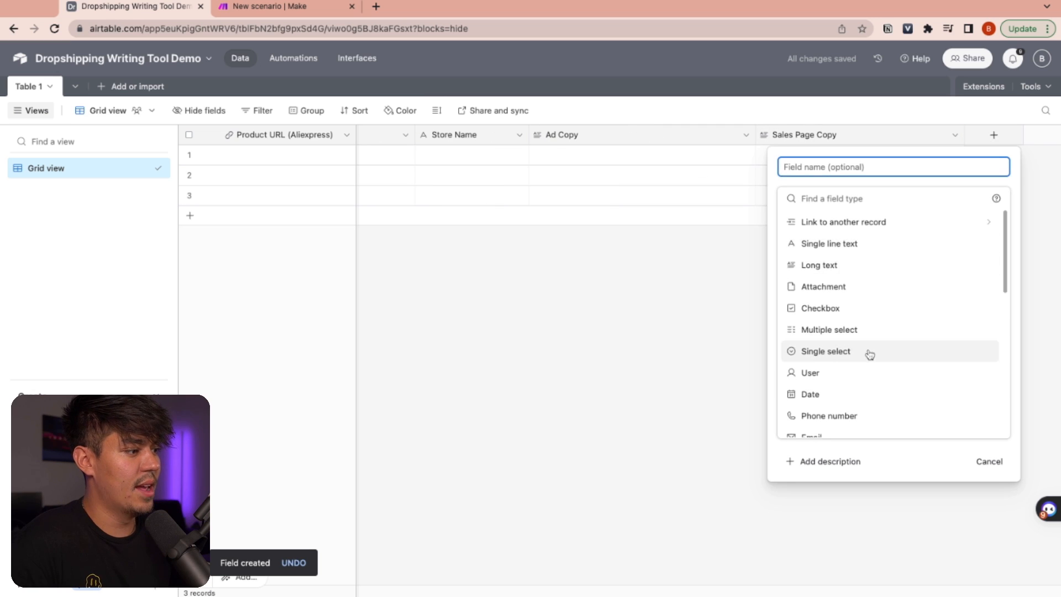
{"action": "scroll", "coordinate": [872, 353], "scroll_direction": "down", "scroll_amount": 5}
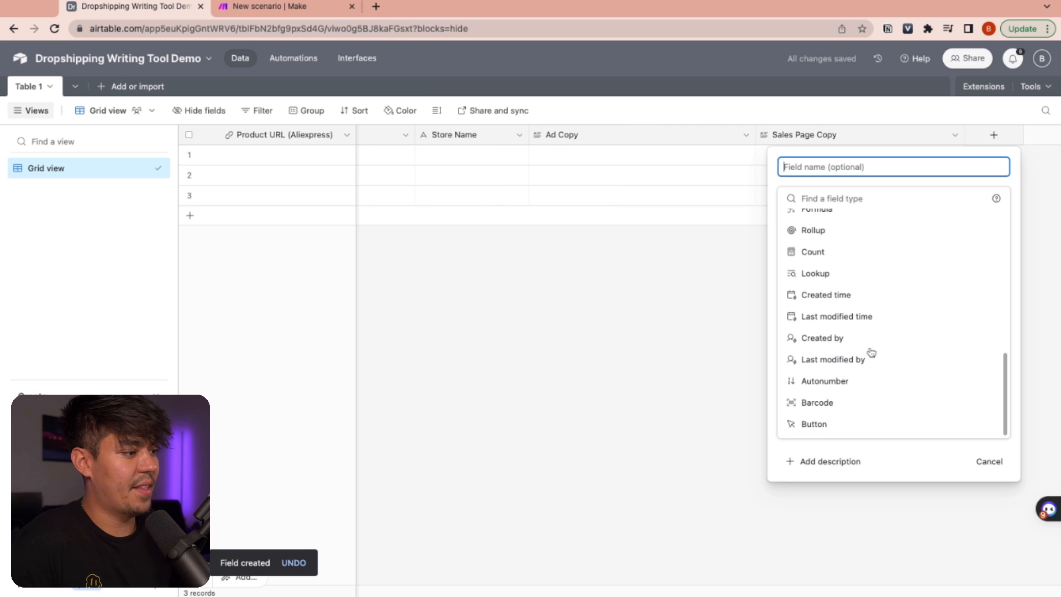
{"action": "left_click", "coordinate": [854, 306]}
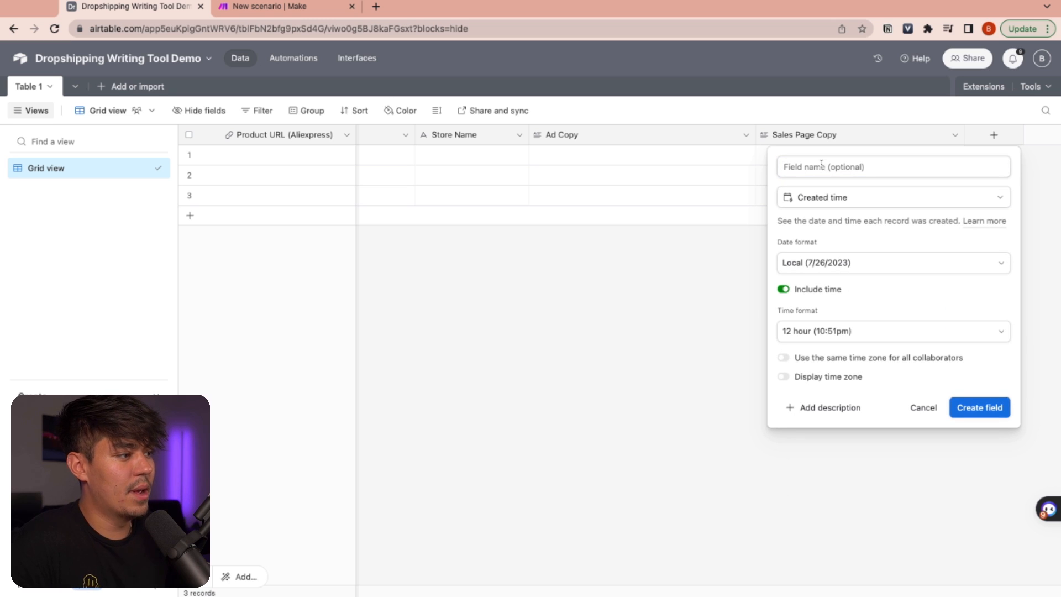
{"action": "type", "text": "Created"}
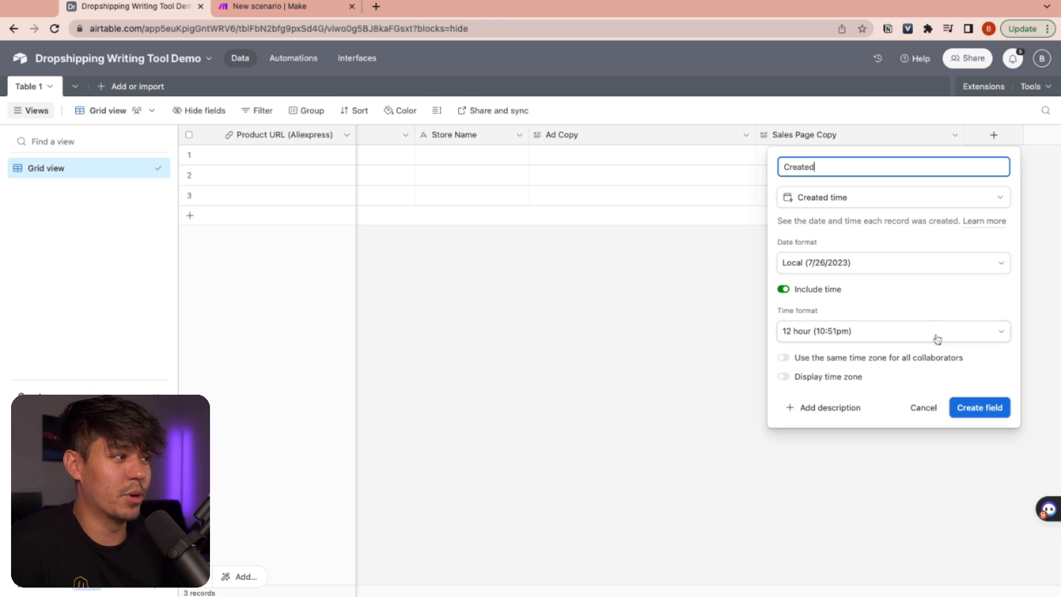
{"action": "left_click", "coordinate": [981, 409]}
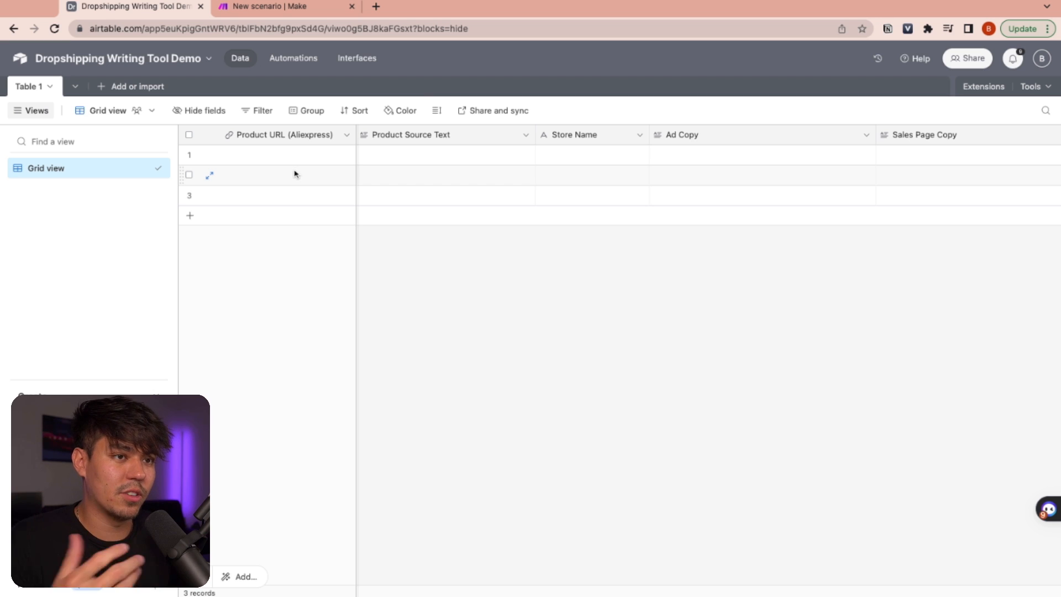
Find the Web clipper extension in the marketplace, add it to the base, and go to the Chrome web store for its browser extension.
{"action": "left_click", "coordinate": [982, 87]}
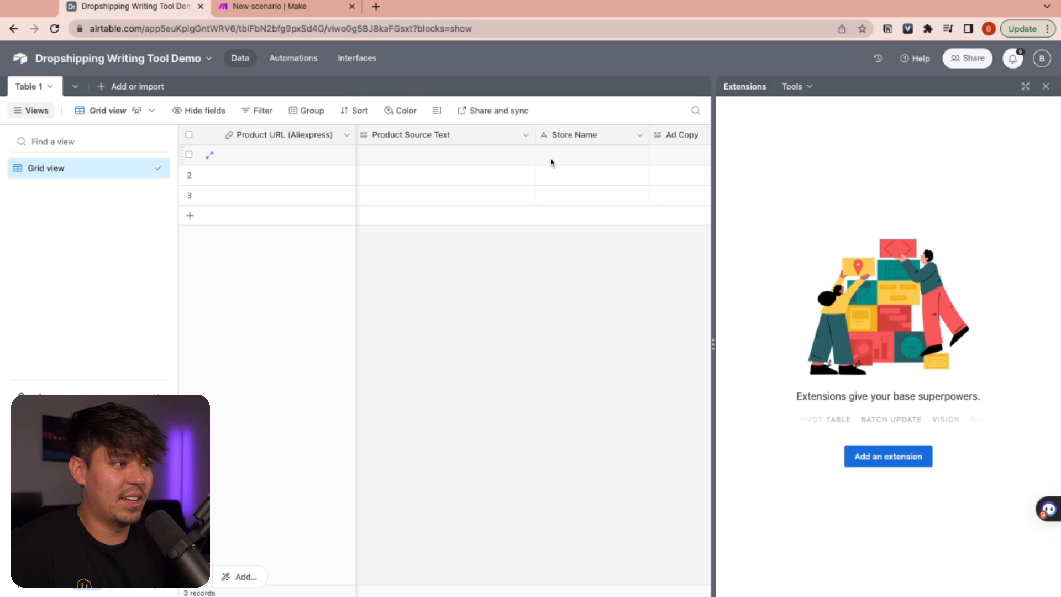
{"action": "scroll", "coordinate": [552, 161], "scroll_direction": "right", "scroll_amount": 5}
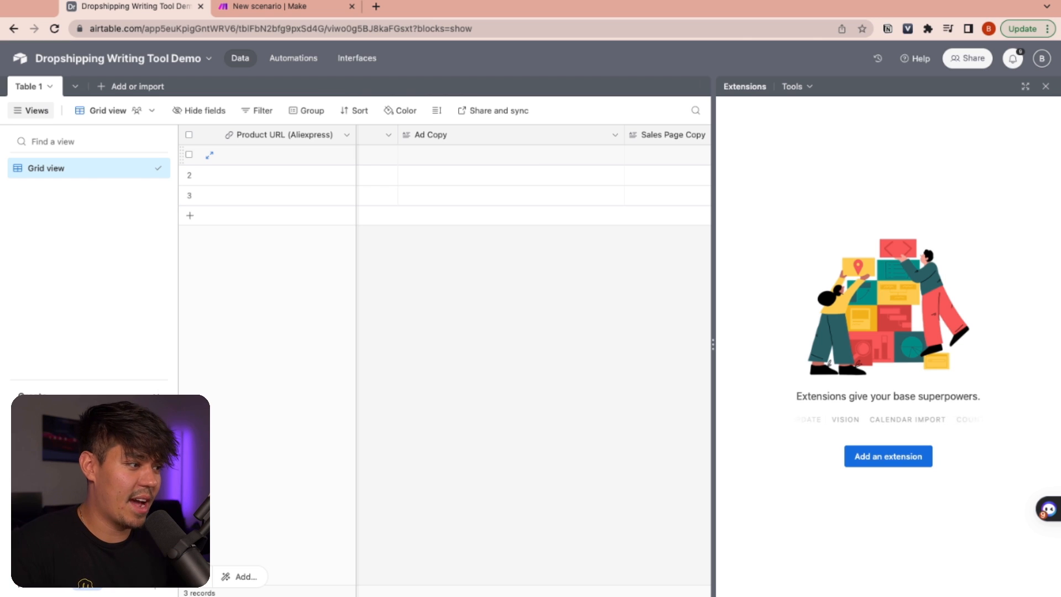
{"action": "left_click", "coordinate": [891, 462]}
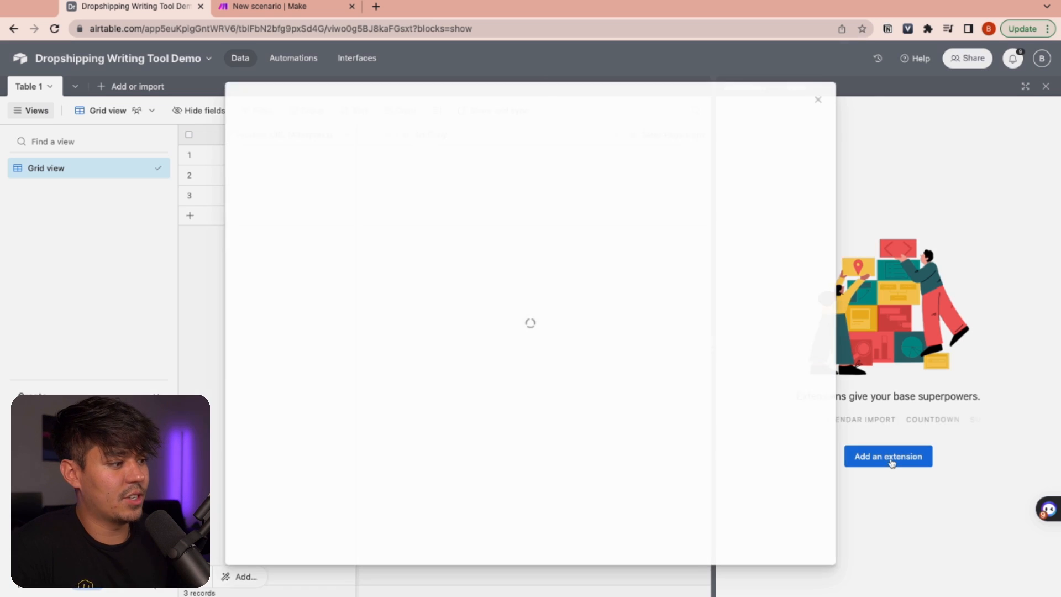
{"action": "left_click", "coordinate": [715, 128]}
{"action": "type", "text": "web cl"}
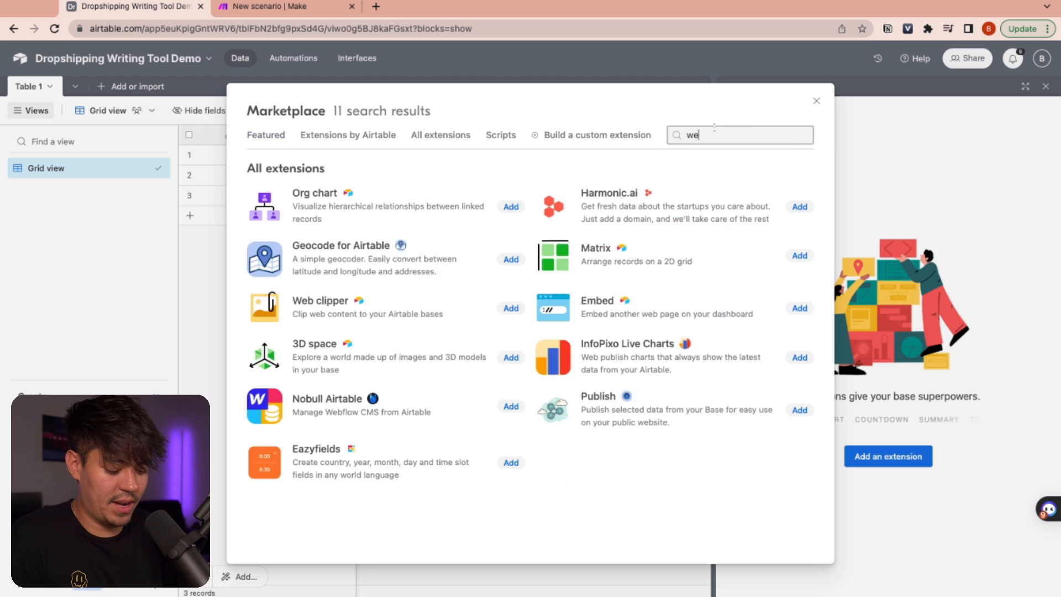
{"action": "left_click", "coordinate": [509, 203]}
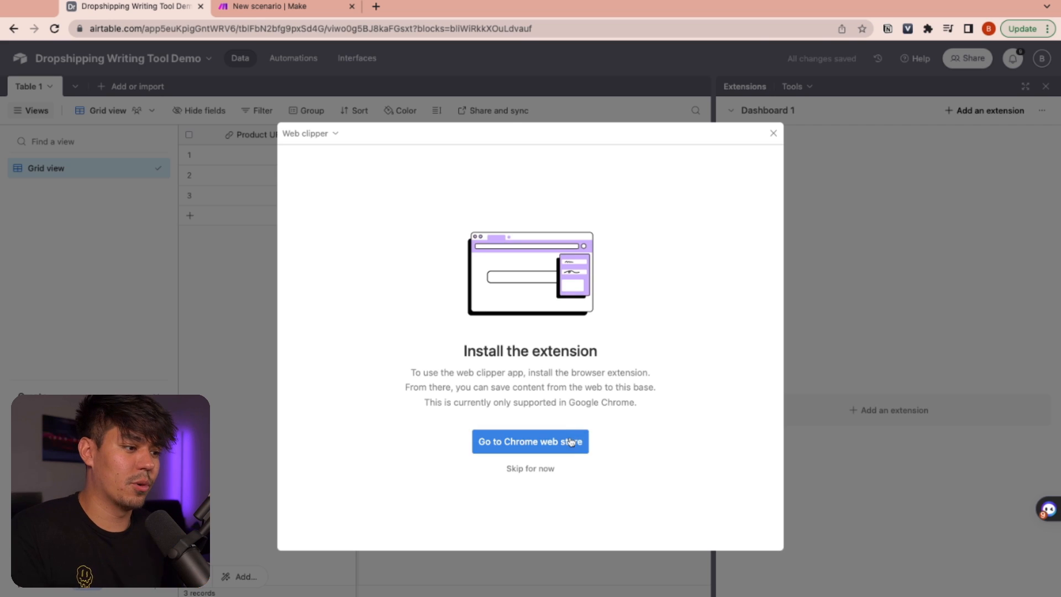
{"action": "left_click", "coordinate": [570, 442]}
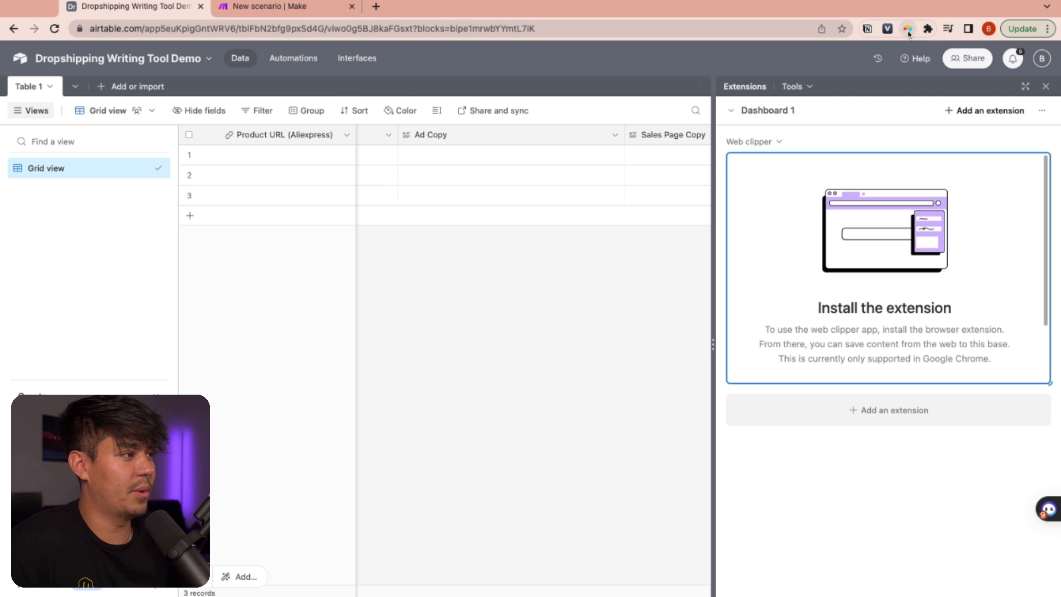
{"action": "left_click", "coordinate": [909, 30]}
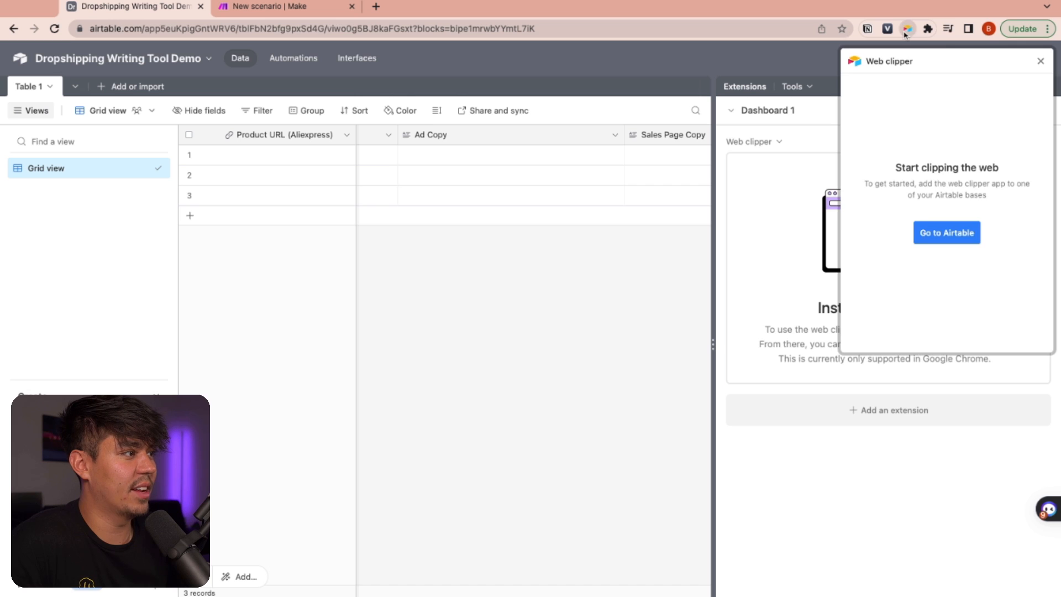
{"action": "left_click", "coordinate": [906, 32]}
{"action": "left_click", "coordinate": [906, 32]}
{"action": "left_click", "coordinate": [948, 232]}
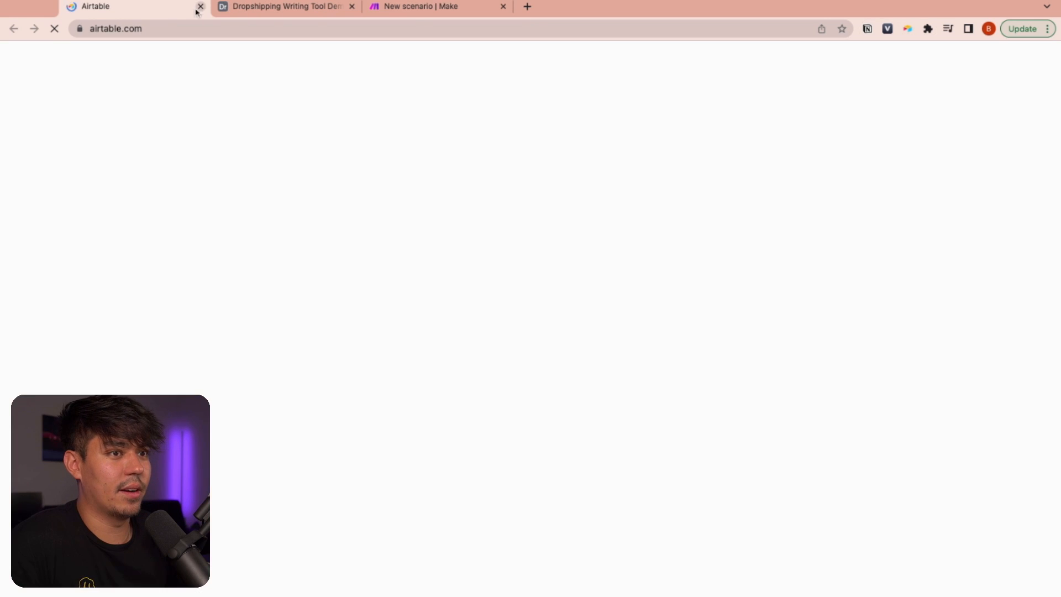
{"action": "left_click", "coordinate": [199, 8]}
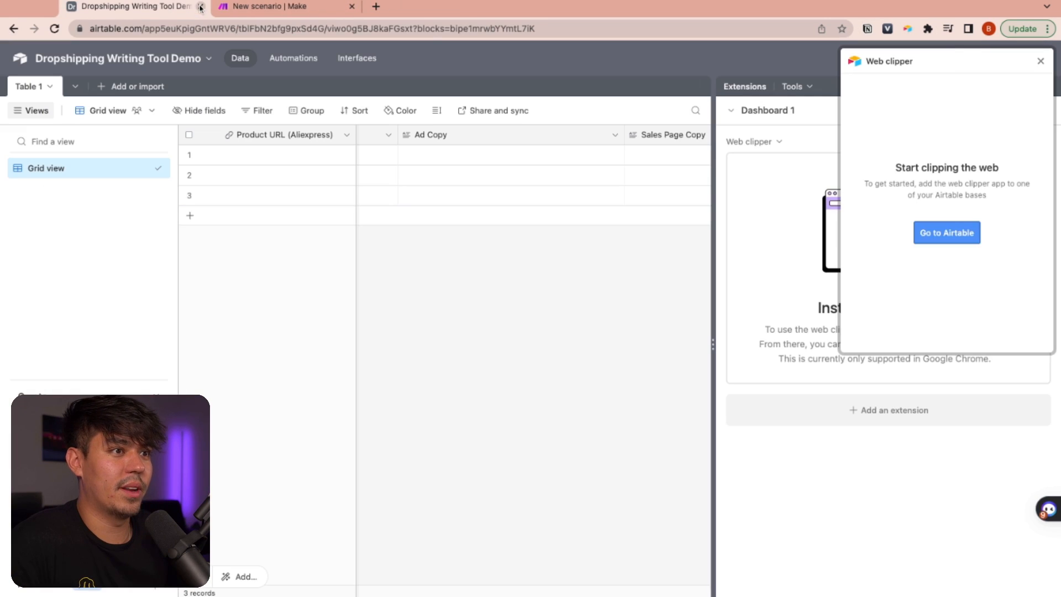
{"action": "left_click", "coordinate": [1041, 61]}
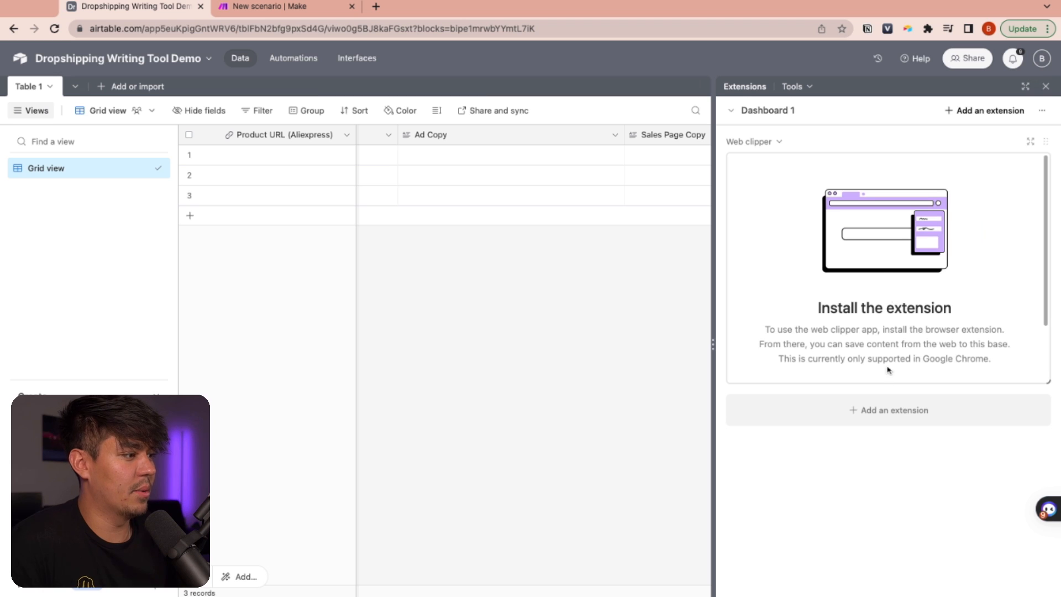
Add another Web clipper extension to the base and create a clip action titled "Product Testing List" for Table 1.
{"action": "left_click", "coordinate": [876, 407]}
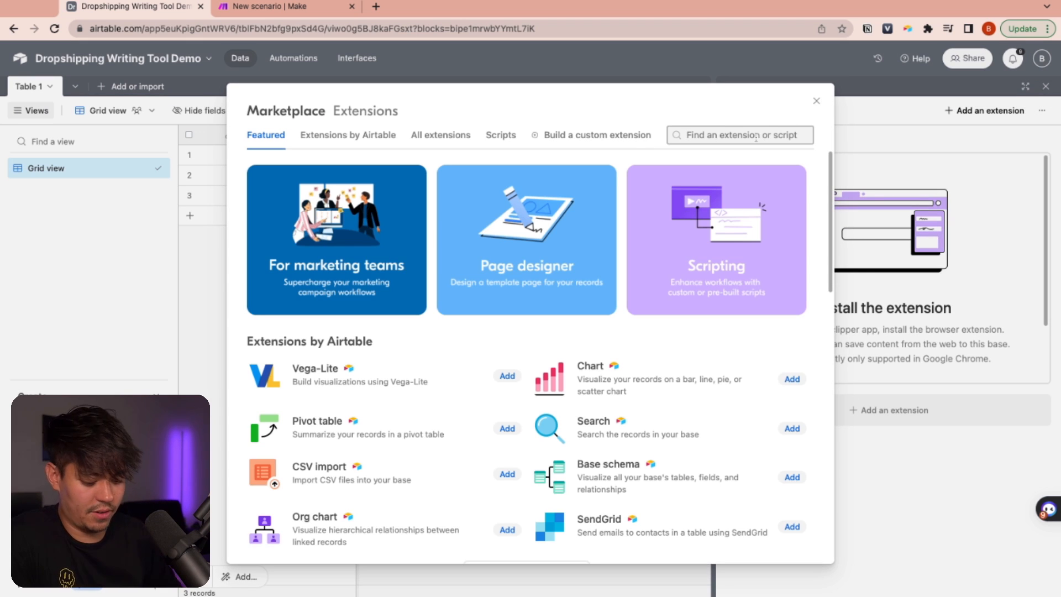
{"action": "type", "text": "web"}
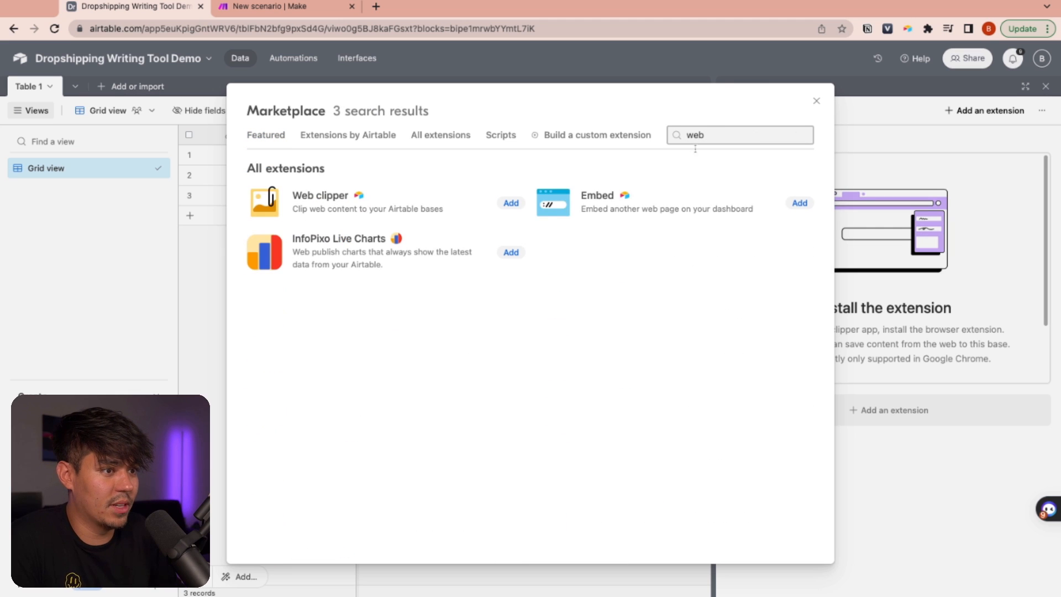
{"action": "left_click", "coordinate": [511, 203]}
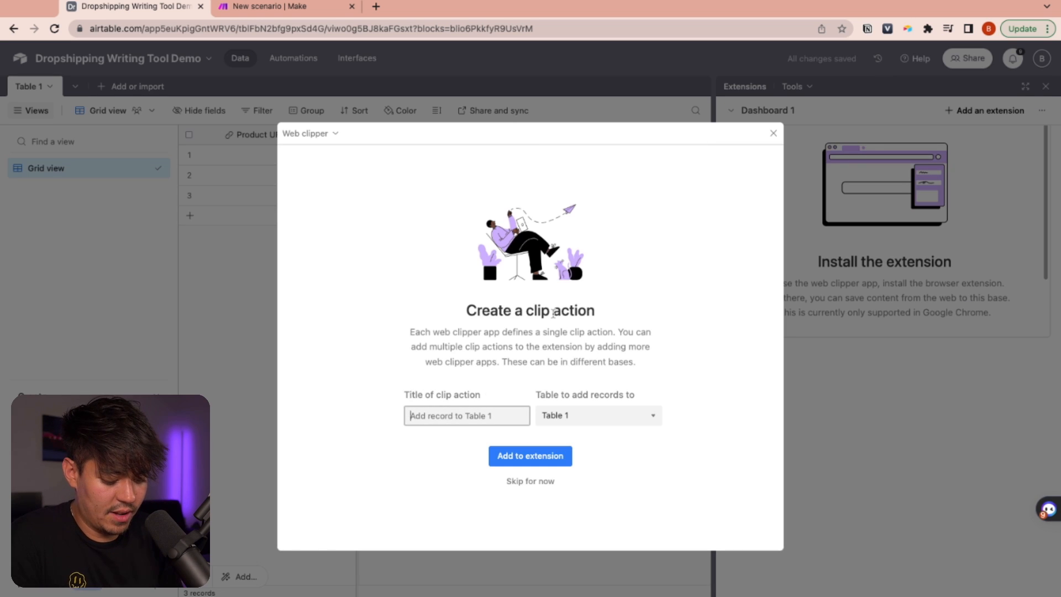
{"action": "type", "text": "P"}
{"action": "key", "text": "BackSpace"}
{"action": "type", "text": "Product Testing List"}
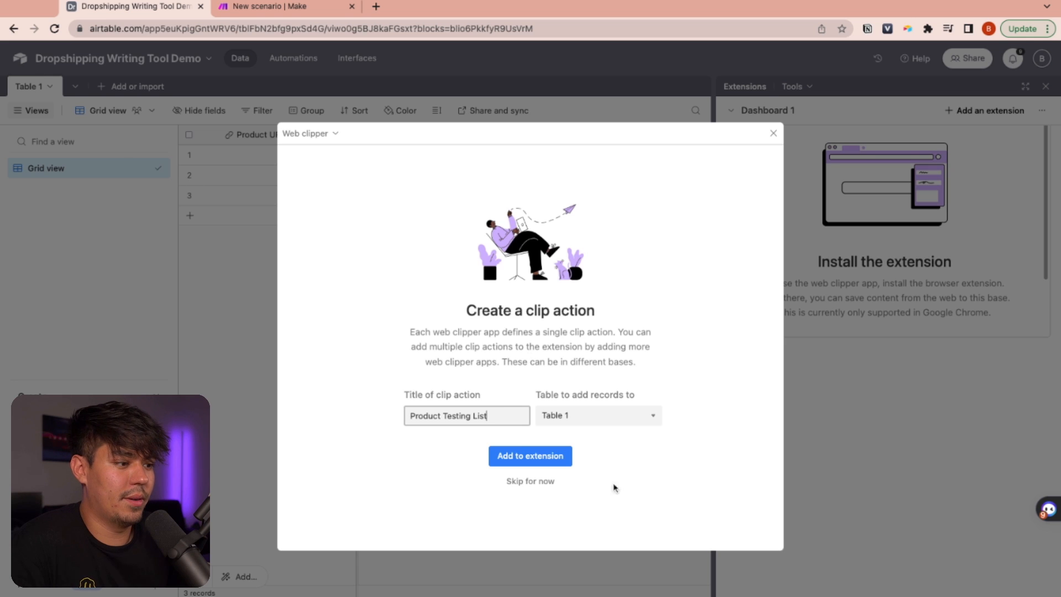
{"action": "left_click", "coordinate": [537, 456]}
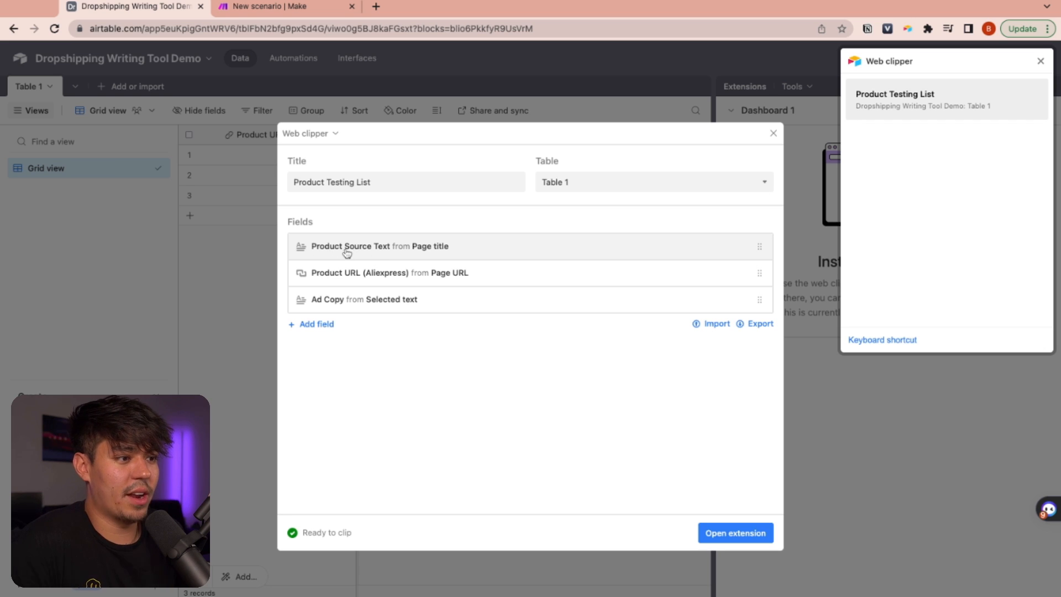
Set the clip action's Product Source Text default to Selected text and keep Page URL as the Product URL (Aliexpress) default.
{"action": "left_click", "coordinate": [426, 252]}
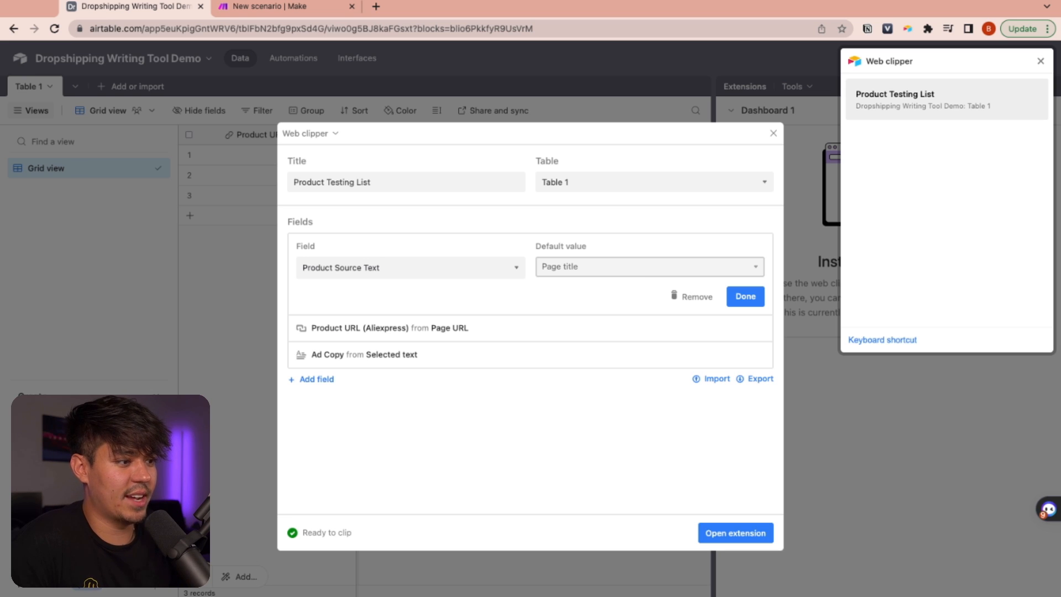
{"action": "left_click", "coordinate": [651, 275]}
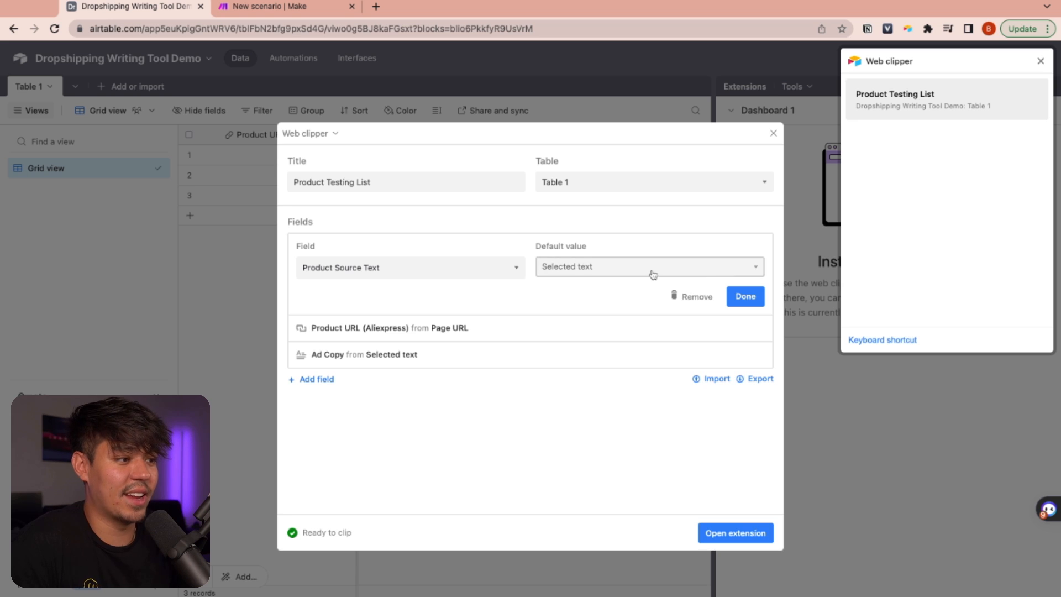
{"action": "left_click", "coordinate": [761, 294]}
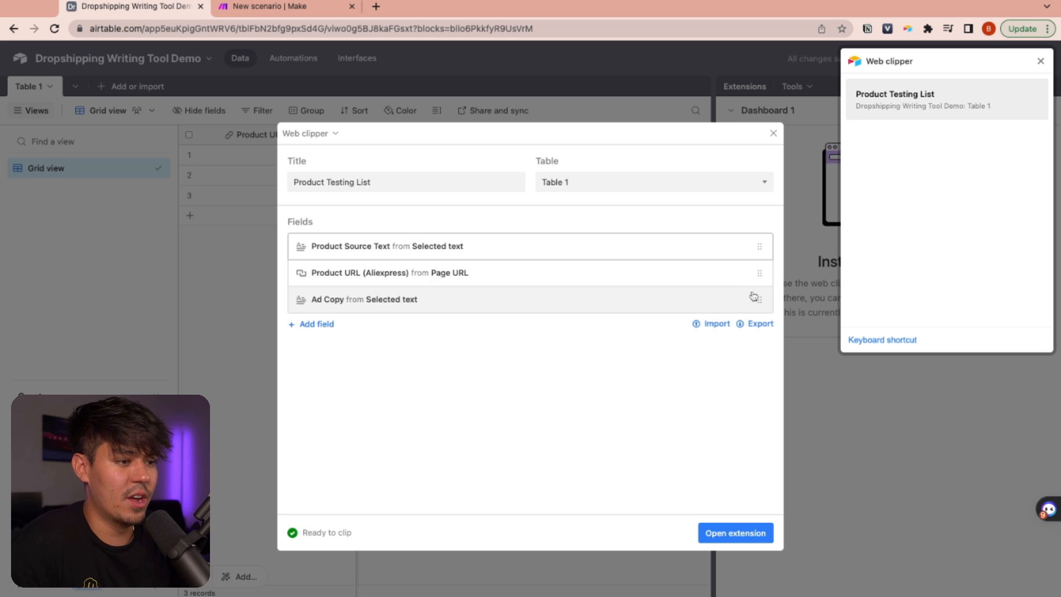
{"action": "left_click", "coordinate": [436, 276]}
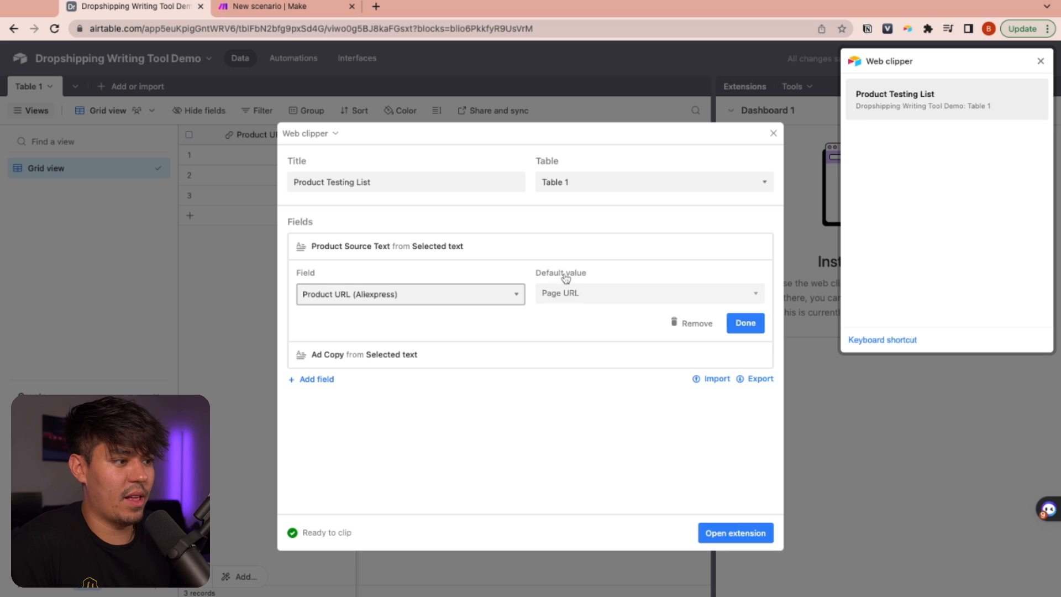
{"action": "left_click", "coordinate": [744, 322]}
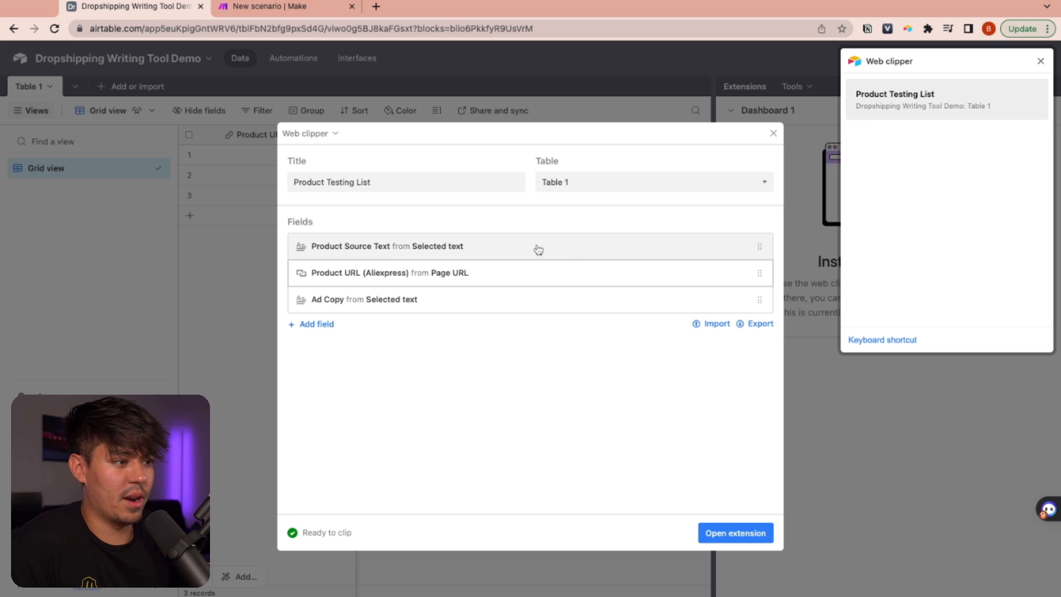
Remove Ad Copy from the clip action's fields and add Store Name with no default value.
{"action": "left_click", "coordinate": [434, 302]}
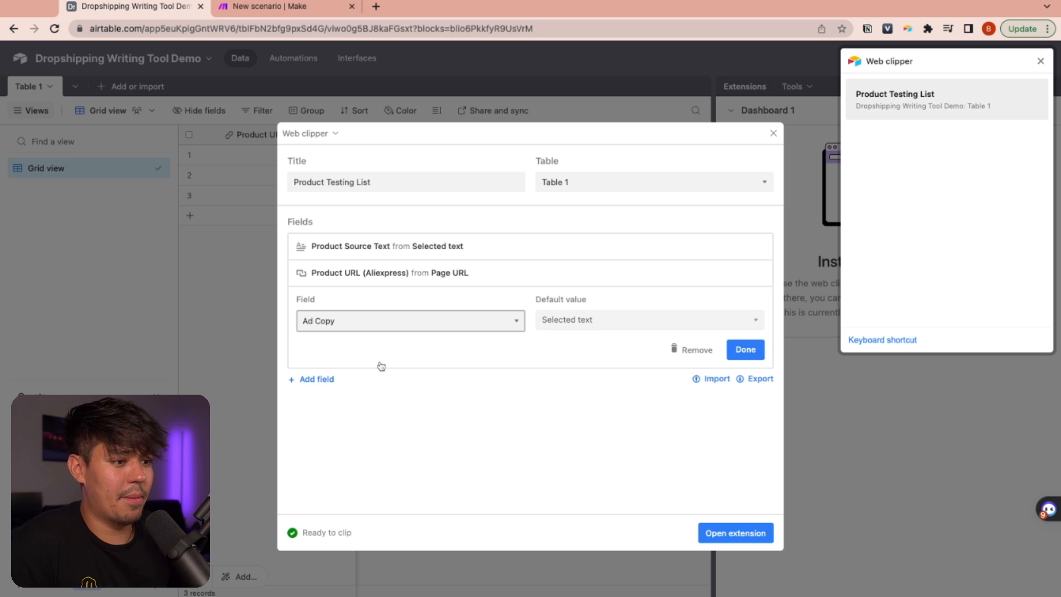
{"action": "left_click", "coordinate": [691, 350]}
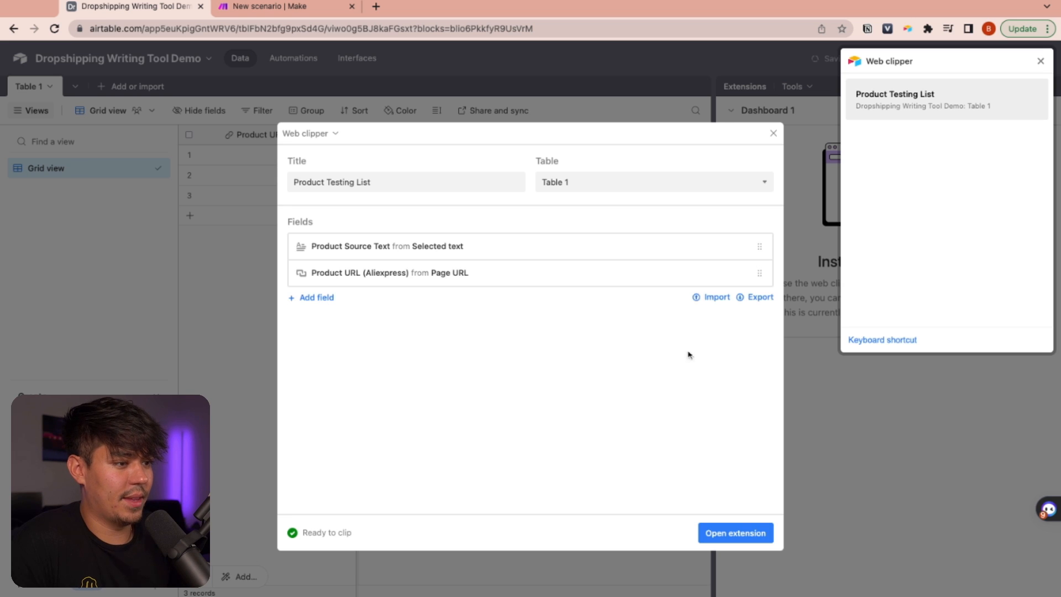
{"action": "left_click", "coordinate": [318, 298]}
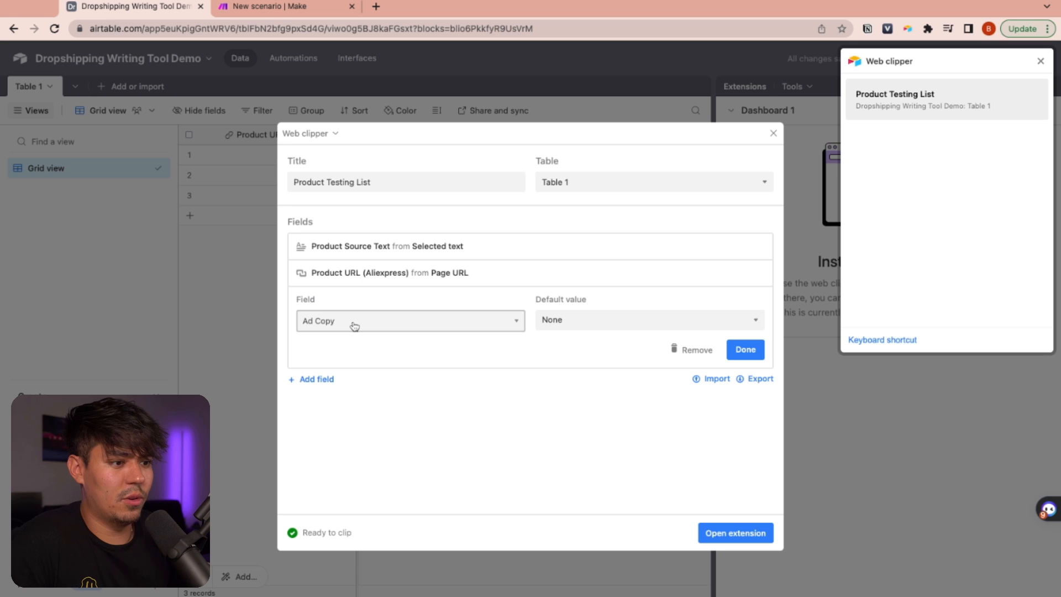
{"action": "left_click", "coordinate": [342, 345]}
{"action": "left_click", "coordinate": [588, 327]}
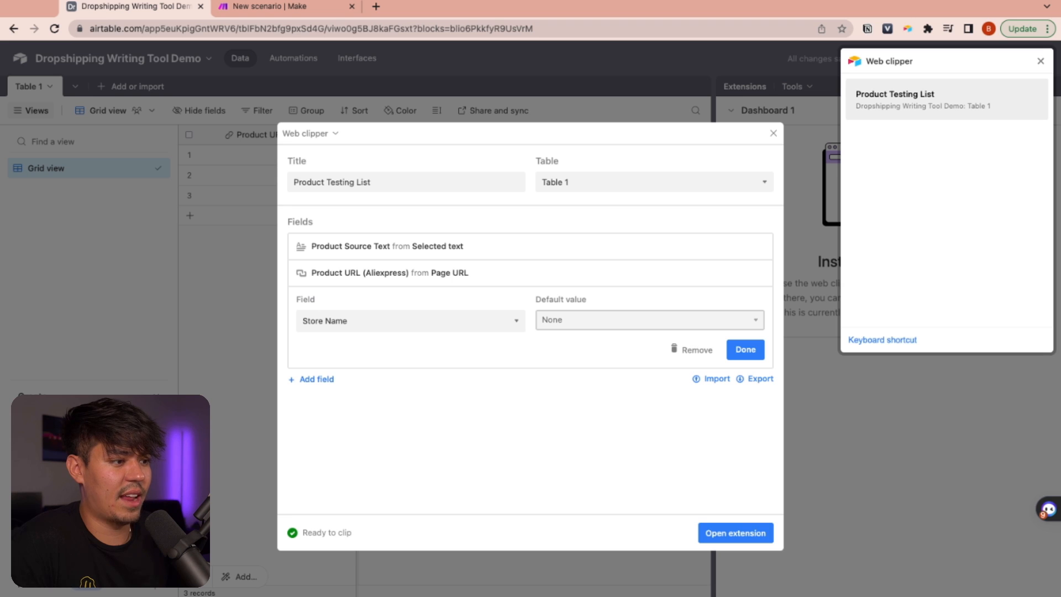
{"action": "left_click", "coordinate": [745, 350]}
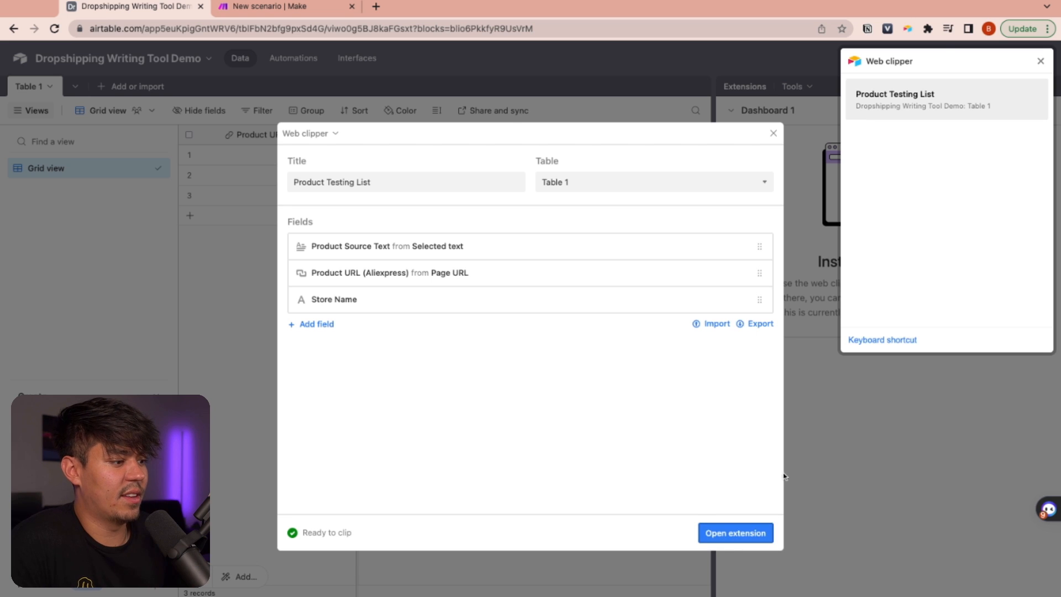
Reorder the clip fields to Product URL (Aliexpress), Store Name, Product Source Text, and preview the Product Testing List clipper.
{"action": "left_click", "coordinate": [879, 435]}
{"action": "scroll", "coordinate": [884, 427], "scroll_direction": "down", "scroll_amount": 1}
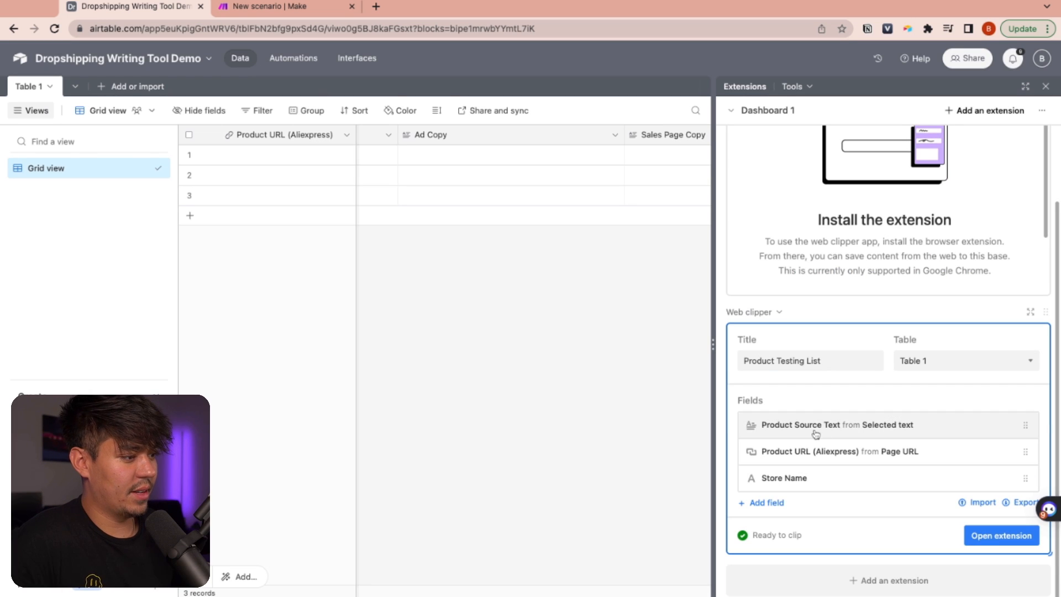
{"action": "left_click_drag", "start_coordinate": [1025, 451], "coordinate": [1026, 435]}
{"action": "left_click_drag", "start_coordinate": [1026, 478], "coordinate": [1017, 461]}
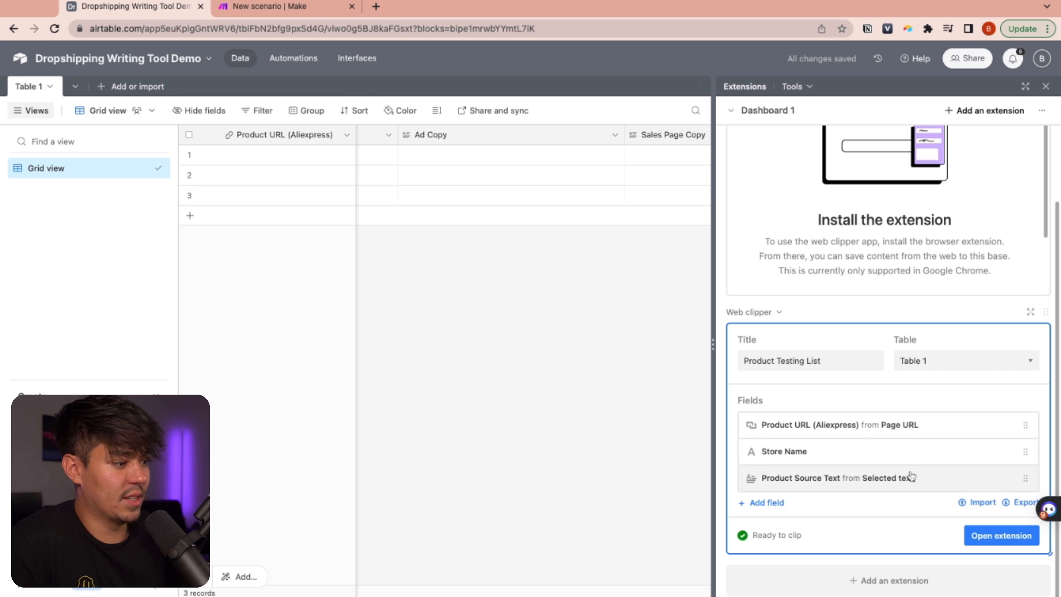
{"action": "left_click", "coordinate": [998, 538]}
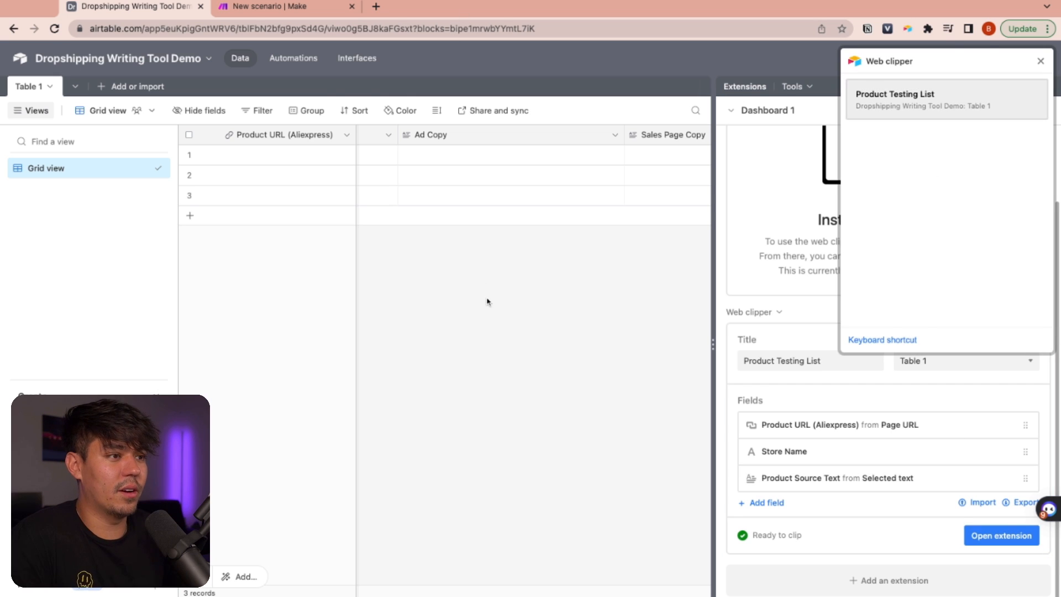
{"action": "left_click", "coordinate": [1041, 62]}
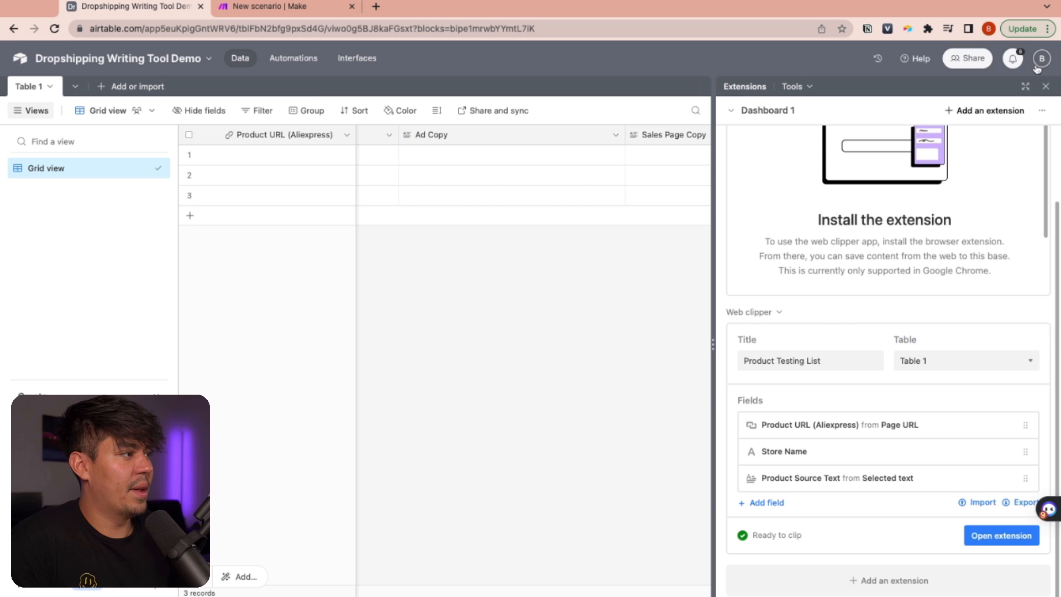
Hide the base's extensions and open a new browser tab.
{"action": "left_click", "coordinate": [1046, 87]}
{"action": "left_click", "coordinate": [375, 7]}
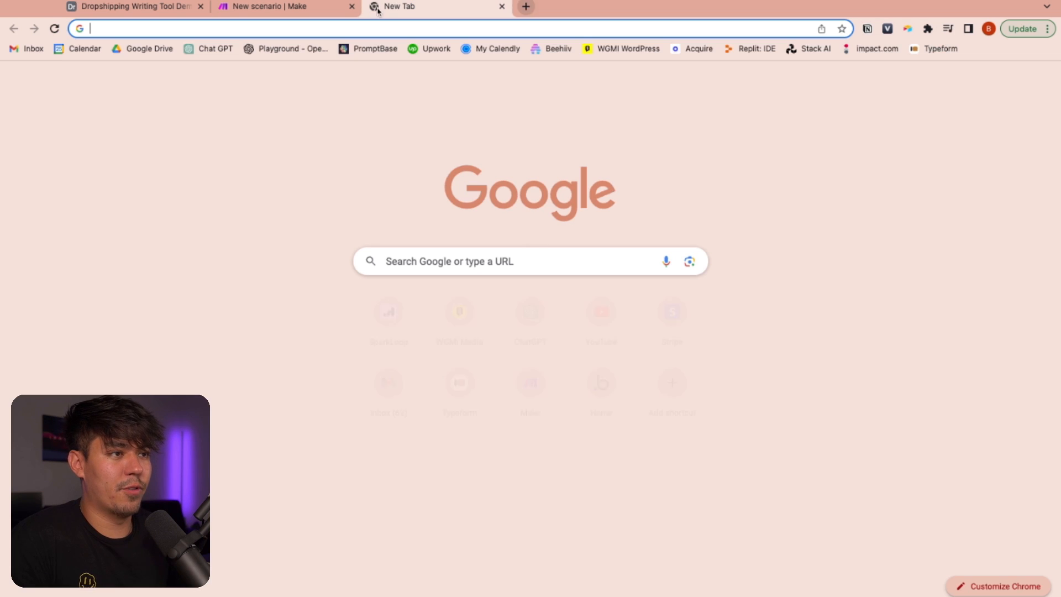
Go to AliExpress and open the product page of the Smart Electric Neck Massager.
{"action": "type", "text": "aliex"}
{"action": "key", "text": "Return"}
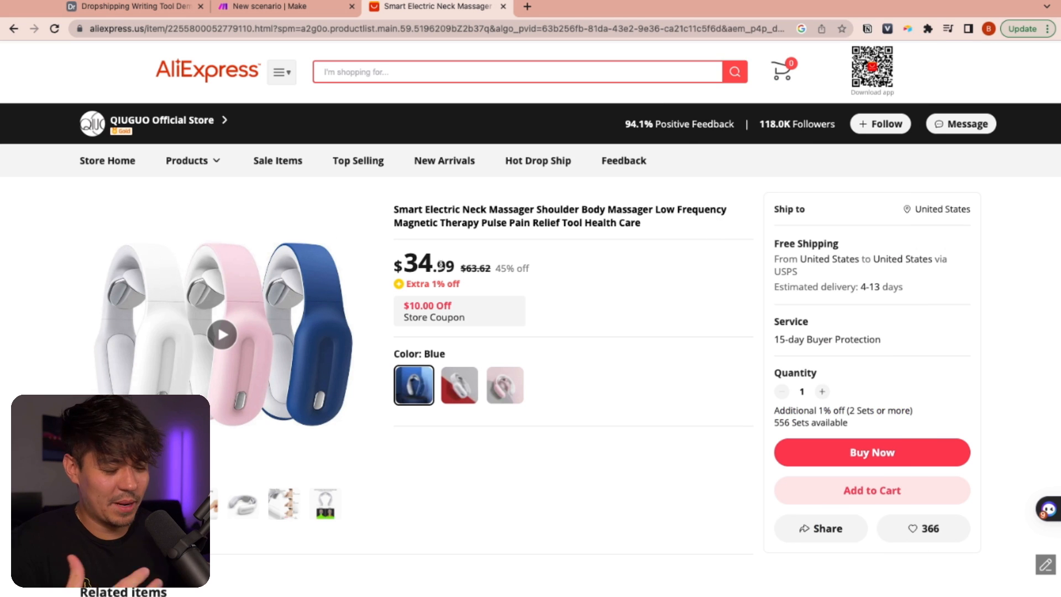
{"action": "scroll", "coordinate": [481, 273], "scroll_direction": "up", "scroll_amount": 1}
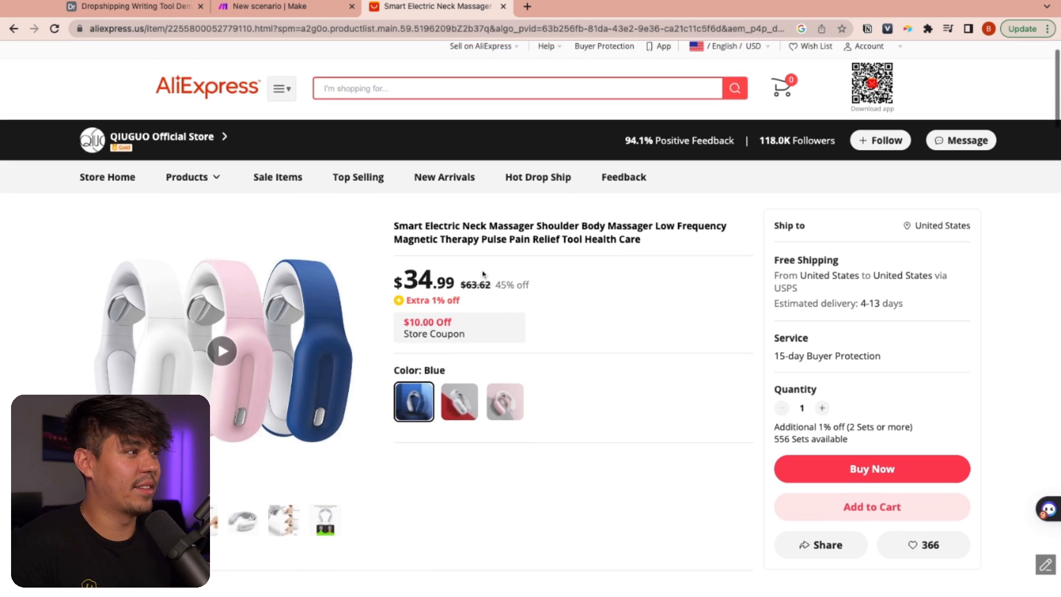
{"action": "scroll", "coordinate": [543, 279], "scroll_direction": "down", "scroll_amount": 2}
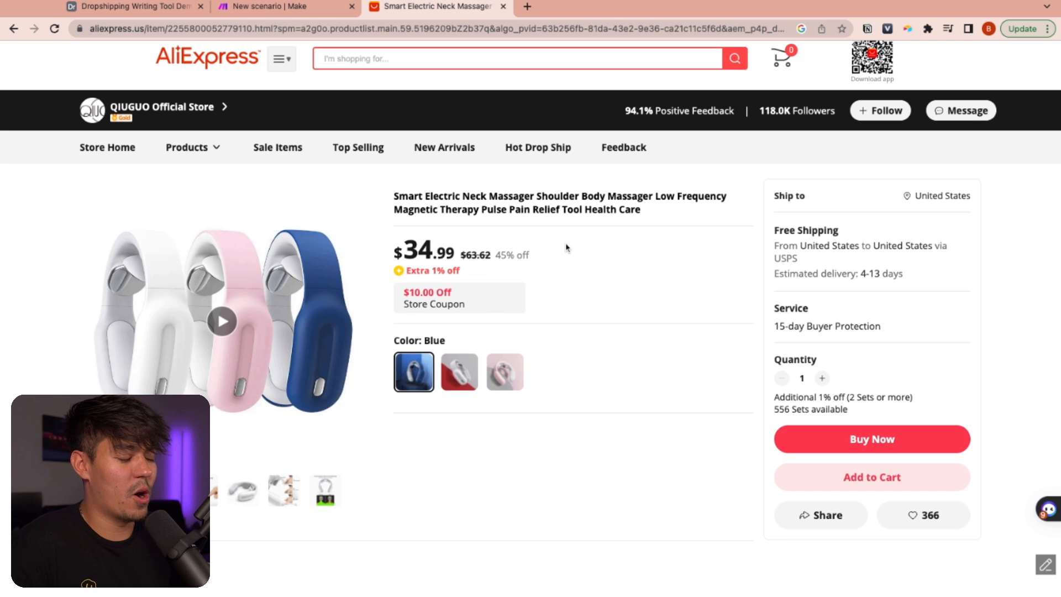
{"action": "left_click", "coordinate": [908, 28]}
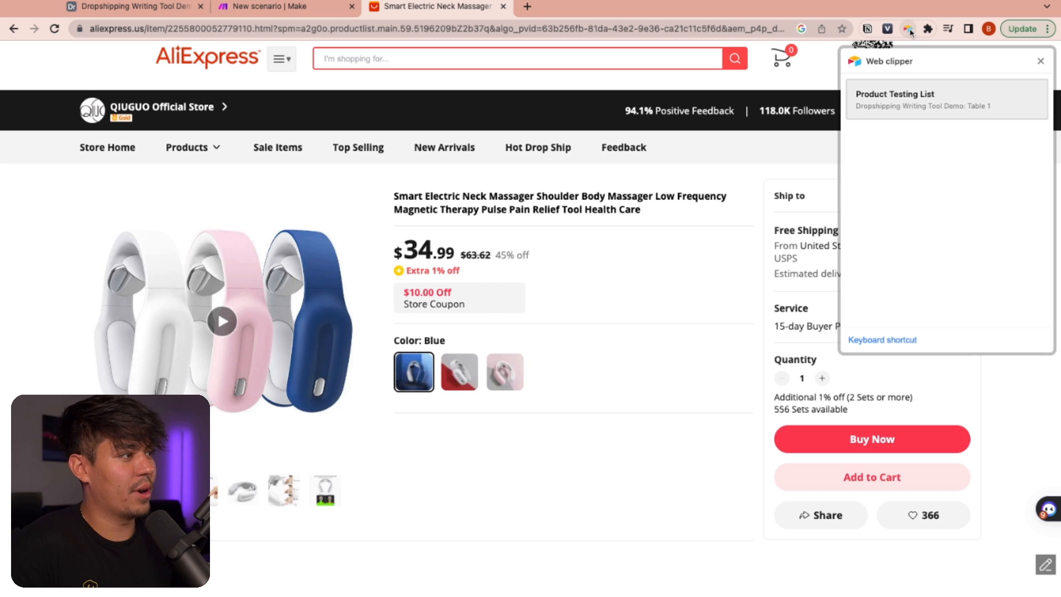
{"action": "left_click", "coordinate": [907, 101]}
{"action": "triple_click", "coordinate": [922, 142]}
{"action": "left_click", "coordinate": [906, 188]}
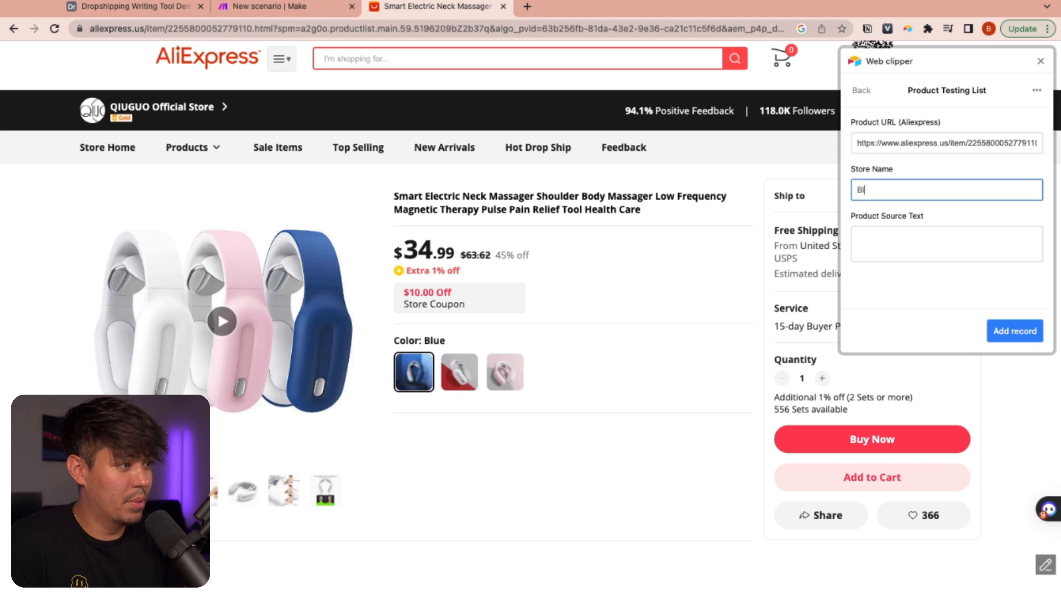
{"action": "left_click", "coordinate": [916, 231]}
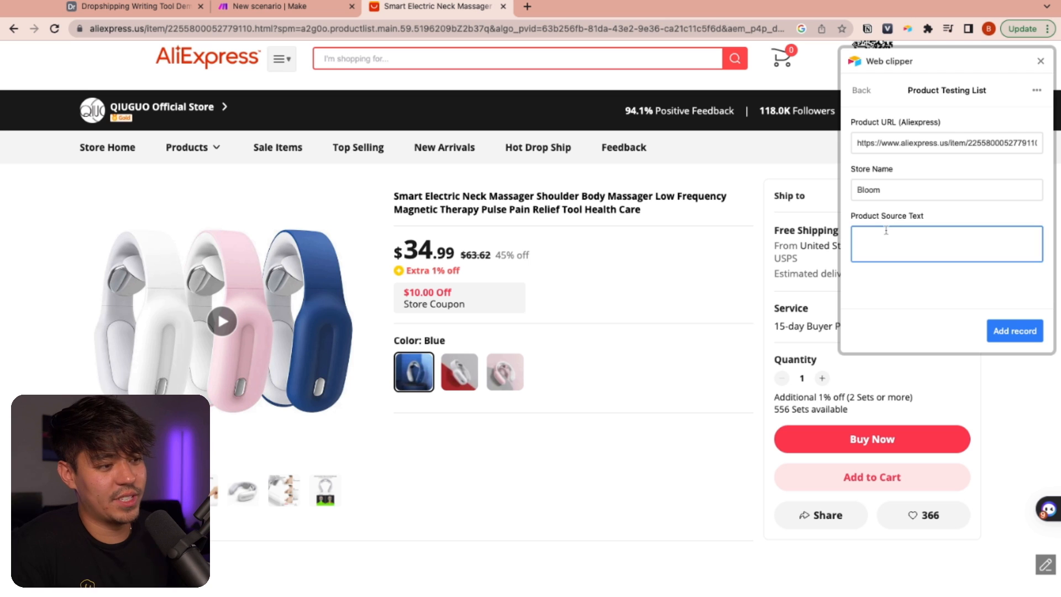
Select the neck massager's description text from its title through the end of the Package Included list.
{"action": "scroll", "coordinate": [520, 304], "scroll_direction": "down", "scroll_amount": 5}
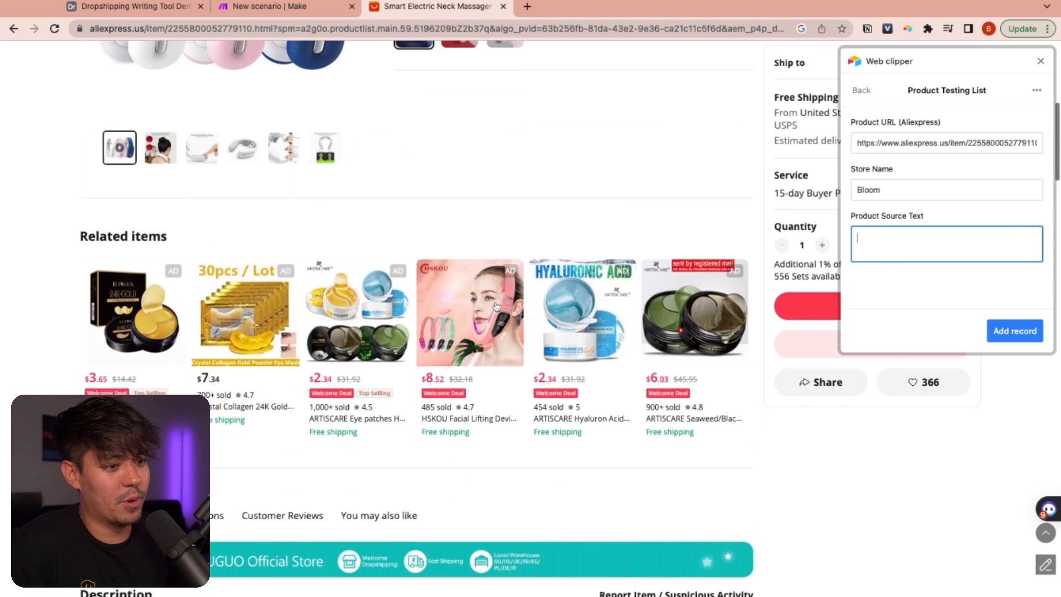
{"action": "scroll", "coordinate": [496, 307], "scroll_direction": "down", "scroll_amount": 10}
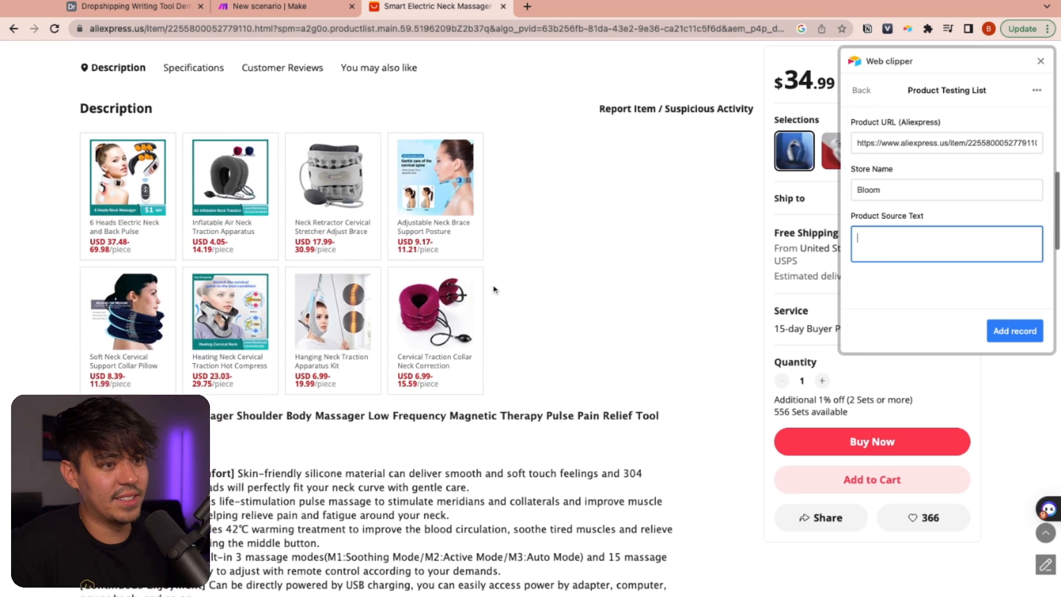
{"action": "scroll", "coordinate": [123, 313], "scroll_direction": "down", "scroll_amount": 2}
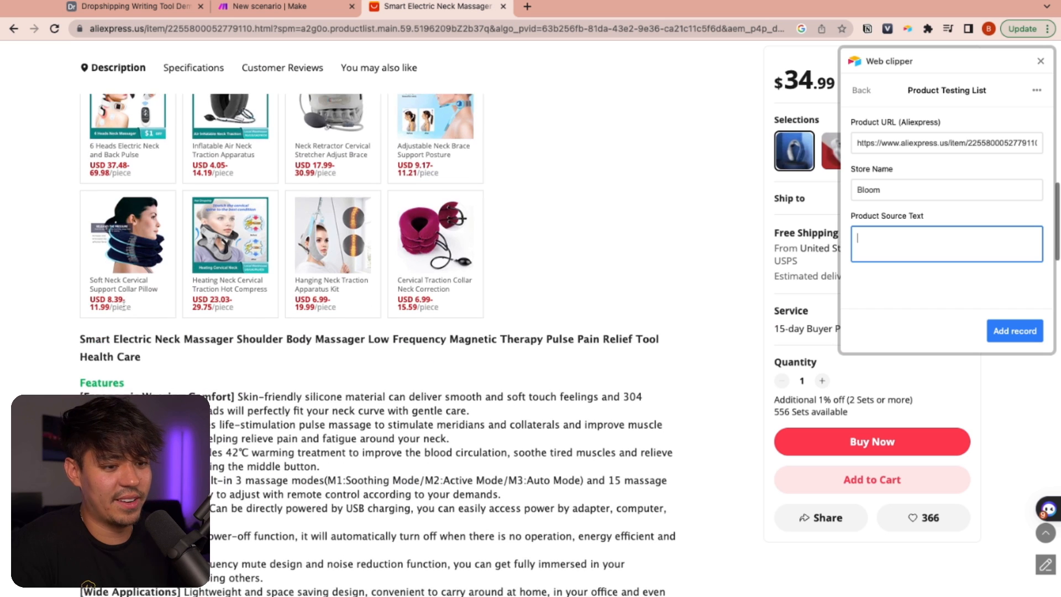
{"action": "left_click_drag", "start_coordinate": [79, 335], "coordinate": [504, 389]}
{"action": "left_click", "coordinate": [434, 381]}
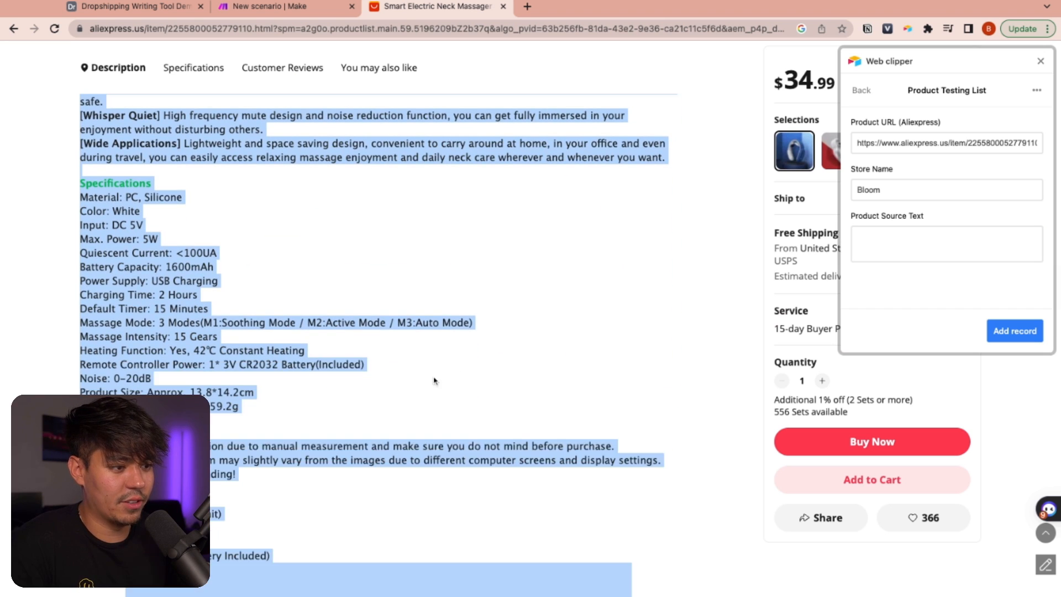
{"action": "scroll", "coordinate": [372, 419], "scroll_direction": "down", "scroll_amount": 1}
{"action": "left_click", "coordinate": [301, 490]}
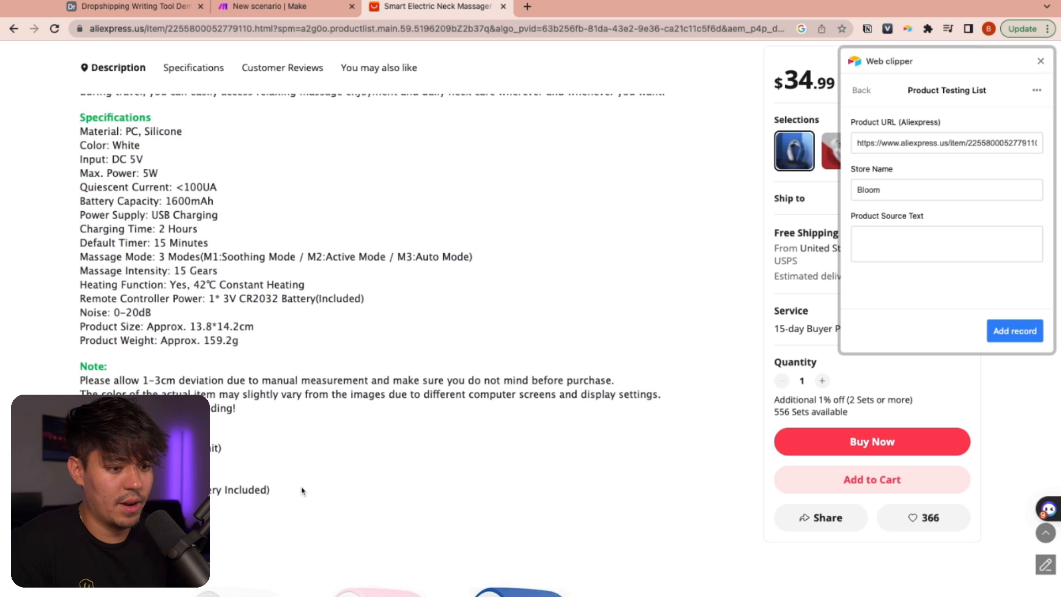
{"action": "scroll", "coordinate": [296, 476], "scroll_direction": "down", "scroll_amount": 2}
{"action": "left_click_drag", "start_coordinate": [279, 415], "coordinate": [279, 414]}
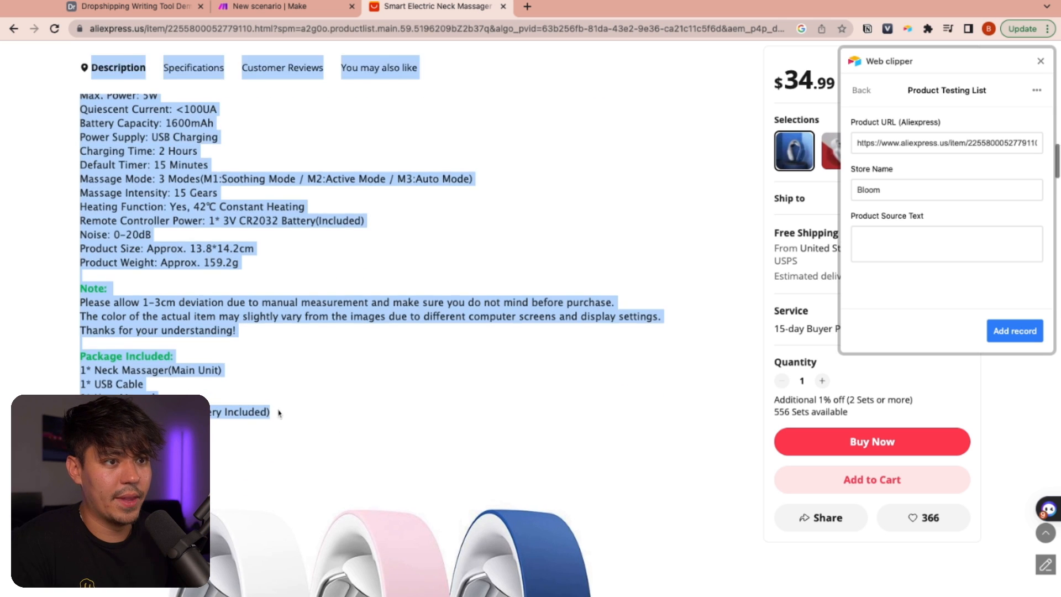
{"action": "scroll", "coordinate": [280, 414], "scroll_direction": "up", "scroll_amount": 8}
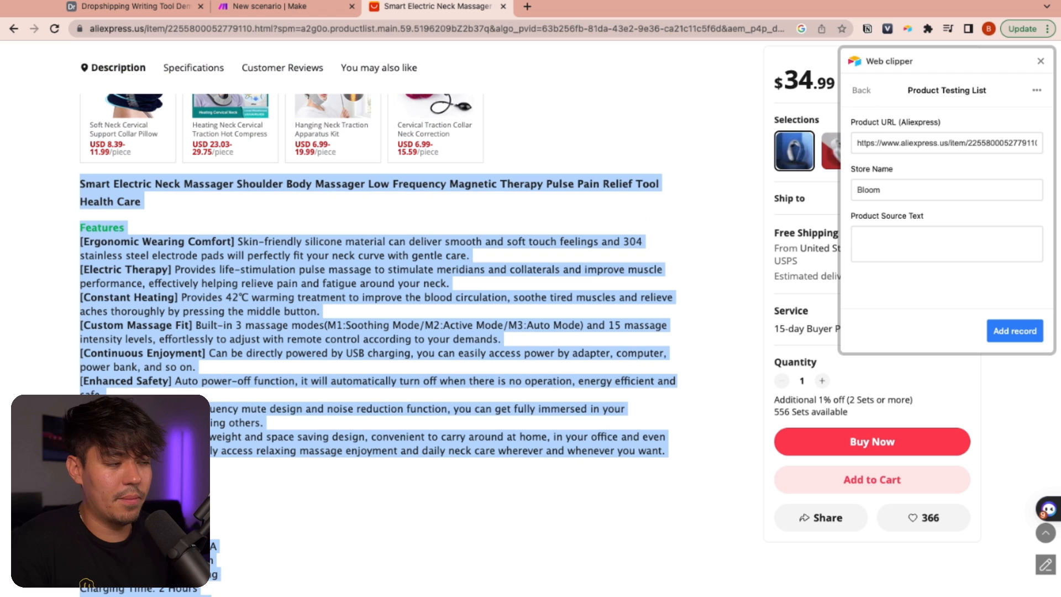
Reopen the Product Testing List clipper with the description selected, set Store Name to Bloom, and add the record.
{"action": "left_click", "coordinate": [1023, 58]}
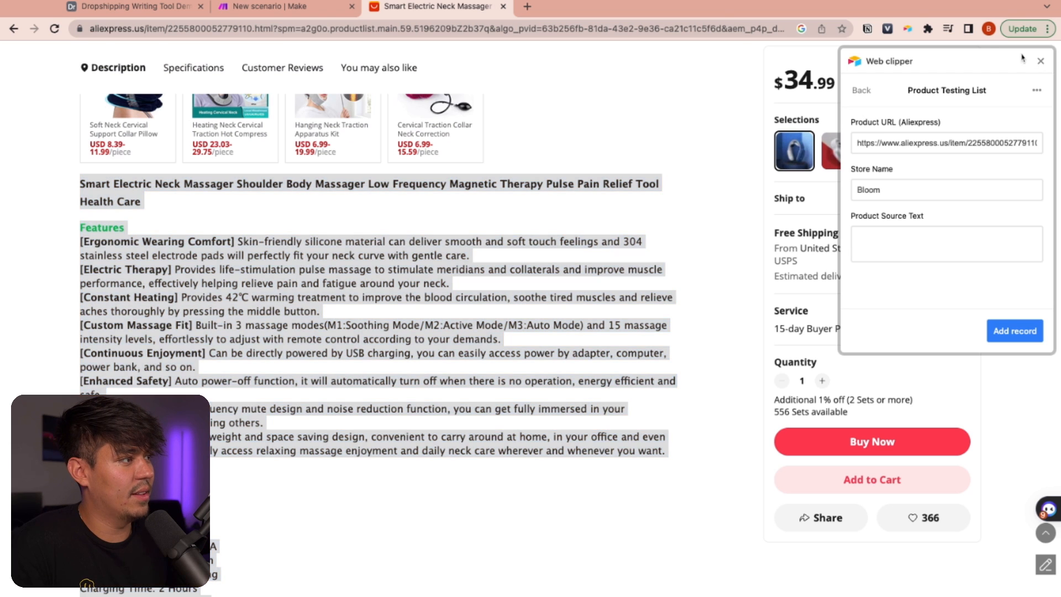
{"action": "left_click", "coordinate": [498, 235]}
{"action": "left_click", "coordinate": [908, 31]}
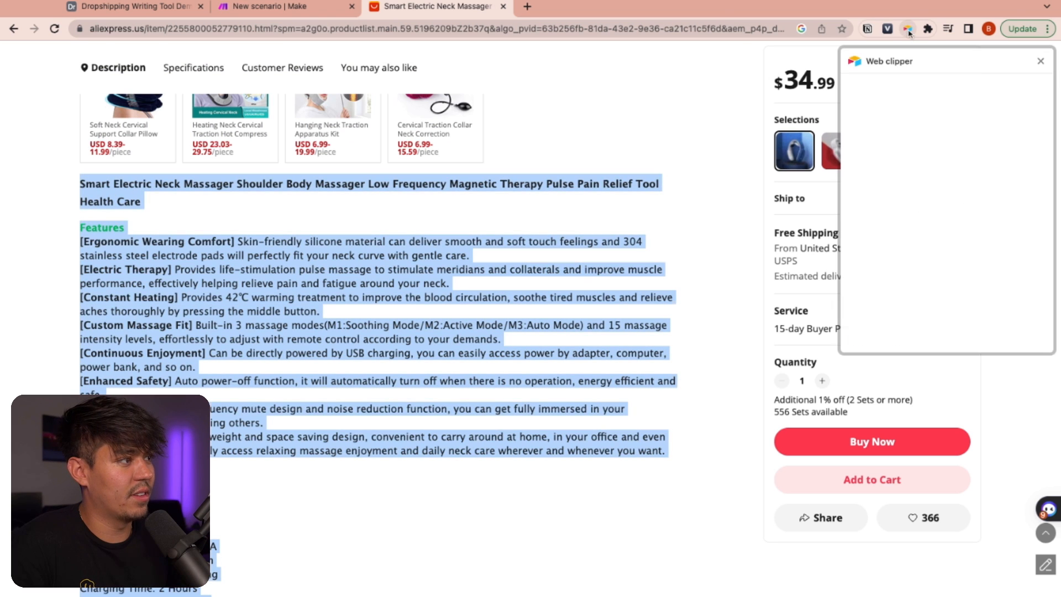
{"action": "left_click", "coordinate": [929, 101]}
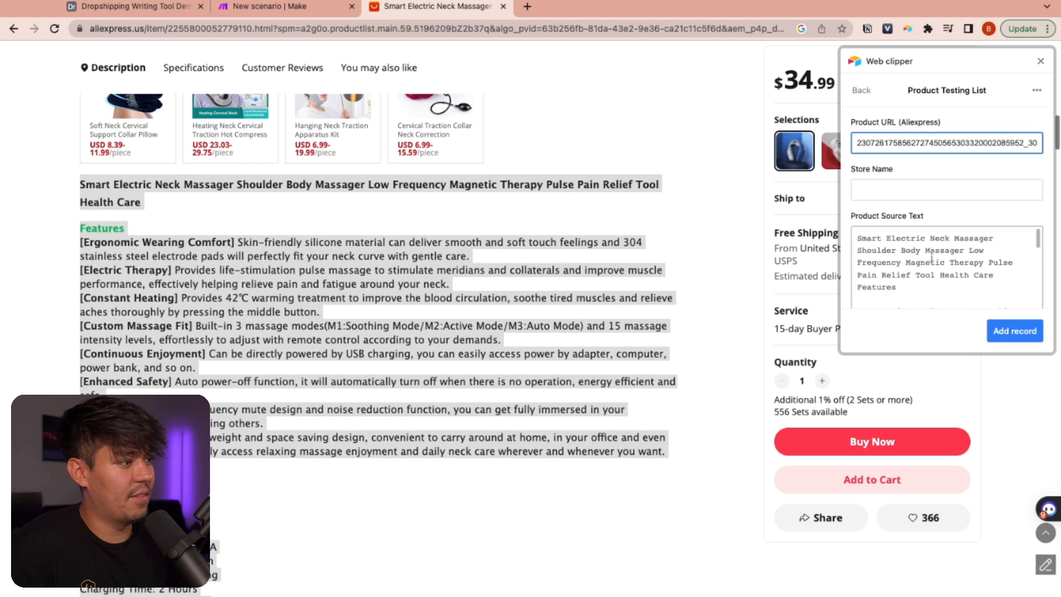
{"action": "scroll", "coordinate": [939, 265], "scroll_direction": "down", "scroll_amount": 4}
{"action": "left_click", "coordinate": [894, 188]}
{"action": "type", "text": "Bloom"}
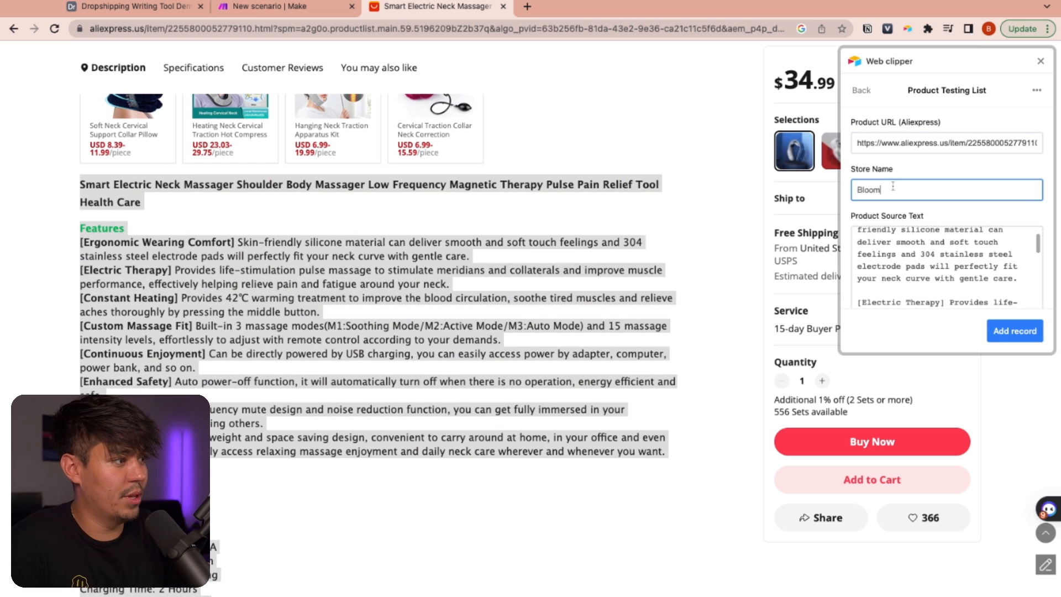
{"action": "left_click", "coordinate": [1023, 335]}
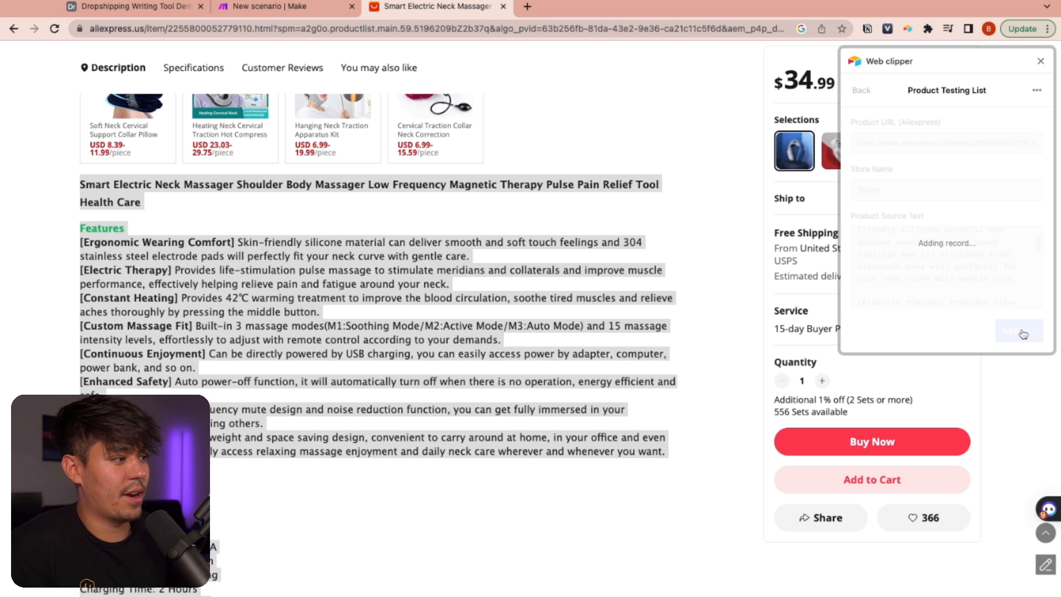
Switch to the Airtable base and read through the clipped record's Product Source Text.
{"action": "left_click", "coordinate": [947, 252]}
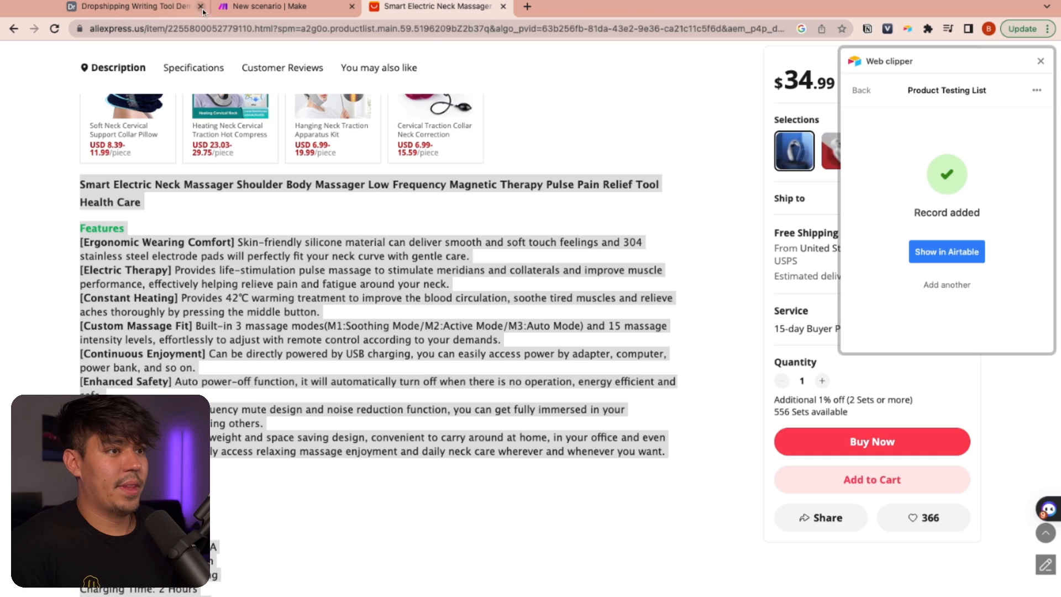
{"action": "scroll", "coordinate": [386, 218], "scroll_direction": "left", "scroll_amount": 5}
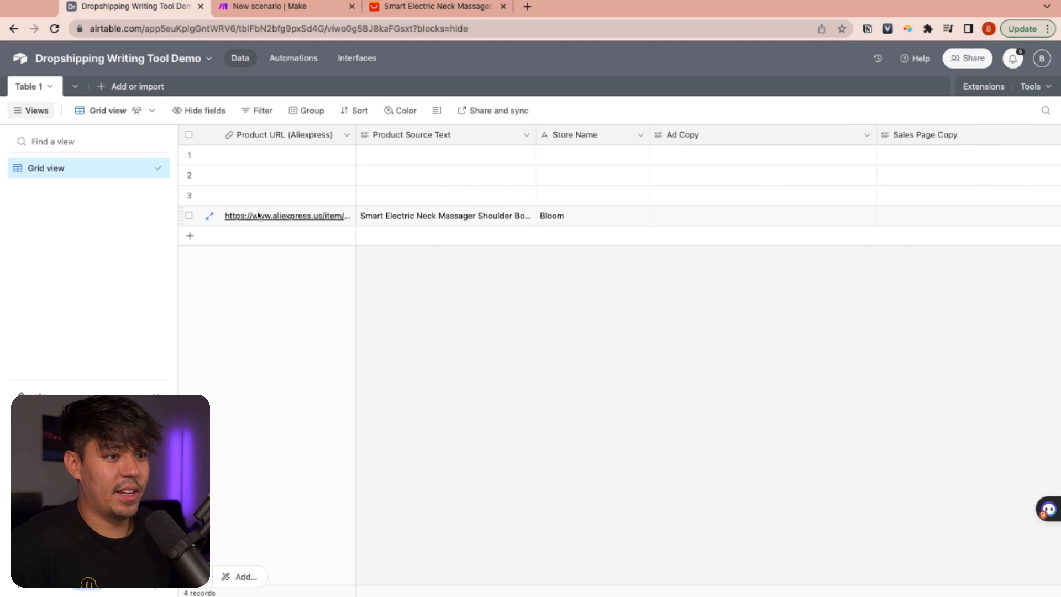
{"action": "left_click", "coordinate": [474, 220]}
{"action": "scroll", "coordinate": [452, 242], "scroll_direction": "down", "scroll_amount": 15}
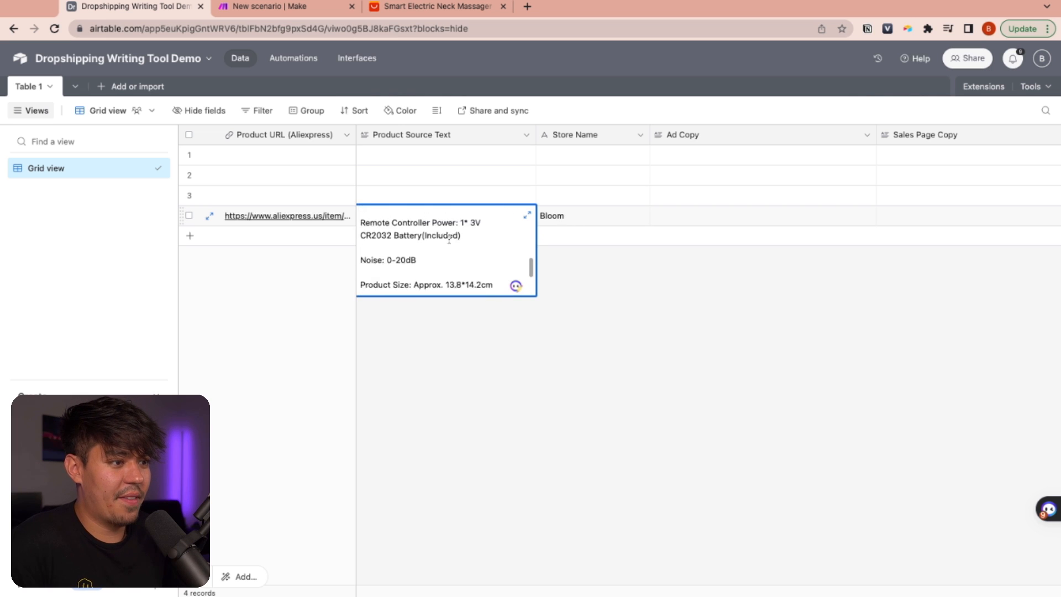
{"action": "scroll", "coordinate": [448, 243], "scroll_direction": "up", "scroll_amount": 10}
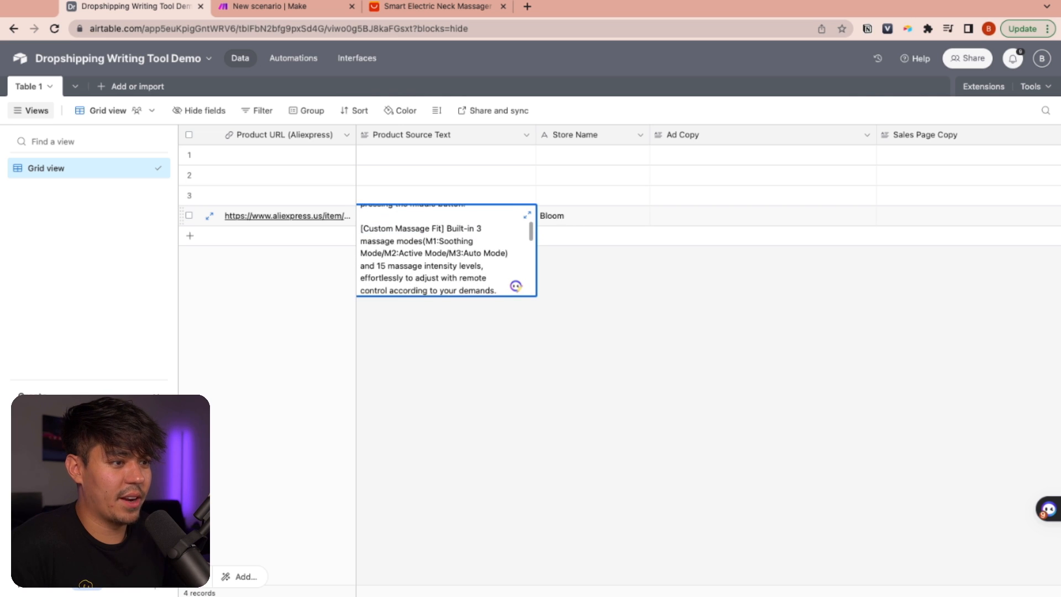
{"action": "scroll", "coordinate": [447, 250], "scroll_direction": "up", "scroll_amount": 3}
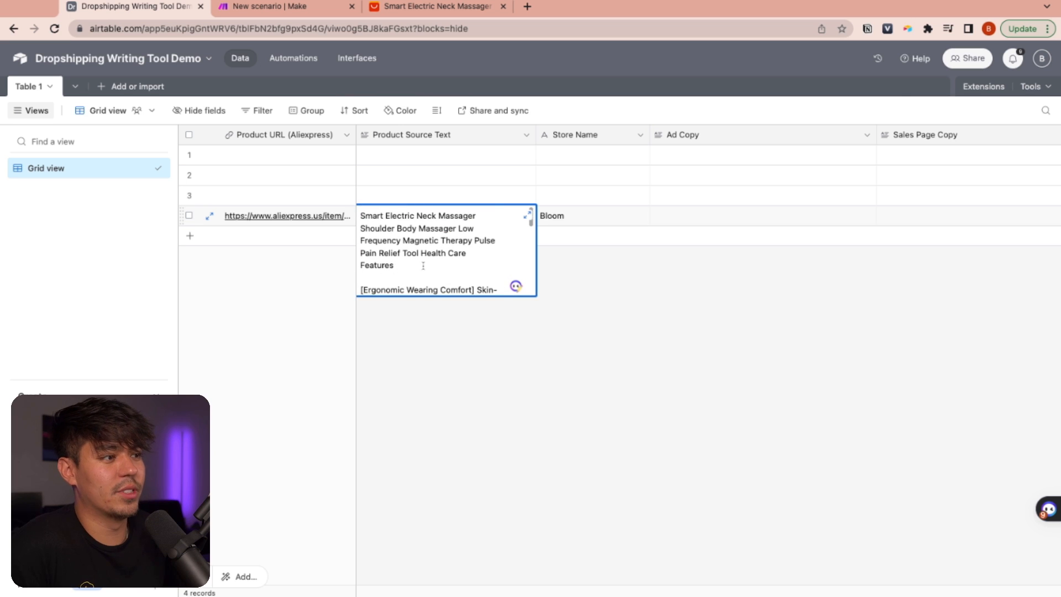
{"action": "left_click", "coordinate": [819, 252]}
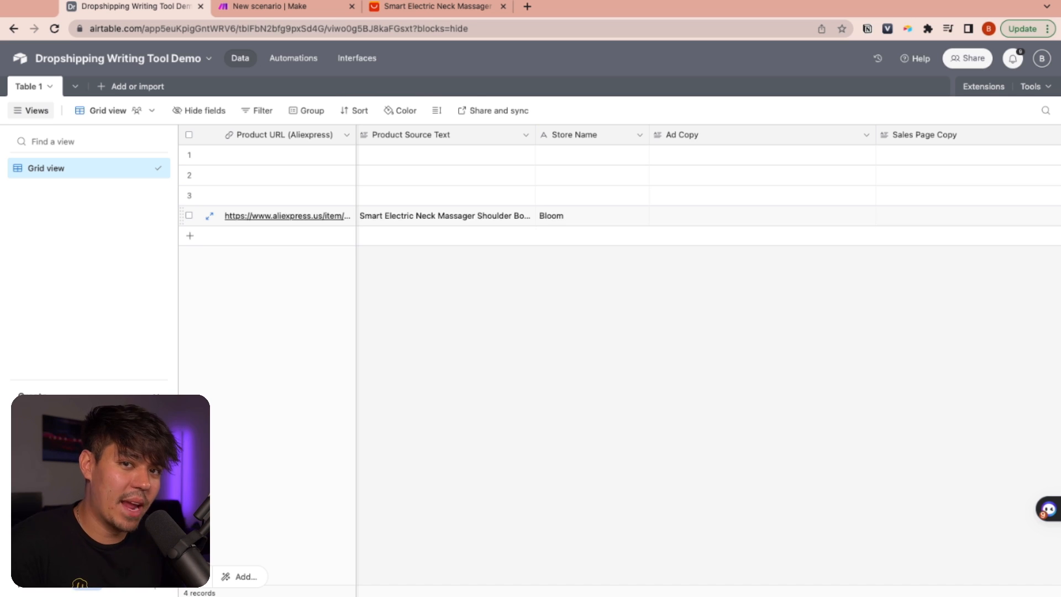
Switch to the new Make scenario and add an Airtable Watch Records trigger, leaving its settings unconfigured.
{"action": "key", "text": "ctrl+Tab"}
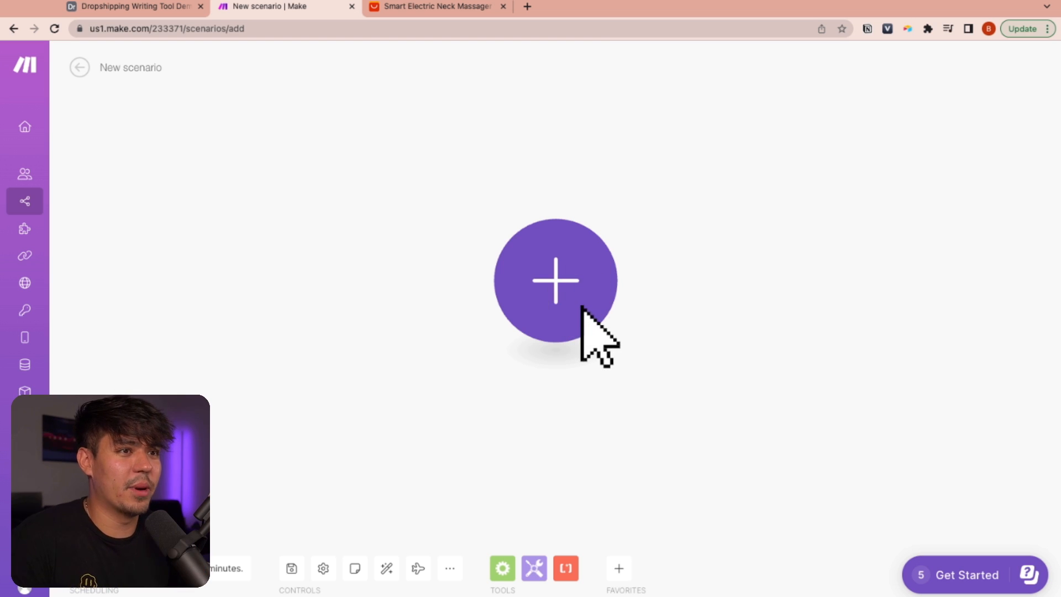
{"action": "left_click", "coordinate": [554, 285]}
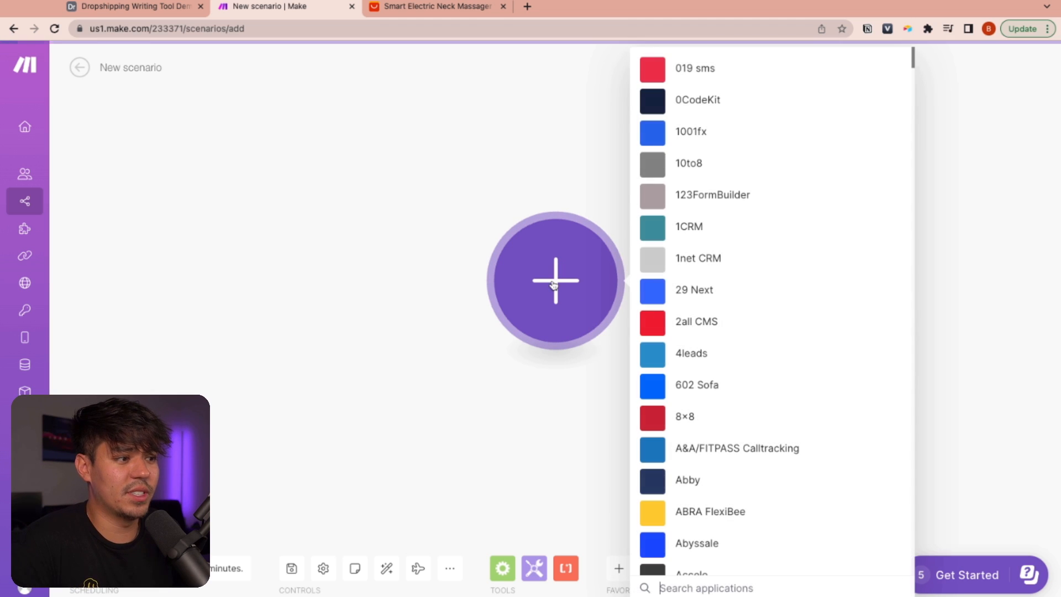
{"action": "left_click", "coordinate": [521, 184]}
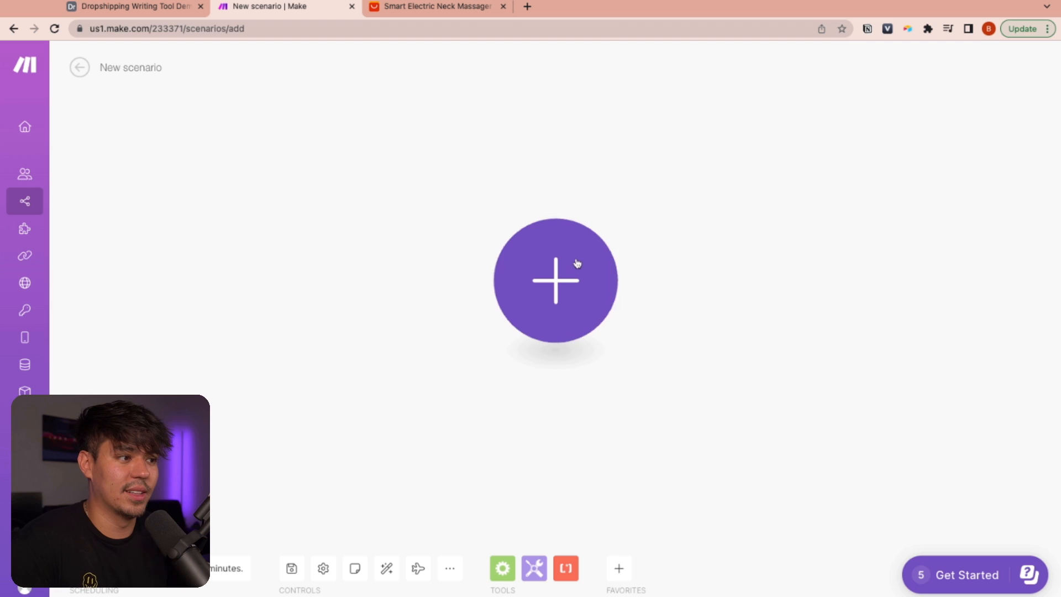
{"action": "left_click", "coordinate": [578, 268]}
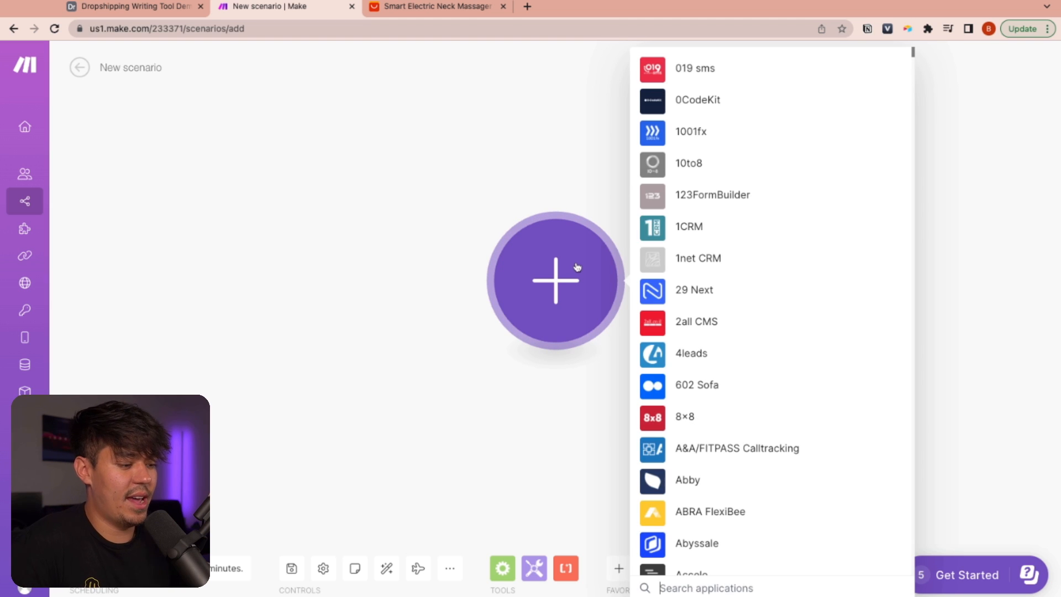
{"action": "type", "text": "air"}
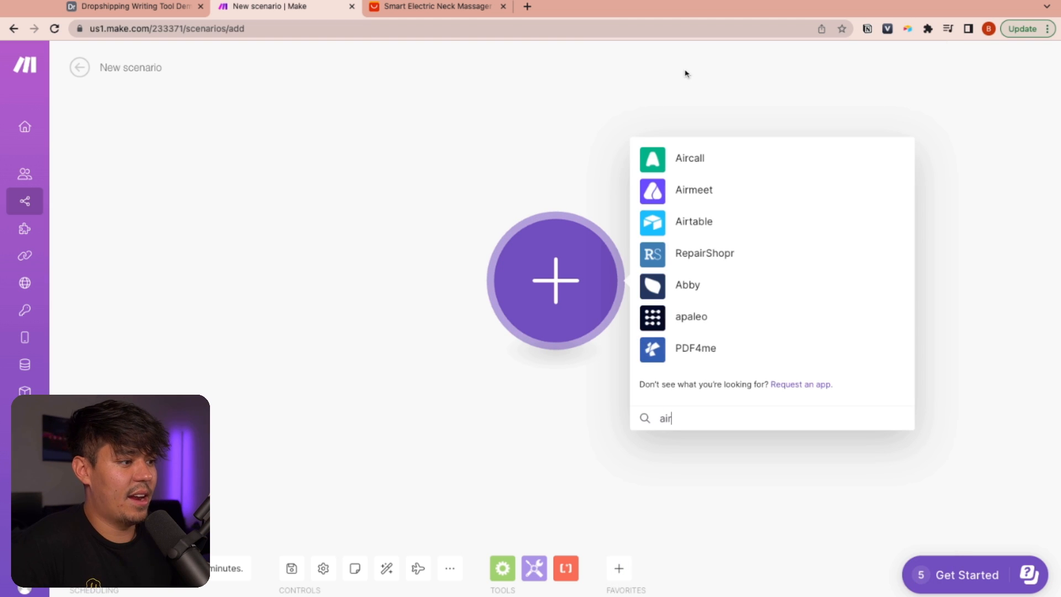
{"action": "left_click", "coordinate": [686, 221]}
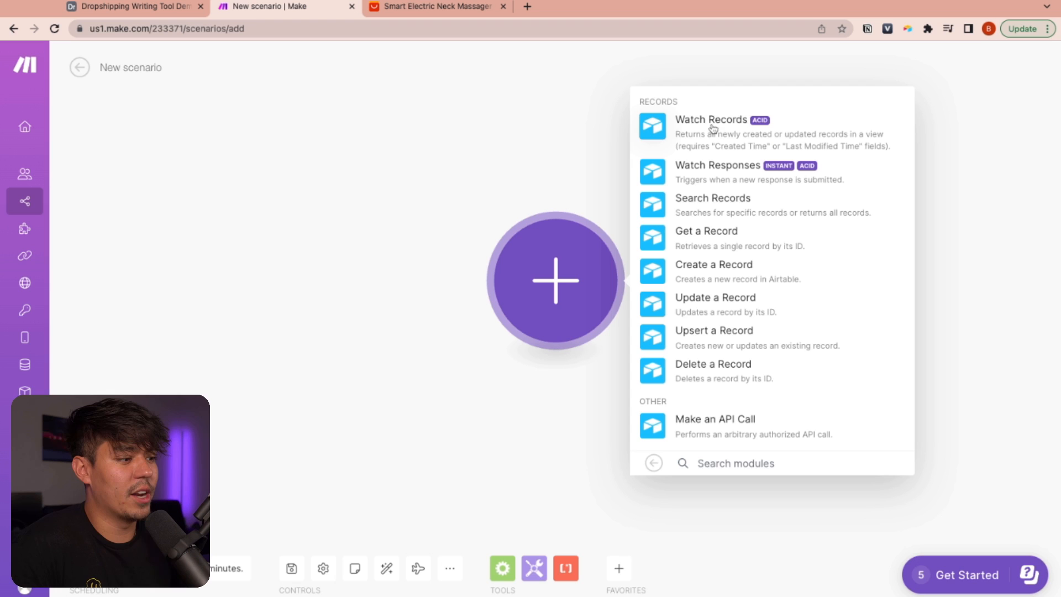
{"action": "left_click", "coordinate": [790, 134]}
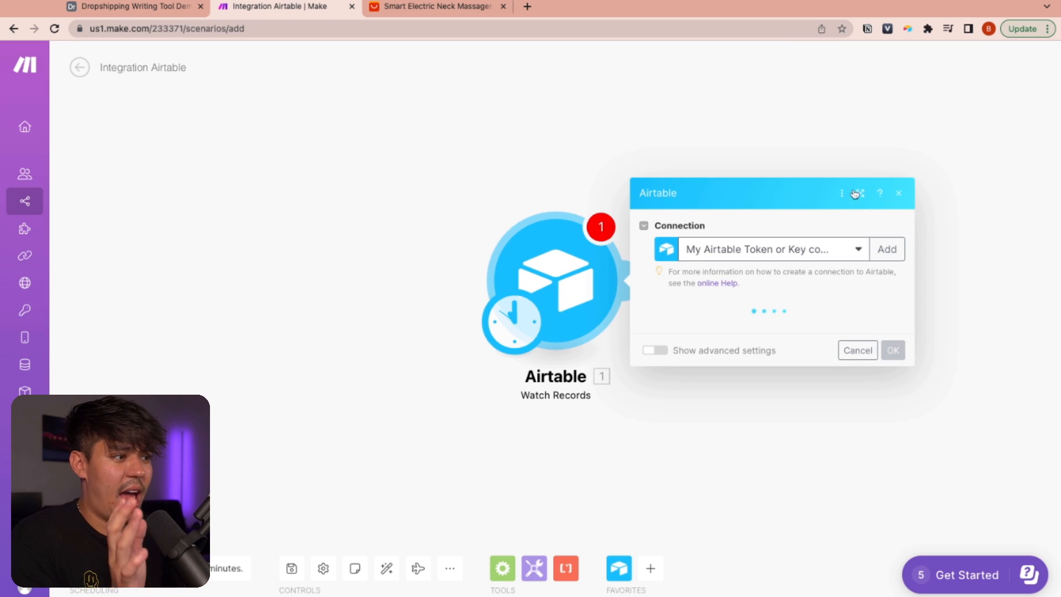
{"action": "left_click", "coordinate": [900, 194]}
Add an empty module beside the Airtable trigger and search its application list for openai.
{"action": "right_click", "coordinate": [218, 276]}
{"action": "left_click", "coordinate": [236, 284]}
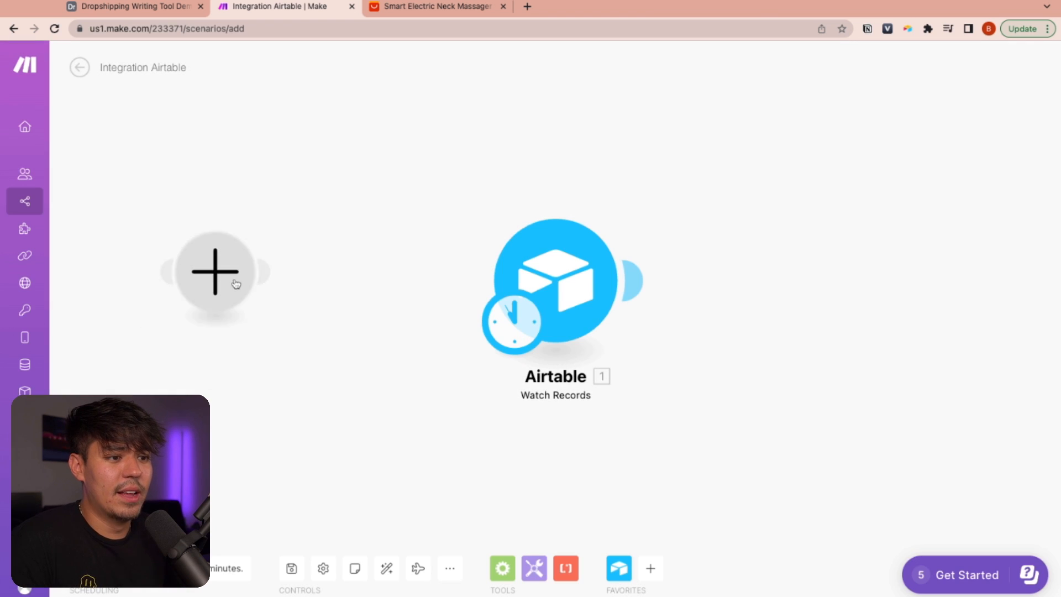
{"action": "left_click", "coordinate": [236, 267]}
{"action": "left_click", "coordinate": [354, 276]}
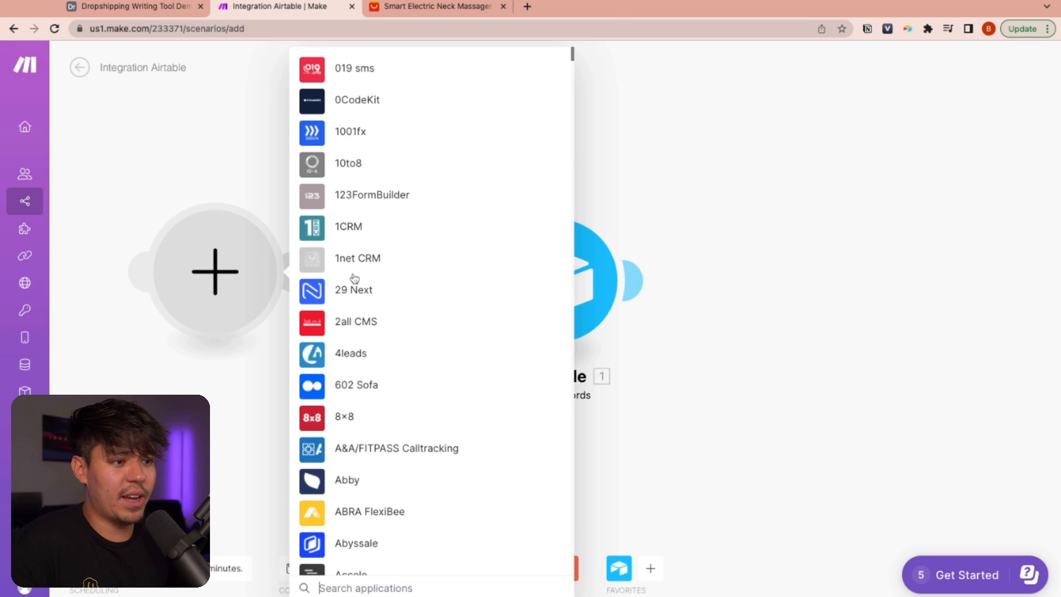
{"action": "scroll", "coordinate": [395, 270], "scroll_direction": "down", "scroll_amount": 20}
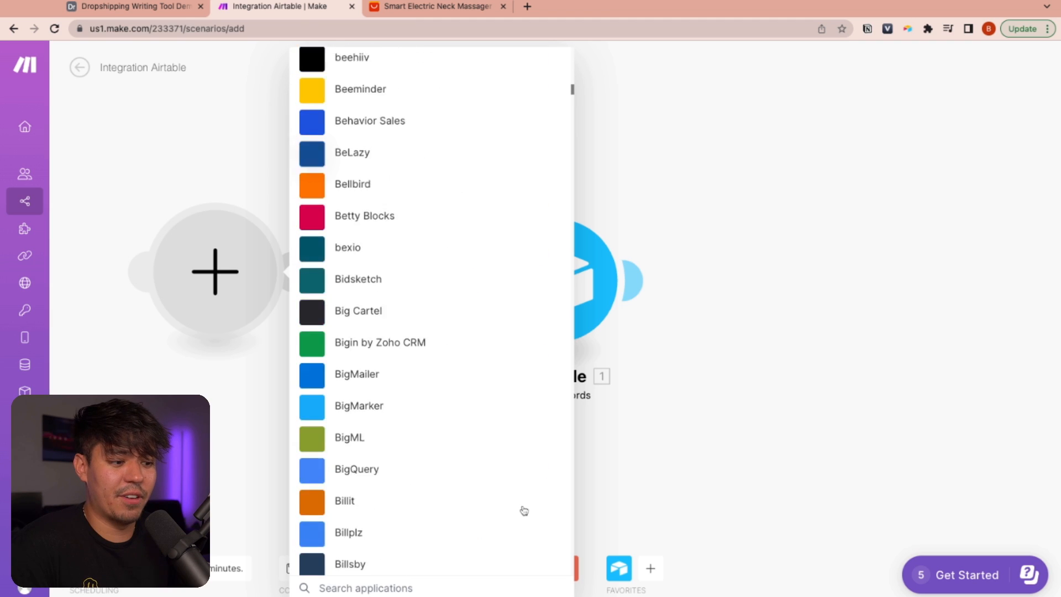
{"action": "scroll", "coordinate": [524, 509], "scroll_direction": "down", "scroll_amount": 9}
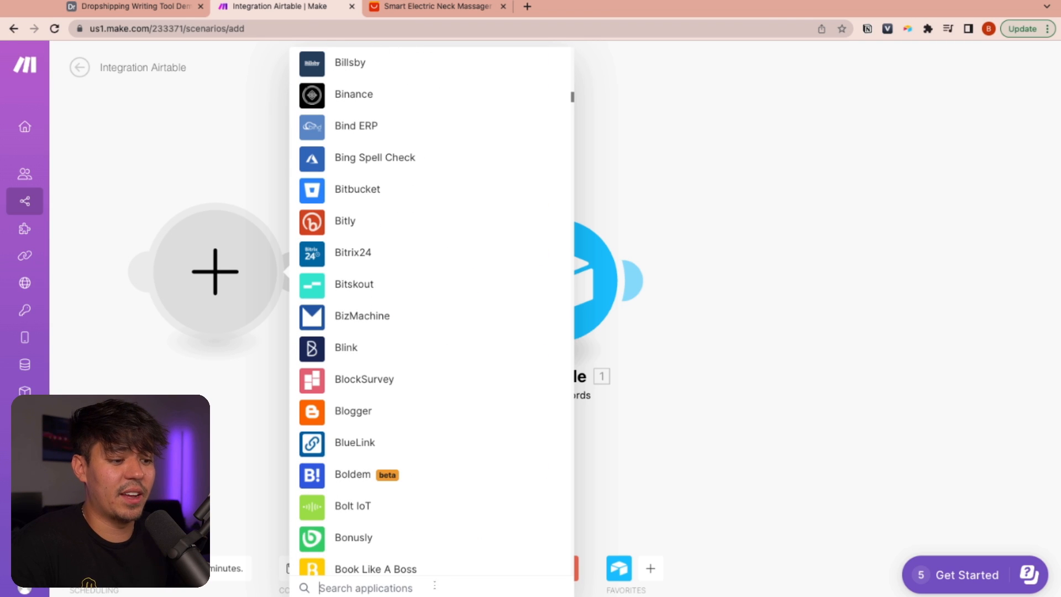
{"action": "type", "text": "openai"}
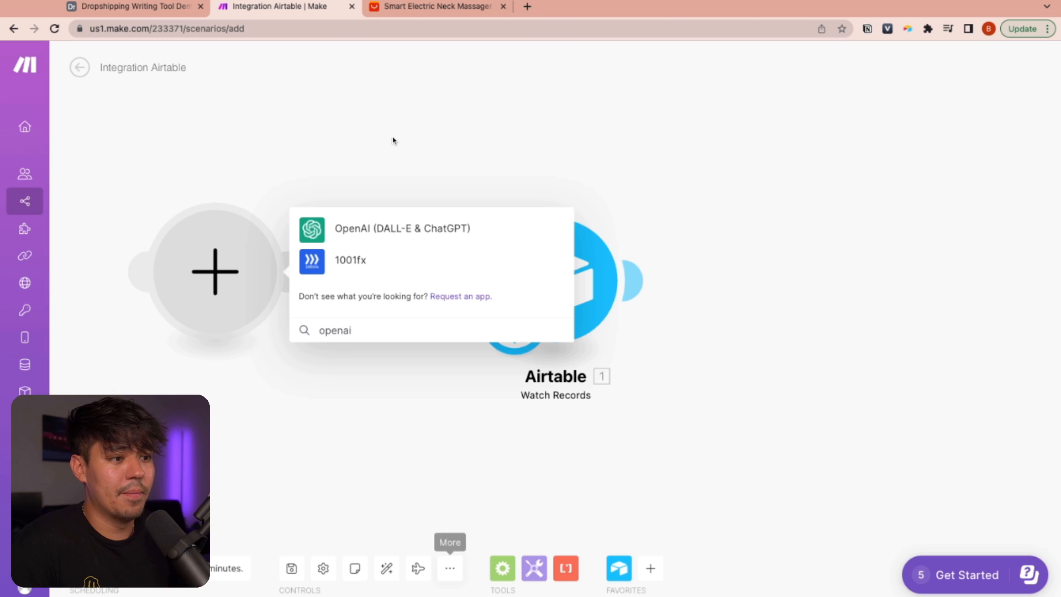
{"action": "double_click", "coordinate": [381, 329]}
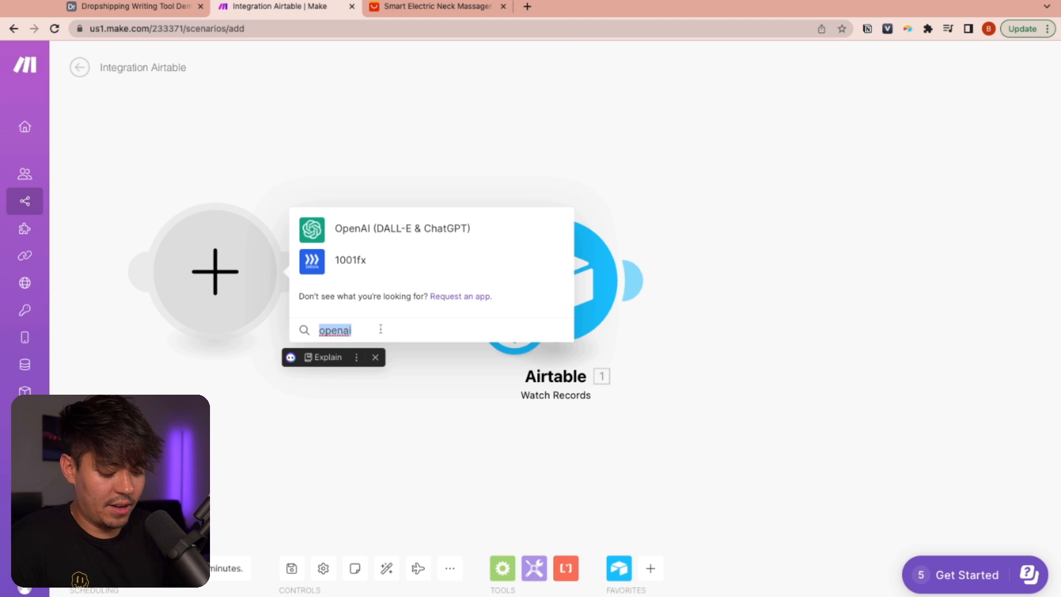
{"action": "key", "text": "BackSpace"}
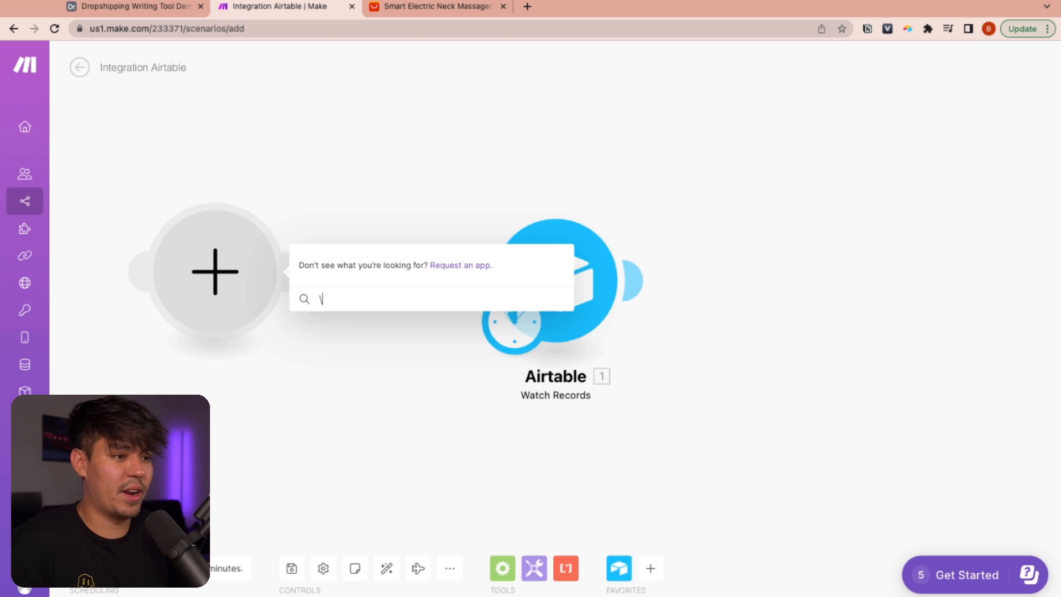
Search the application list for browse, and clear the search.
{"action": "type", "text": "browse"}
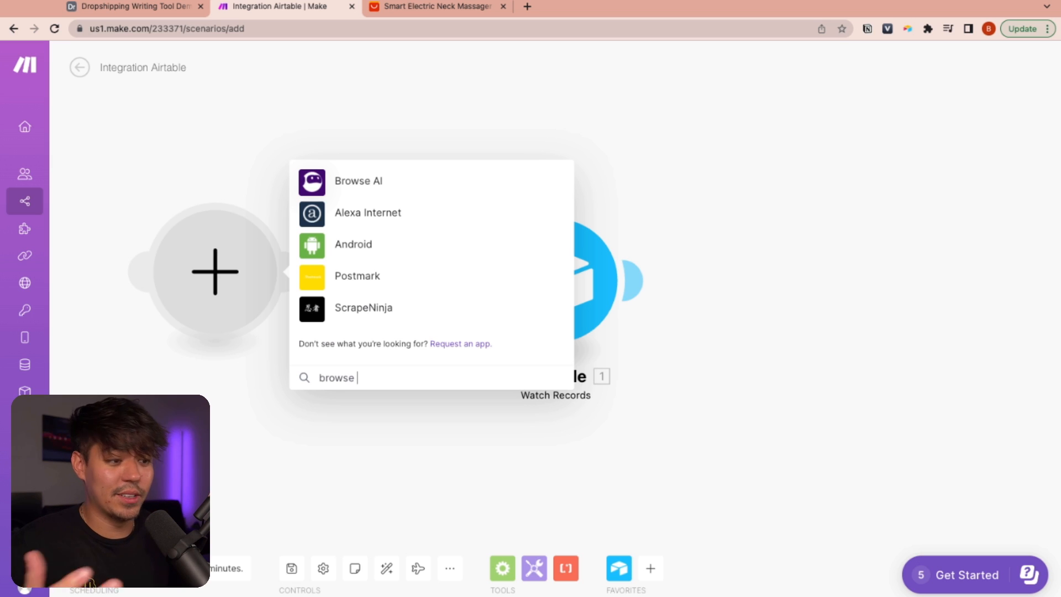
{"action": "key", "text": "BackSpace"}
{"action": "key", "text": "BackSpace"}
{"action": "key", "text": "BackSpace"}
{"action": "key", "text": "BackSpace"}
{"action": "key", "text": "BackSpace"}
{"action": "key", "text": "BackSpace"}
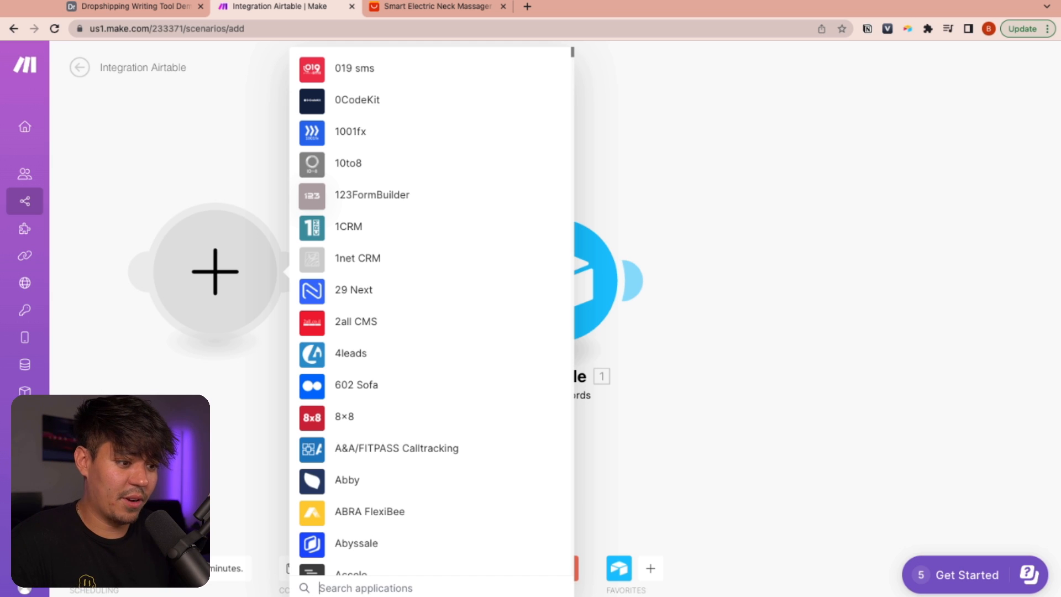
Search the application list for slack and for notion, clearing the search after each.
{"action": "type", "text": "slack"}
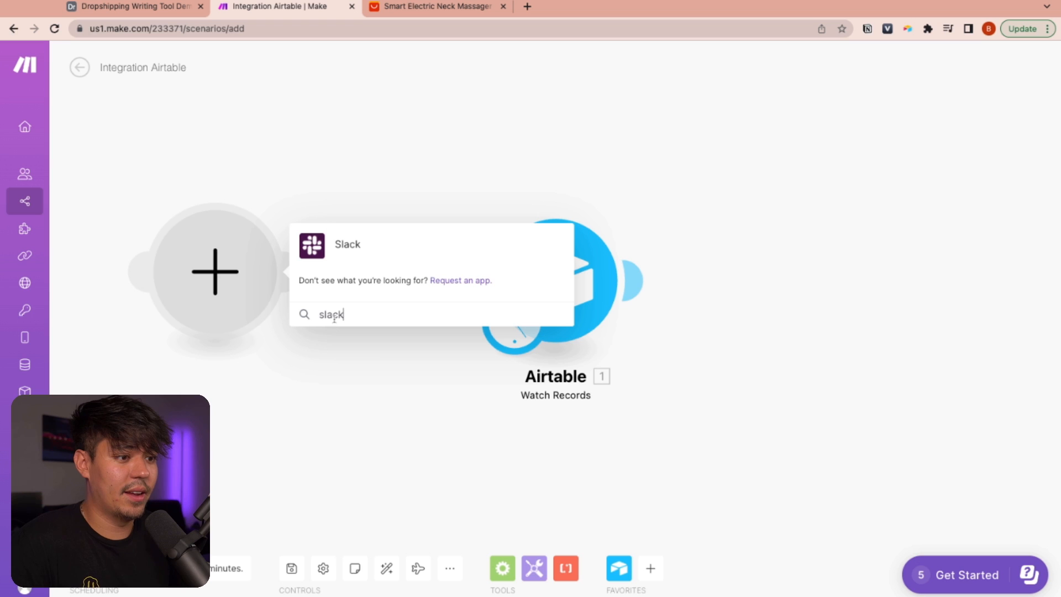
{"action": "double_click", "coordinate": [334, 318]}
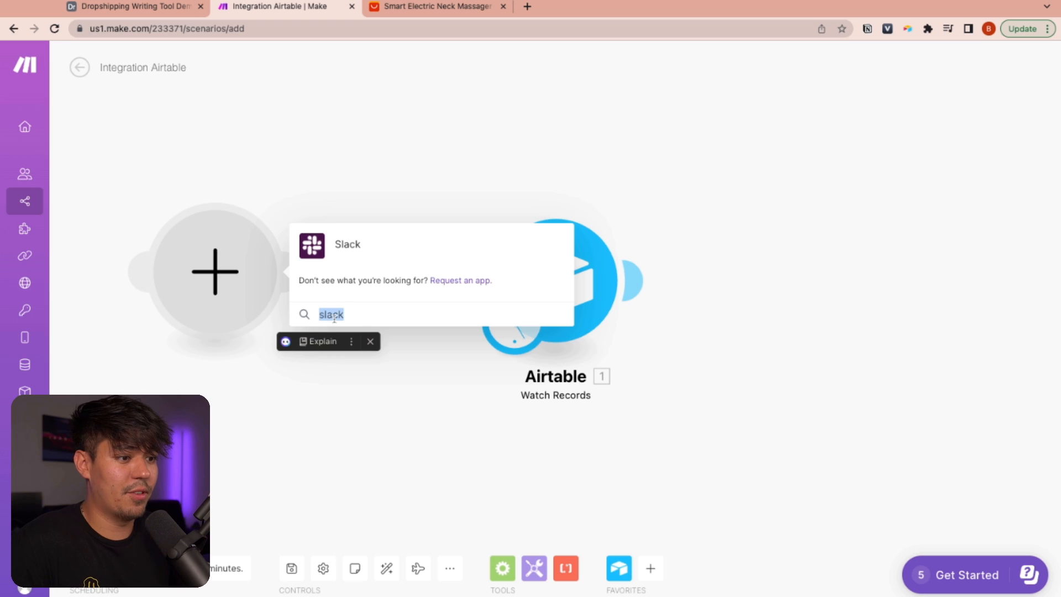
{"action": "key", "text": "BackSpace"}
{"action": "type", "text": "notion"}
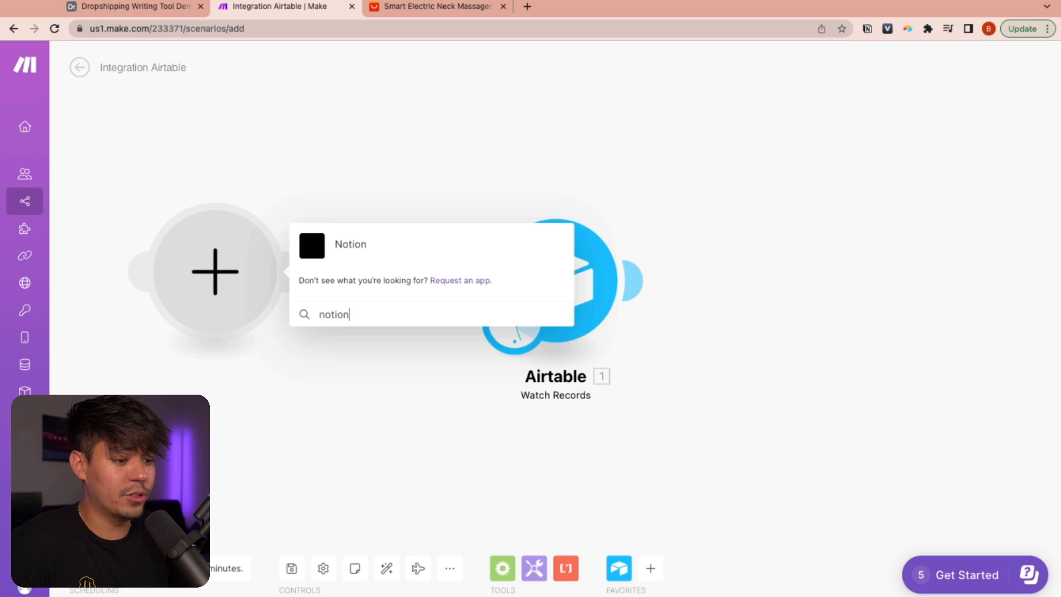
{"action": "double_click", "coordinate": [339, 305]}
{"action": "key", "text": "BackSpace"}
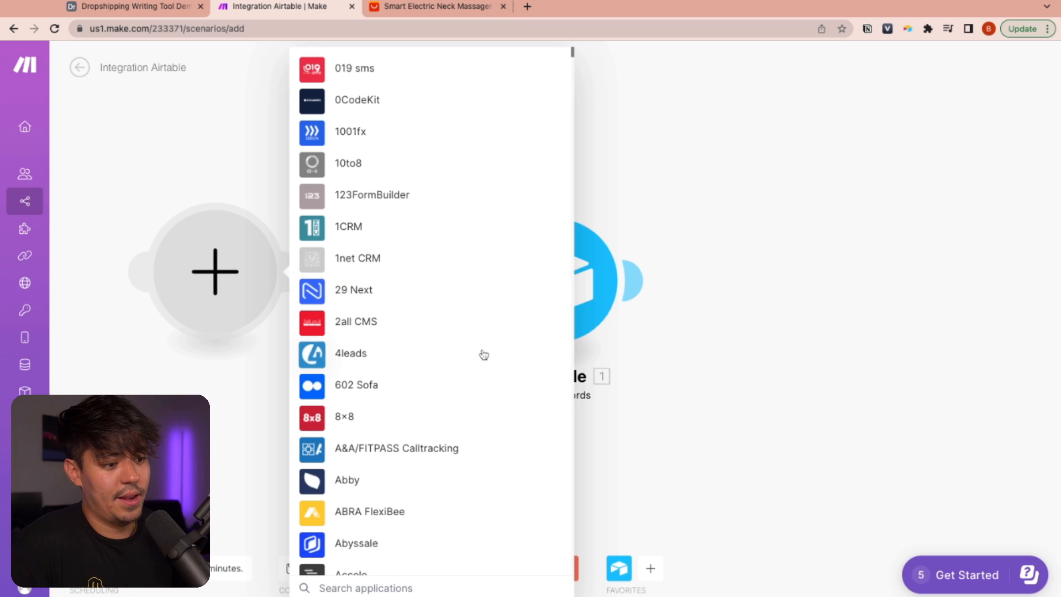
Look through the full application list and delete the empty module without choosing an app.
{"action": "scroll", "coordinate": [480, 351], "scroll_direction": "down", "scroll_amount": 20}
{"action": "scroll", "coordinate": [478, 351], "scroll_direction": "down", "scroll_amount": 20}
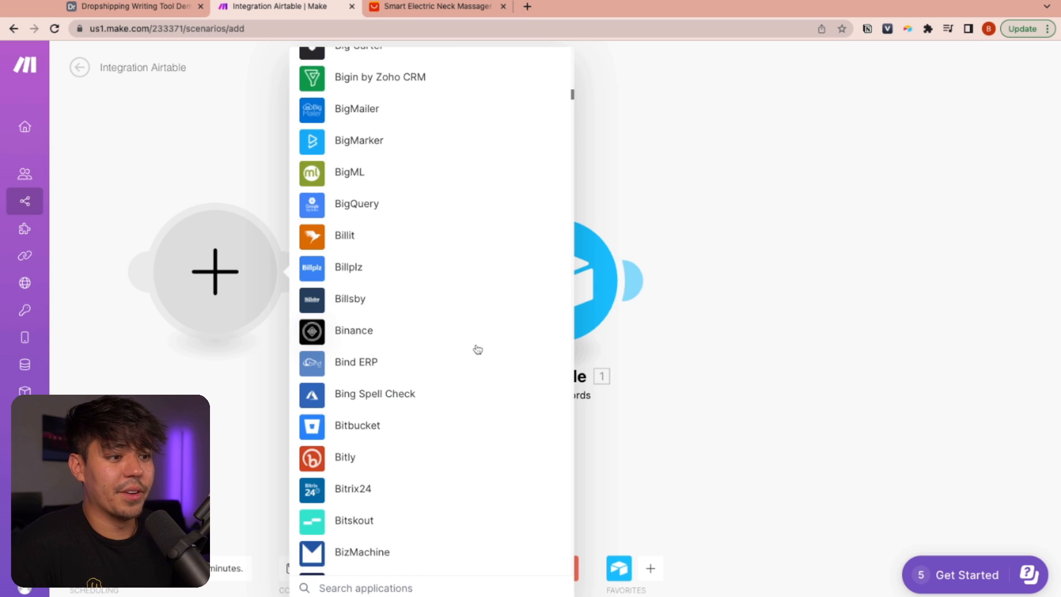
{"action": "scroll", "coordinate": [475, 351], "scroll_direction": "down", "scroll_amount": 8}
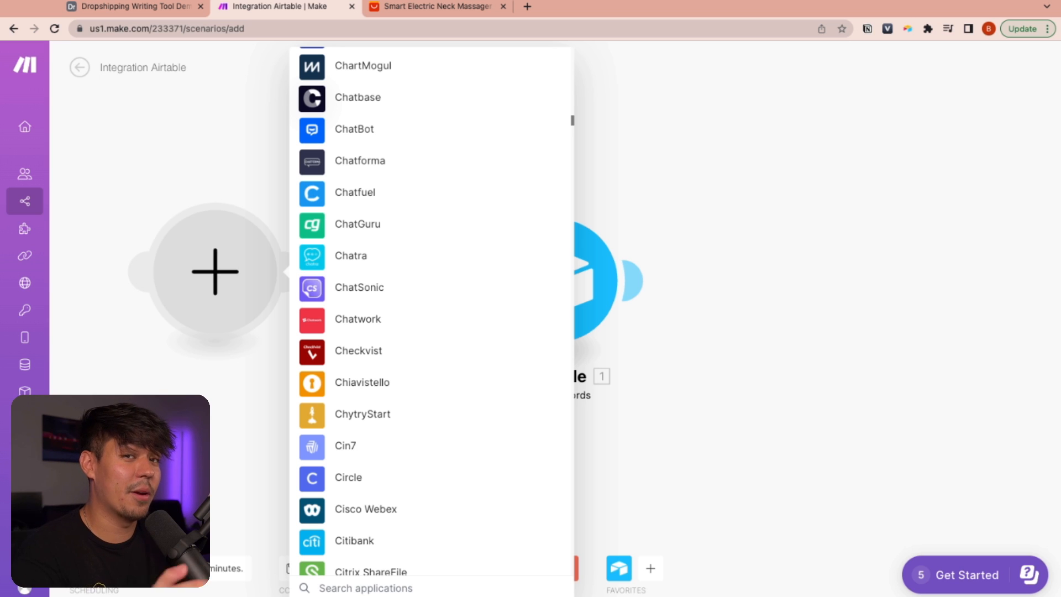
{"action": "scroll", "coordinate": [412, 339], "scroll_direction": "down", "scroll_amount": 10}
{"action": "scroll", "coordinate": [414, 339], "scroll_direction": "down", "scroll_amount": 20}
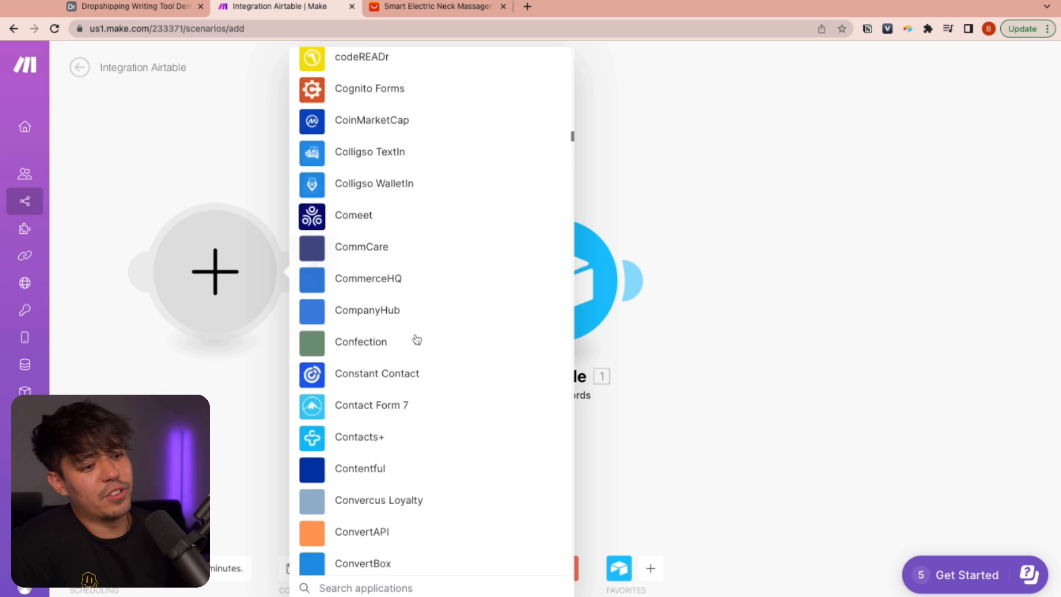
{"action": "left_click", "coordinate": [607, 176]}
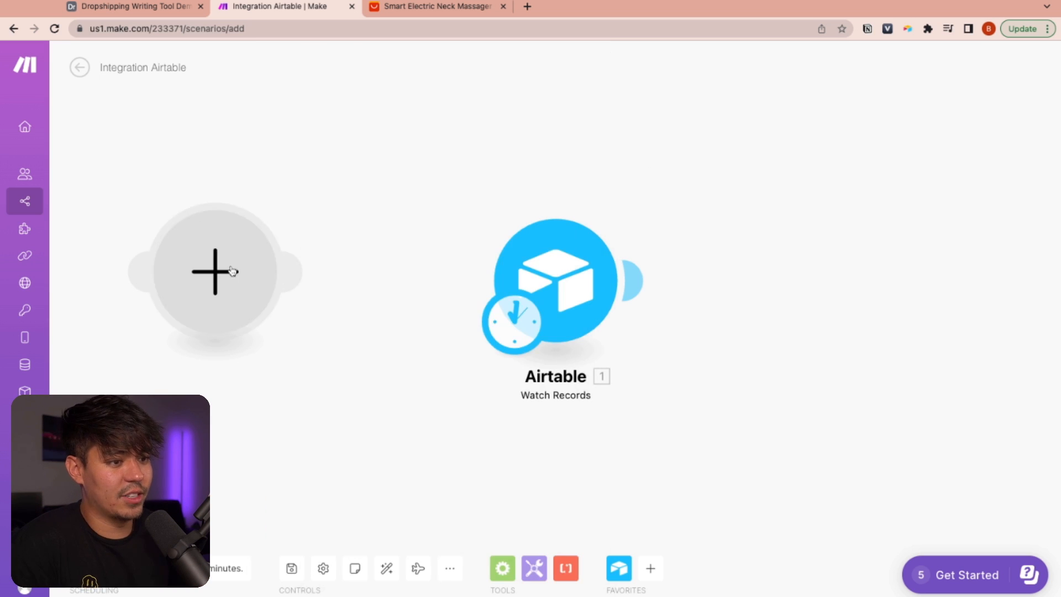
{"action": "right_click", "coordinate": [231, 270]}
{"action": "left_click", "coordinate": [262, 299]}
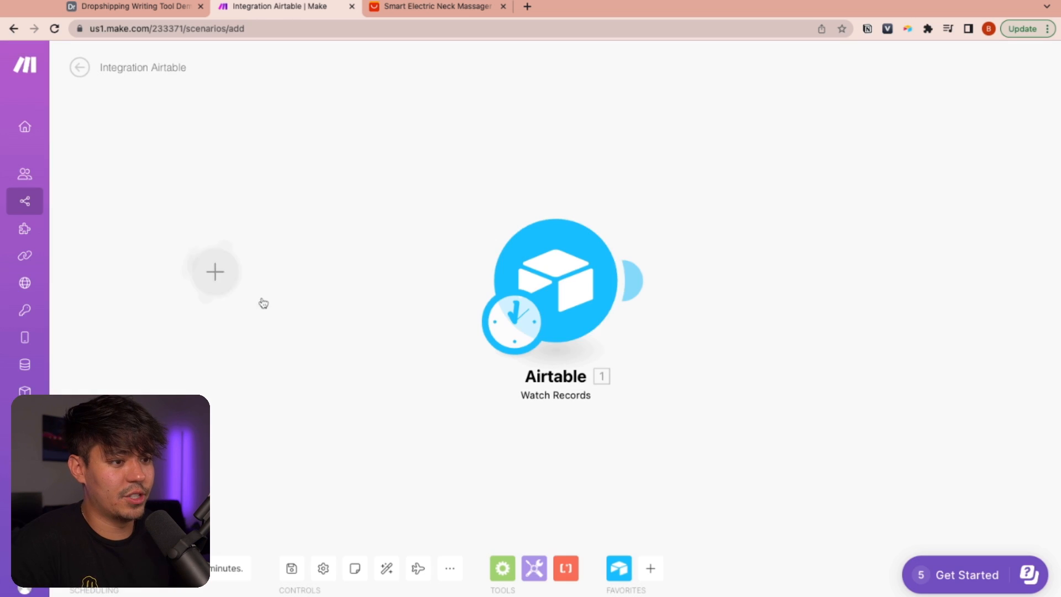
Open the Watch Records settings and view the new-connection form for the Airtable Token or Key type, closing it without saving.
{"action": "left_click", "coordinate": [554, 279]}
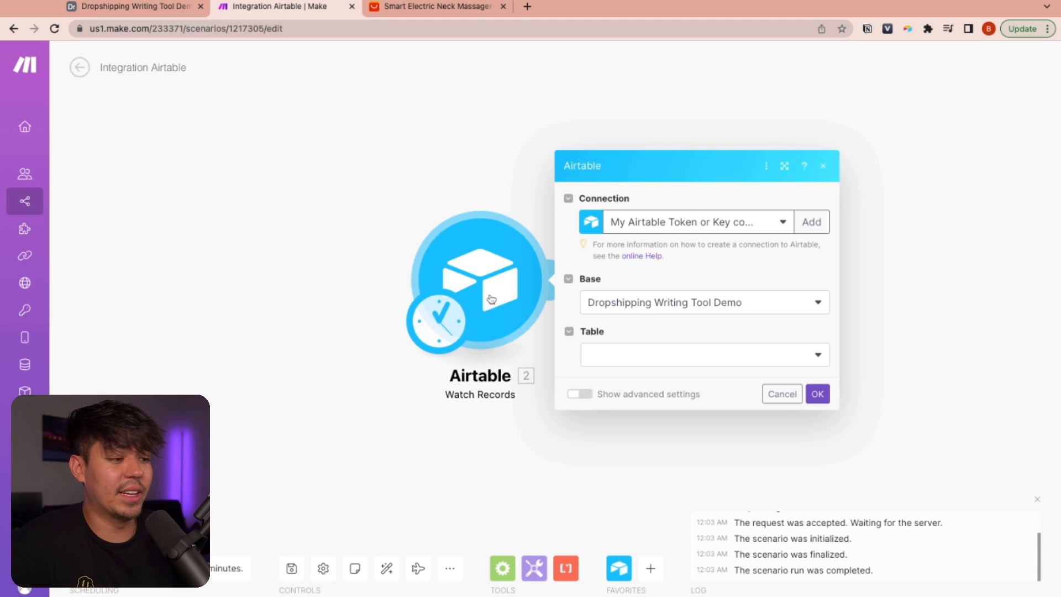
{"action": "left_click", "coordinate": [811, 224]}
{"action": "left_click", "coordinate": [714, 228]}
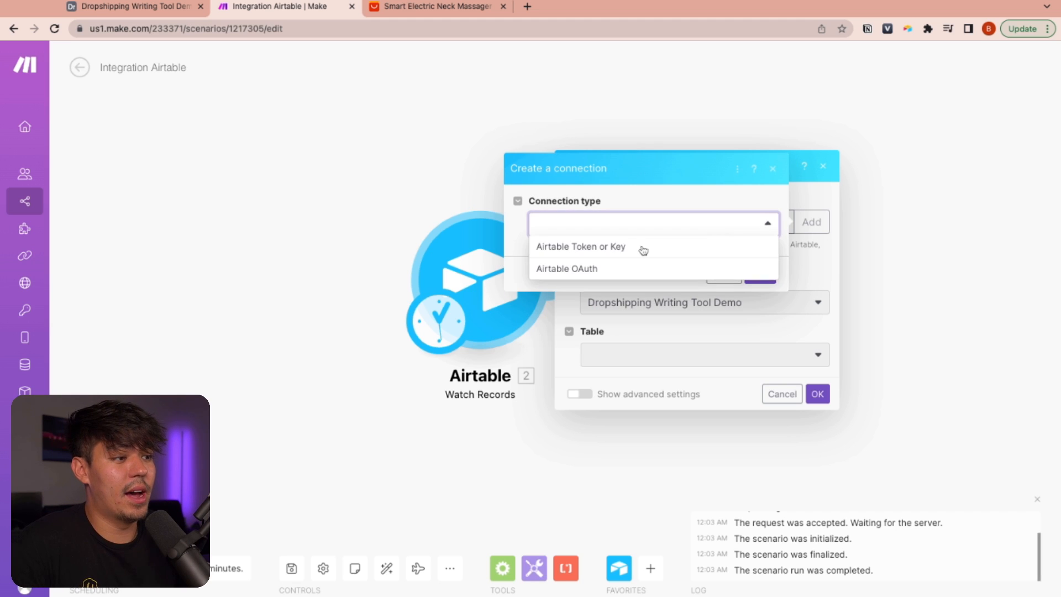
{"action": "left_click", "coordinate": [623, 253]}
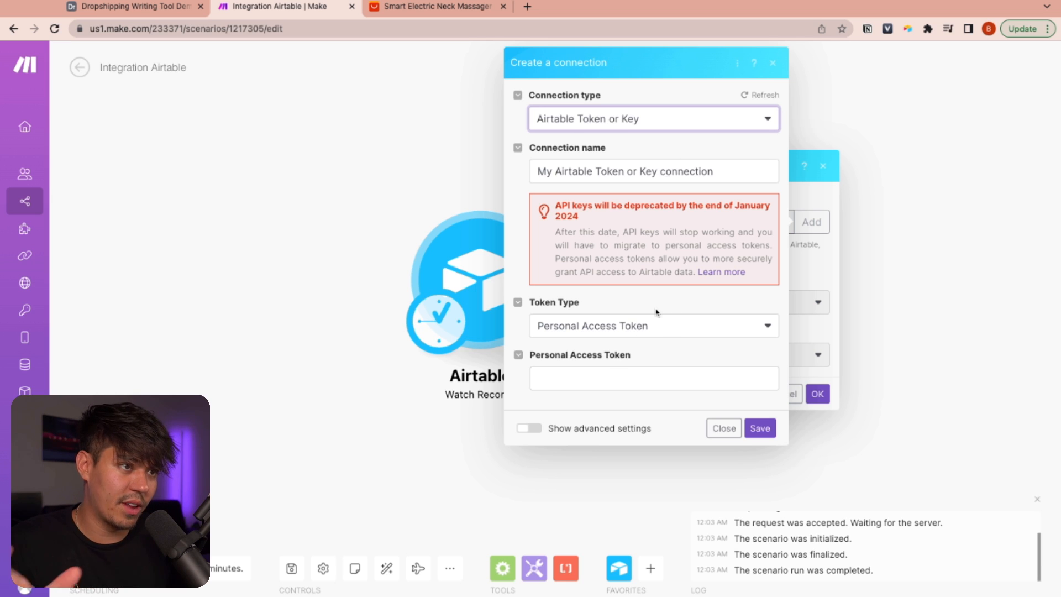
{"action": "left_click", "coordinate": [773, 67]}
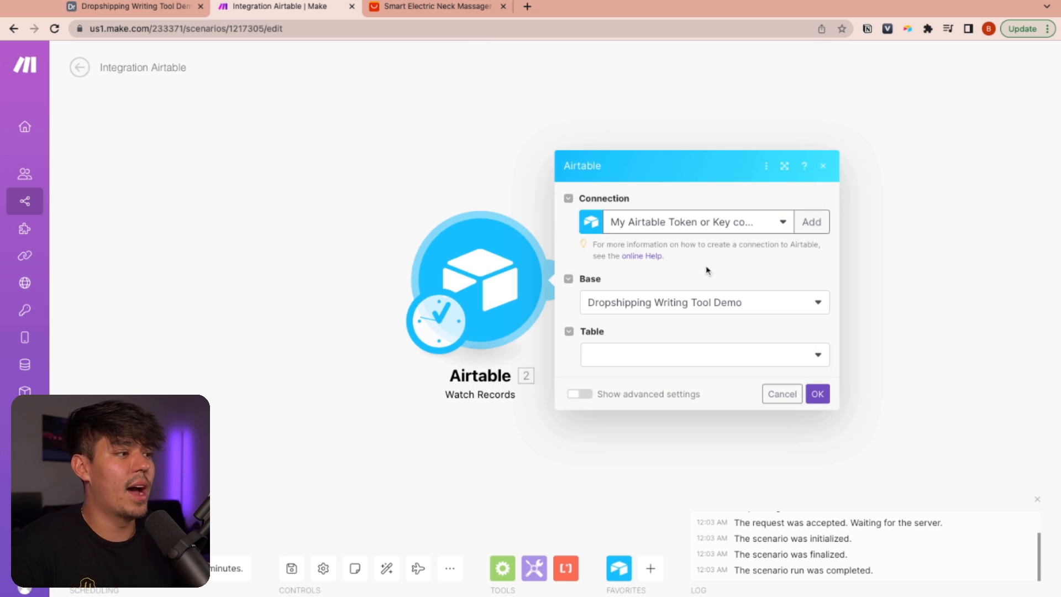
Set the Watch Records table to Table 1 and both the trigger field and label field to Created.
{"action": "left_click", "coordinate": [655, 358]}
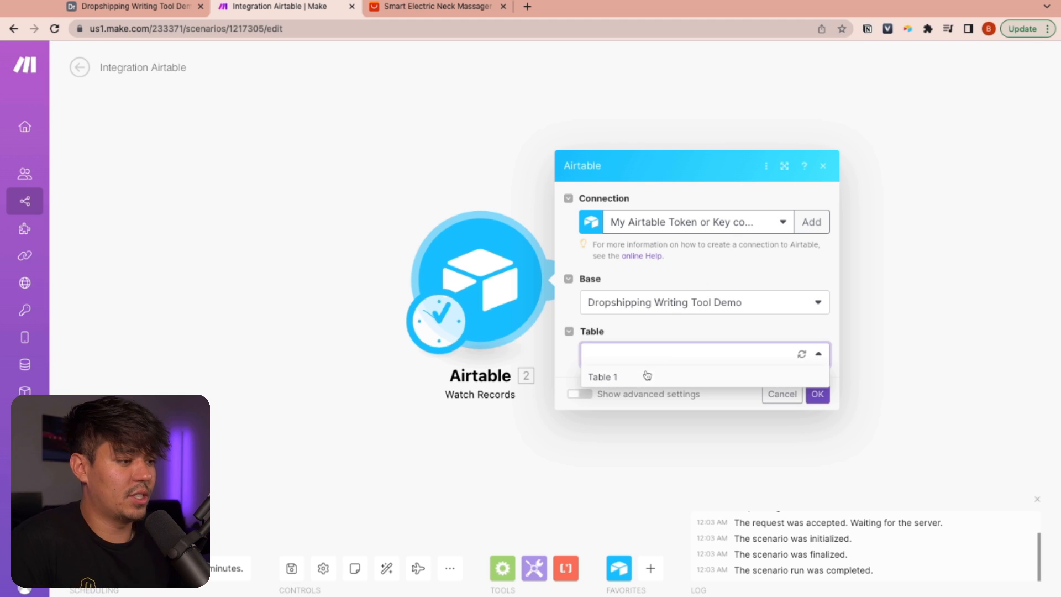
{"action": "left_click", "coordinate": [645, 379]}
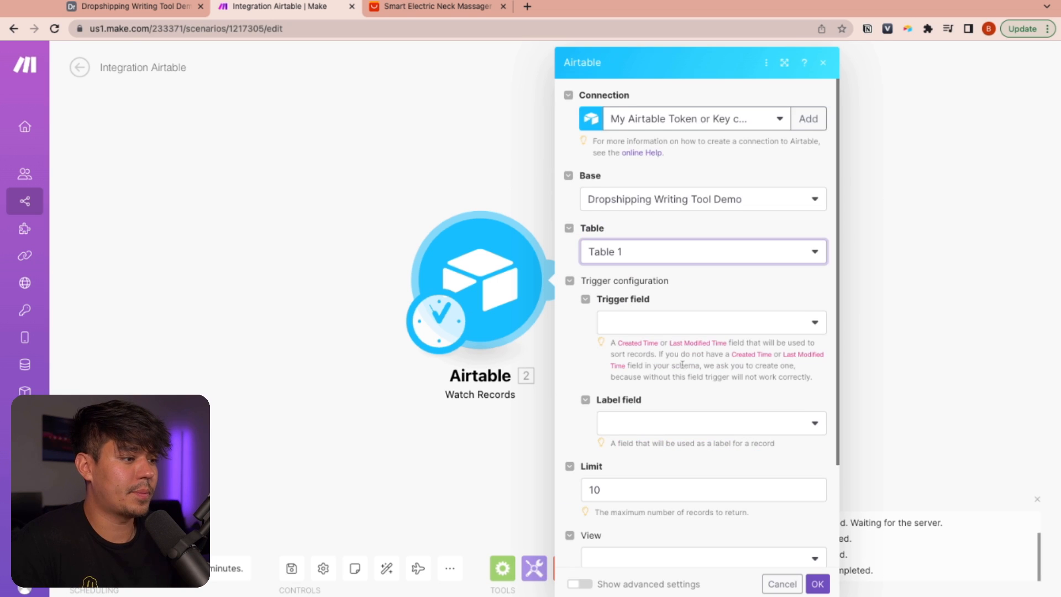
{"action": "left_click", "coordinate": [687, 322]}
{"action": "left_click", "coordinate": [676, 339]}
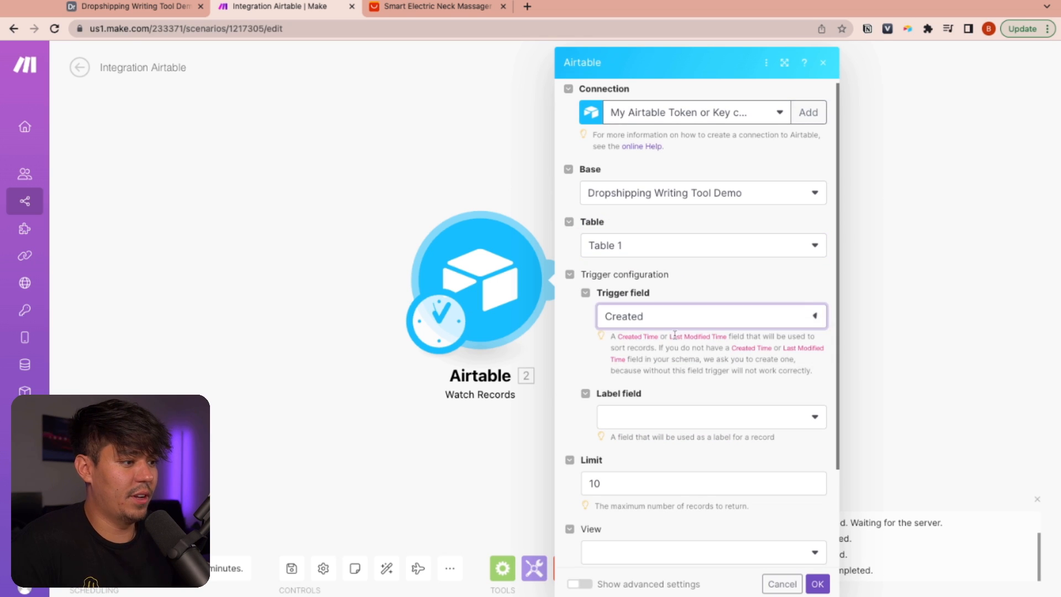
{"action": "left_click", "coordinate": [661, 426]}
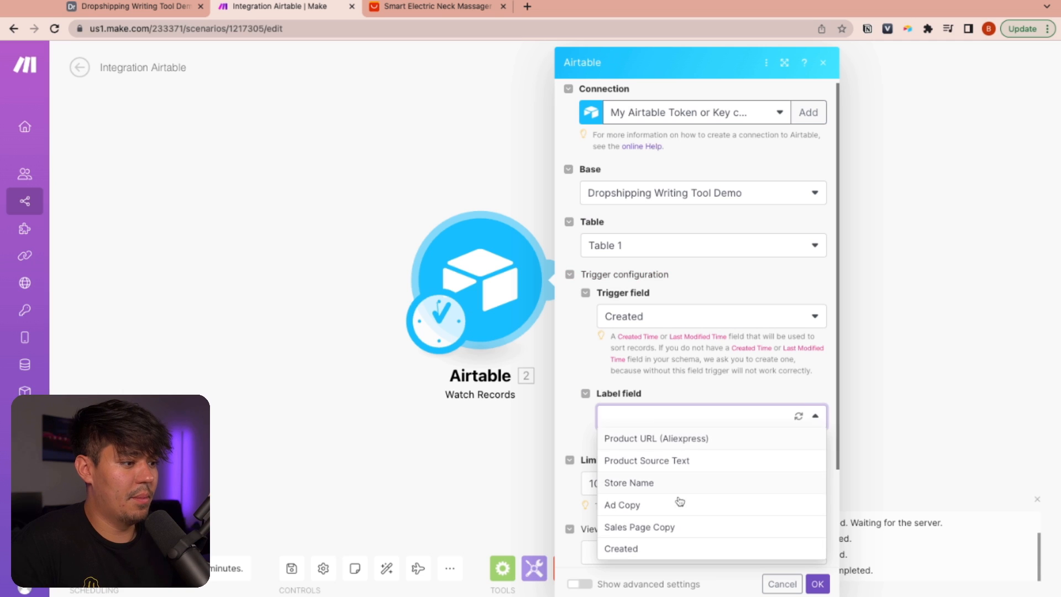
{"action": "left_click", "coordinate": [675, 554]}
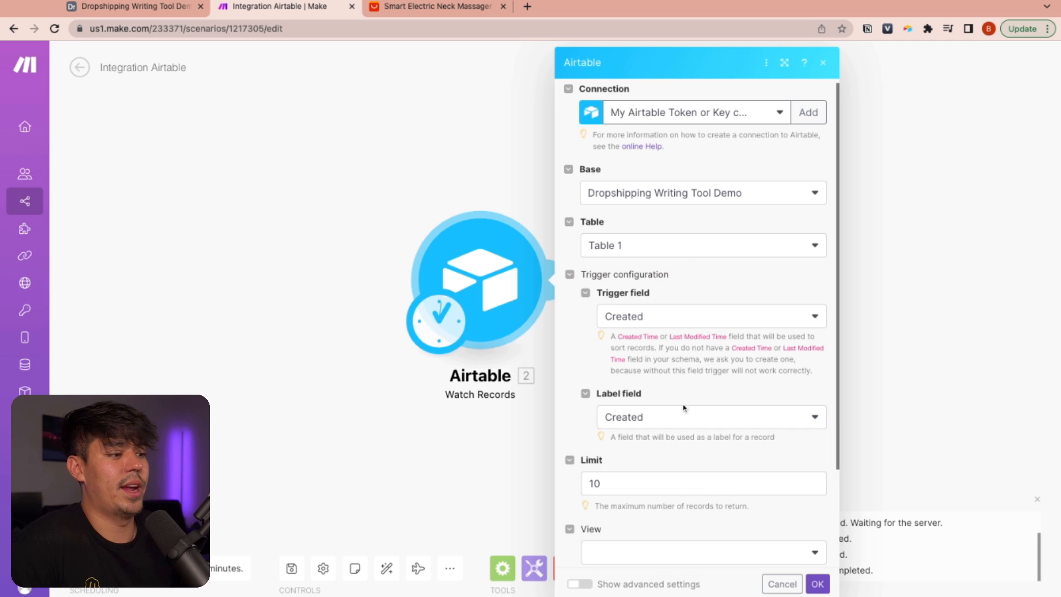
Set the Watch Records limit to 2 and the view to Grid view, and save the module settings.
{"action": "scroll", "coordinate": [684, 409], "scroll_direction": "down", "scroll_amount": 3}
{"action": "left_click", "coordinate": [620, 368]}
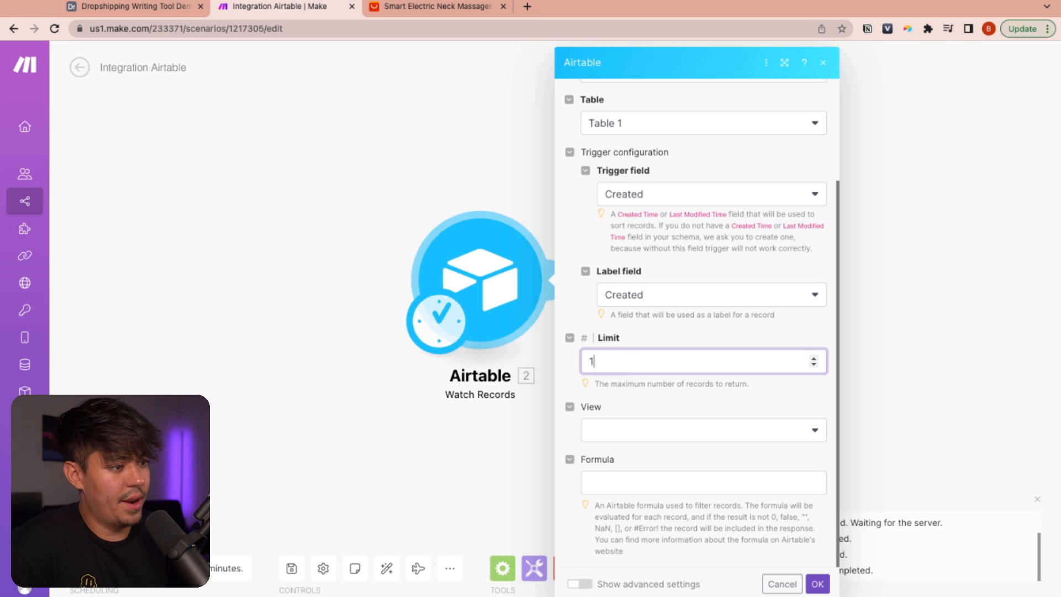
{"action": "key", "text": "BackSpace"}
{"action": "type", "text": "2"}
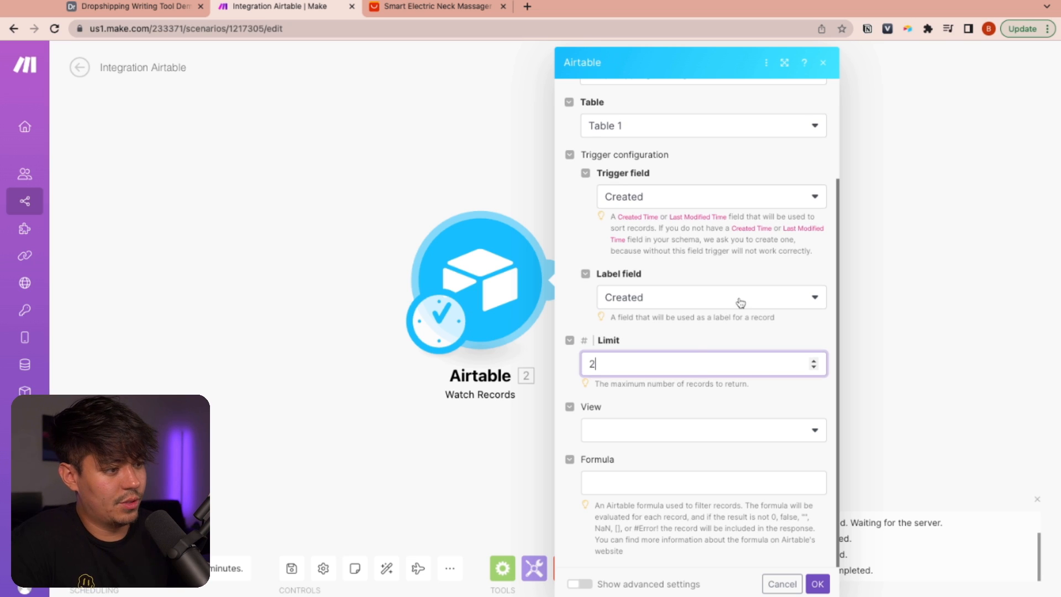
{"action": "left_click", "coordinate": [663, 413]}
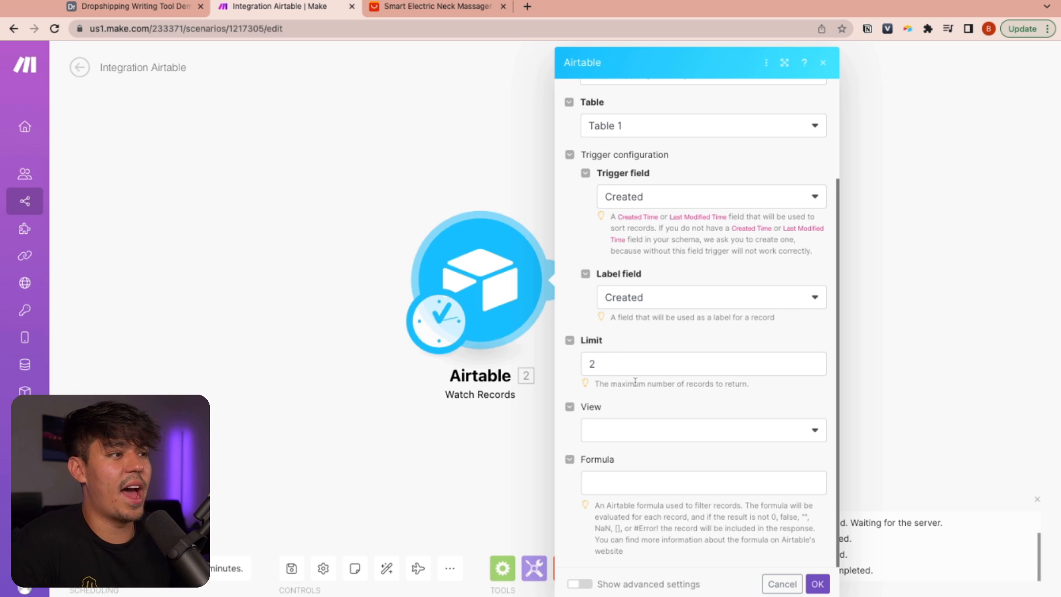
{"action": "left_click", "coordinate": [664, 446]}
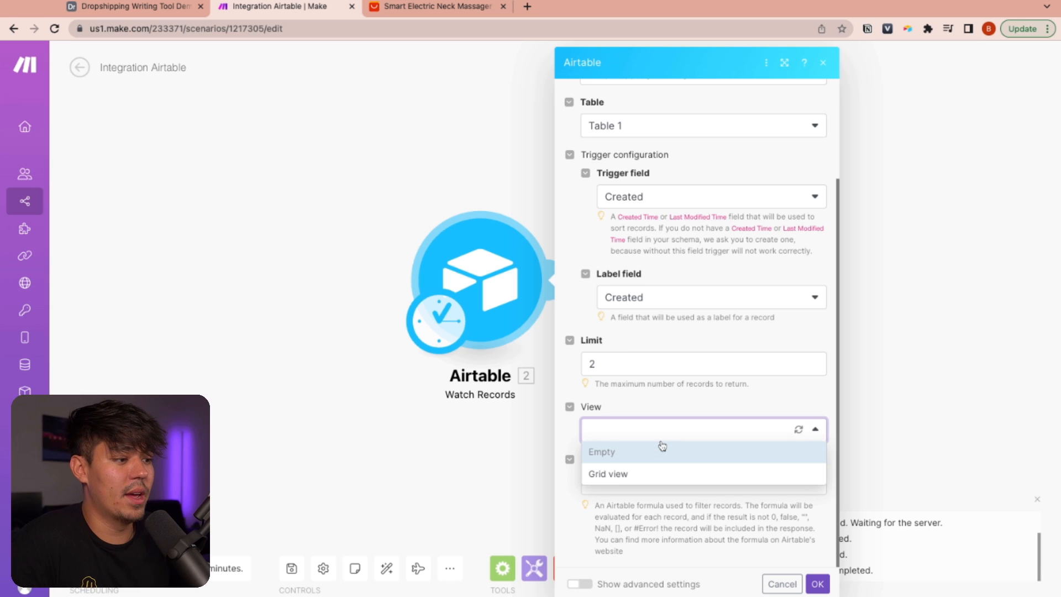
{"action": "left_click", "coordinate": [646, 473]}
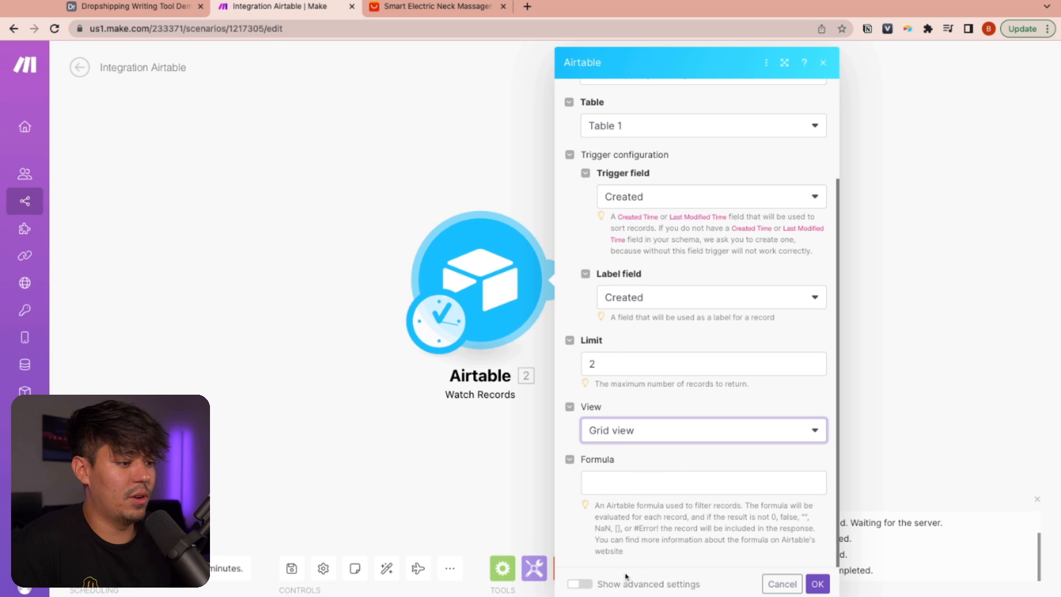
{"action": "left_click", "coordinate": [725, 556]}
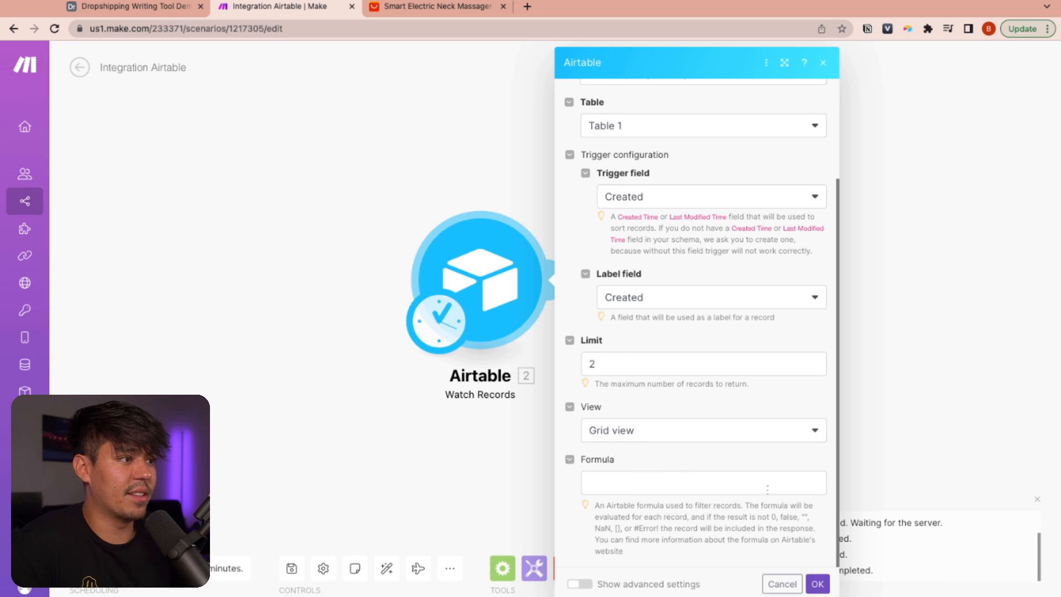
{"action": "scroll", "coordinate": [768, 488], "scroll_direction": "up", "scroll_amount": 2}
{"action": "left_click", "coordinate": [817, 584]}
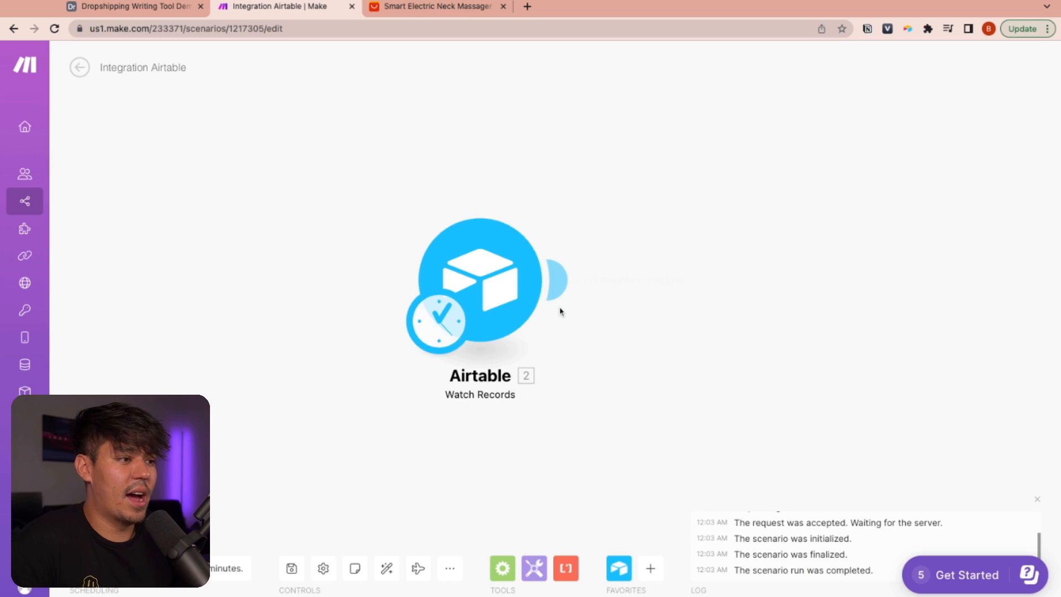
Run only the Airtable Watch Records module and open the output of that run.
{"action": "right_click", "coordinate": [487, 275]}
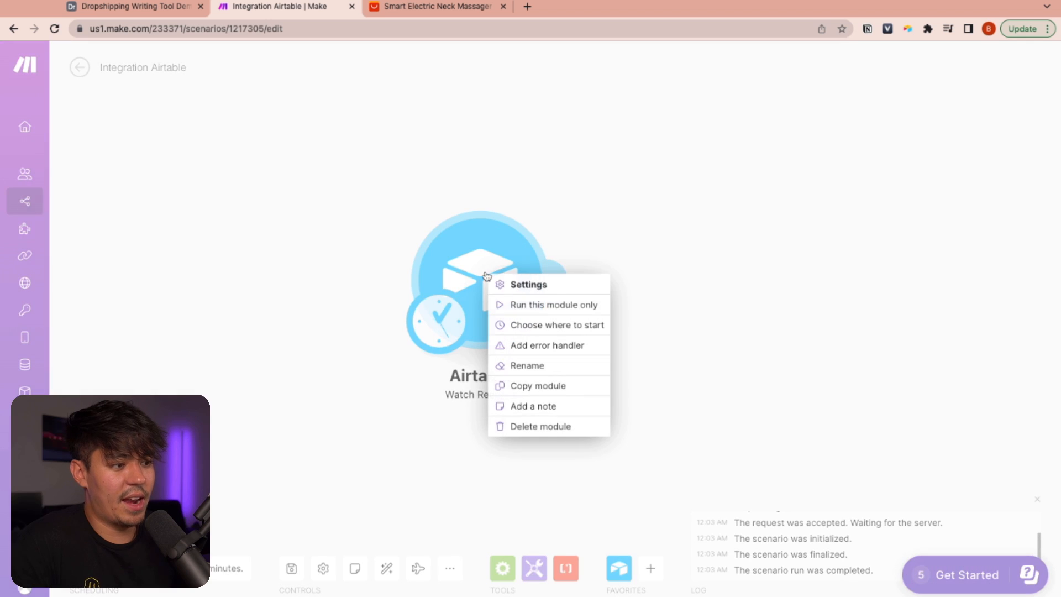
{"action": "left_click", "coordinate": [514, 304]}
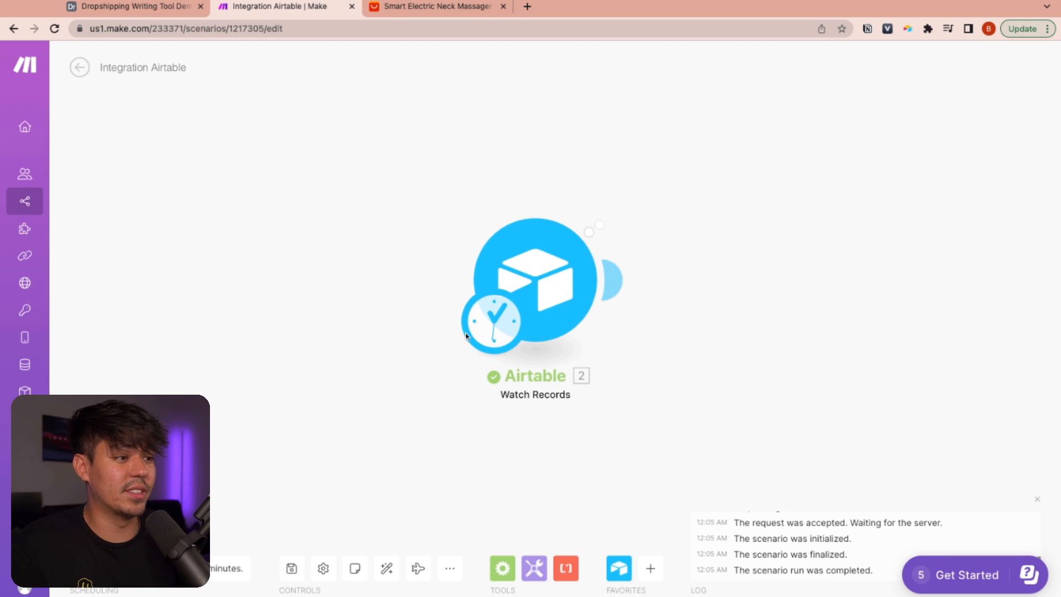
{"action": "left_click", "coordinate": [616, 201]}
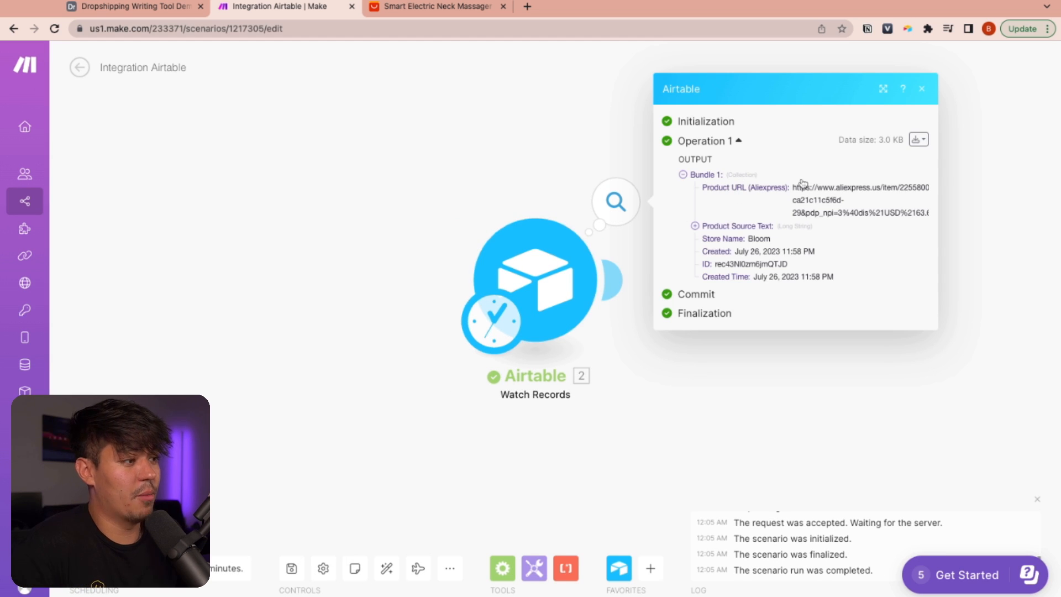
Examine the Product Source Text and Store Name fields in the Watch Records output bundle.
{"action": "left_click", "coordinate": [711, 226]}
{"action": "left_click_drag", "start_coordinate": [706, 213], "coordinate": [849, 405]}
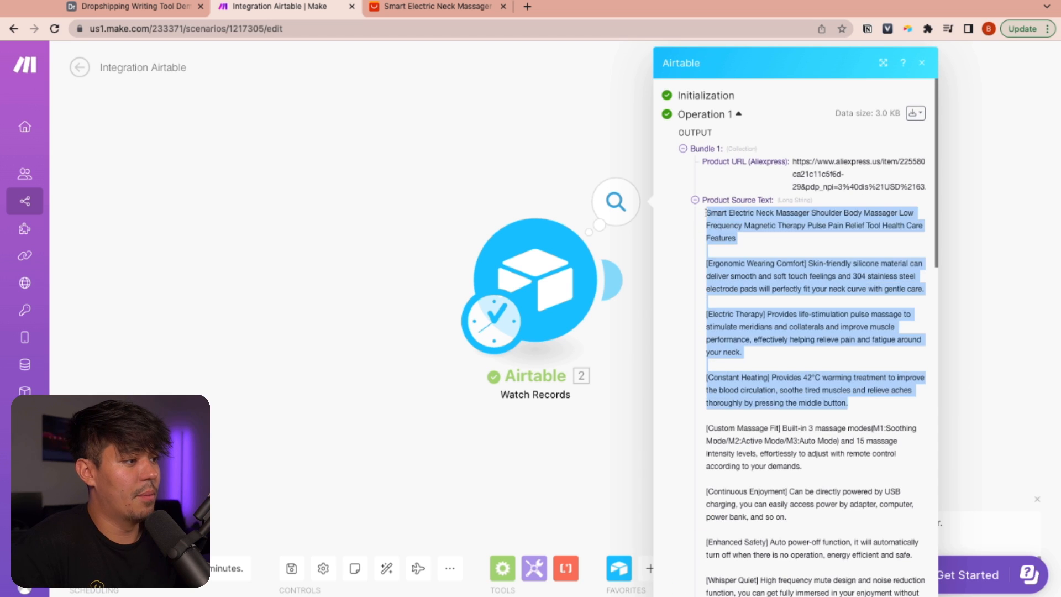
{"action": "left_click", "coordinate": [695, 200]}
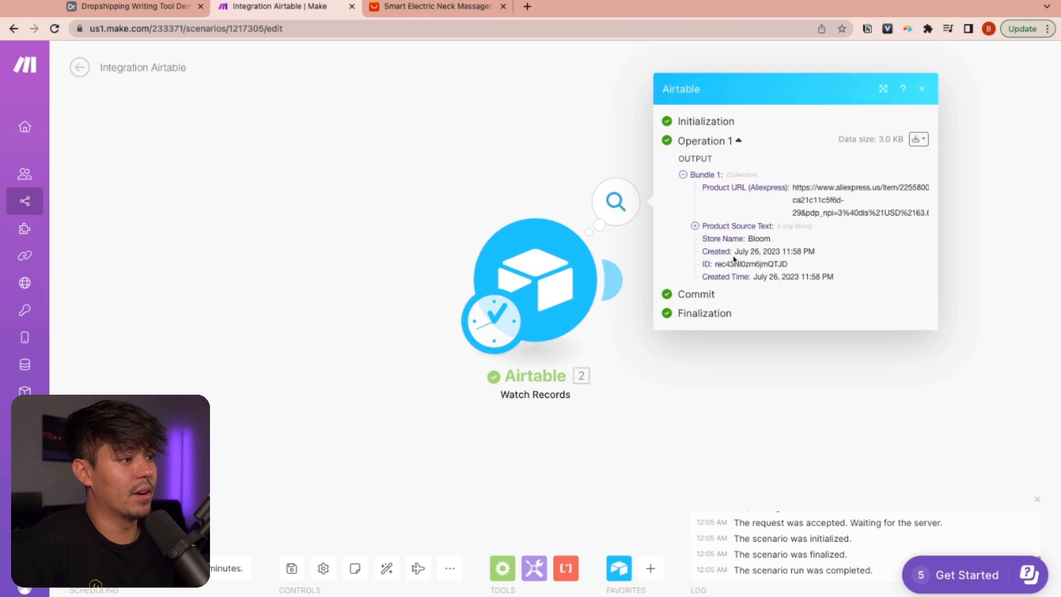
{"action": "double_click", "coordinate": [721, 239]}
{"action": "left_click_drag", "start_coordinate": [721, 238], "coordinate": [774, 241]}
{"action": "left_click", "coordinate": [779, 245]}
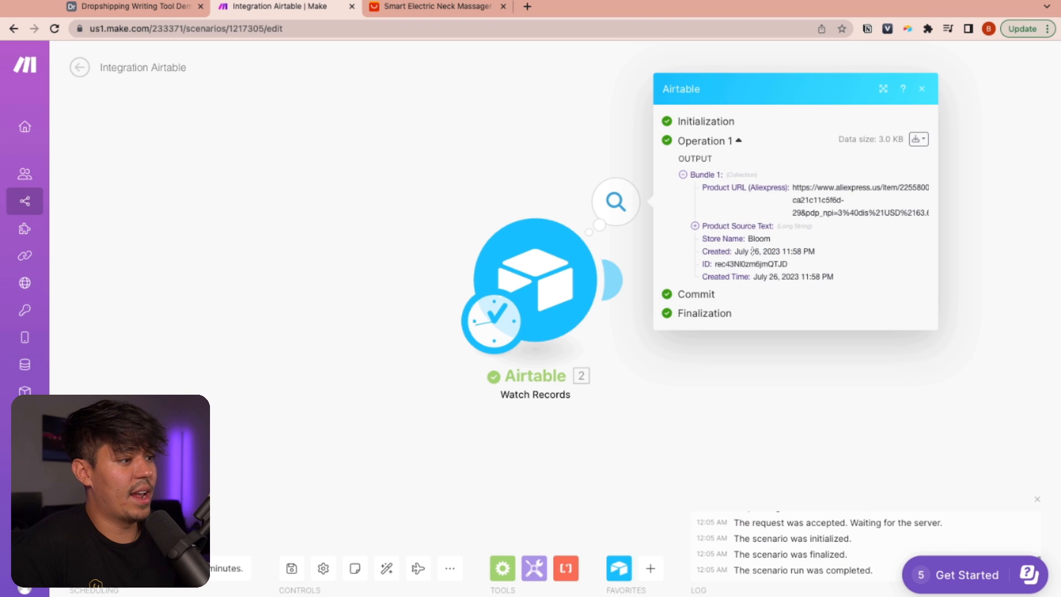
Switch to Airtable to compare the output with the Table 1 columns, then return to Make and close the module output.
{"action": "left_click", "coordinate": [126, 8]}
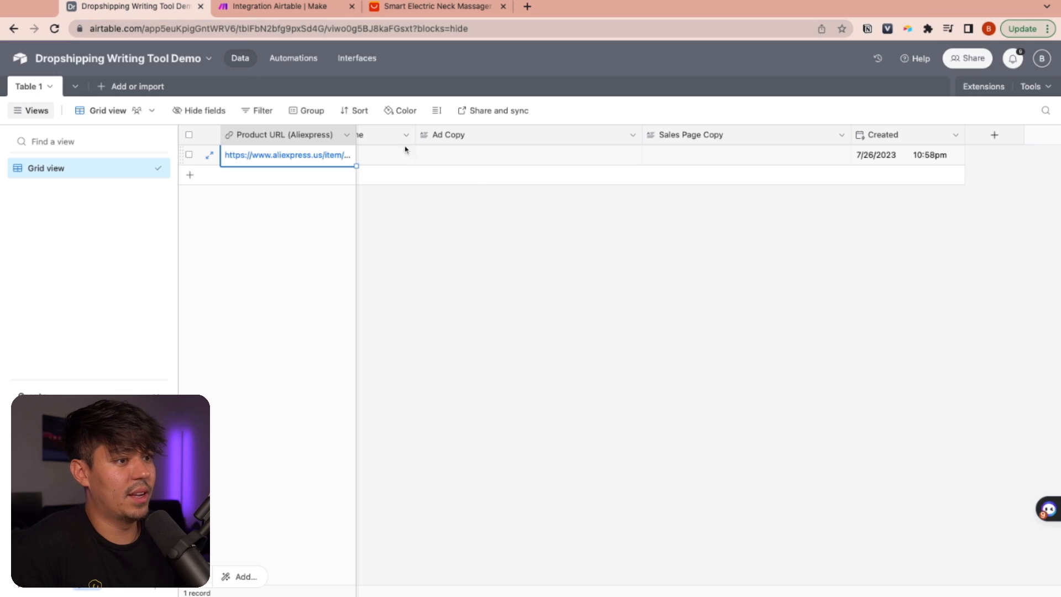
{"action": "scroll", "coordinate": [719, 158], "scroll_direction": "right", "scroll_amount": 5}
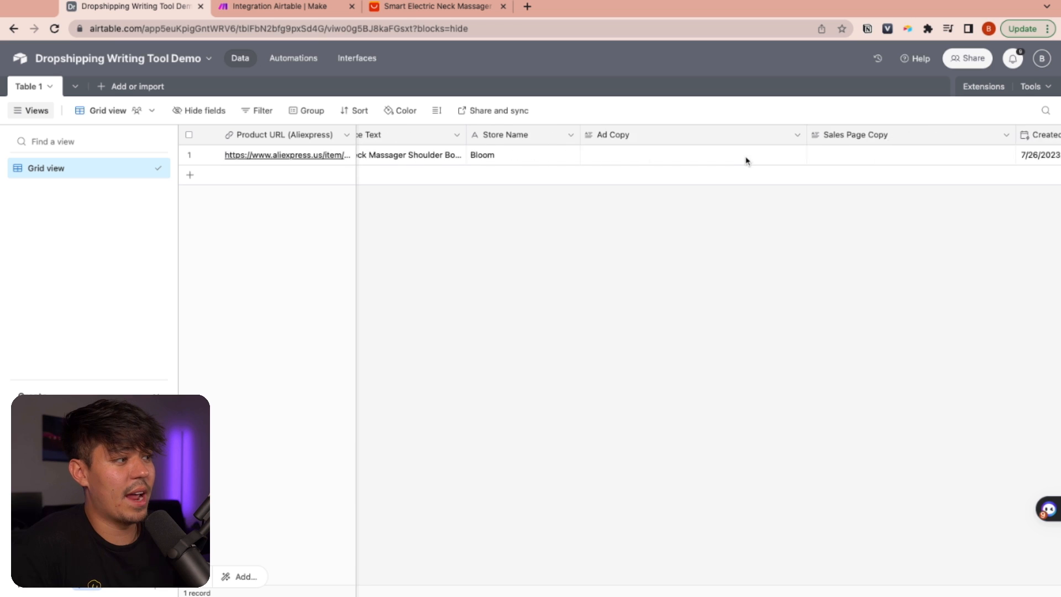
{"action": "scroll", "coordinate": [799, 156], "scroll_direction": "left", "scroll_amount": 5}
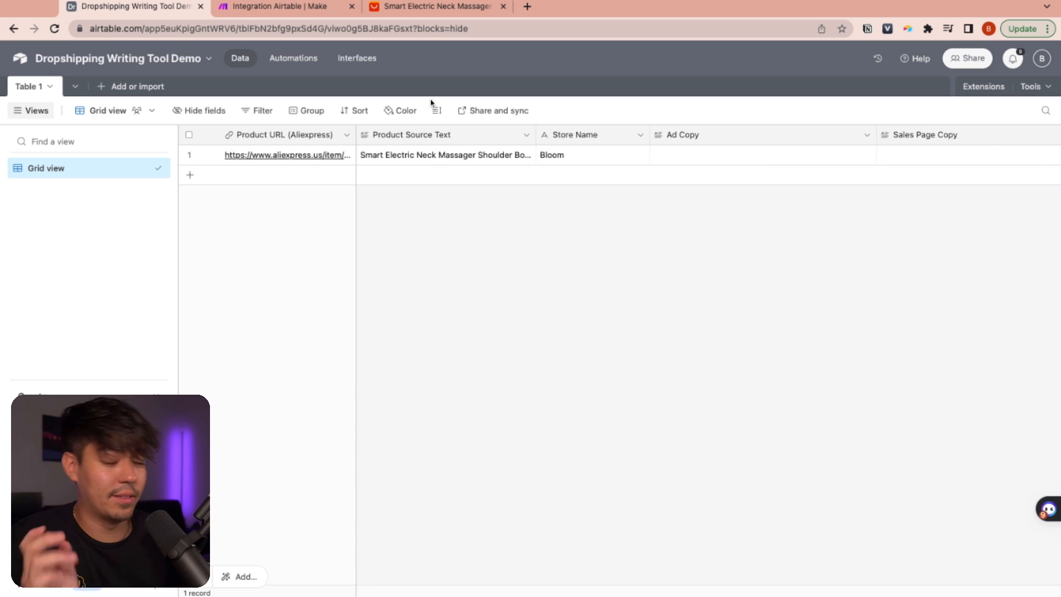
{"action": "left_click", "coordinate": [289, 12]}
{"action": "left_click", "coordinate": [922, 89]}
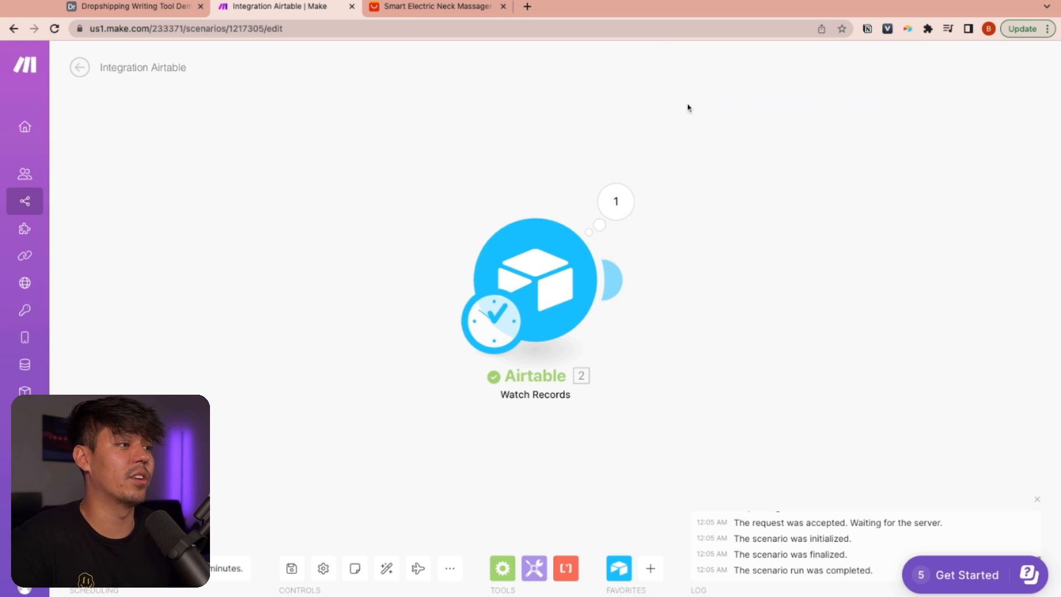
Add an OpenAI (DALL-E & ChatGPT) Create a Completion module after the Airtable Watch Records module.
{"action": "left_click", "coordinate": [532, 276]}
{"action": "left_click", "coordinate": [424, 262]}
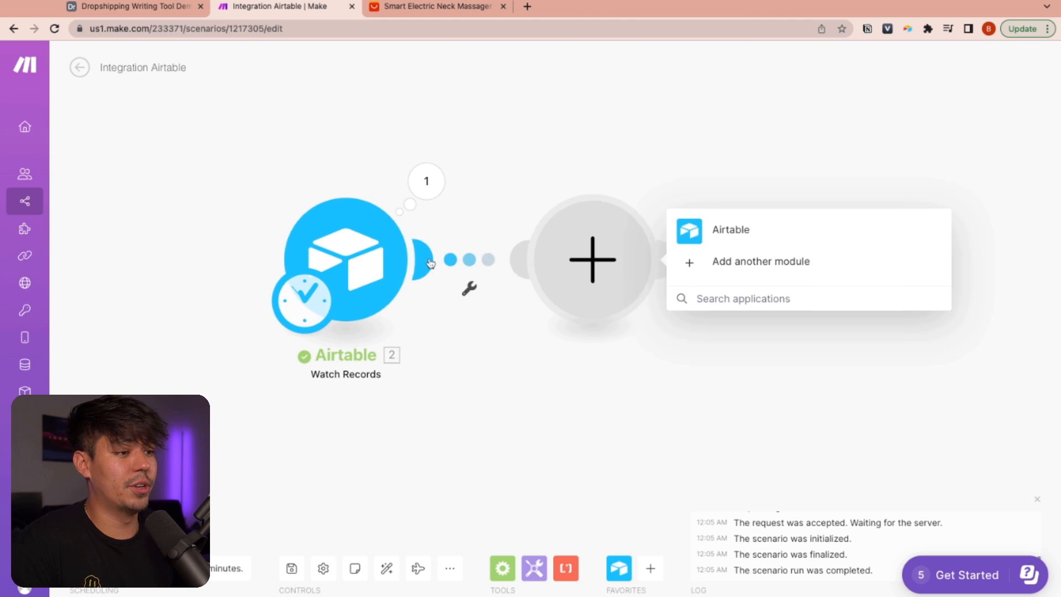
{"action": "left_click", "coordinate": [707, 262]}
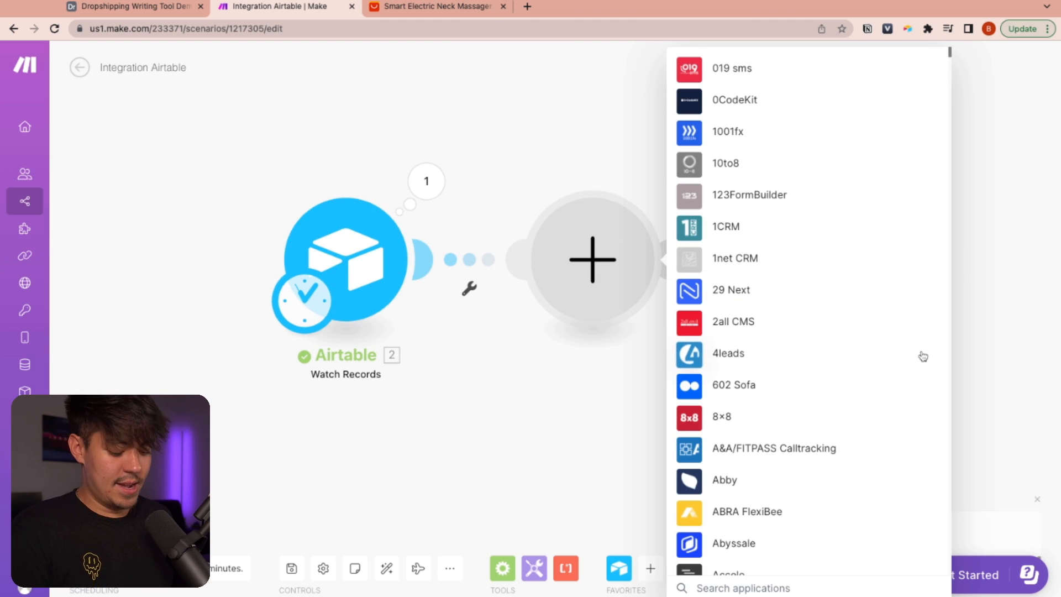
{"action": "type", "text": "openai"}
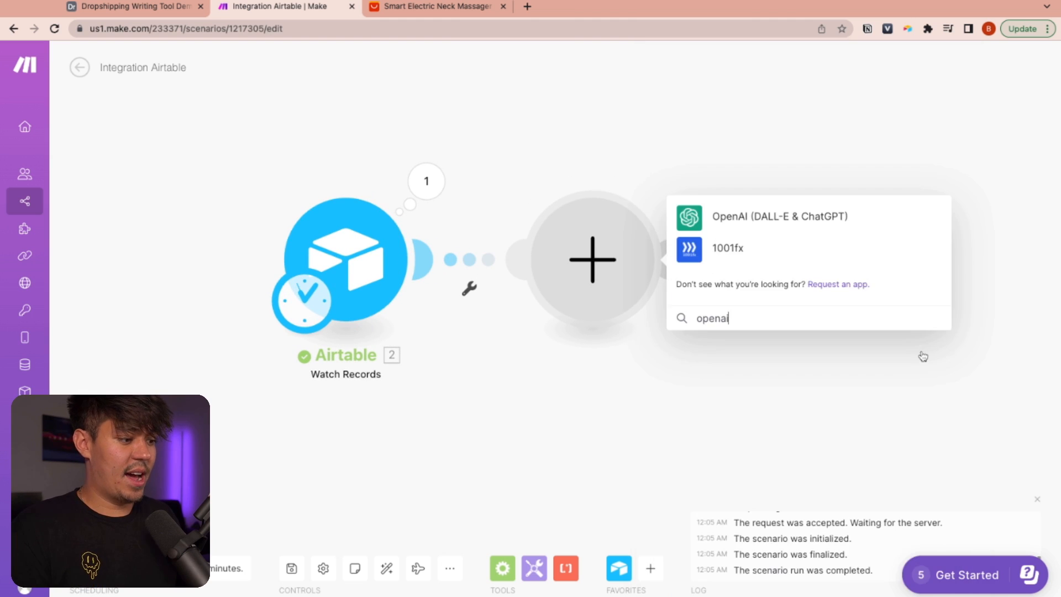
{"action": "left_click", "coordinate": [774, 216]}
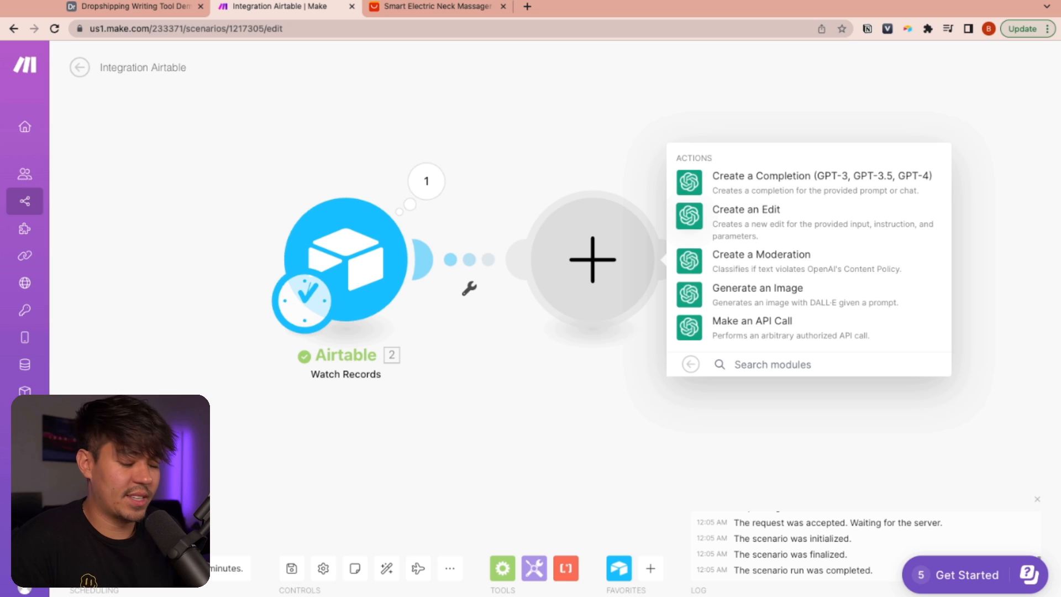
{"action": "left_click", "coordinate": [791, 188]}
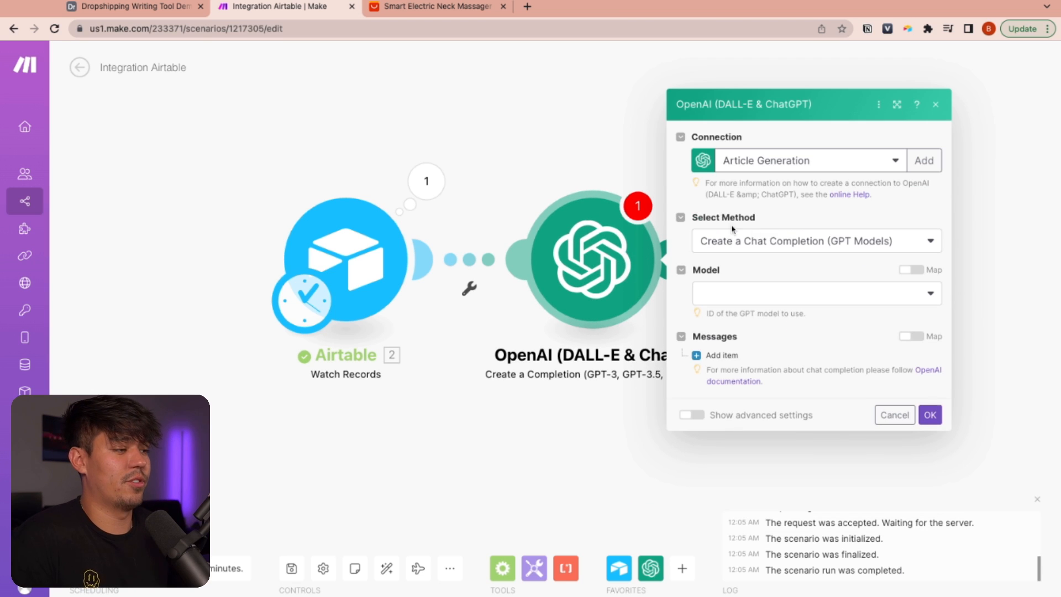
Set the OpenAI connection to My Testing Key and check the method options, keeping Create a Chat Completion (GPT Models).
{"action": "left_click", "coordinate": [894, 162]}
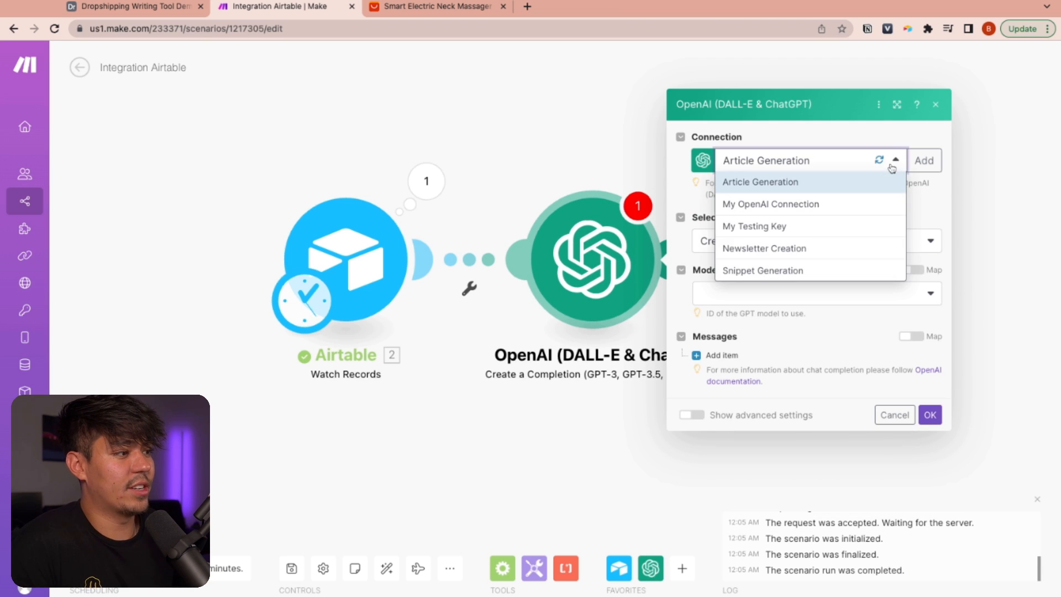
{"action": "left_click", "coordinate": [819, 228]}
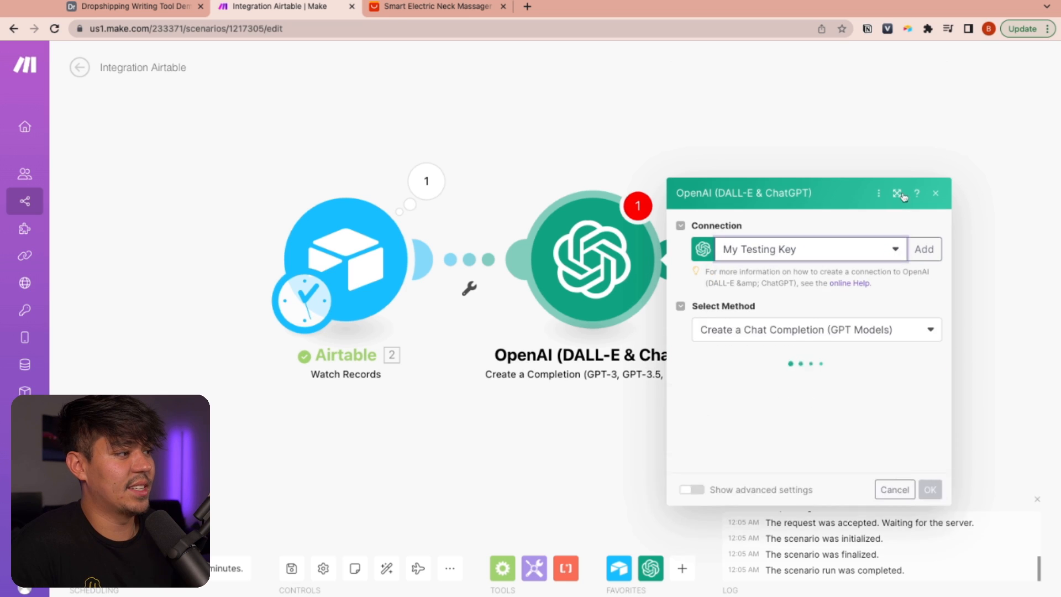
{"action": "left_click", "coordinate": [744, 247]}
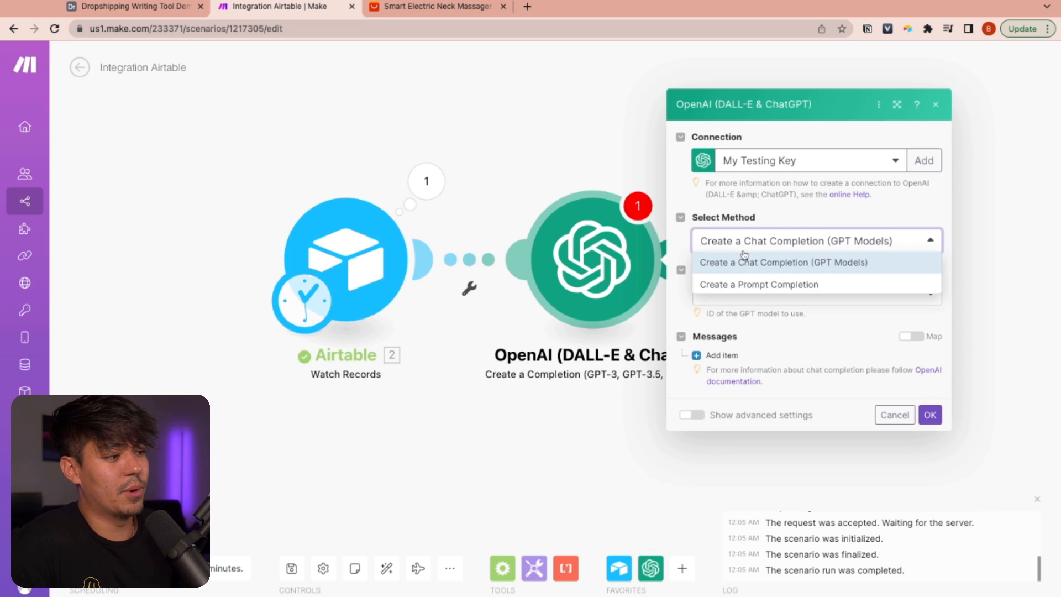
{"action": "left_click", "coordinate": [755, 207]}
View the new OpenAI connection form with its API Key and Organization ID fields, and close it without saving.
{"action": "left_click", "coordinate": [924, 160]}
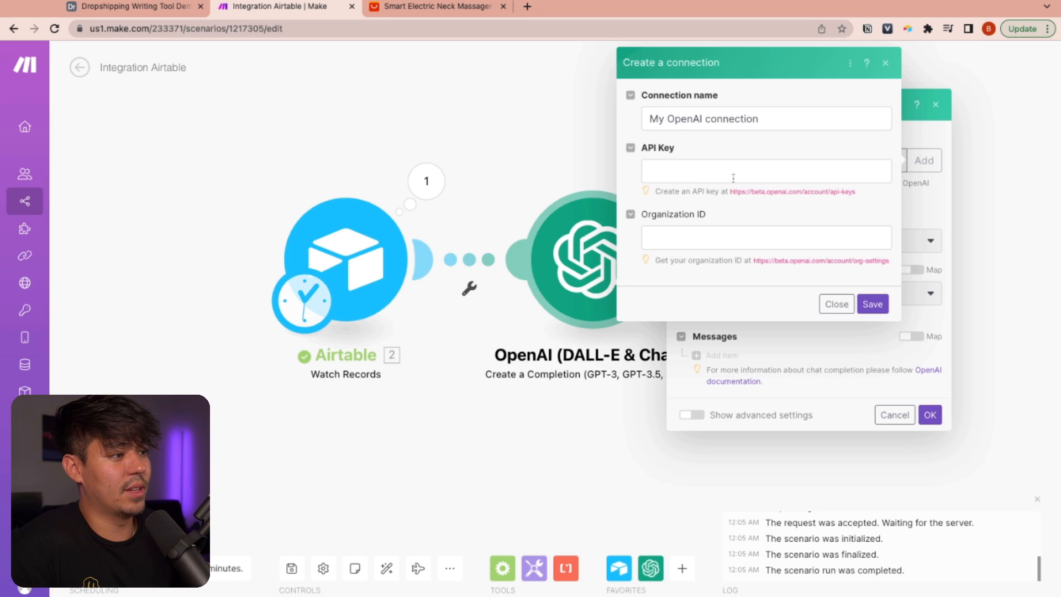
{"action": "left_click", "coordinate": [687, 176]}
{"action": "left_click", "coordinate": [711, 238]}
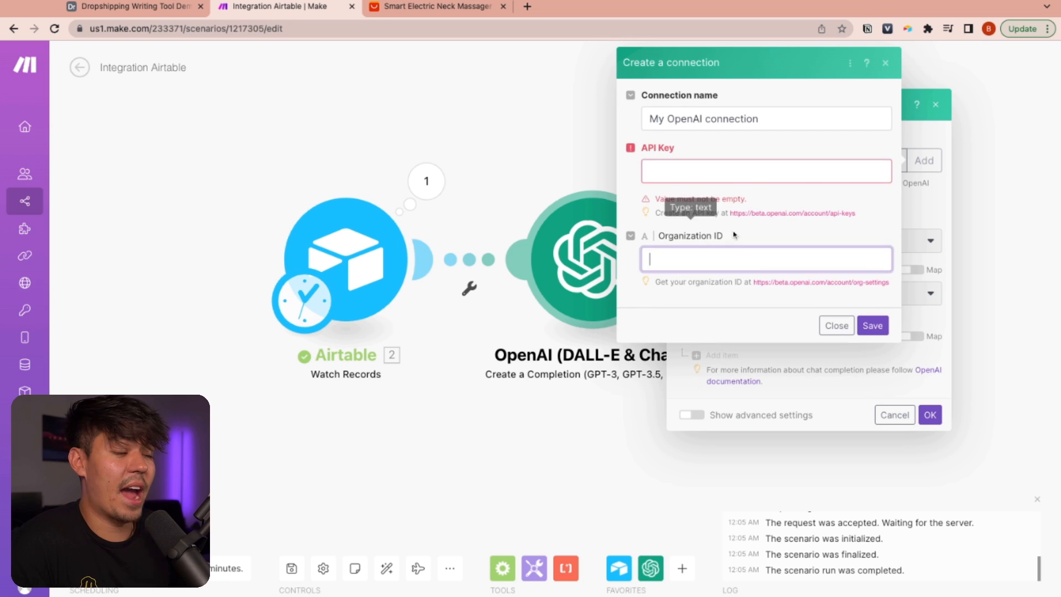
{"action": "left_click", "coordinate": [776, 231]}
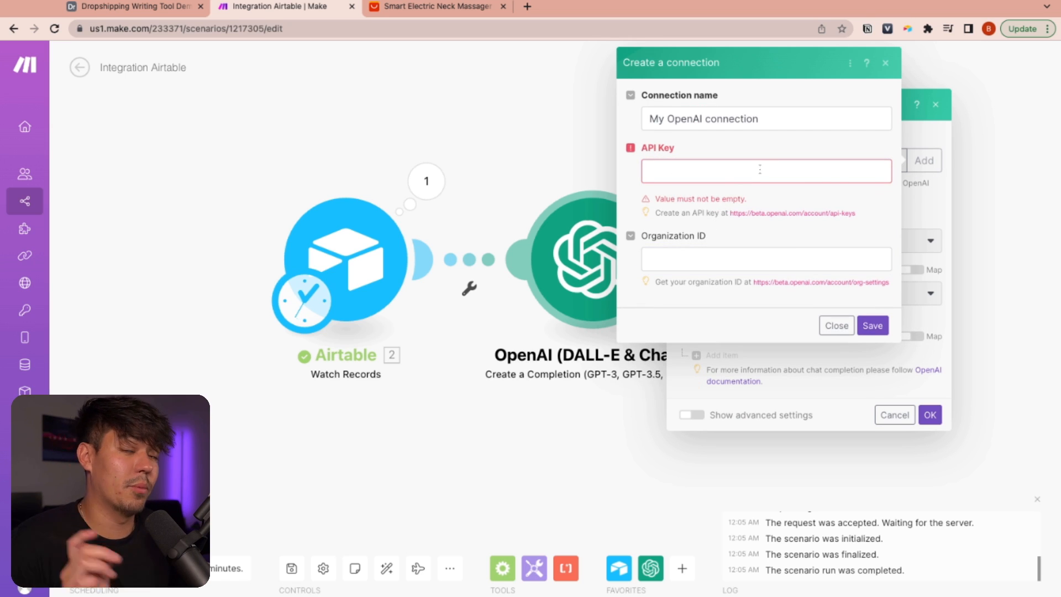
{"action": "left_click", "coordinate": [885, 63]}
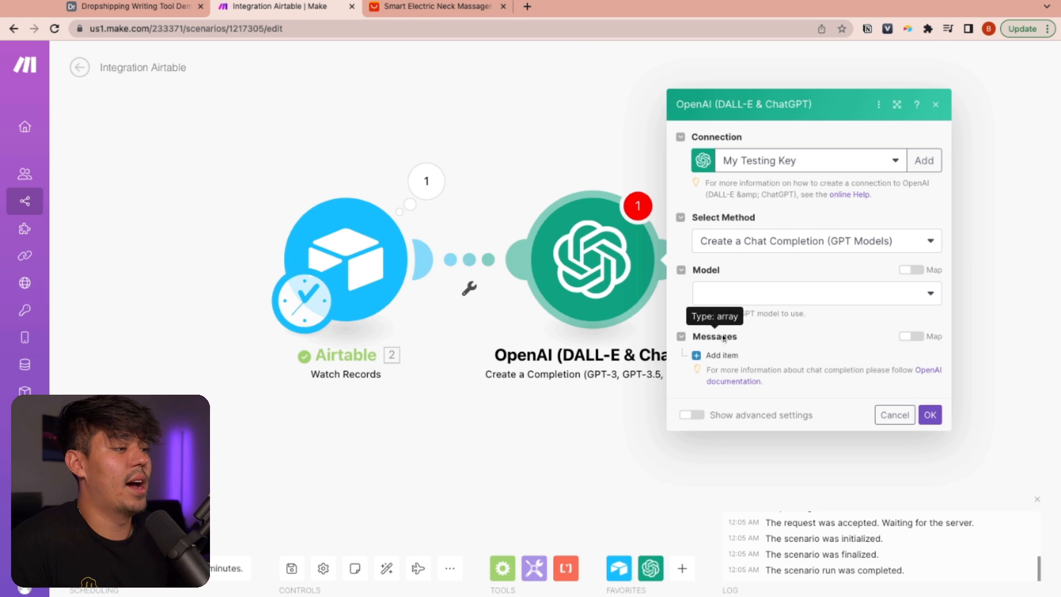
Compare the available GPT models and set the completion model to gpt-4.
{"action": "left_click", "coordinate": [823, 299]}
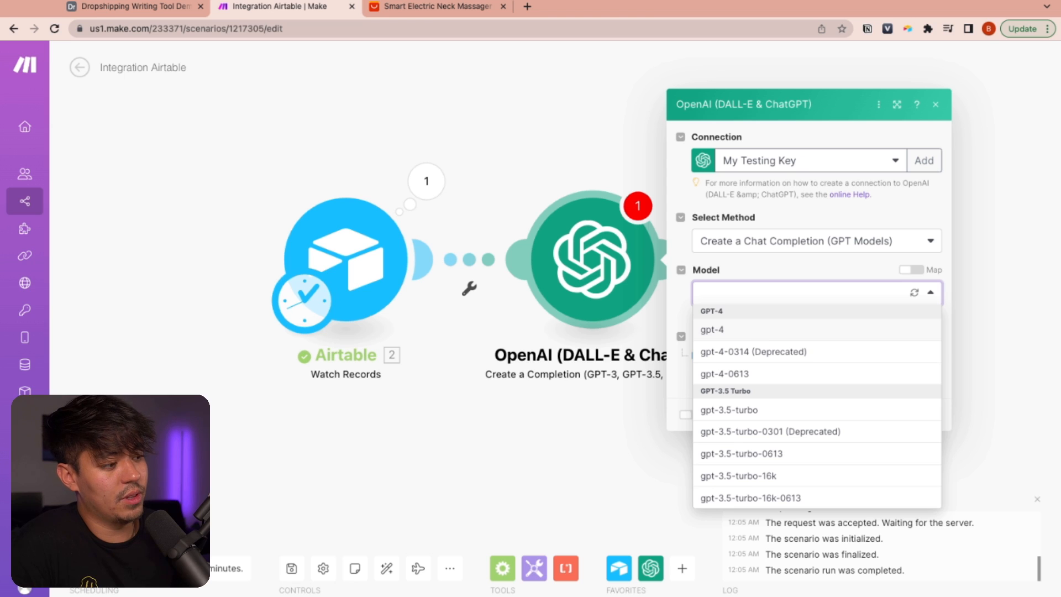
{"action": "left_click", "coordinate": [772, 329]}
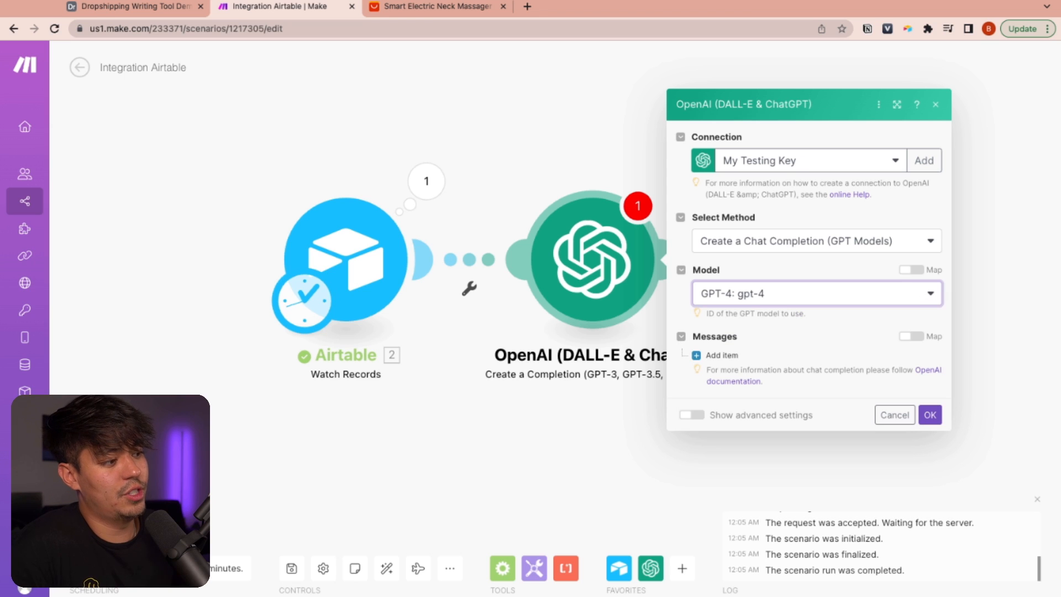
{"action": "left_click", "coordinate": [798, 299]}
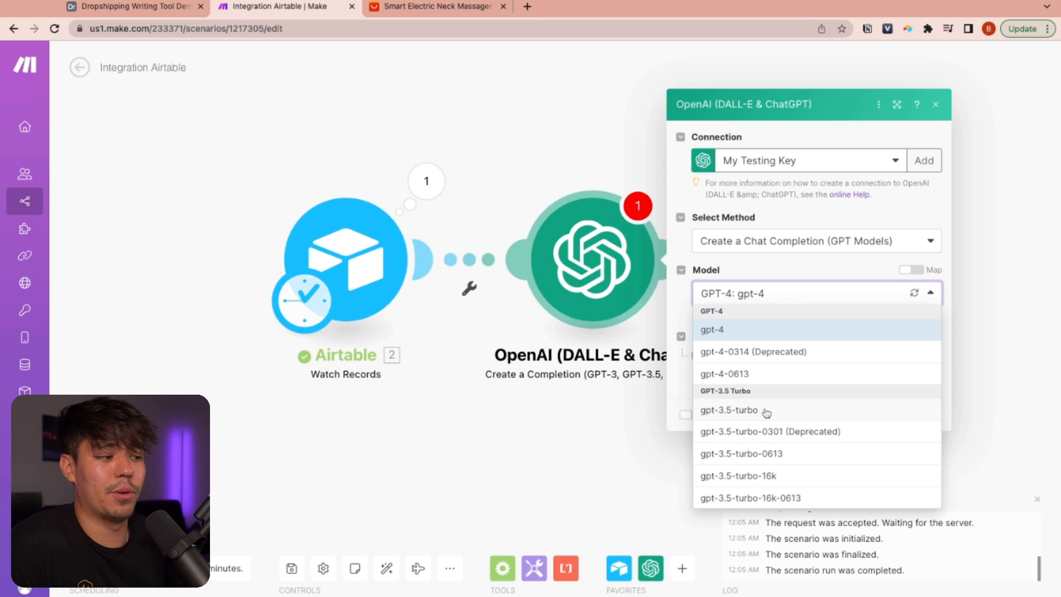
{"action": "left_click", "coordinate": [766, 409]}
{"action": "left_click", "coordinate": [774, 295]}
{"action": "left_click", "coordinate": [758, 334]}
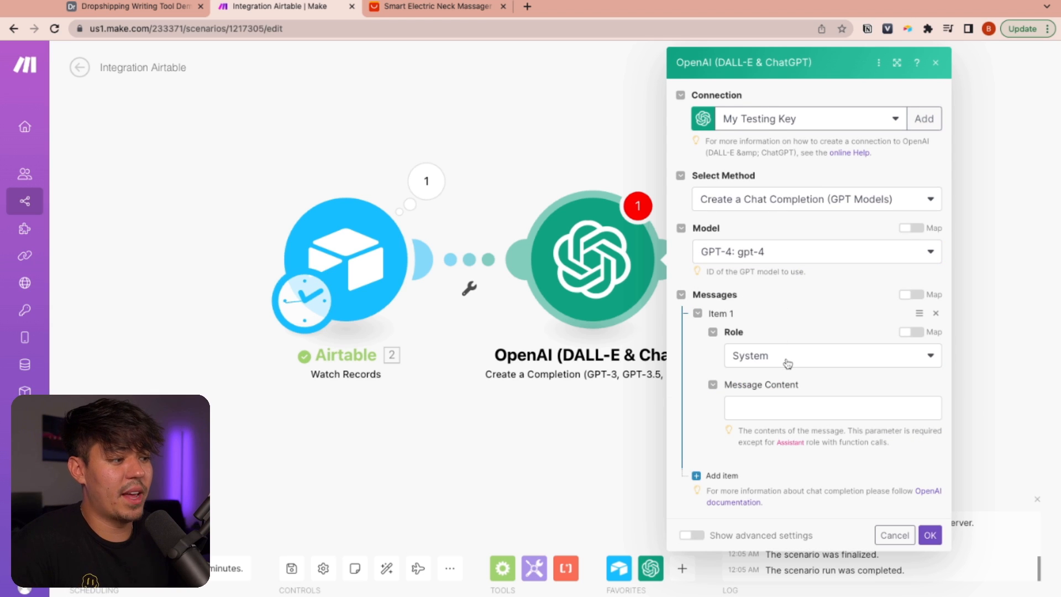
Write the first message with the System role: an expert facebook ad copywriter creating highly engaging facebook ad copy that converts viewers to purchase a specific product.
{"action": "left_click", "coordinate": [789, 360]}
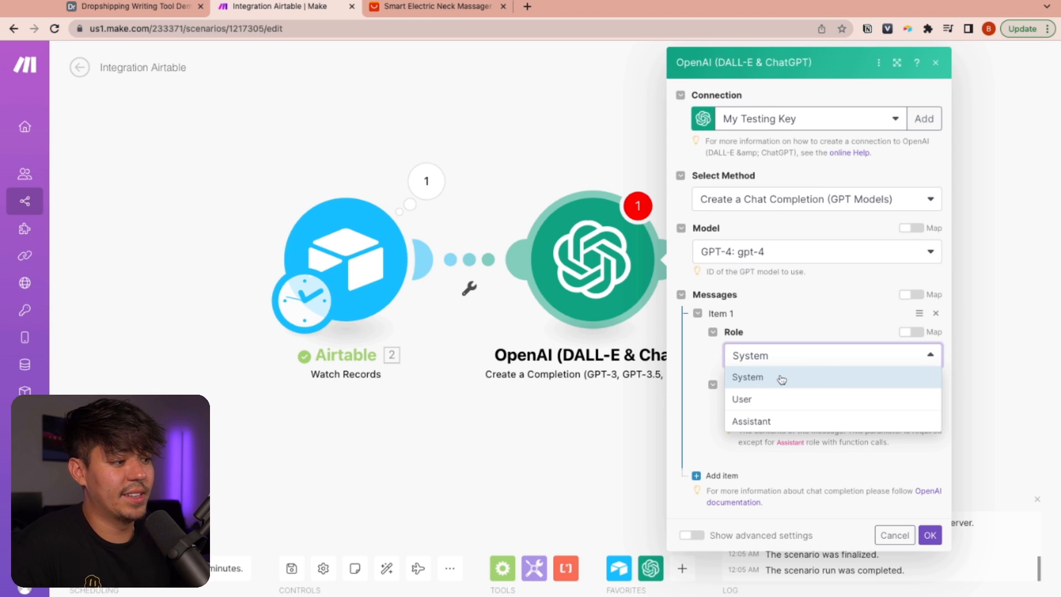
{"action": "left_click", "coordinate": [783, 377]}
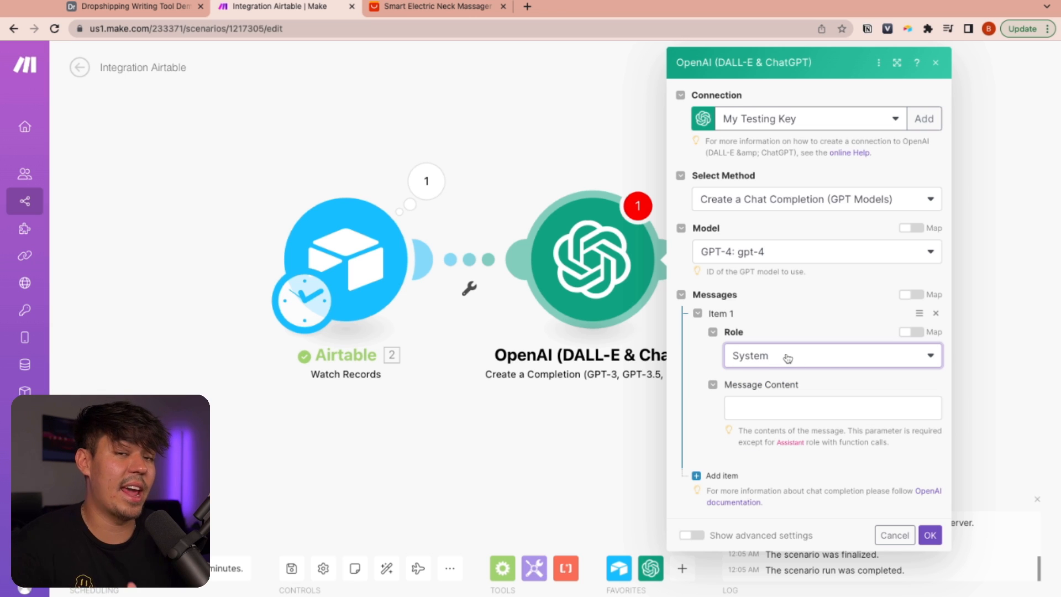
{"action": "left_click", "coordinate": [738, 418]}
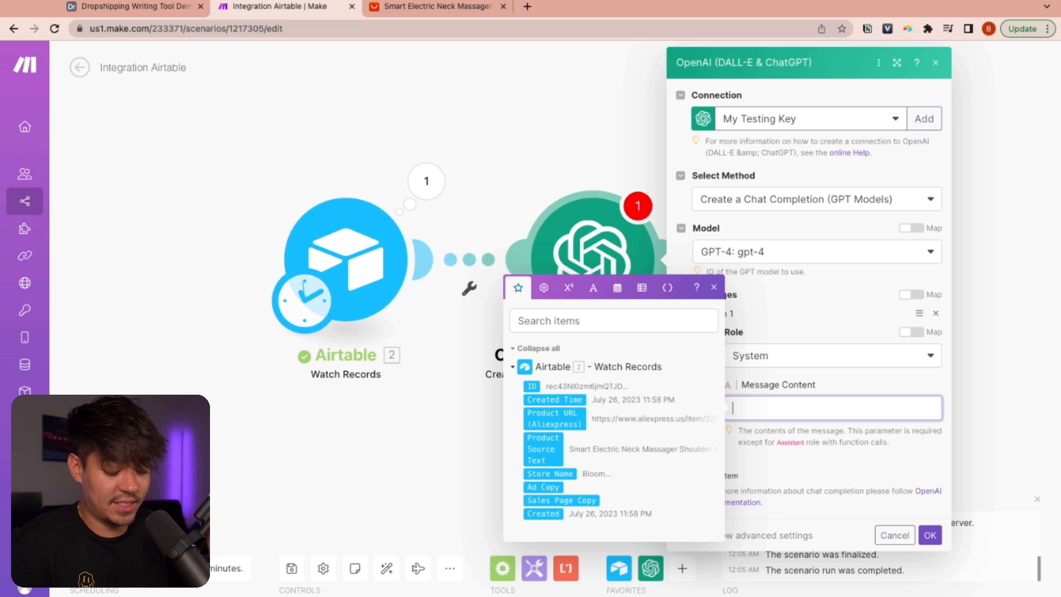
{"action": "type", "text": "You are an expert facebook ad copywriter.  Your job is create highly engaging facebook ad copy for a specific product.  The goal is to convert viewers to purchase the product."}
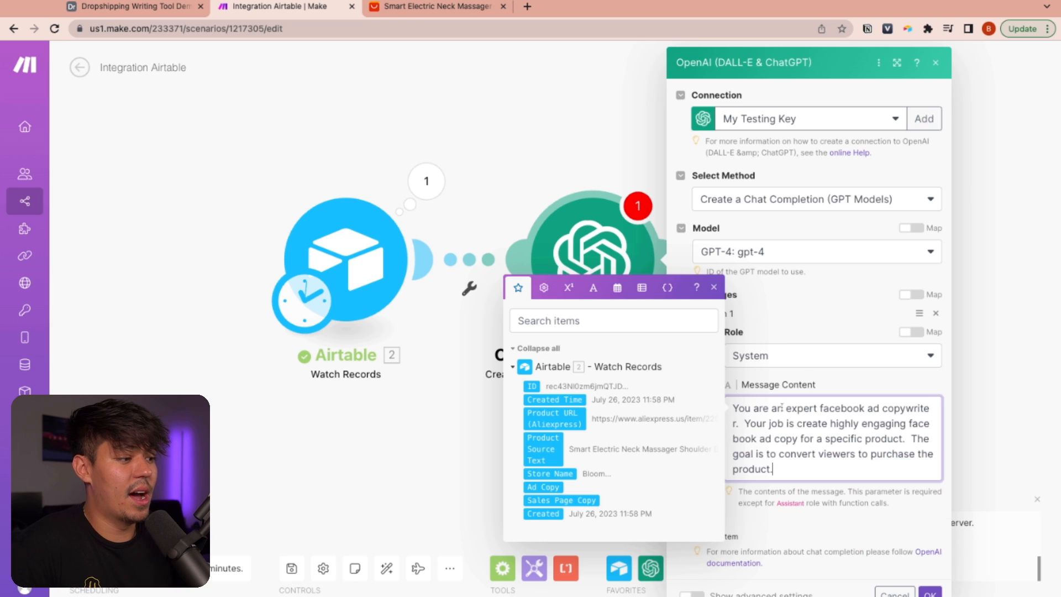
{"action": "left_click", "coordinate": [783, 391]}
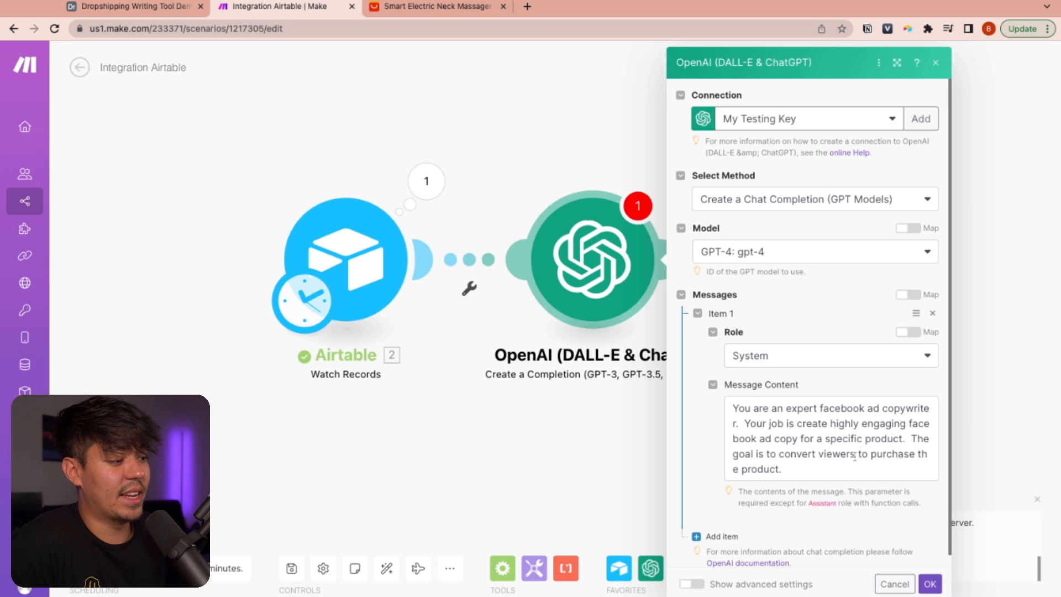
Add a second message item to the chat completion and give it the User role.
{"action": "scroll", "coordinate": [756, 419], "scroll_direction": "down", "scroll_amount": 1}
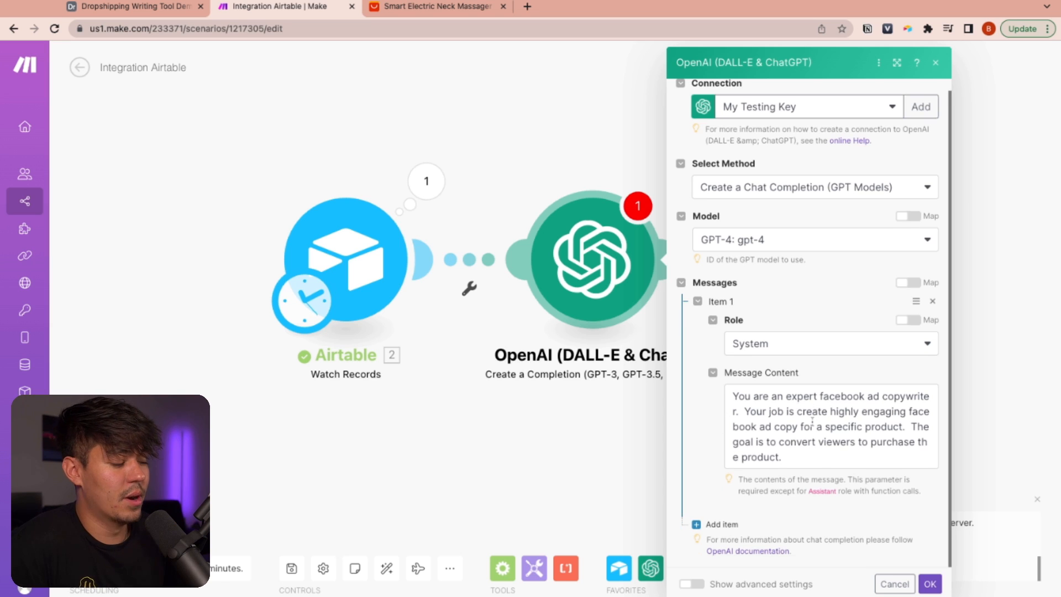
{"action": "left_click", "coordinate": [718, 524]}
{"action": "scroll", "coordinate": [753, 375], "scroll_direction": "down", "scroll_amount": 3}
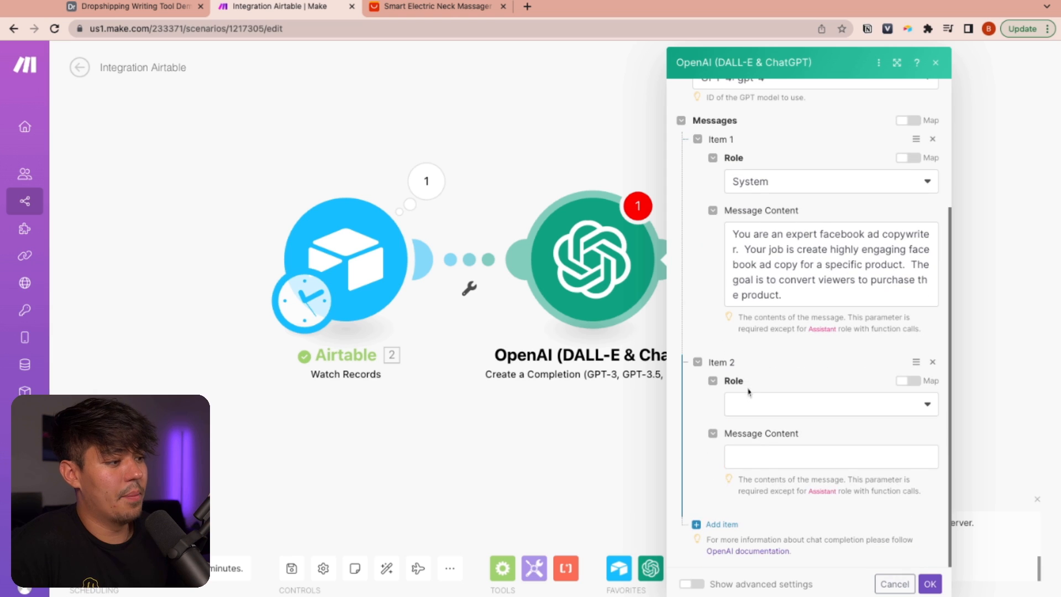
{"action": "left_click", "coordinate": [772, 410]}
{"action": "left_click", "coordinate": [776, 445]}
{"action": "left_click", "coordinate": [784, 381]}
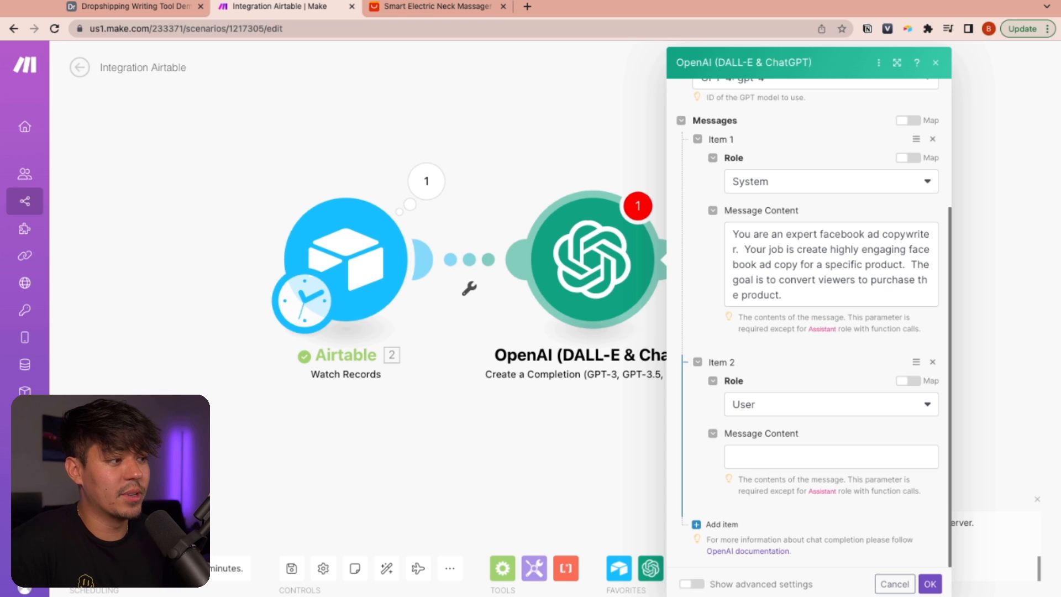
Write the User message asking for 3 variations of highly engaging facebook ad copy from these product details, including the Product Name and a compelling offer.
{"action": "left_click", "coordinate": [799, 457]}
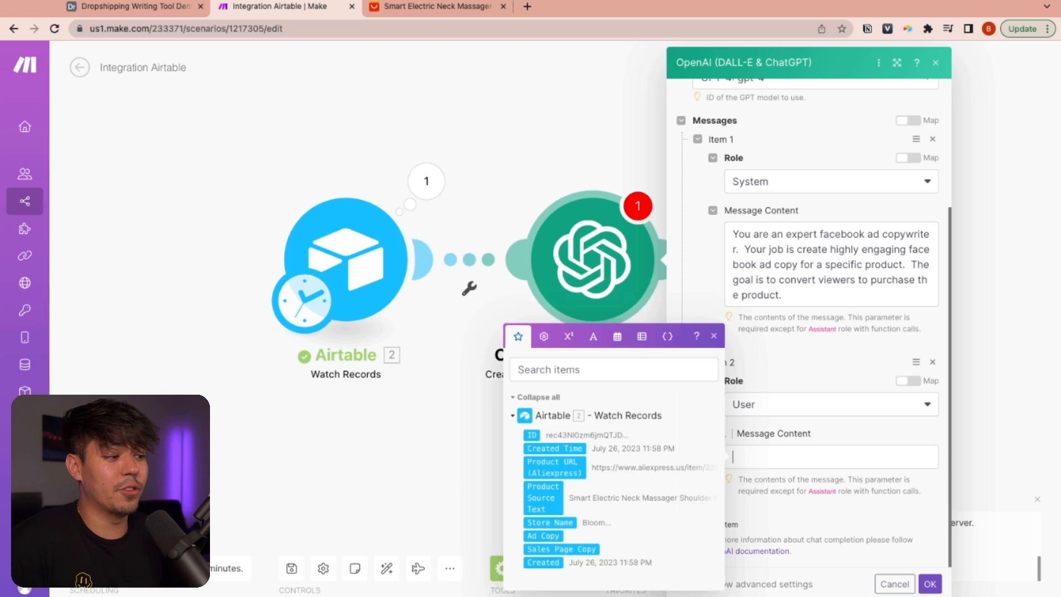
{"action": "left_click", "coordinate": [837, 440]}
{"action": "left_click", "coordinate": [792, 458]}
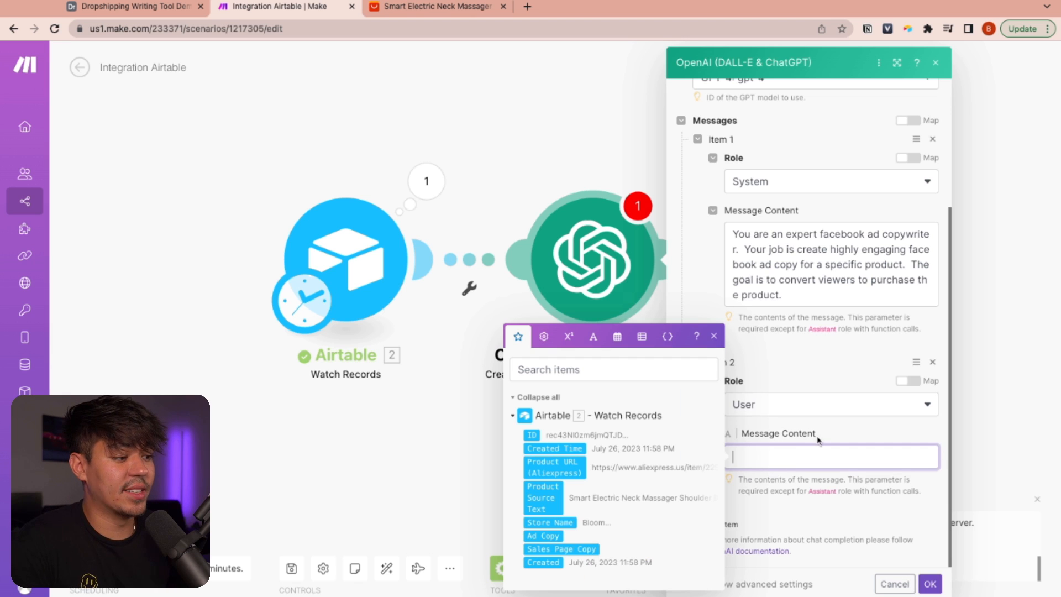
{"action": "type", "text": "Take these product details and create 3 variations of highly engaging facebook ad copy.  Make sure to include the Product Name and a compelling offer."}
{"action": "left_click", "coordinate": [841, 434]}
{"action": "scroll", "coordinate": [805, 467], "scroll_direction": "down", "scroll_amount": 1}
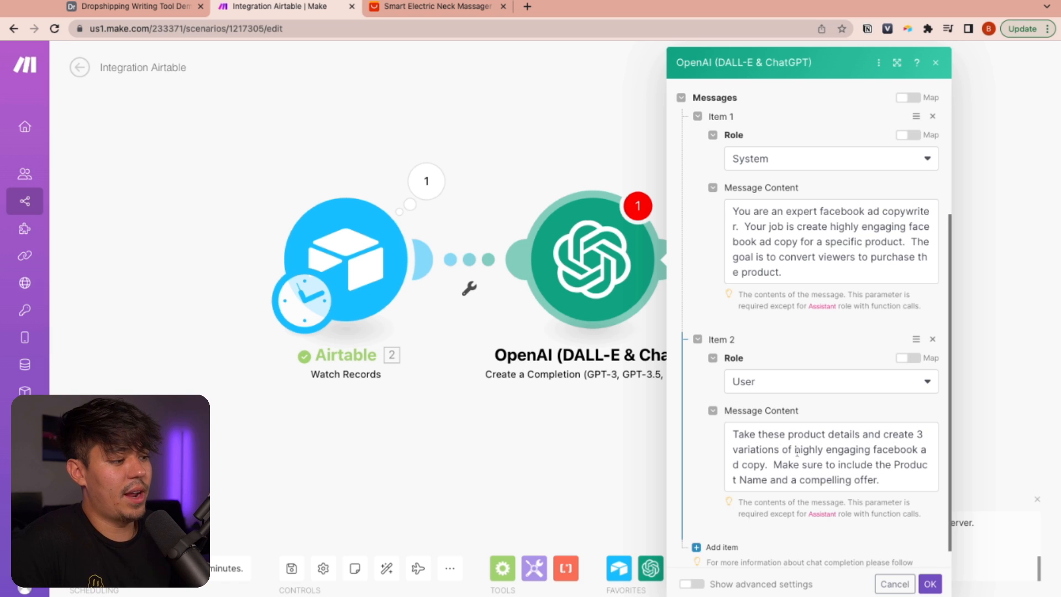
{"action": "scroll", "coordinate": [824, 451], "scroll_direction": "up", "scroll_amount": 1}
{"action": "scroll", "coordinate": [862, 452], "scroll_direction": "down", "scroll_amount": 1}
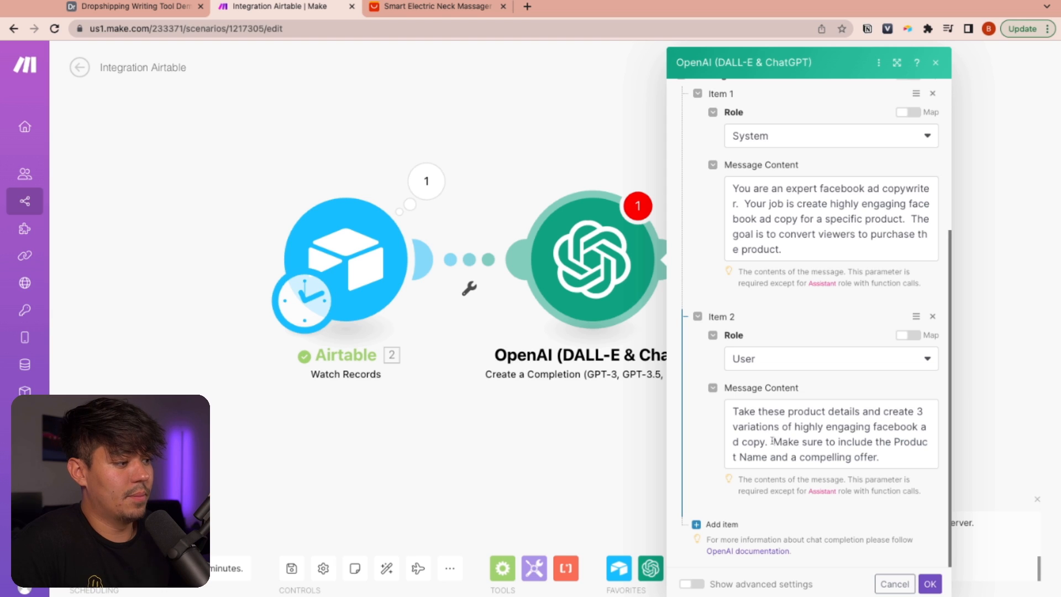
Delete "include the Product Name and" from the User message.
{"action": "left_click_drag", "start_coordinate": [768, 452], "coordinate": [854, 443]}
{"action": "left_click", "coordinate": [845, 457]}
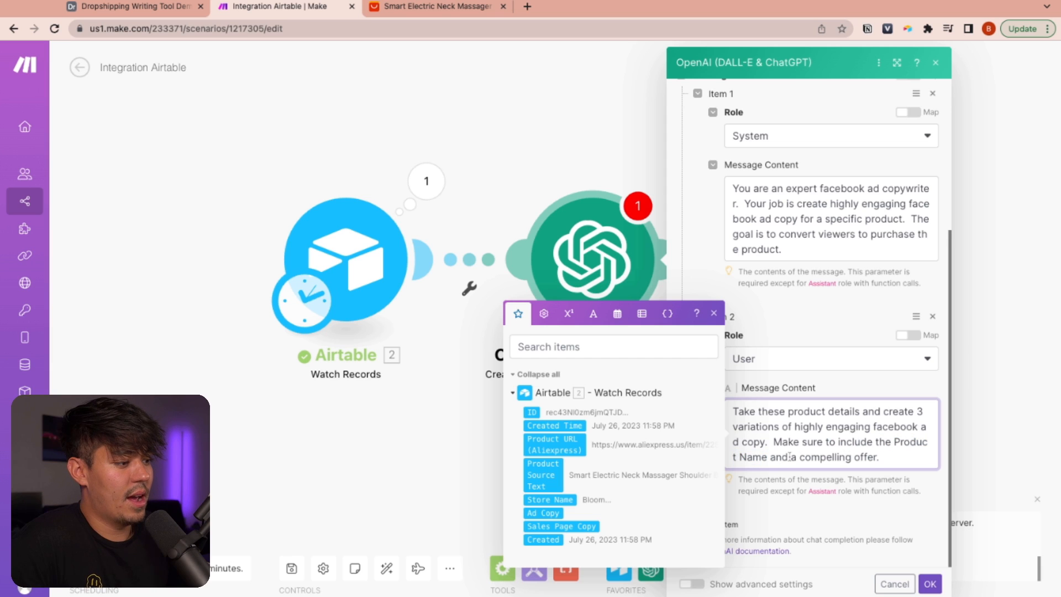
{"action": "left_click_drag", "start_coordinate": [793, 457], "coordinate": [839, 442]}
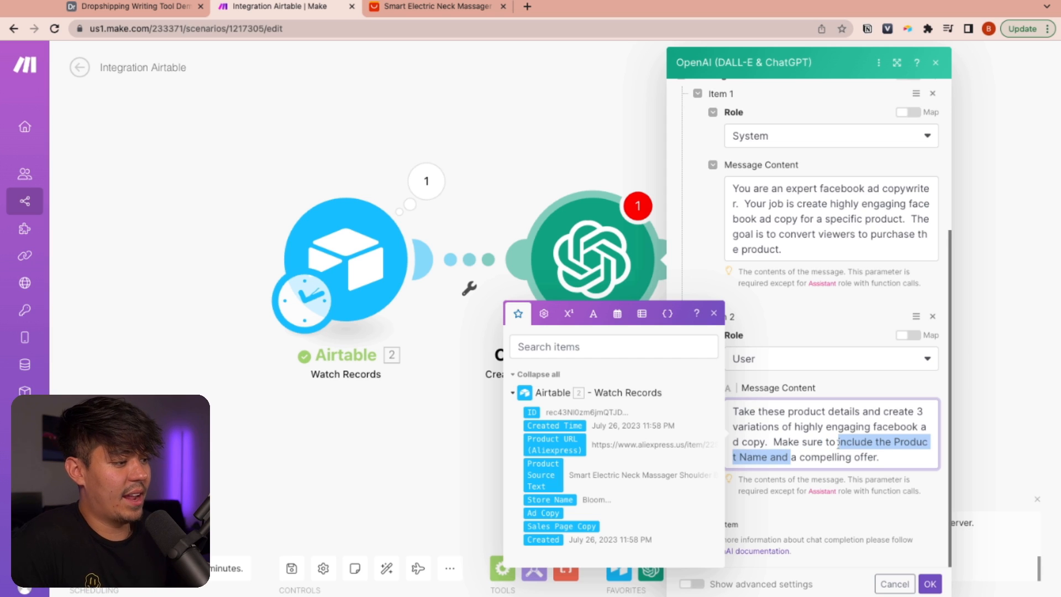
{"action": "key", "text": "BackSpace"}
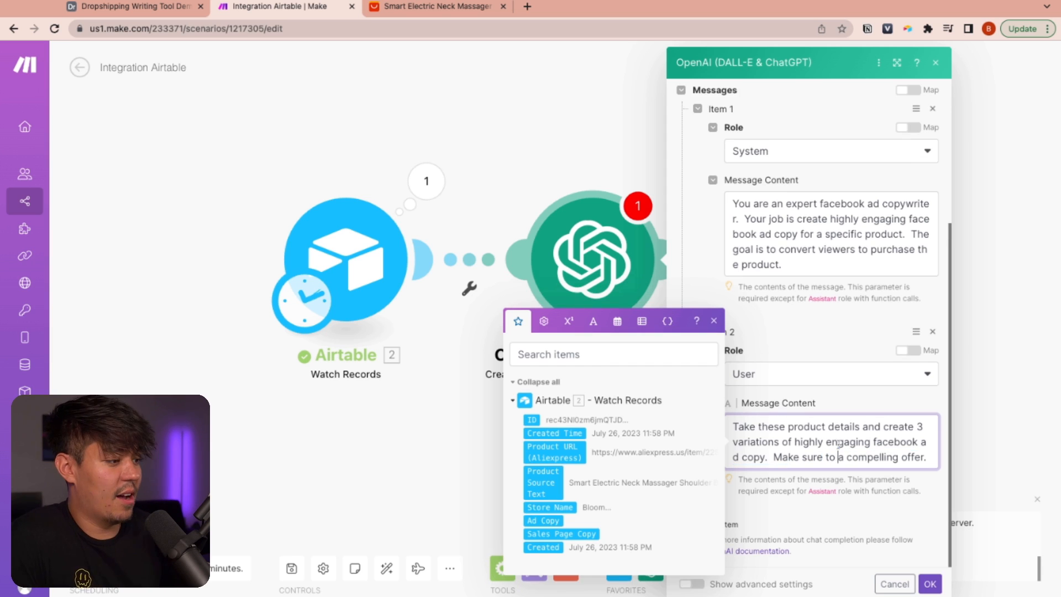
{"action": "left_click", "coordinate": [853, 409]}
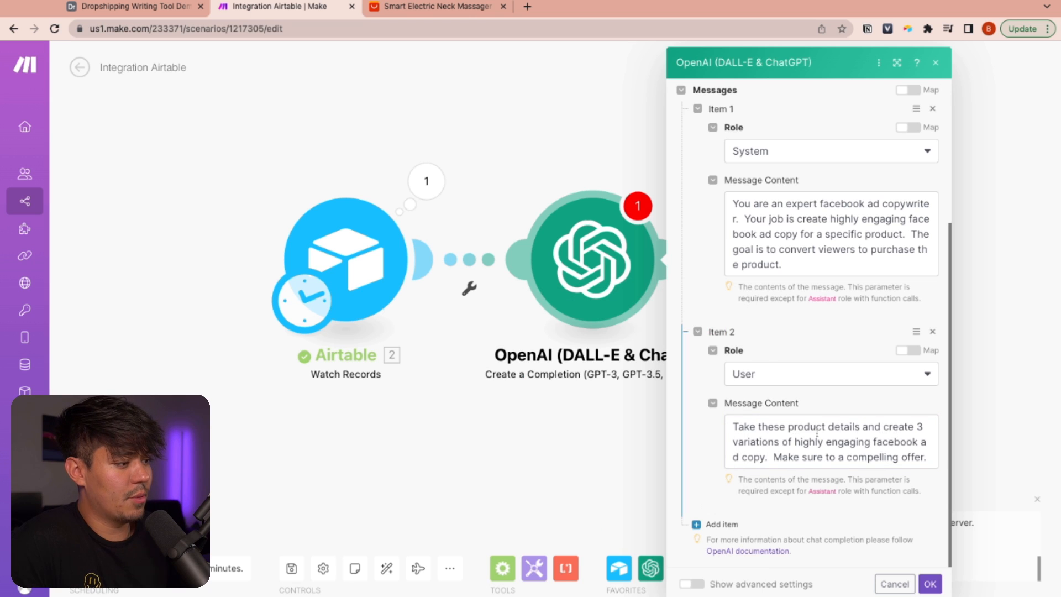
Insert "for this product" after "facebook ad copy" in the User message.
{"action": "left_click", "coordinate": [764, 461]}
{"action": "type", "text": "for this pro"}
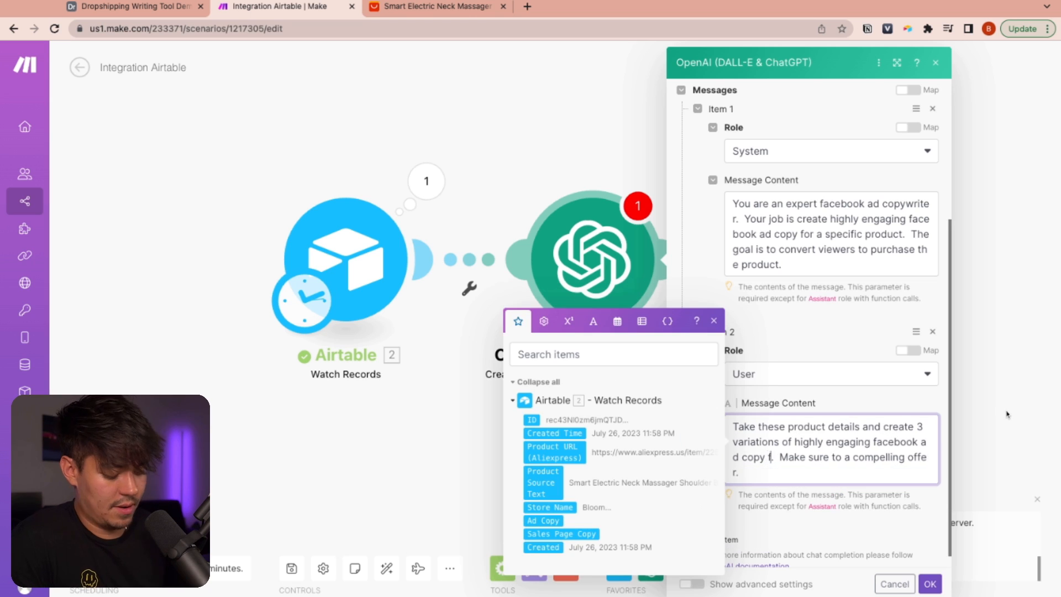
{"action": "type", "text": "duct"}
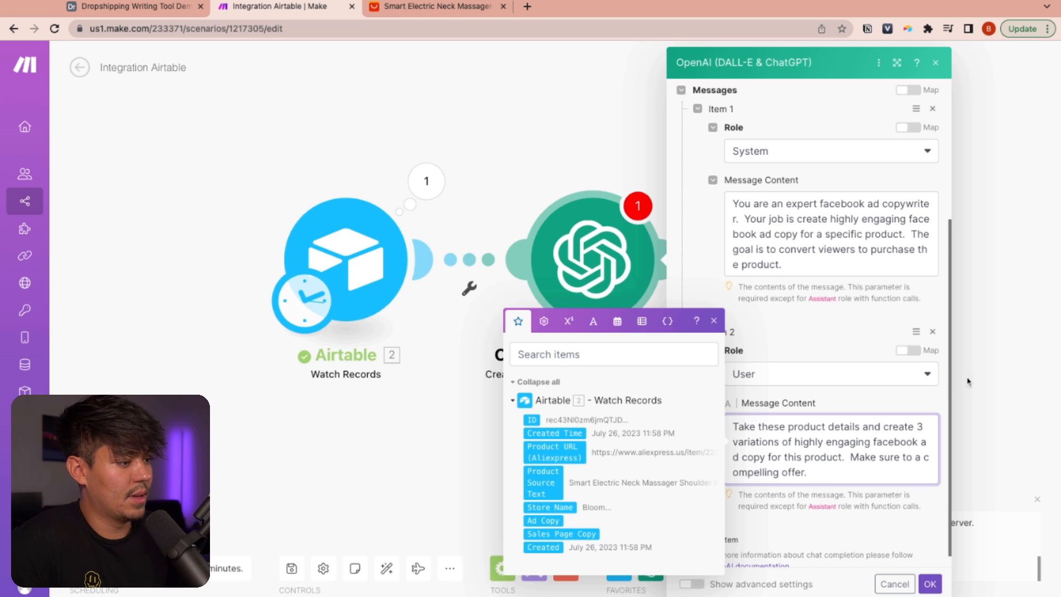
{"action": "left_click", "coordinate": [883, 400]}
Append a "Product Details:" line to the User message, followed by Airtable's mapped Product Source Text value.
{"action": "scroll", "coordinate": [840, 446], "scroll_direction": "down", "scroll_amount": 1}
{"action": "left_click", "coordinate": [841, 458]}
{"action": "key", "text": "Return"}
{"action": "key", "text": "Return"}
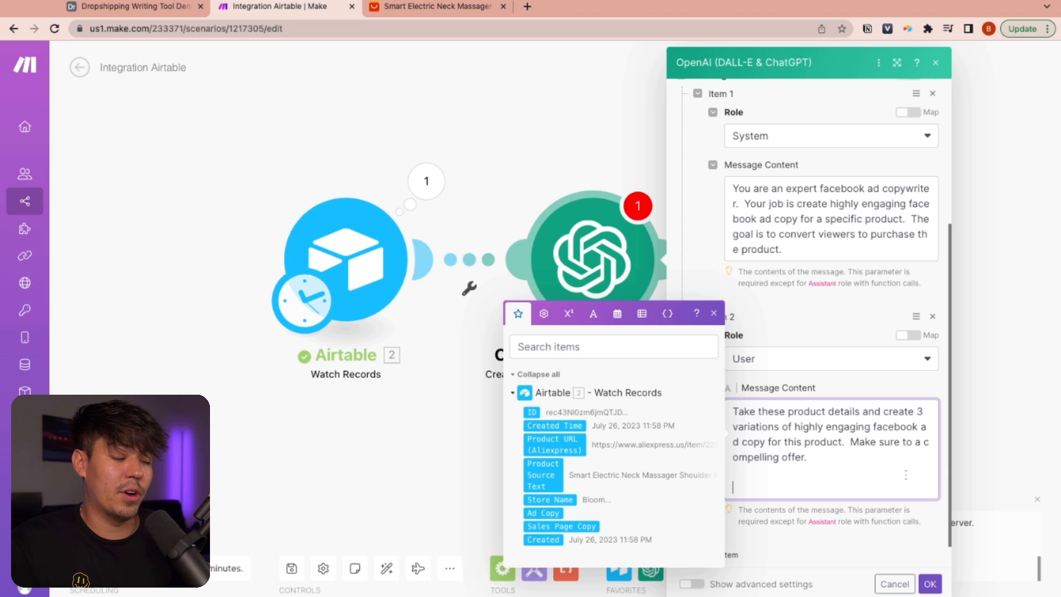
{"action": "scroll", "coordinate": [906, 474], "scroll_direction": "down", "scroll_amount": 1}
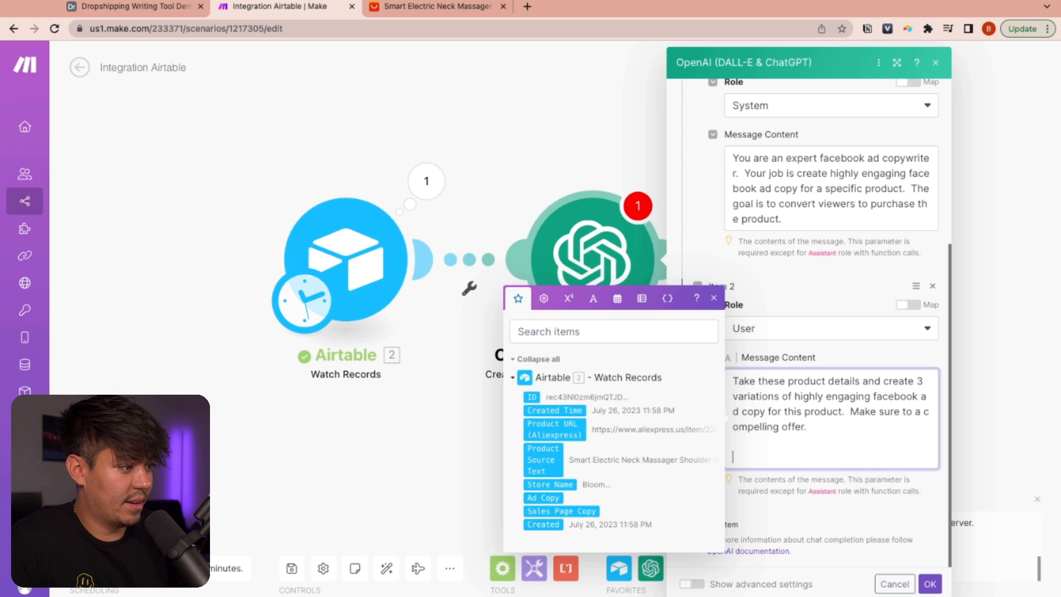
{"action": "type", "text": "Product Details:"}
{"action": "key", "text": "Return"}
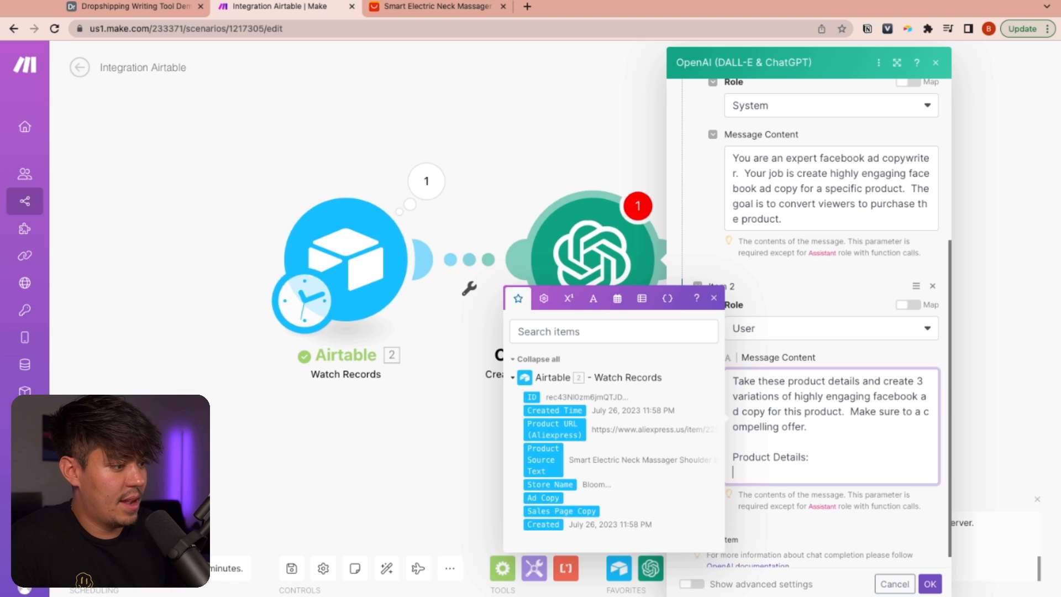
{"action": "left_click", "coordinate": [544, 463]}
{"action": "left_click", "coordinate": [543, 462]}
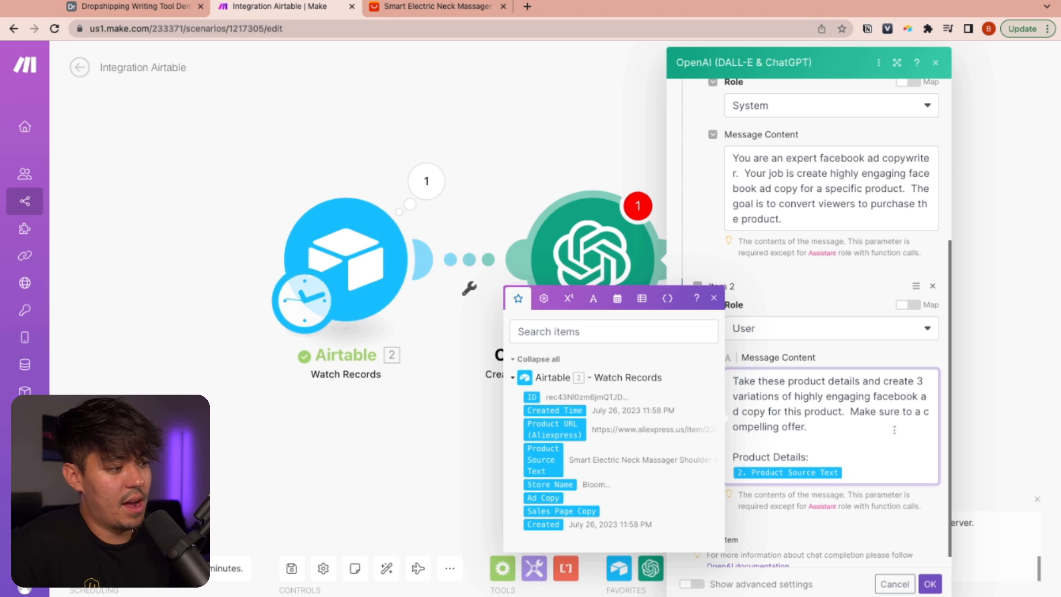
{"action": "left_click", "coordinate": [714, 299]}
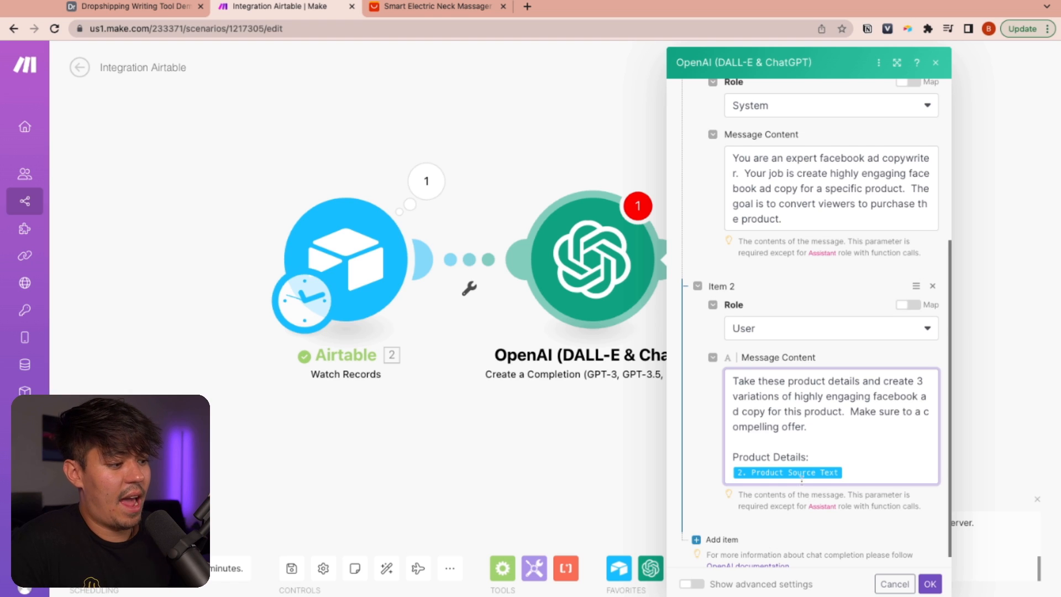
Review the full OpenAI chat completion setup and save the module's settings.
{"action": "scroll", "coordinate": [810, 494], "scroll_direction": "down", "scroll_amount": 1}
{"action": "left_click", "coordinate": [932, 586]}
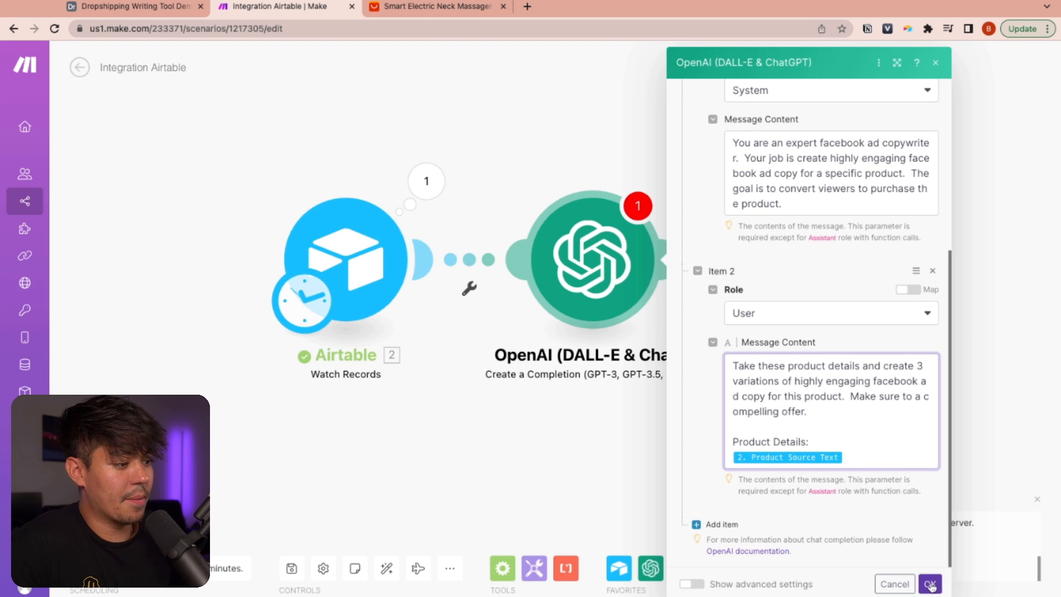
{"action": "scroll", "coordinate": [876, 428], "scroll_direction": "up", "scroll_amount": 6}
{"action": "scroll", "coordinate": [854, 449], "scroll_direction": "down", "scroll_amount": 5}
{"action": "left_click", "coordinate": [930, 583]}
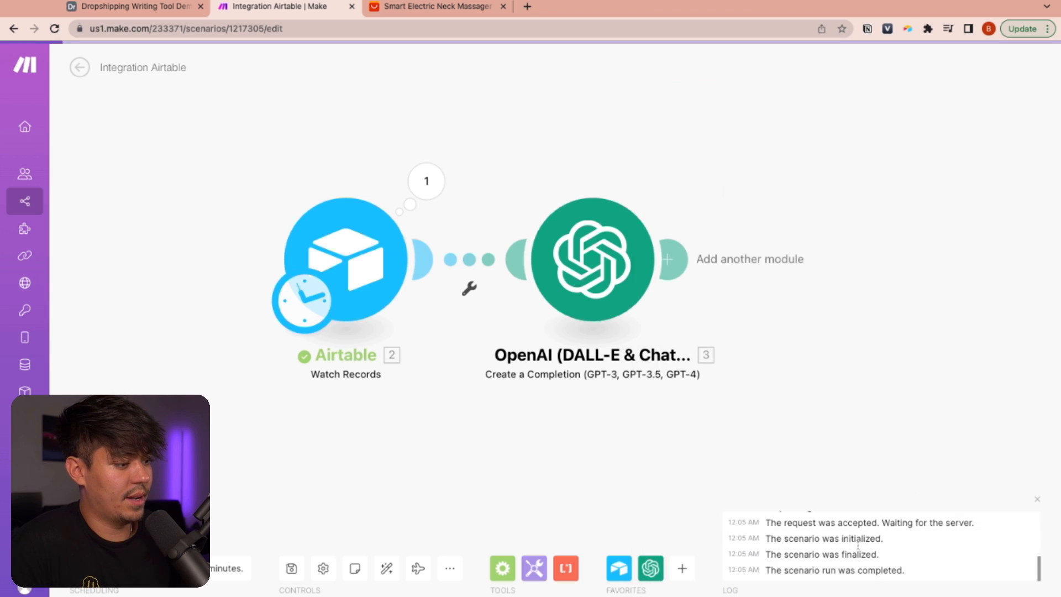
Add another module after OpenAI and choose Airtable as its application.
{"action": "left_click", "coordinate": [681, 271]}
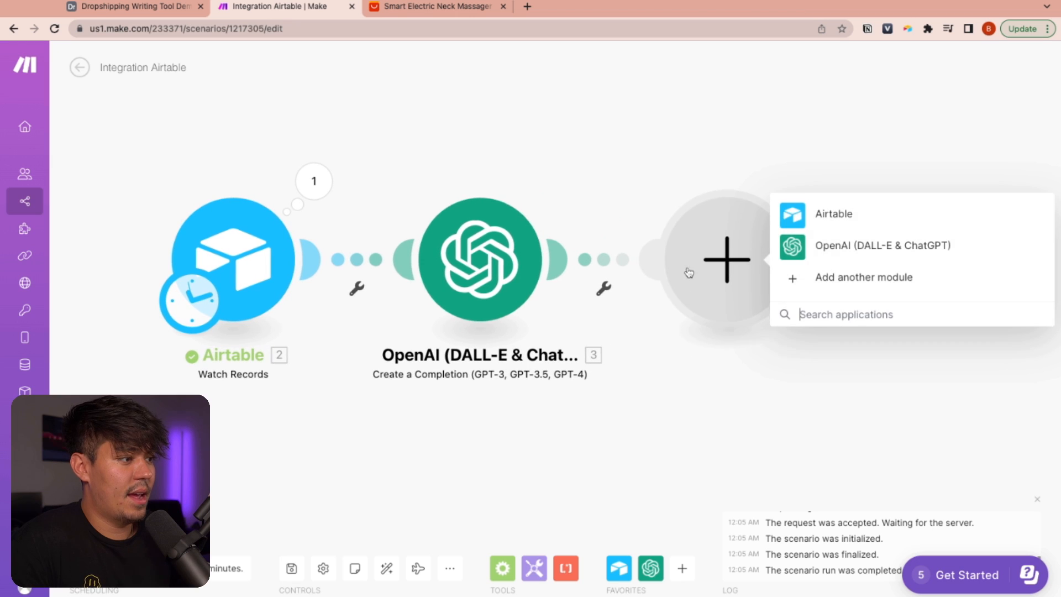
{"action": "left_click", "coordinate": [824, 221]}
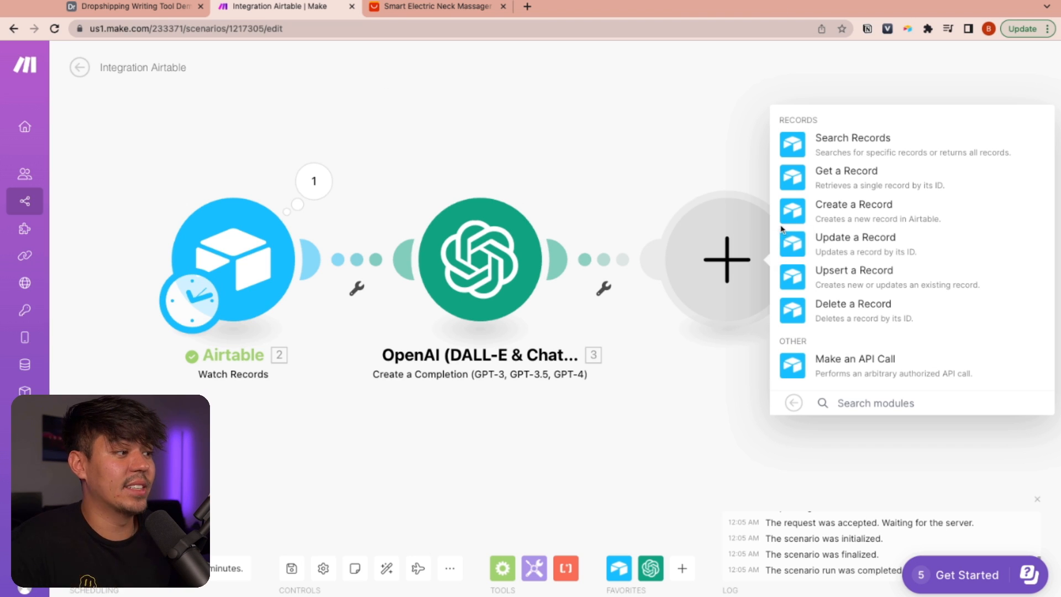
Look at the empty Ad Copy cell of the product record in the Airtable base, and return to the Make scenario.
{"action": "left_click", "coordinate": [127, 6]}
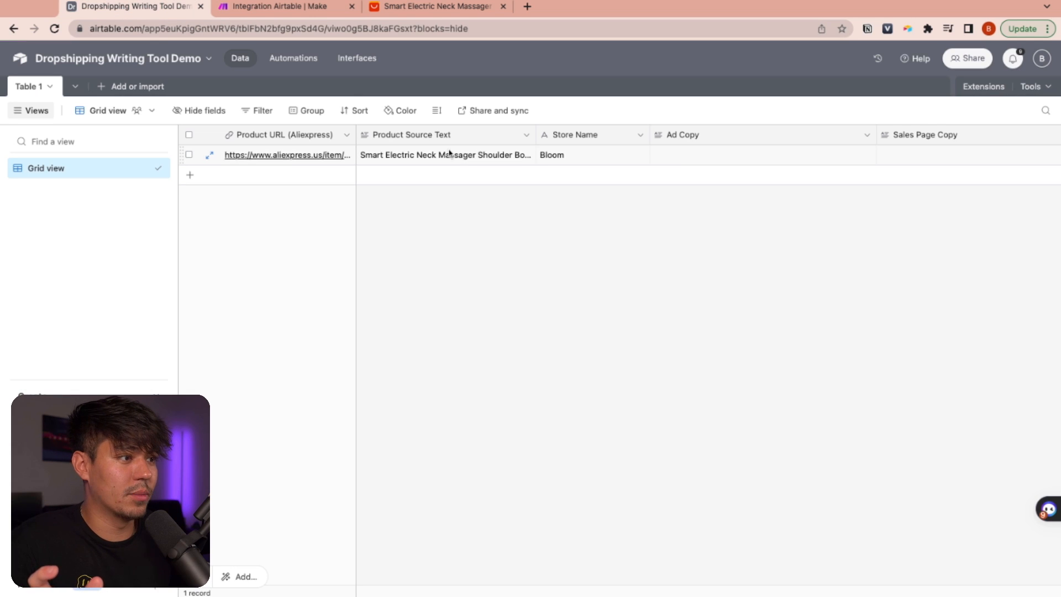
{"action": "left_click", "coordinate": [703, 161]}
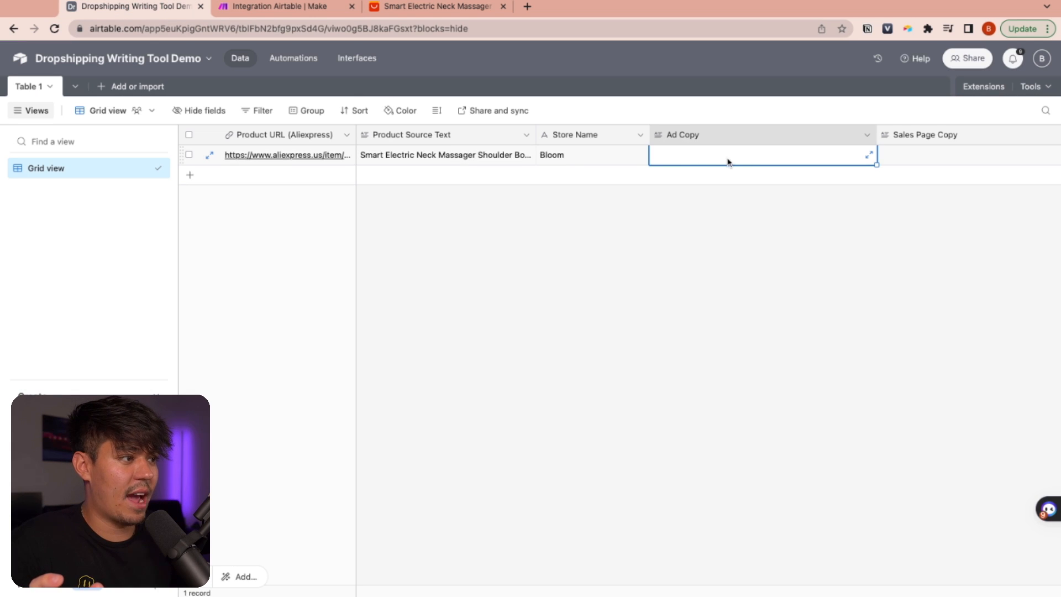
{"action": "left_click", "coordinate": [723, 161]}
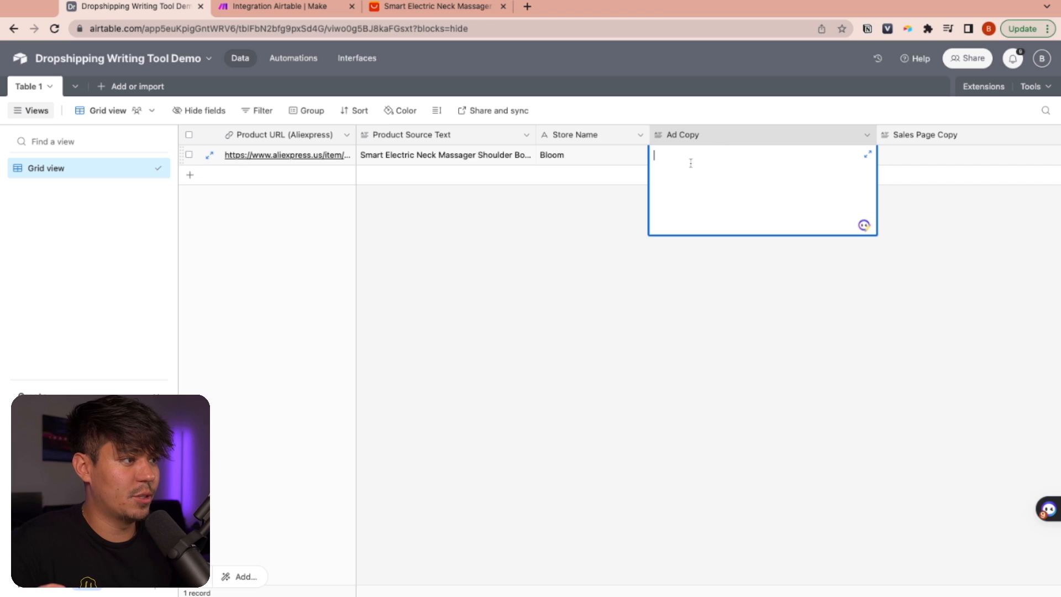
{"action": "key", "text": "Escape"}
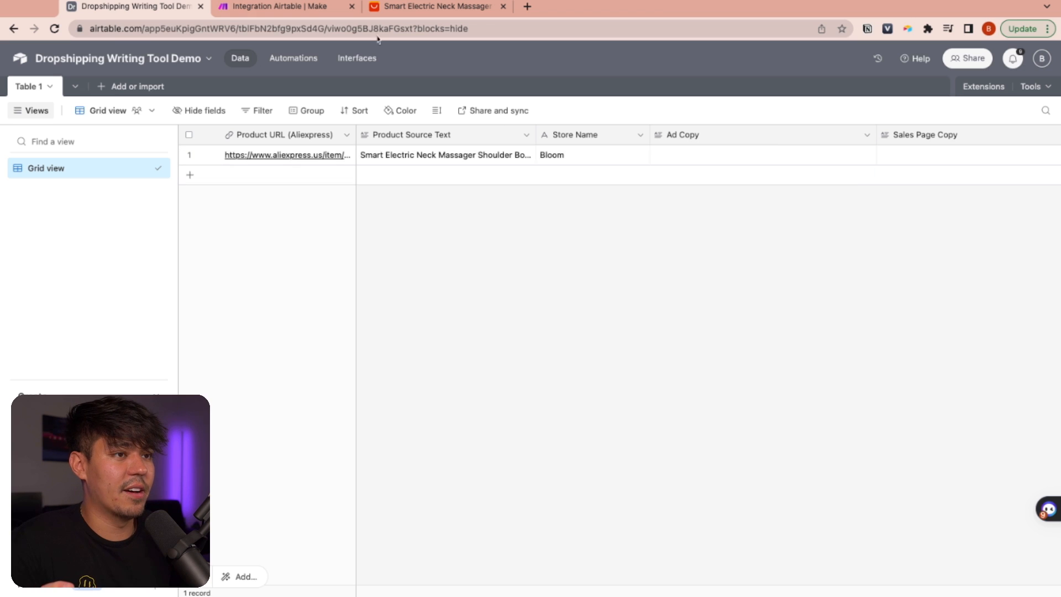
{"action": "left_click", "coordinate": [274, 6]}
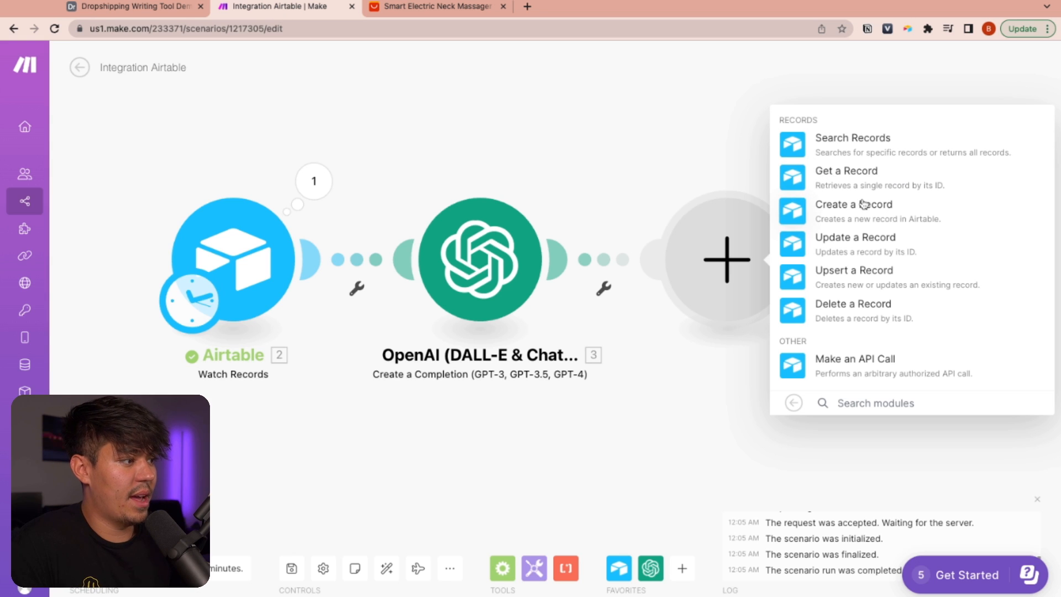
Make the new Airtable module an Upsert a Record action and set its table to Table 1.
{"action": "left_click", "coordinate": [845, 283]}
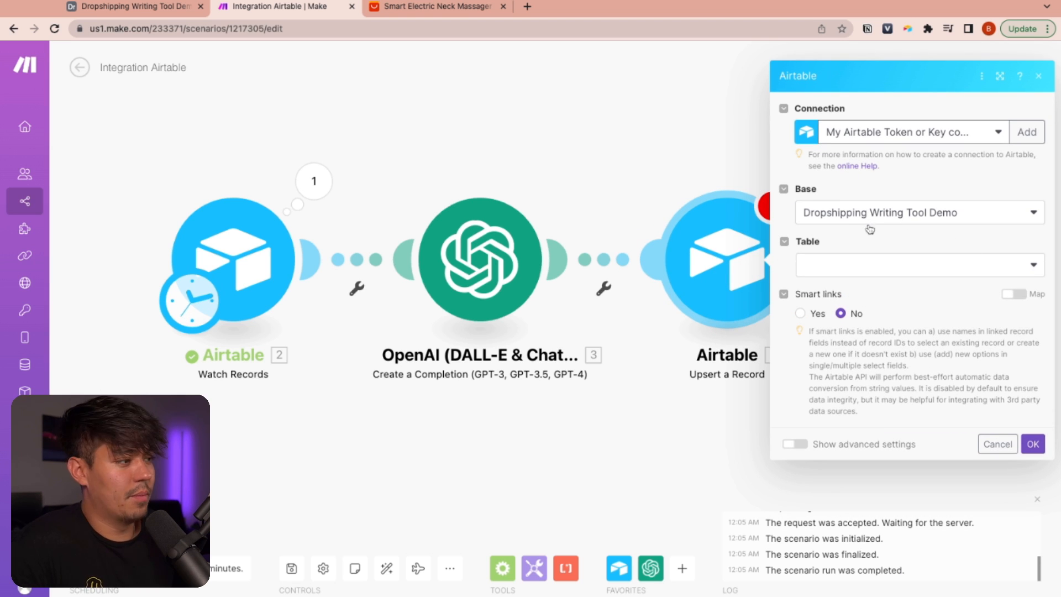
{"action": "left_click", "coordinate": [851, 271]}
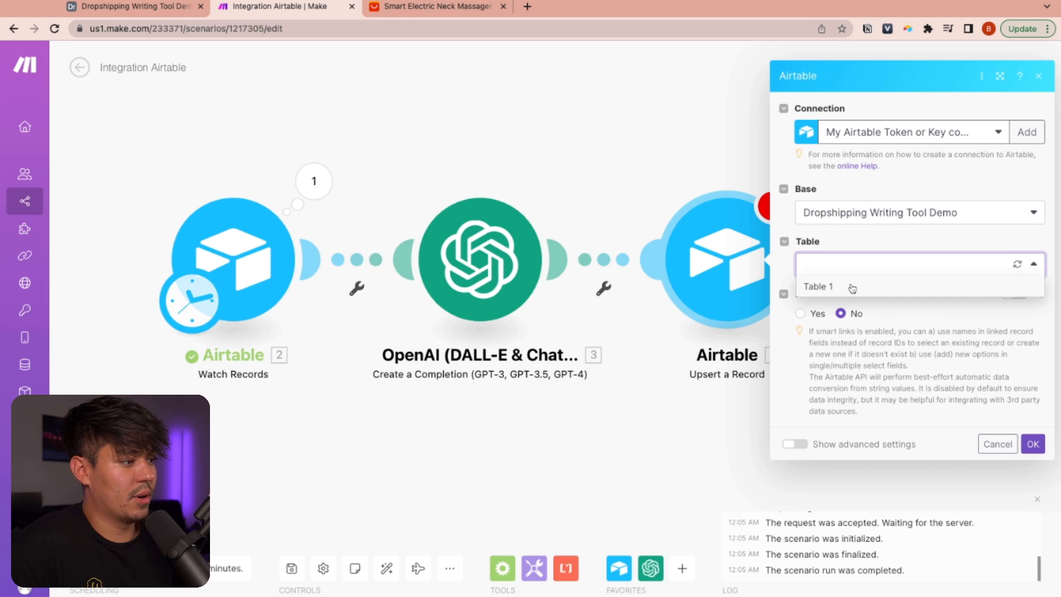
{"action": "left_click", "coordinate": [853, 288]}
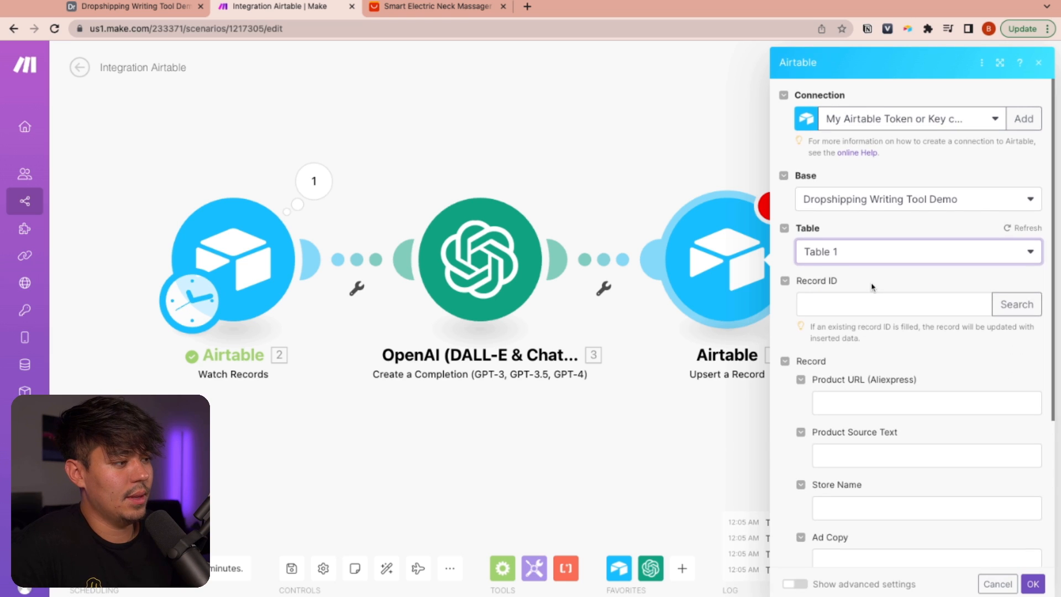
Map the upsert's Record ID to the ID from the Airtable Watch Records module.
{"action": "left_click", "coordinate": [881, 303]}
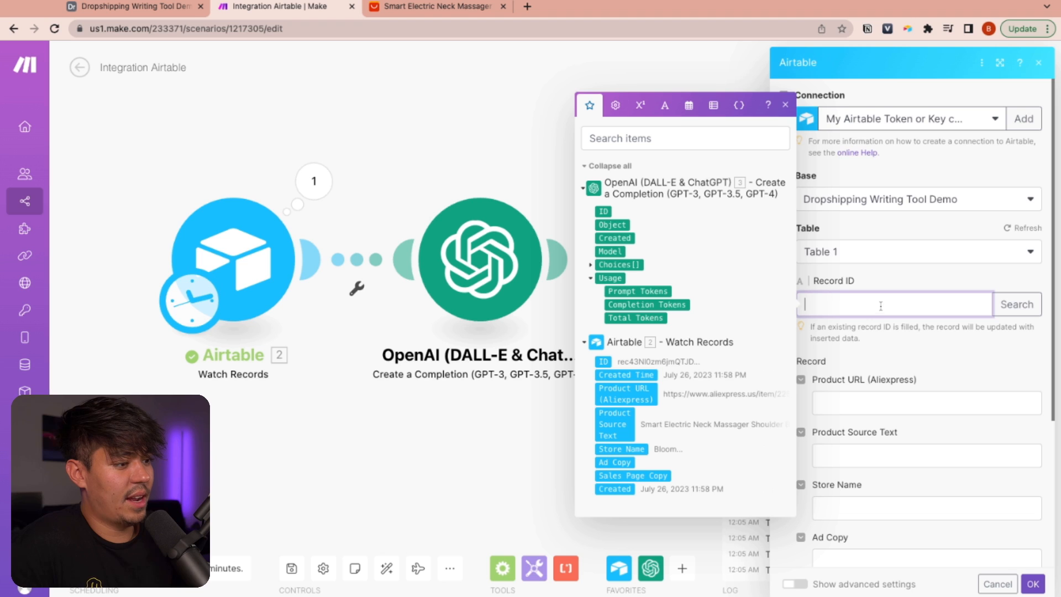
{"action": "left_click", "coordinate": [603, 363]}
{"action": "left_click", "coordinate": [603, 362]}
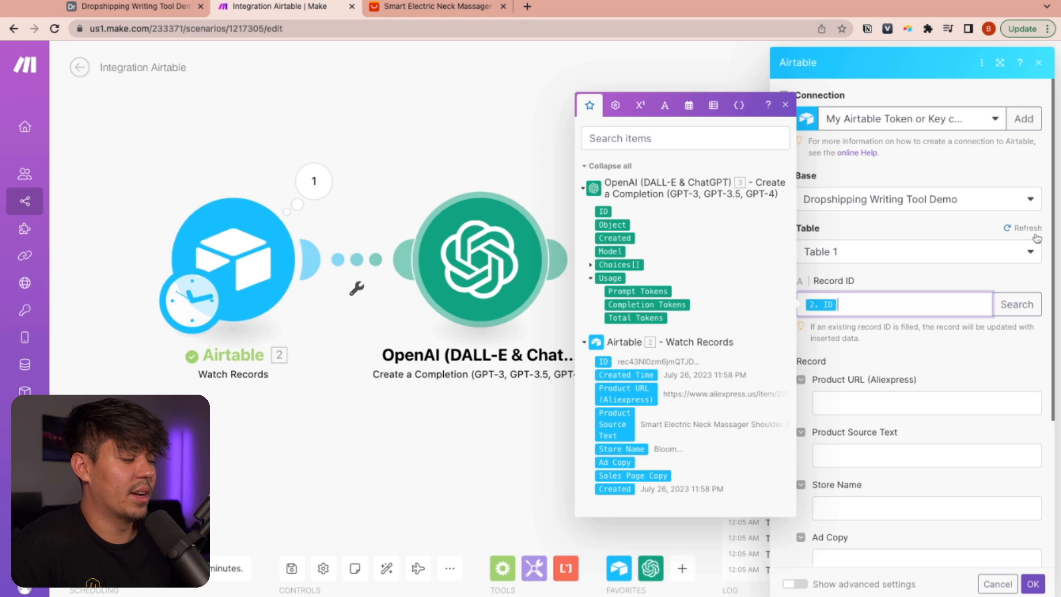
{"action": "left_click", "coordinate": [960, 272]}
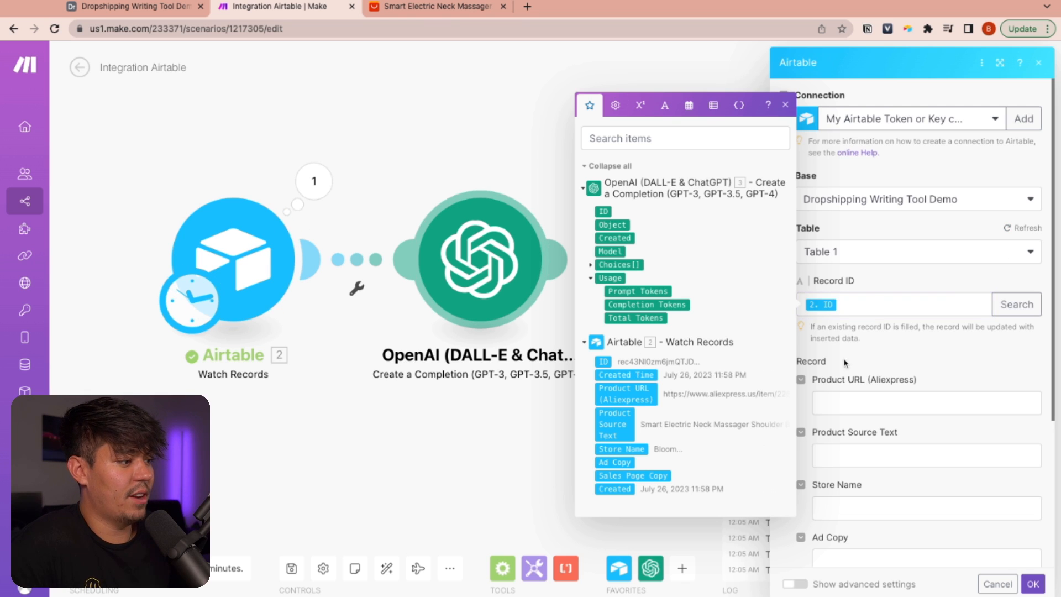
{"action": "left_click", "coordinate": [785, 106]}
Go through the upsert's Product URL, Product Source Text and Store Name fields without filling them in.
{"action": "scroll", "coordinate": [888, 439], "scroll_direction": "down", "scroll_amount": 3}
{"action": "left_click", "coordinate": [897, 332]}
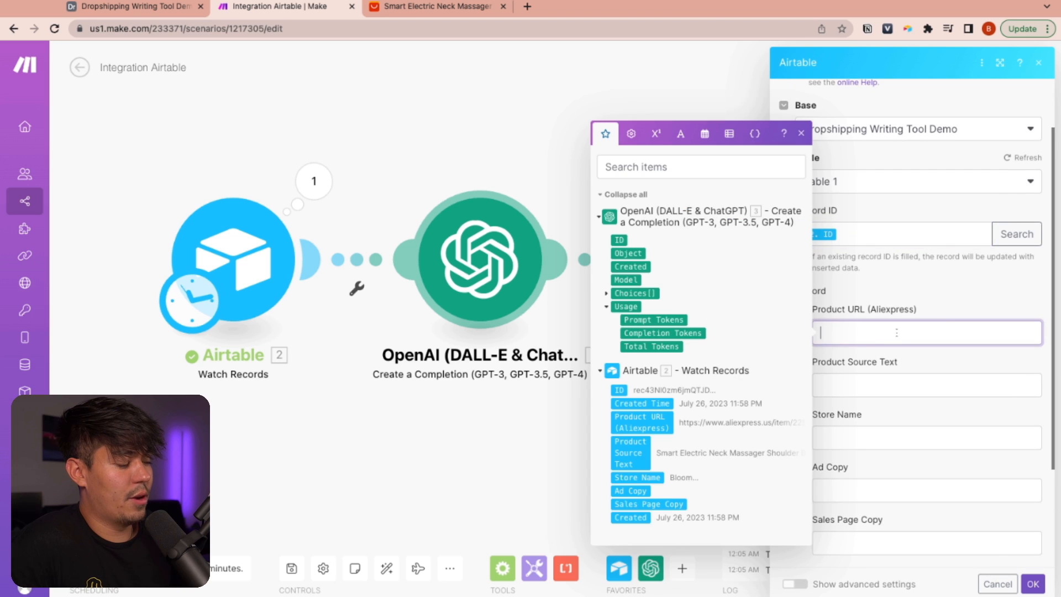
{"action": "scroll", "coordinate": [896, 332], "scroll_direction": "down", "scroll_amount": 1}
{"action": "left_click", "coordinate": [935, 271]}
{"action": "left_click", "coordinate": [893, 351]}
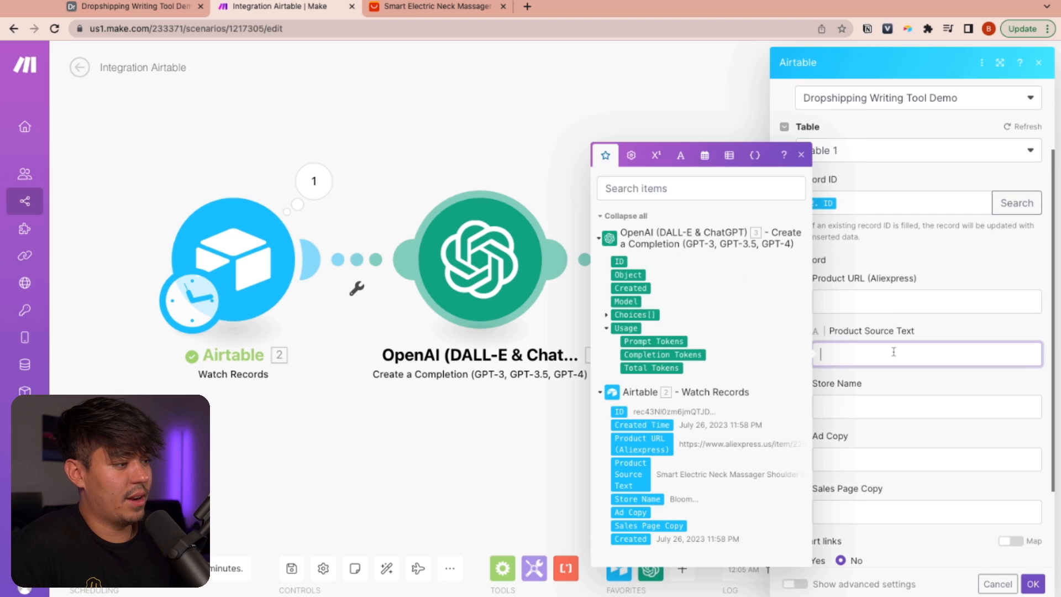
{"action": "left_click", "coordinate": [935, 327]}
{"action": "left_click", "coordinate": [888, 411]}
{"action": "left_click", "coordinate": [920, 382]}
Map the upsert's Ad Copy field to the OpenAI Choices Message Content and save the module.
{"action": "left_click", "coordinate": [870, 465]}
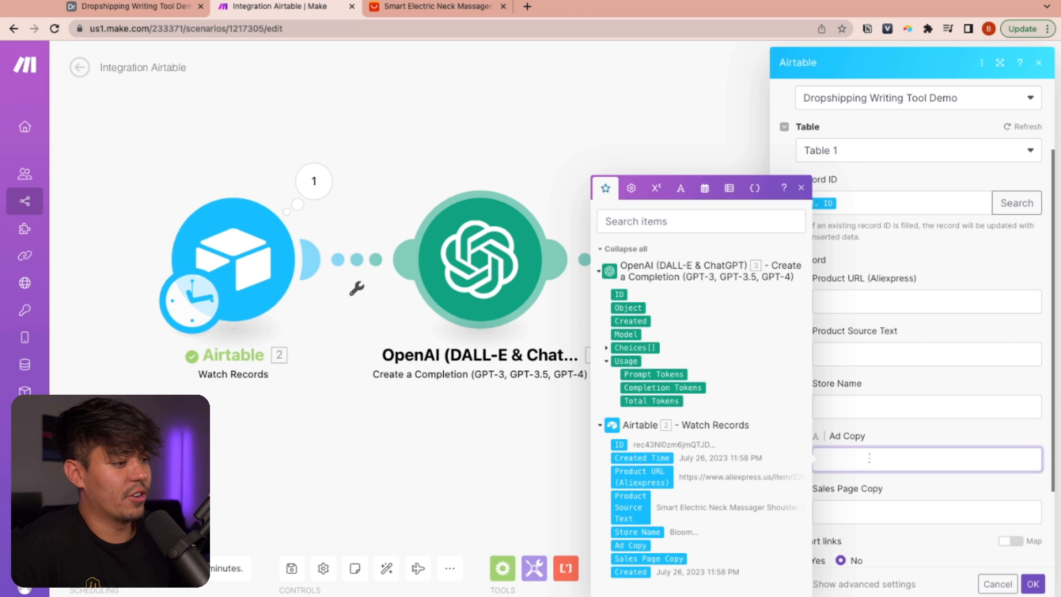
{"action": "left_click", "coordinate": [607, 349]}
{"action": "left_click", "coordinate": [616, 349]}
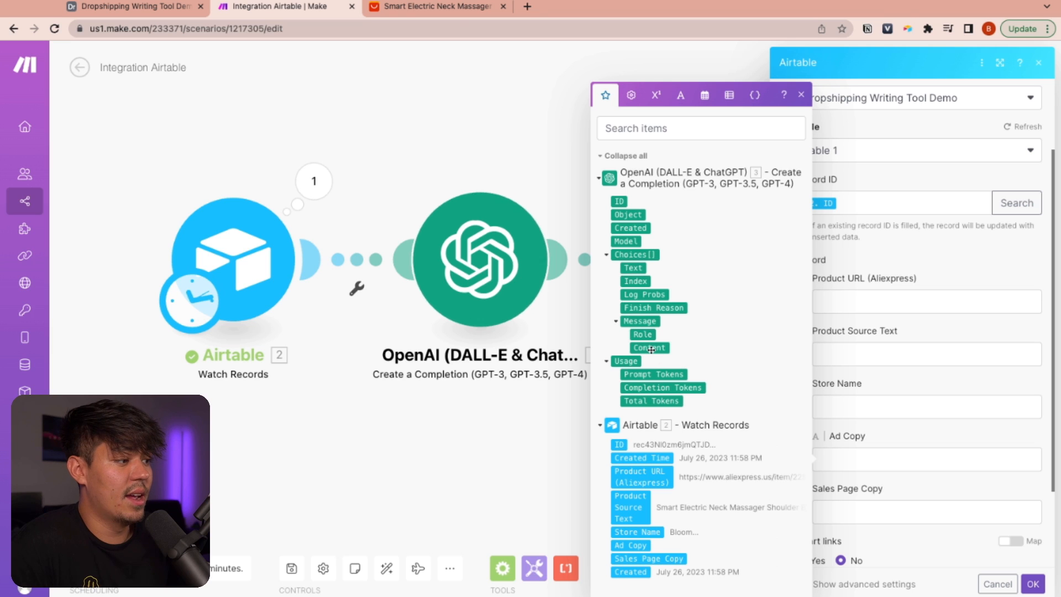
{"action": "left_click_drag", "start_coordinate": [651, 348], "coordinate": [881, 449]}
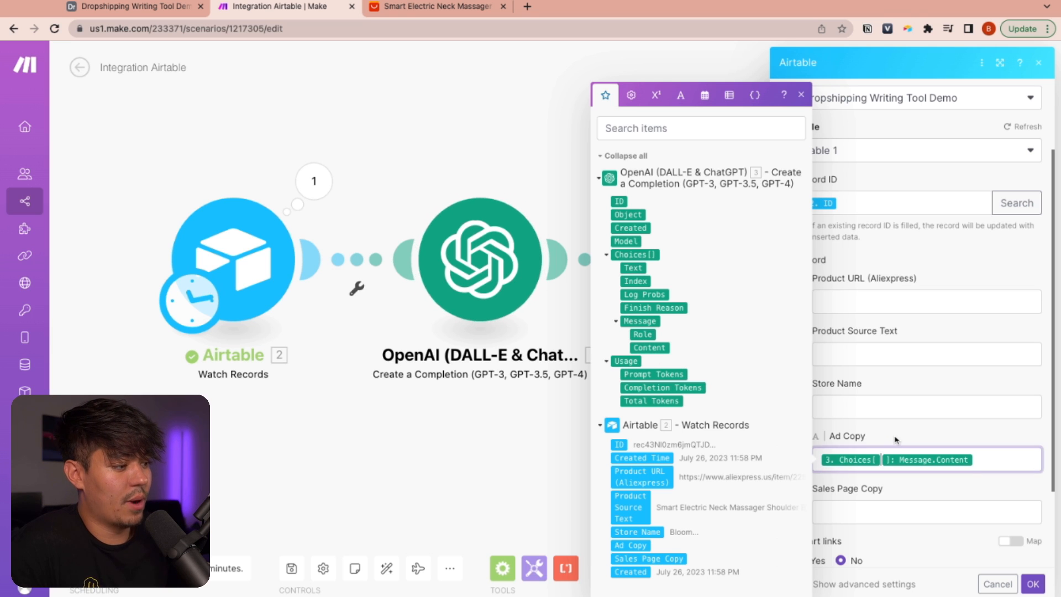
{"action": "left_click", "coordinate": [801, 95]}
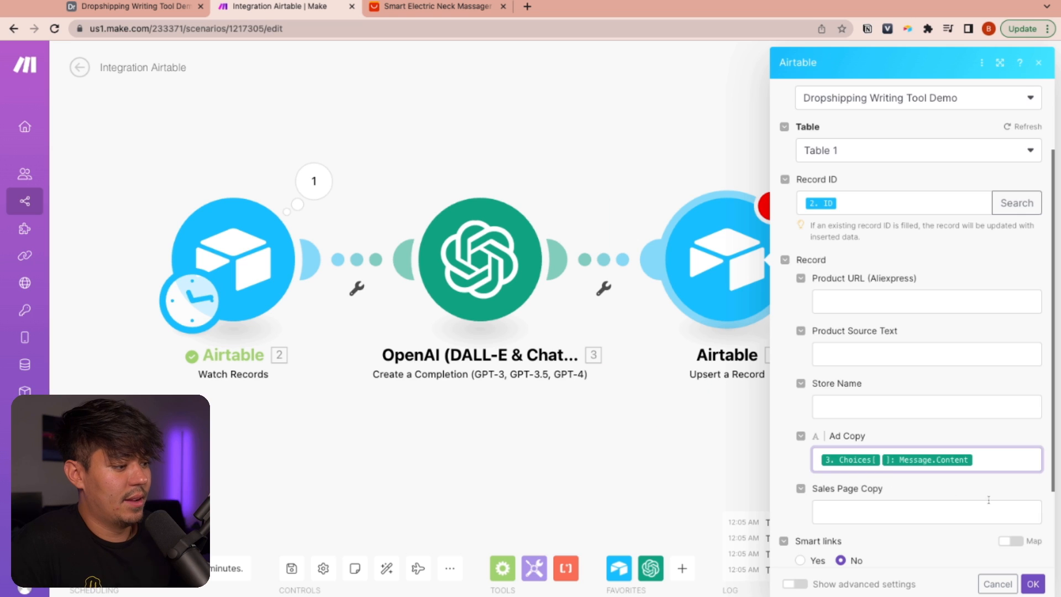
{"action": "scroll", "coordinate": [890, 465], "scroll_direction": "down", "scroll_amount": 2}
{"action": "left_click", "coordinate": [795, 584]}
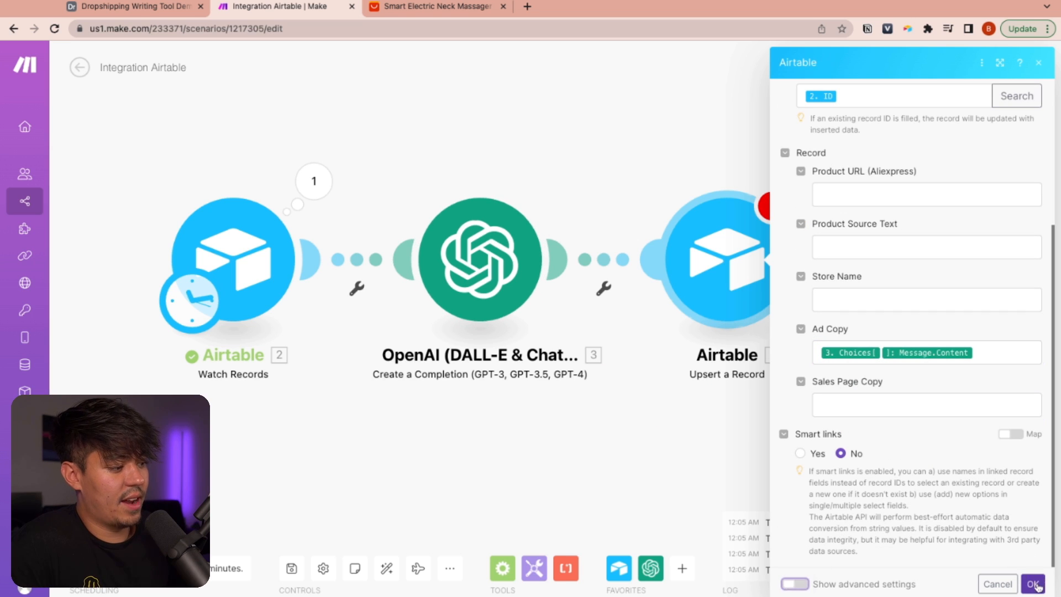
{"action": "left_click", "coordinate": [1033, 584]}
Show the advanced settings of the OpenAI module and set its Temperature to 0.1.
{"action": "left_click", "coordinate": [464, 253]}
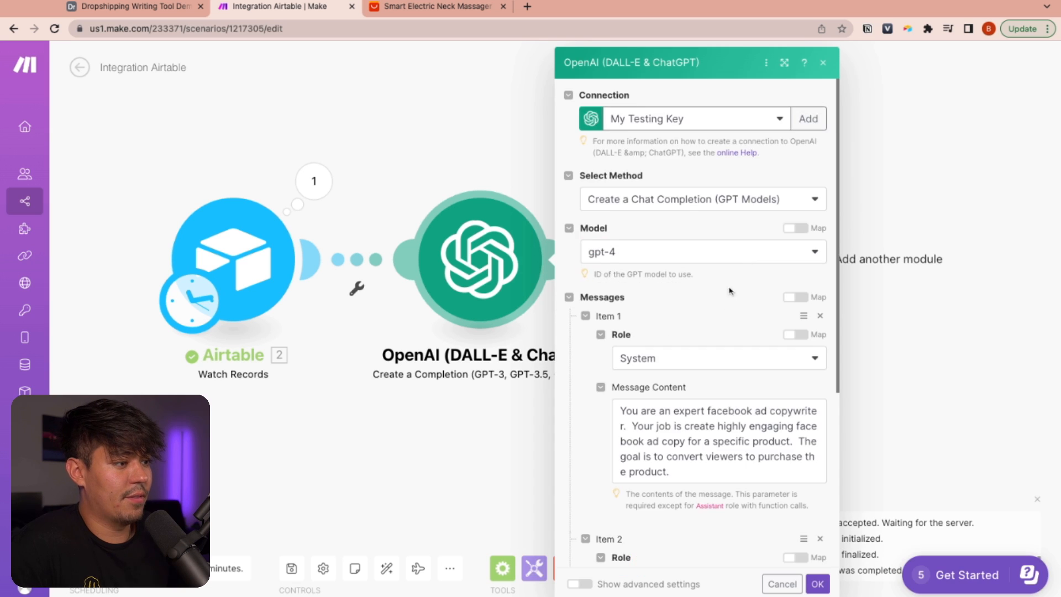
{"action": "scroll", "coordinate": [719, 342], "scroll_direction": "down", "scroll_amount": 5}
{"action": "left_click", "coordinate": [580, 584]}
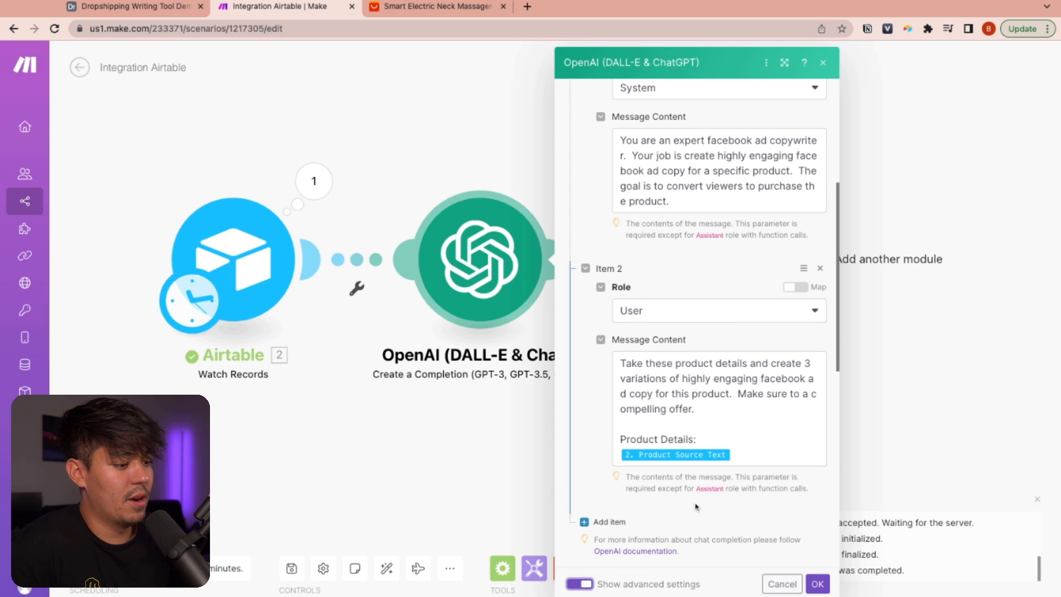
{"action": "scroll", "coordinate": [689, 484], "scroll_direction": "down", "scroll_amount": 5}
{"action": "scroll", "coordinate": [684, 192], "scroll_direction": "up", "scroll_amount": 2}
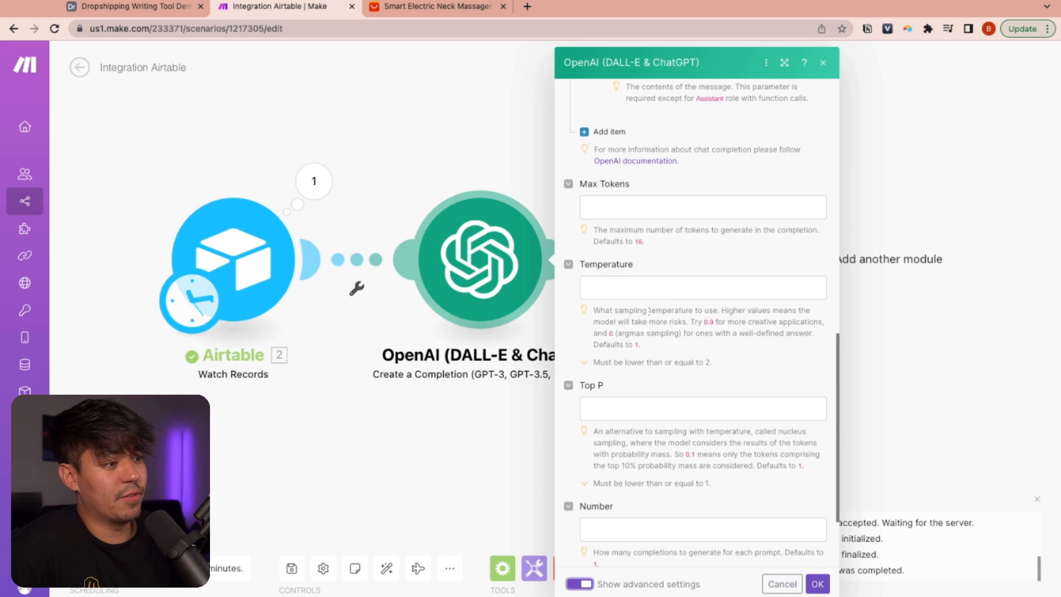
{"action": "left_click", "coordinate": [642, 289]}
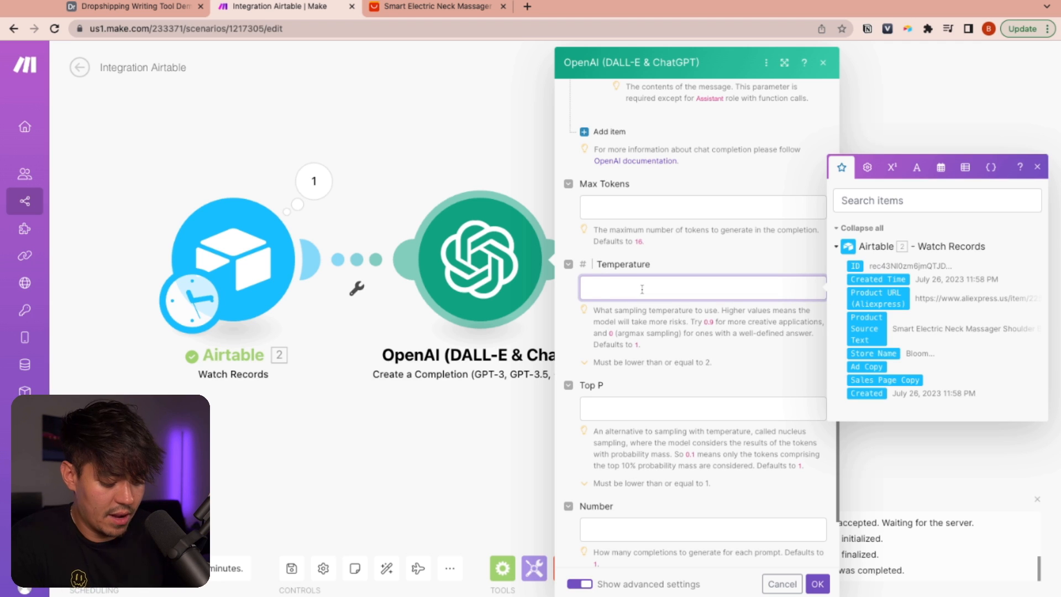
{"action": "left_click", "coordinate": [679, 261]}
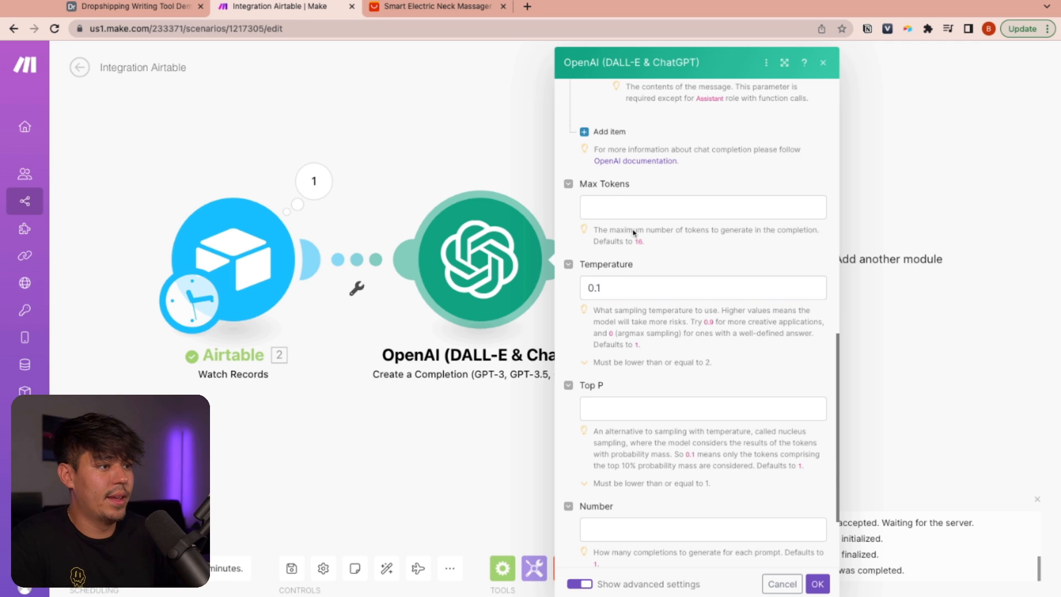
Set the OpenAI module's Max Tokens to 800 and save the module.
{"action": "left_click", "coordinate": [618, 203]}
{"action": "type", "text": "800"}
{"action": "left_click", "coordinate": [680, 186]}
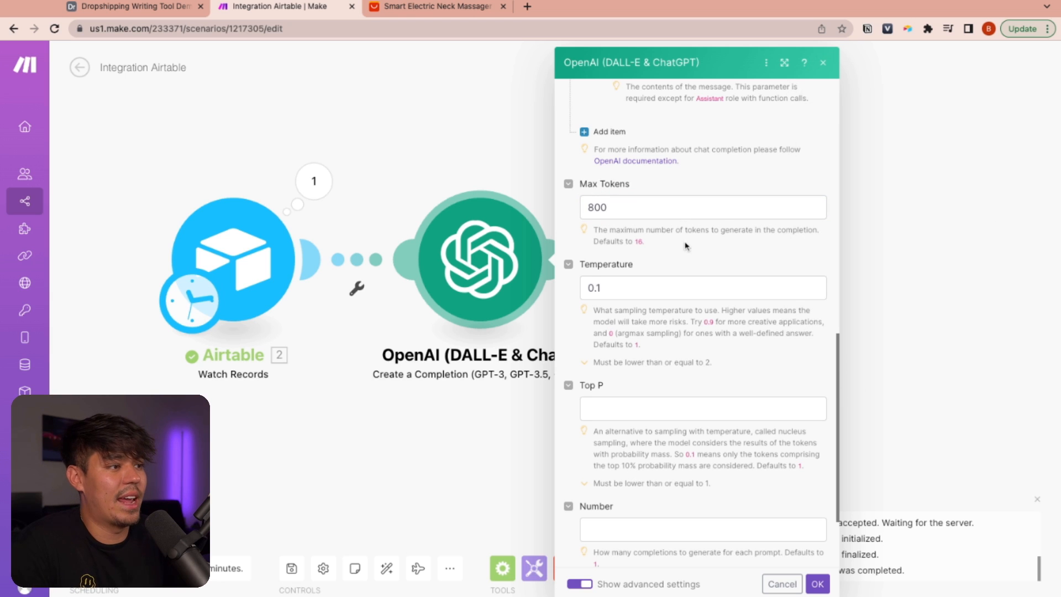
{"action": "scroll", "coordinate": [686, 244], "scroll_direction": "down", "scroll_amount": 2}
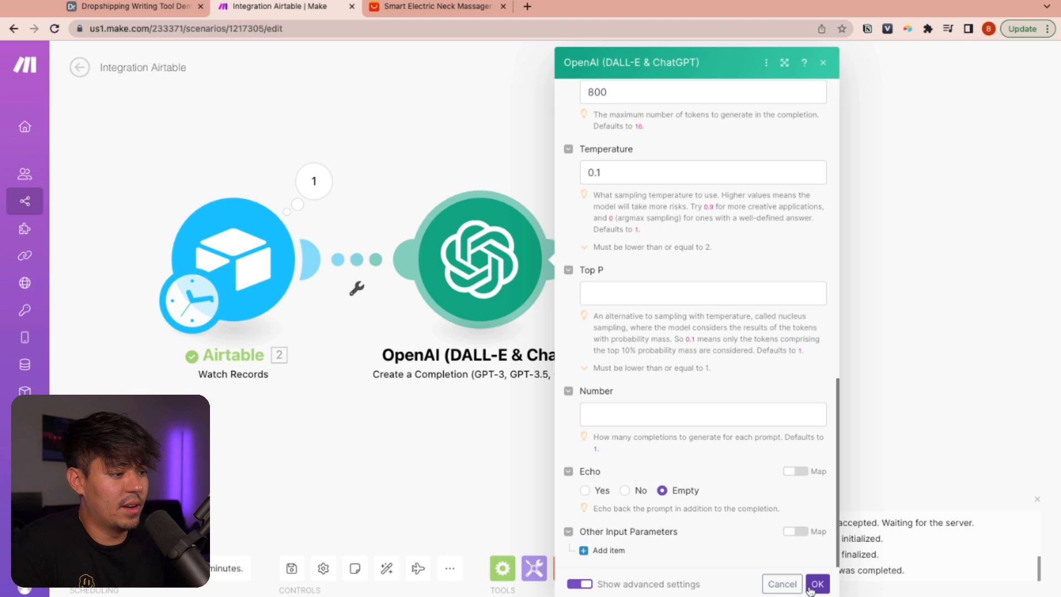
{"action": "left_click", "coordinate": [817, 584]}
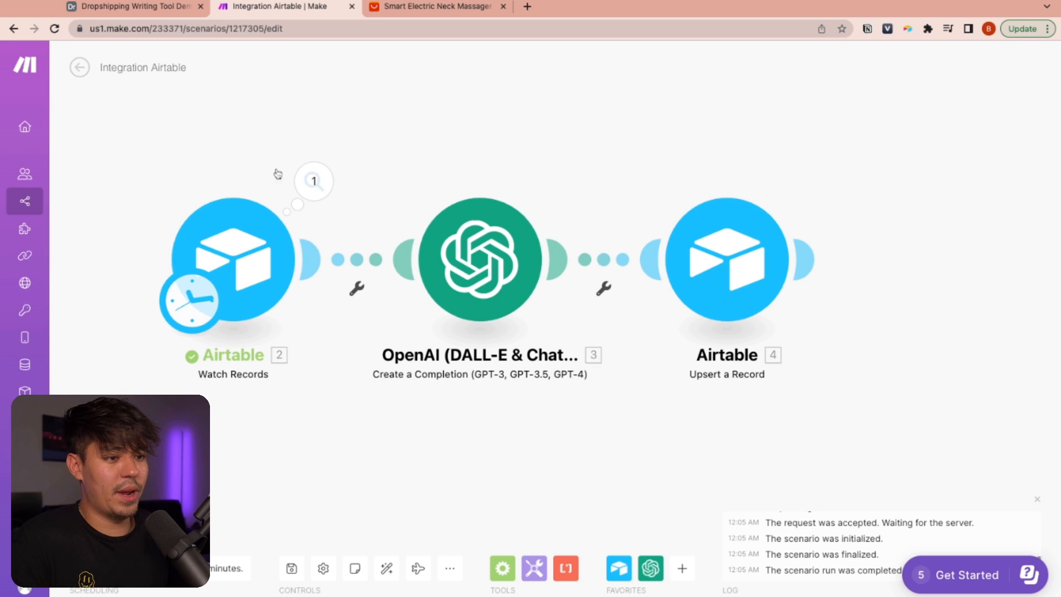
Run the scenario once and inspect the operation result of the Airtable Watch Records module.
{"action": "left_click_drag", "start_coordinate": [311, 290], "coordinate": [386, 310]}
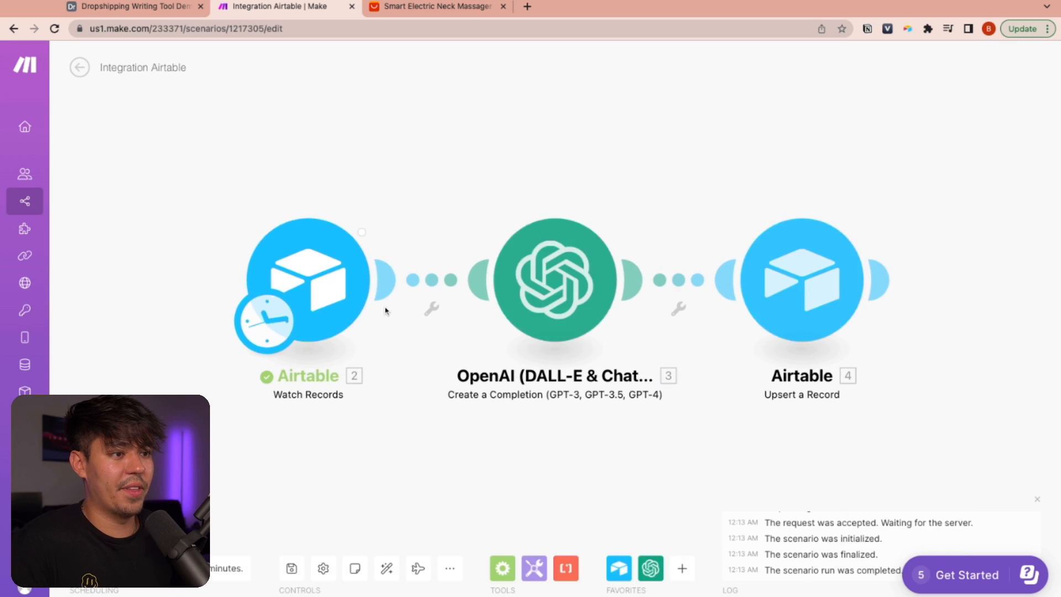
{"action": "left_click", "coordinate": [395, 203]}
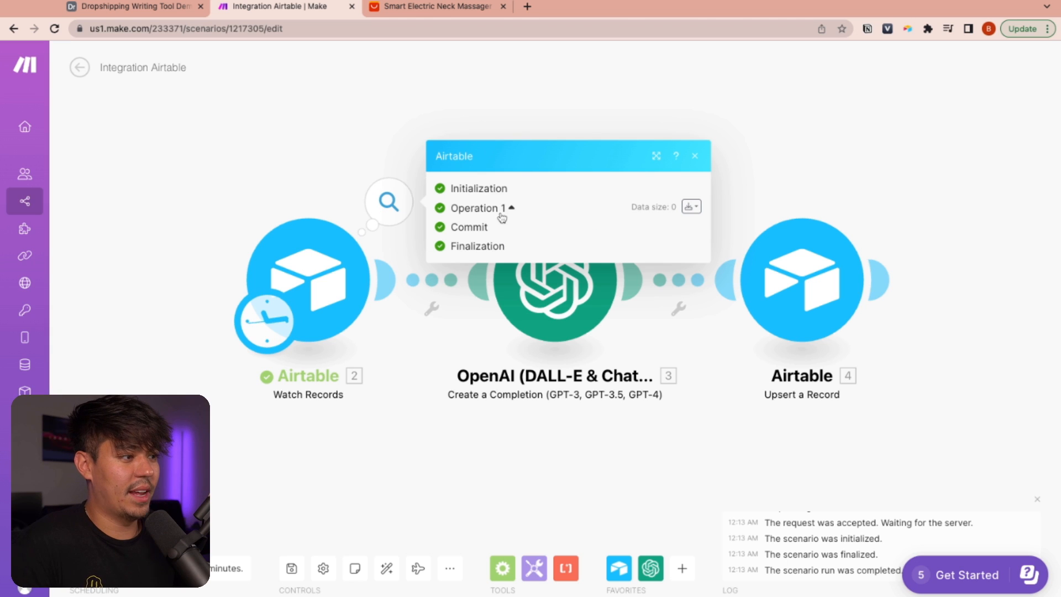
{"action": "left_click", "coordinate": [351, 123]}
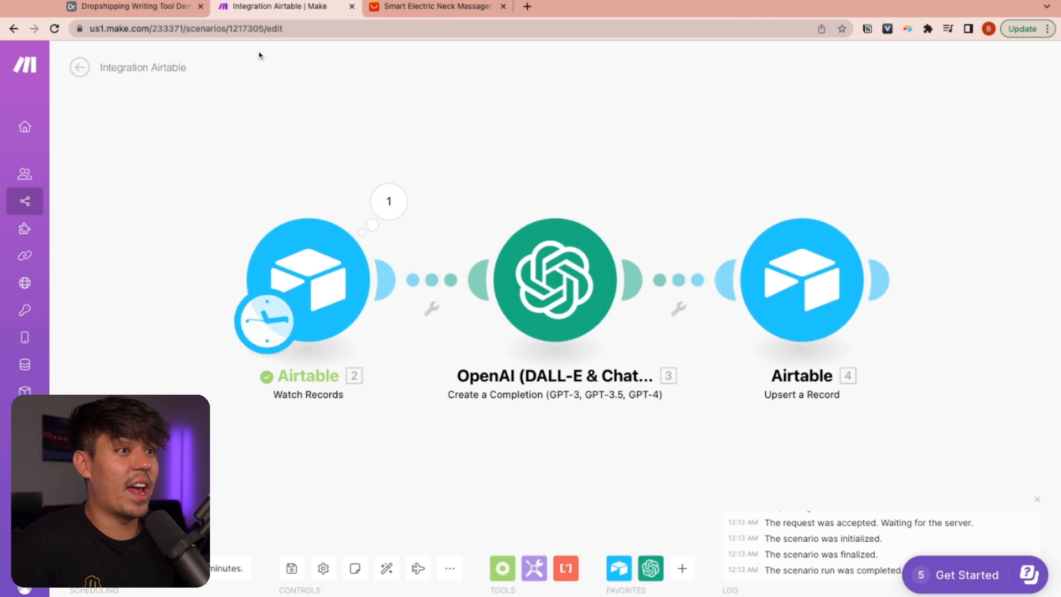
On the AliExpress page, select the neck massager's full description and load it into the web clipper's Product Testing List form.
{"action": "left_click", "coordinate": [145, 7]}
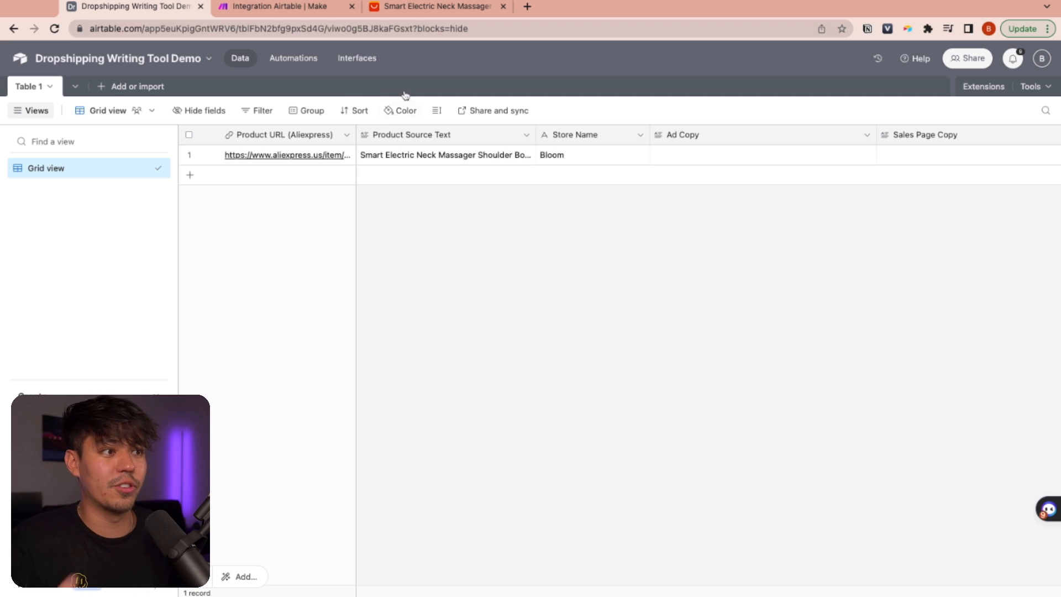
{"action": "left_click", "coordinate": [433, 11]}
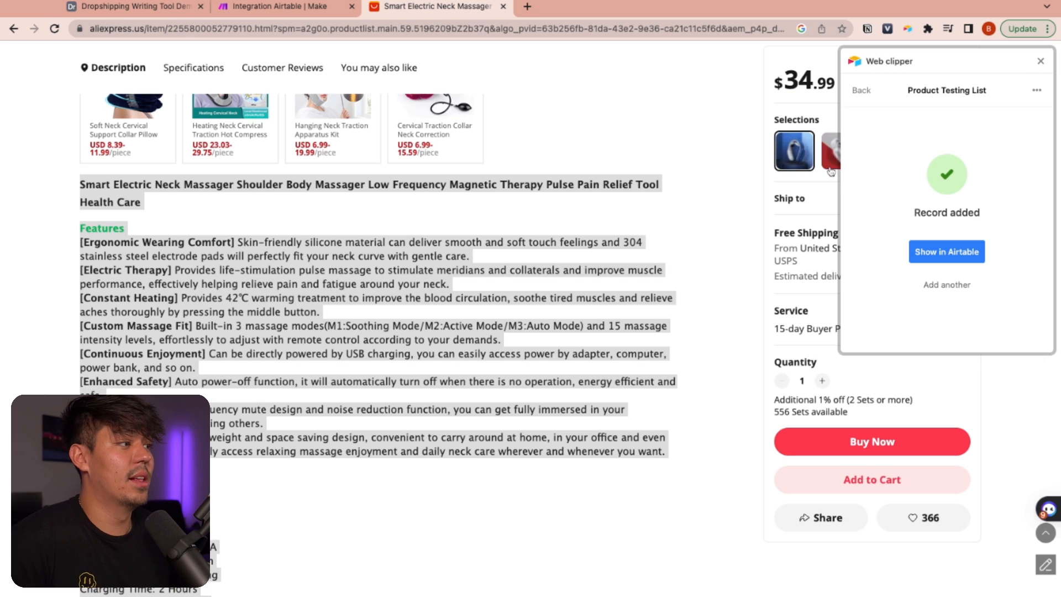
{"action": "left_click", "coordinate": [1041, 61]}
{"action": "left_click", "coordinate": [104, 202]}
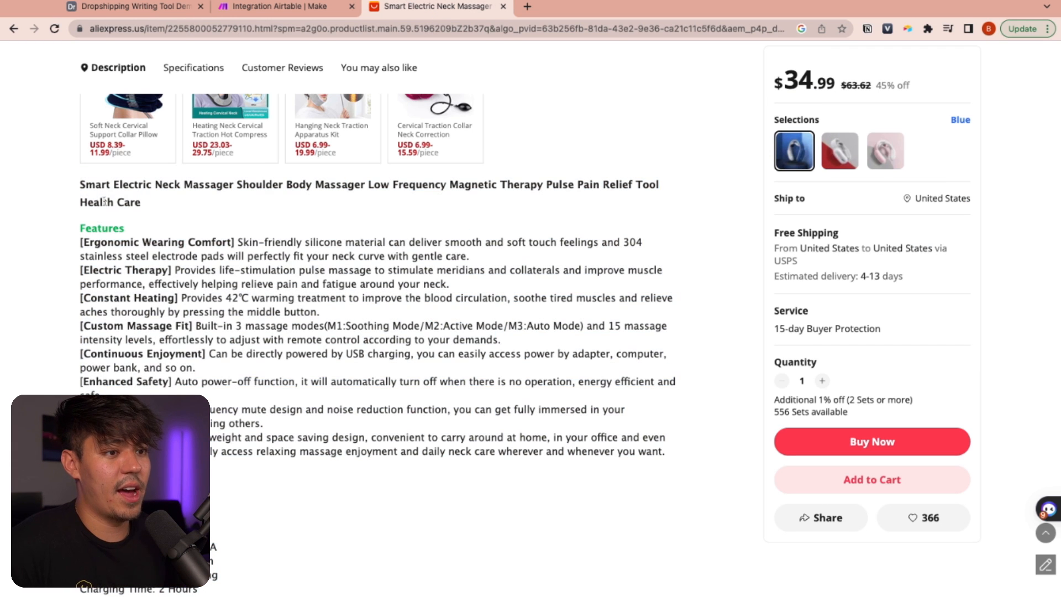
{"action": "left_click_drag", "start_coordinate": [81, 184], "coordinate": [83, 594]}
{"action": "left_click", "coordinate": [907, 28]}
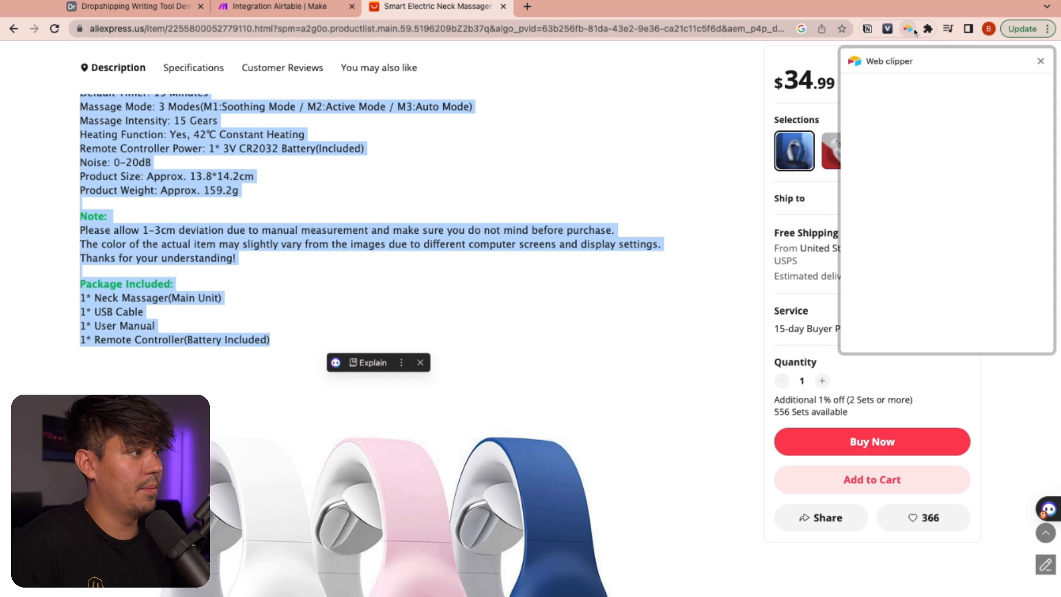
{"action": "left_click", "coordinate": [922, 95]}
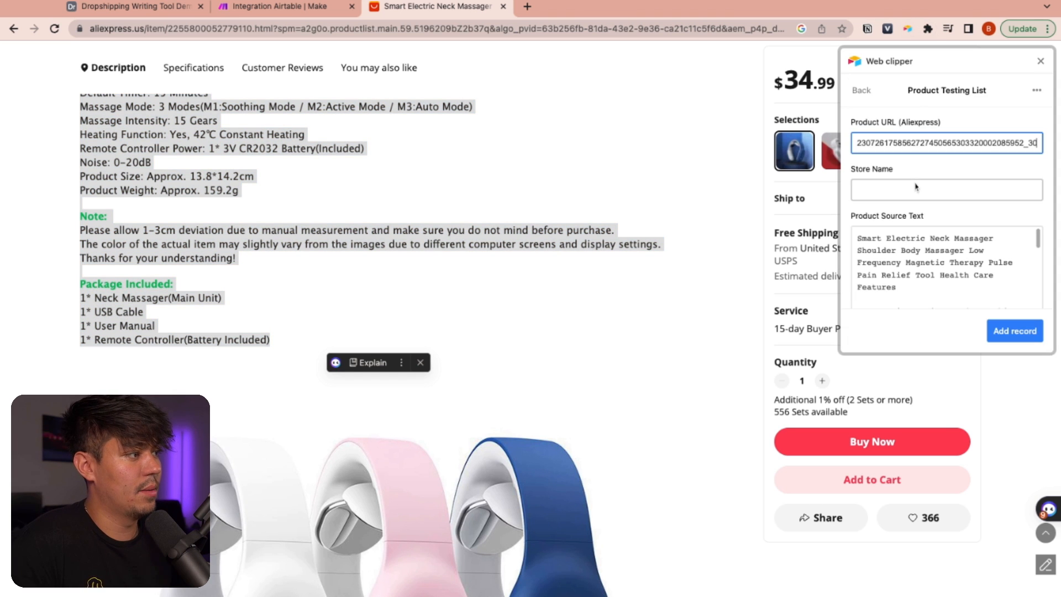
Set the clipped product's Store Name to Bloom and add the record to Airtable.
{"action": "left_click", "coordinate": [879, 192]}
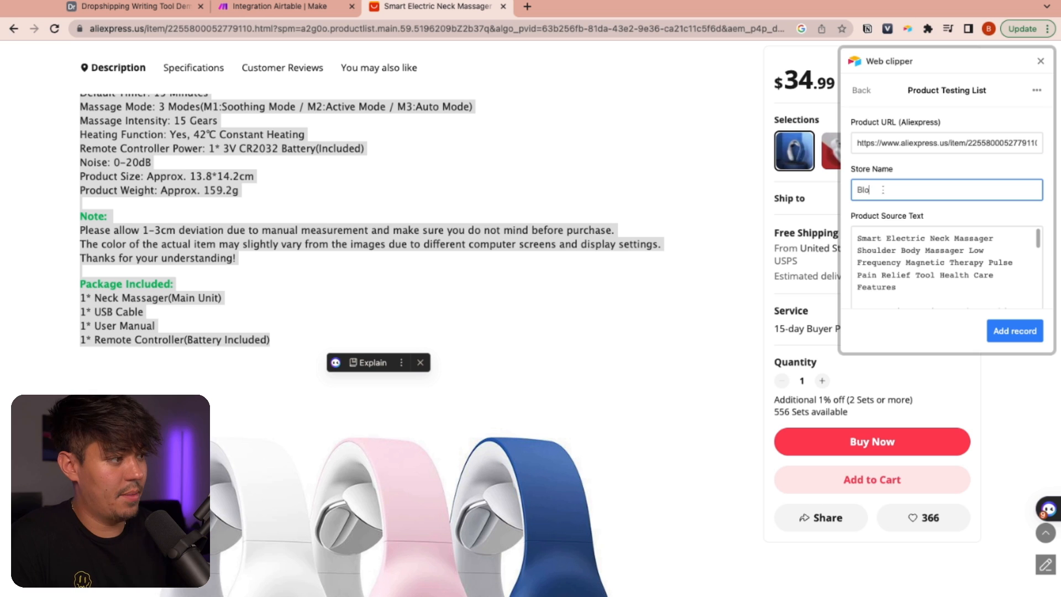
{"action": "scroll", "coordinate": [976, 266], "scroll_direction": "down", "scroll_amount": 15}
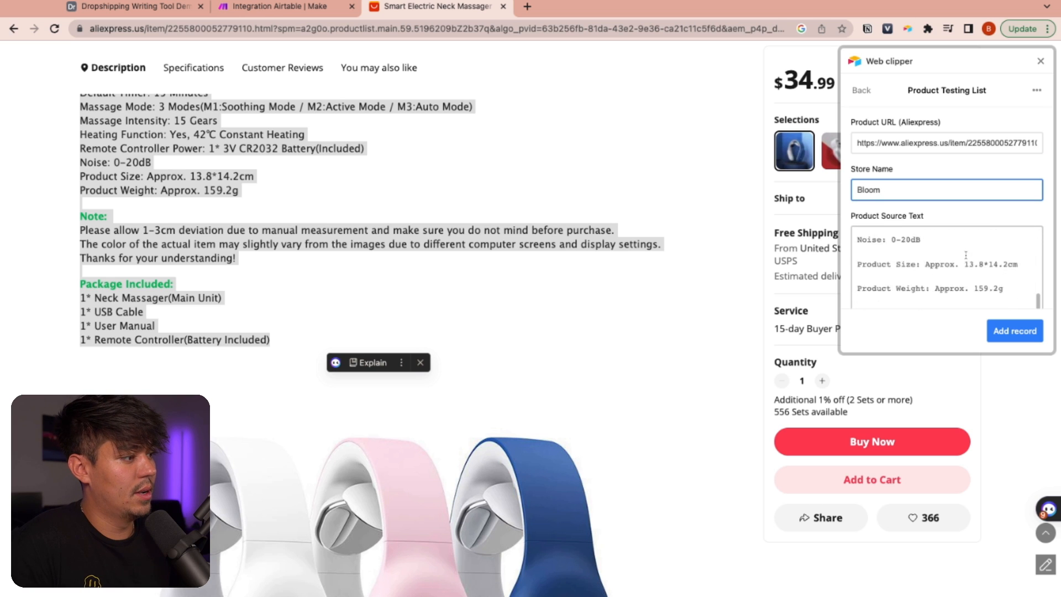
{"action": "scroll", "coordinate": [976, 266], "scroll_direction": "down", "scroll_amount": 2}
{"action": "left_click", "coordinate": [1015, 331]}
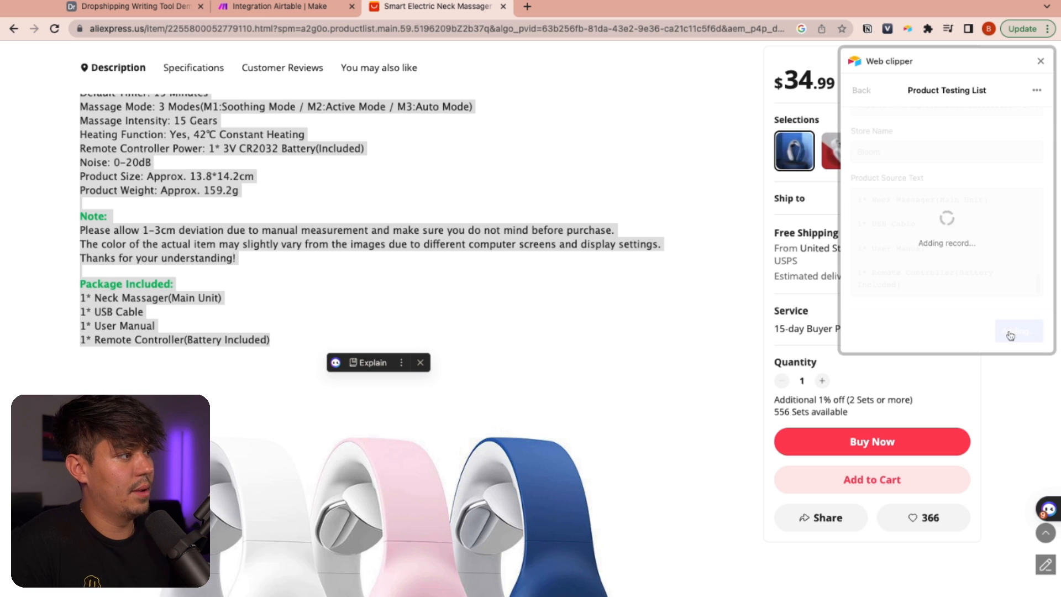
Check the newly clipped record in the Airtable table, and run the Make scenario once.
{"action": "left_click", "coordinate": [131, 7]}
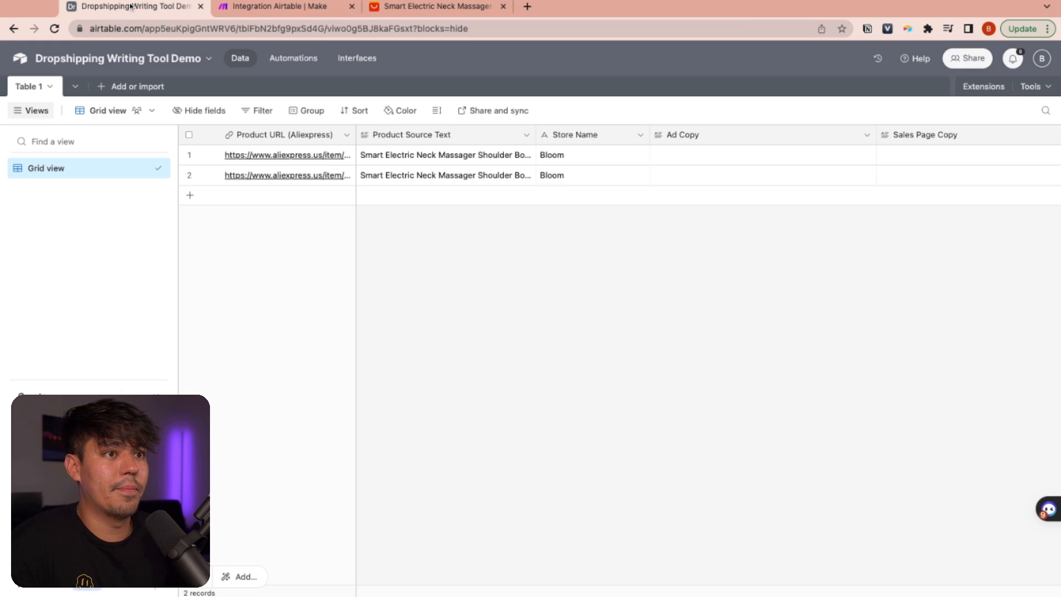
{"action": "scroll", "coordinate": [719, 175], "scroll_direction": "right", "scroll_amount": 5}
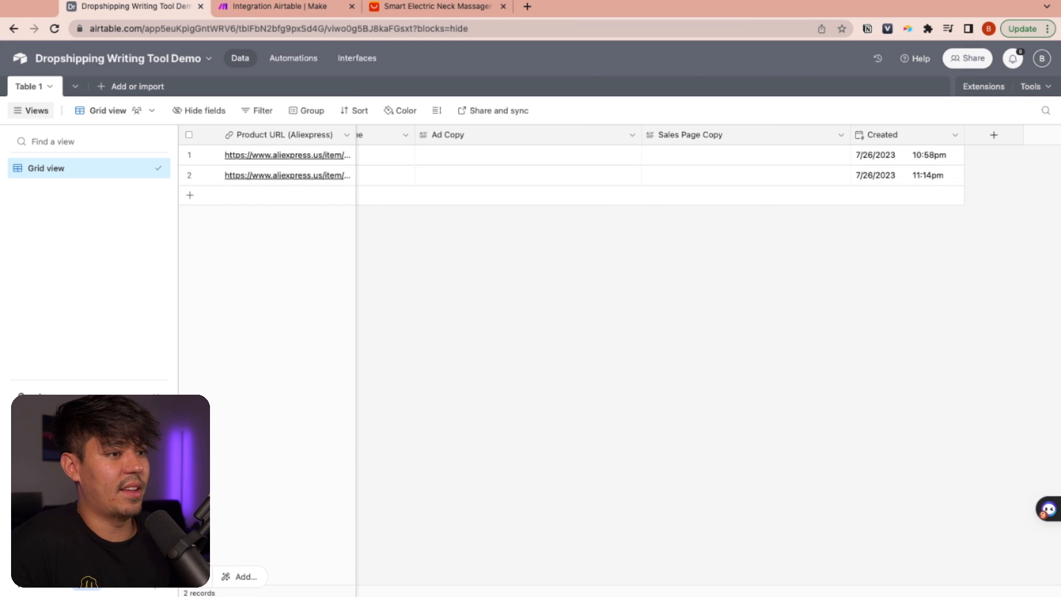
{"action": "left_click", "coordinate": [280, 8]}
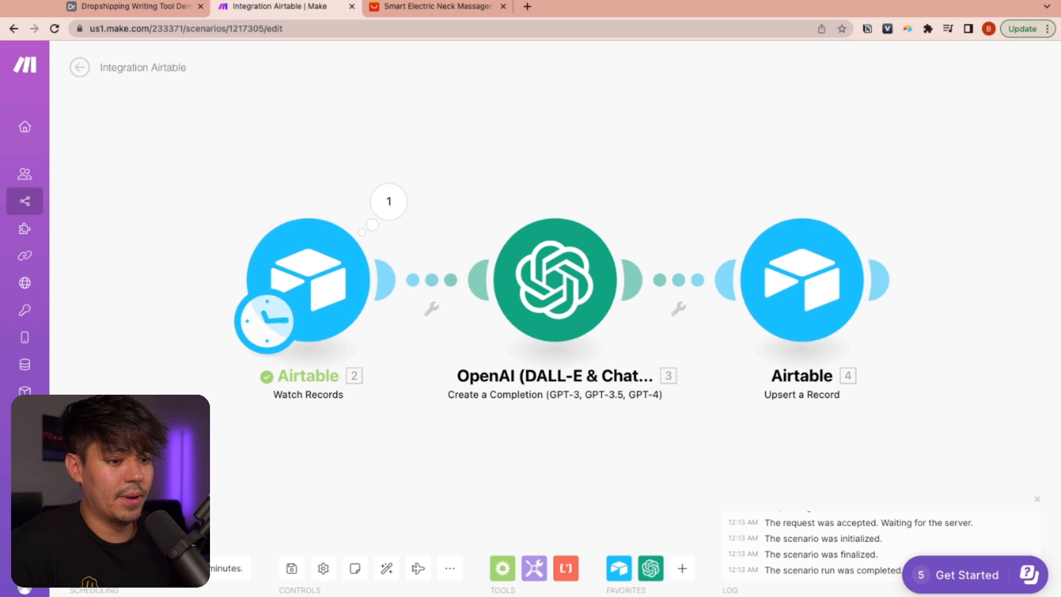
{"action": "left_click", "coordinate": [108, 535]}
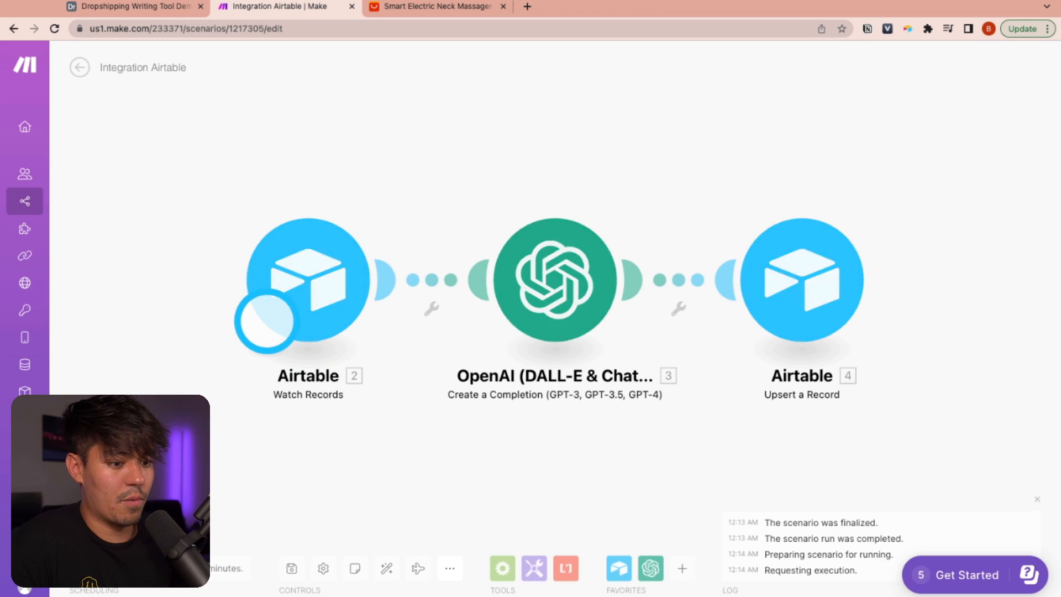
Inspect the Watch Records output bundle, including its full Product Source Text, and close it.
{"action": "left_click", "coordinate": [387, 203]}
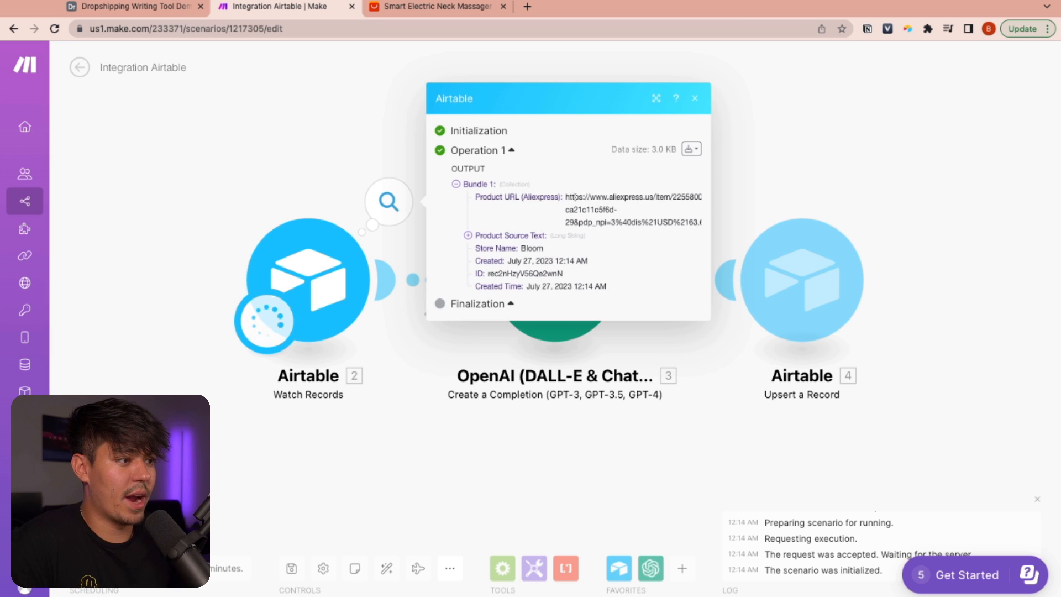
{"action": "left_click", "coordinate": [468, 236]}
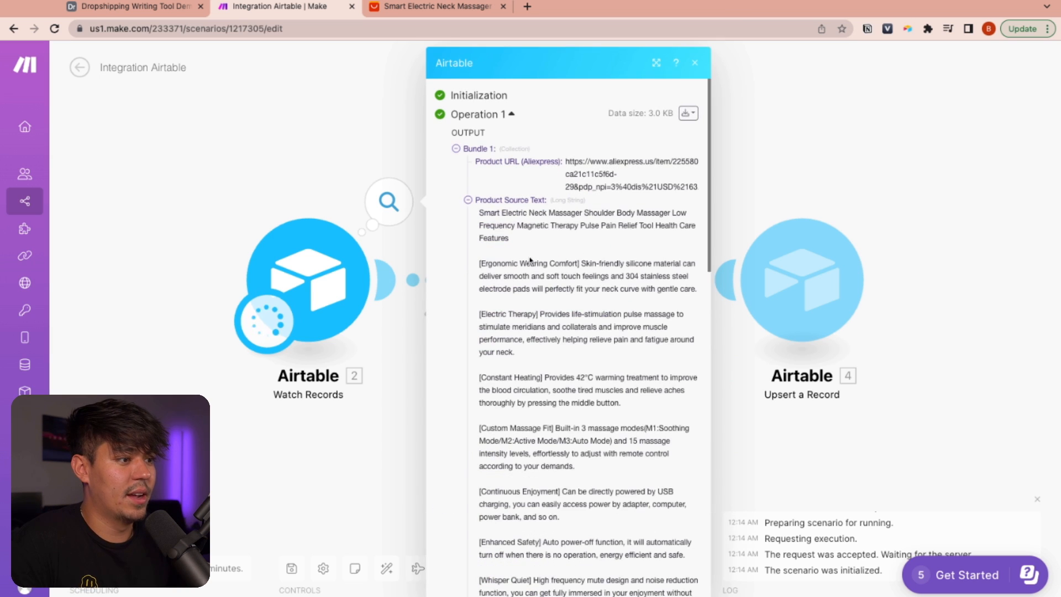
{"action": "left_click", "coordinate": [500, 200]}
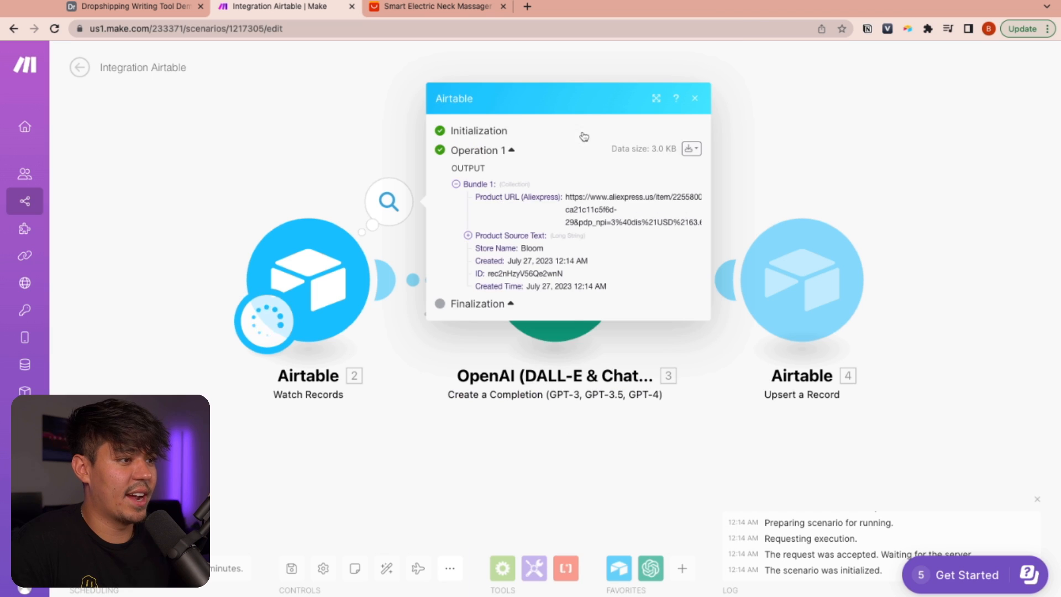
{"action": "left_click", "coordinate": [696, 98]}
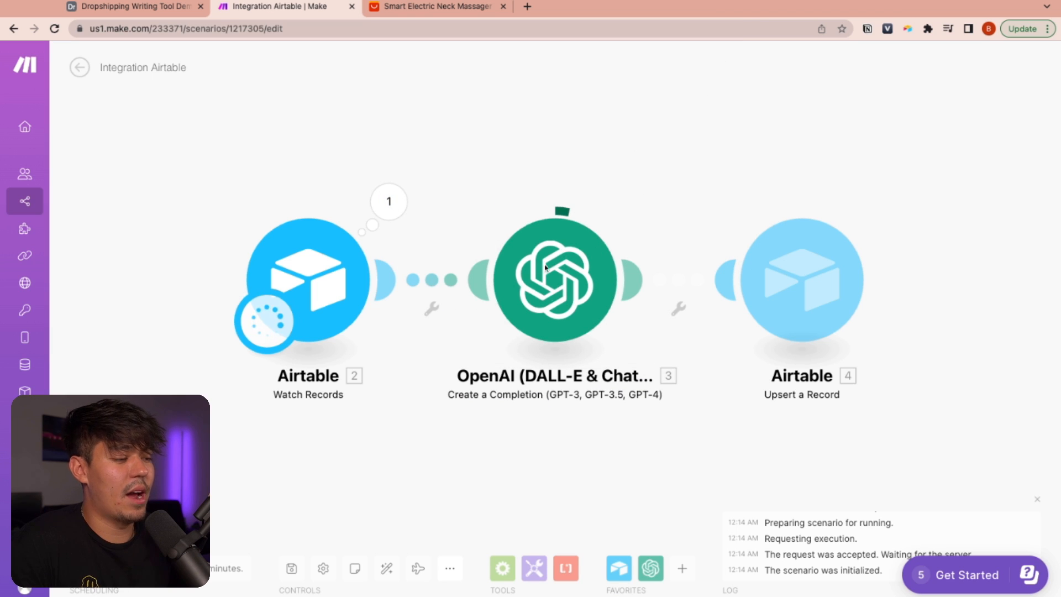
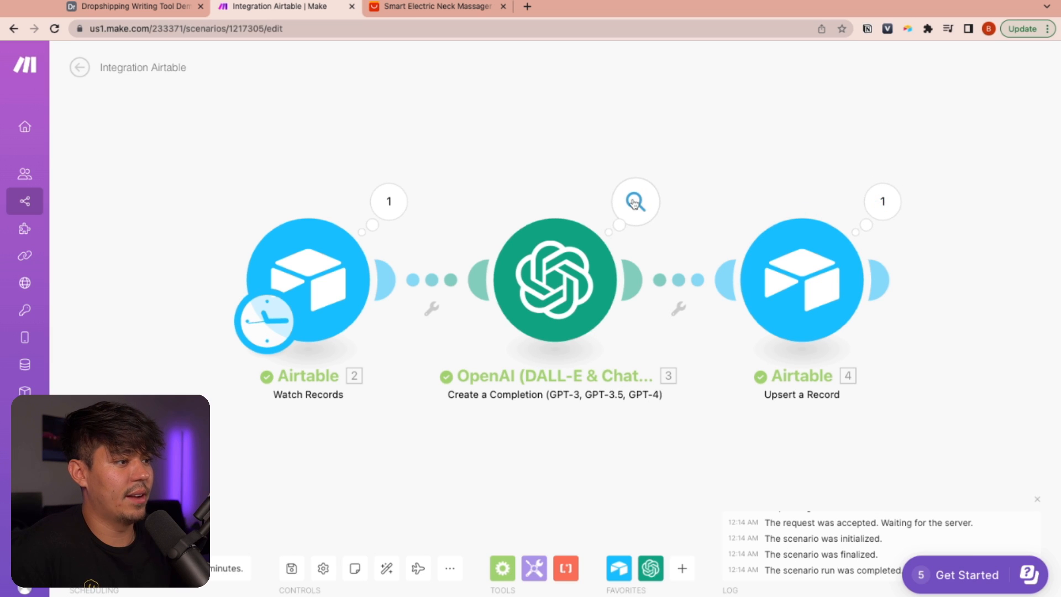
Expand the OpenAI module's output bundle down to the message content and read the generated ad copies.
{"action": "left_click", "coordinate": [632, 201]}
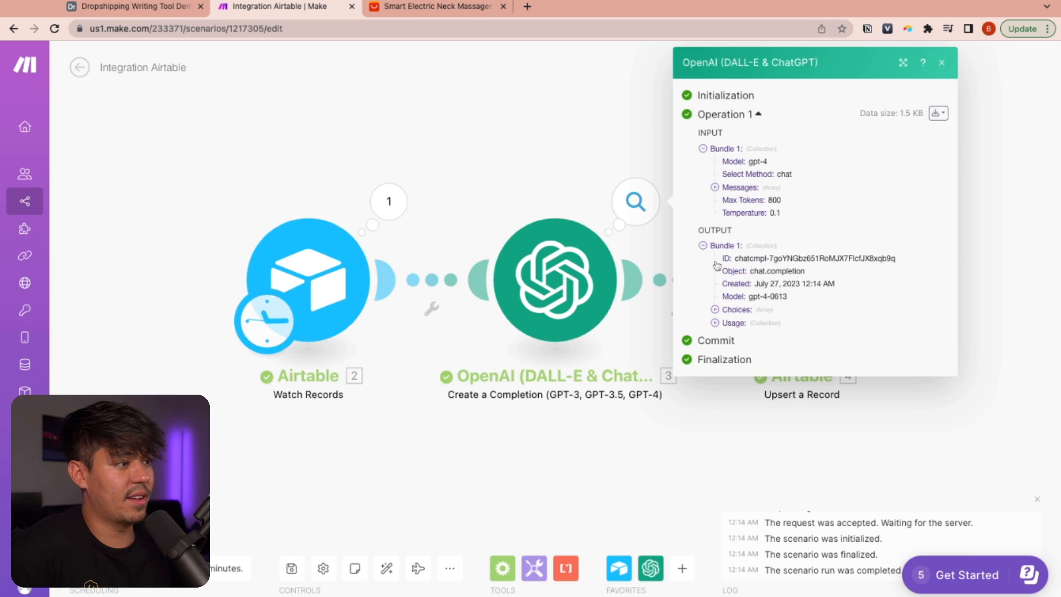
{"action": "left_click", "coordinate": [715, 310]}
{"action": "left_click", "coordinate": [728, 323]}
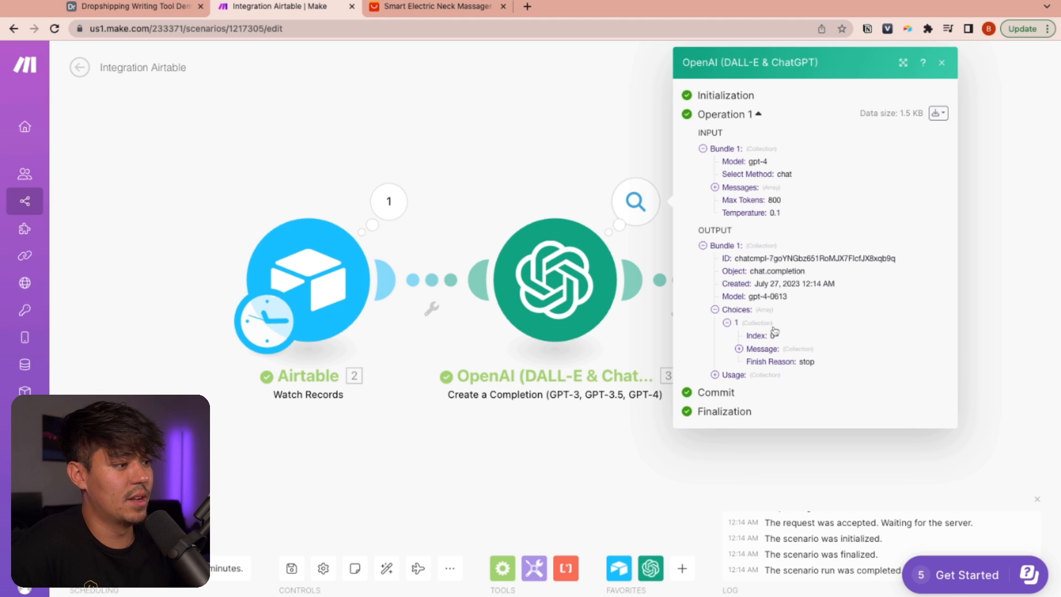
{"action": "left_click", "coordinate": [740, 349]}
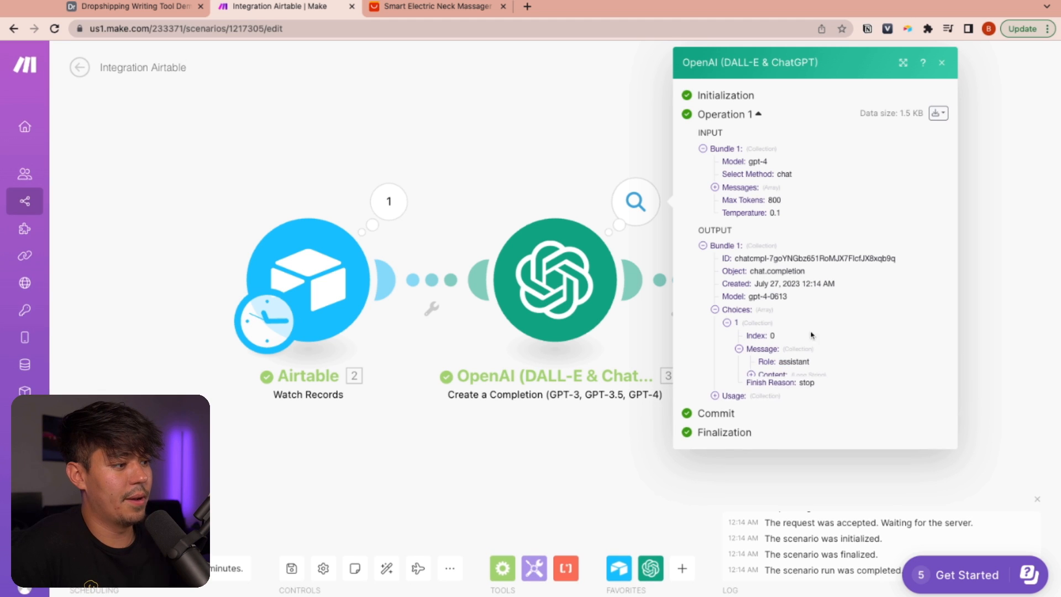
{"action": "left_click", "coordinate": [751, 376]}
{"action": "scroll", "coordinate": [822, 349], "scroll_direction": "down", "scroll_amount": 5}
Select part of the generated ad text and disable the text-selection assistant popup globally.
{"action": "left_click_drag", "start_coordinate": [763, 142], "coordinate": [818, 166]}
{"action": "left_click", "coordinate": [765, 161]}
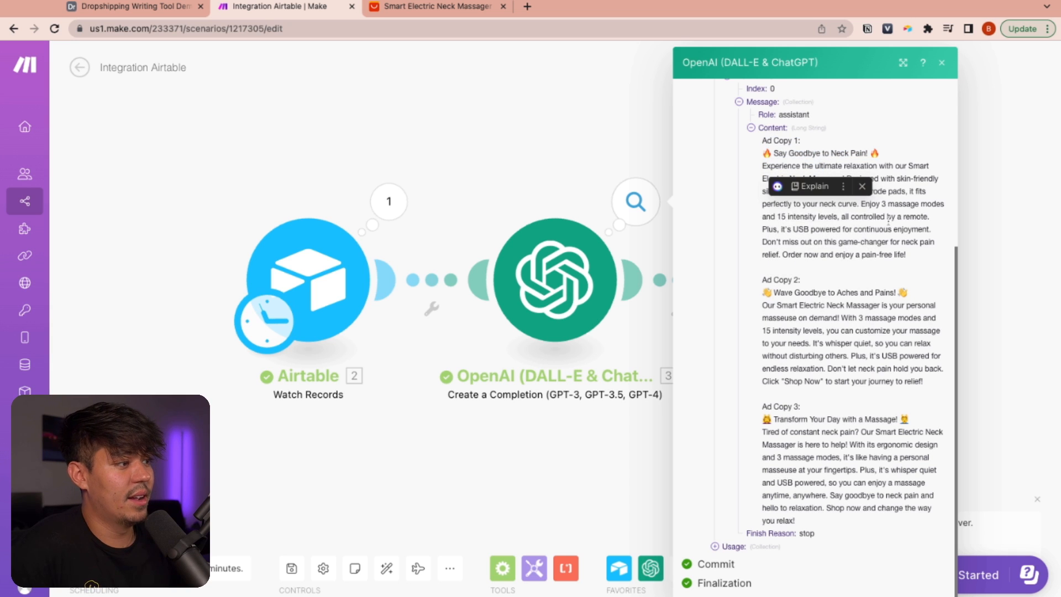
{"action": "mouse_move", "coordinate": [862, 187]}
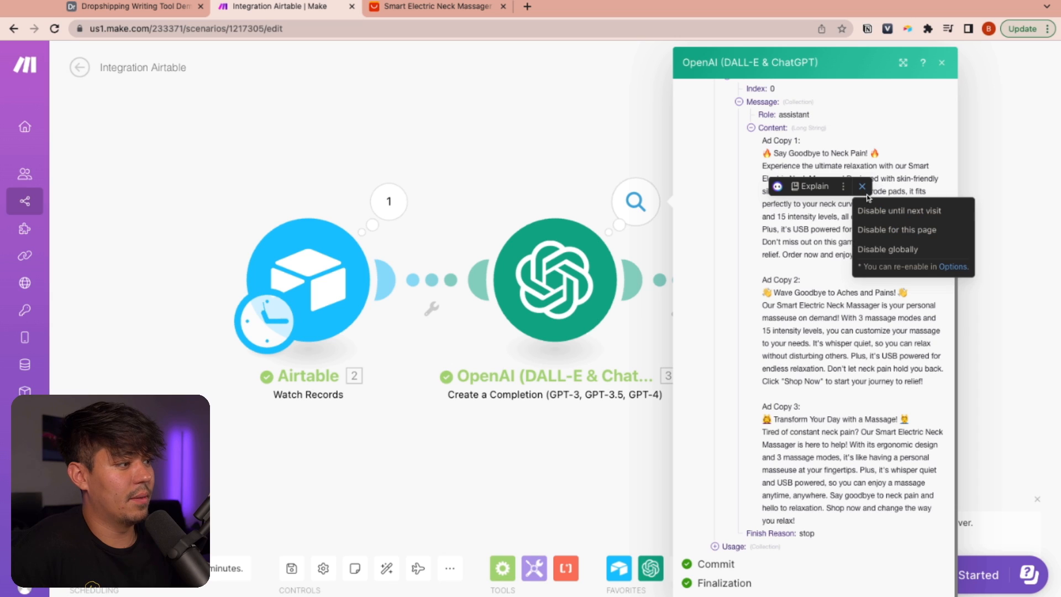
{"action": "left_click", "coordinate": [882, 250]}
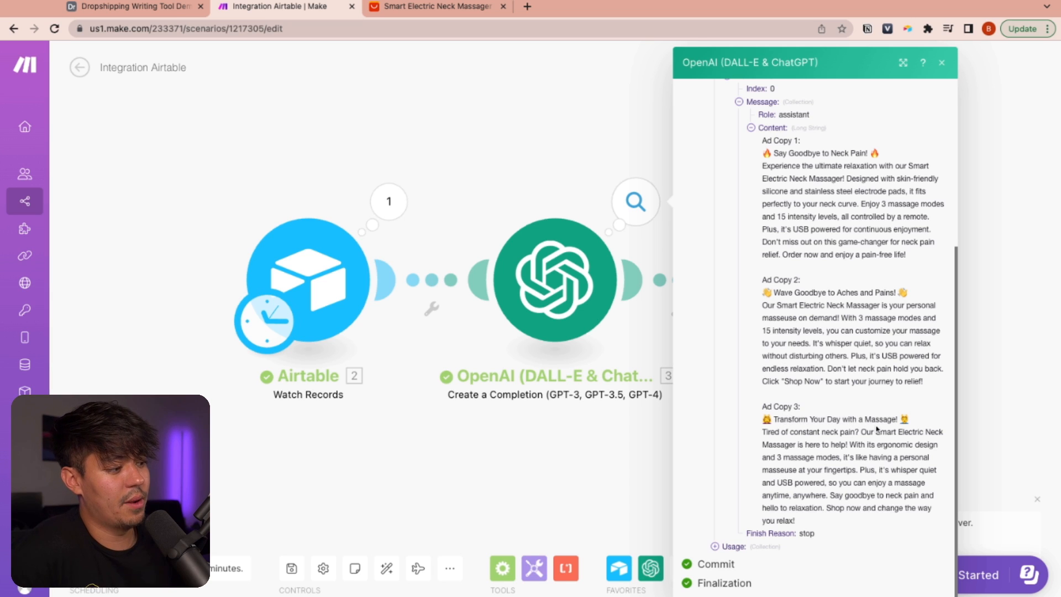
Review the OpenAI ad copies once more, close that output, and inspect the Upsert a Record module's output bundle.
{"action": "scroll", "coordinate": [785, 498], "scroll_direction": "up", "scroll_amount": 10}
{"action": "scroll", "coordinate": [822, 467], "scroll_direction": "down", "scroll_amount": 10}
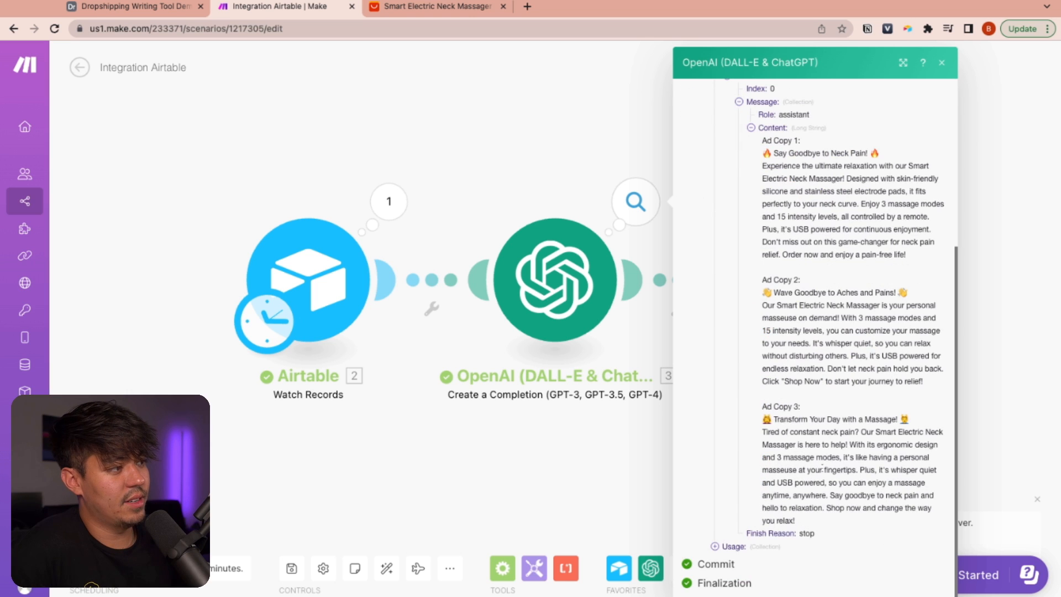
{"action": "left_click", "coordinate": [942, 65]}
{"action": "left_click", "coordinate": [835, 243]}
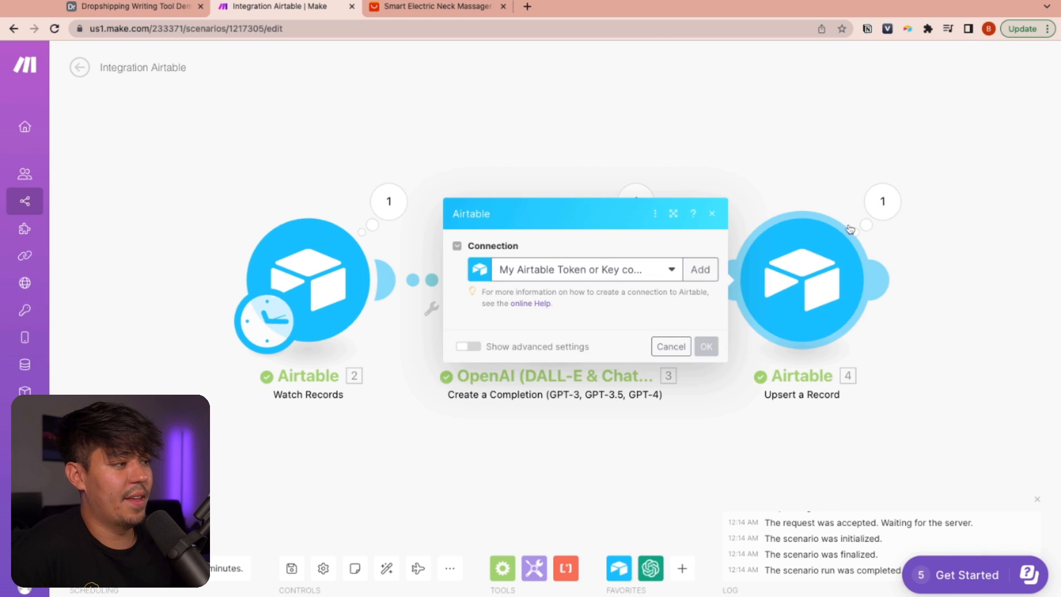
{"action": "left_click", "coordinate": [858, 209]}
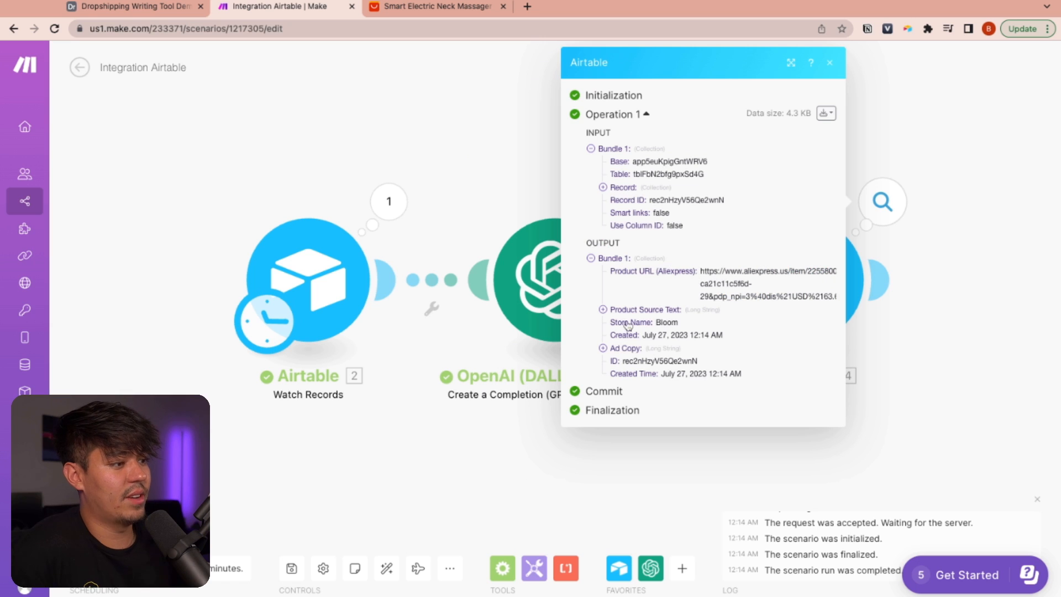
{"action": "left_click", "coordinate": [313, 35]}
{"action": "left_click", "coordinate": [317, 63]}
Switch to the Airtable base and read through the full Ad Copy text of the second record.
{"action": "left_click", "coordinate": [150, 12]}
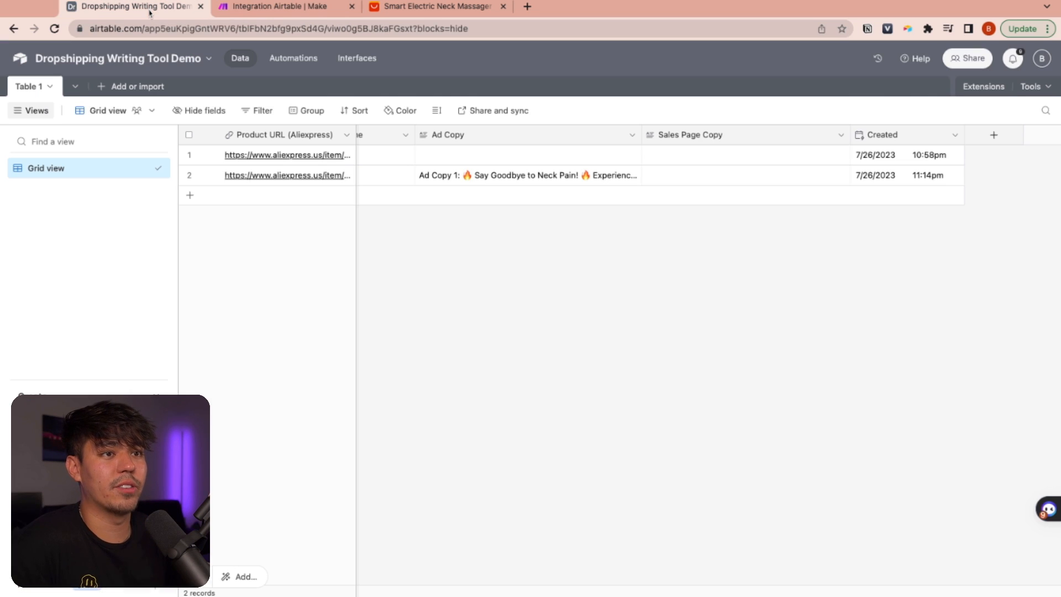
{"action": "left_click", "coordinate": [497, 179]}
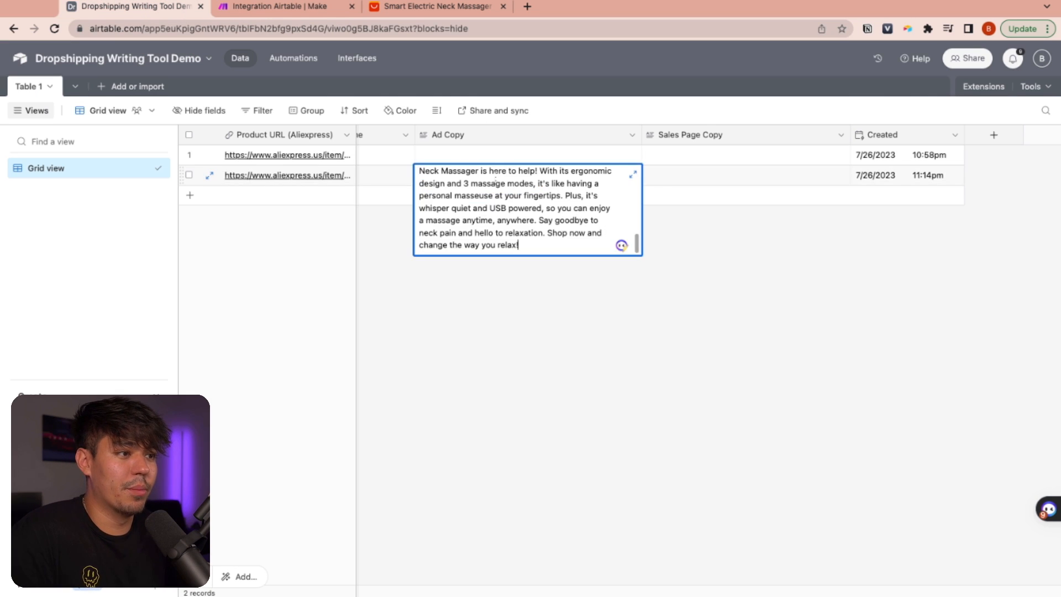
{"action": "scroll", "coordinate": [499, 220], "scroll_direction": "up", "scroll_amount": 10}
{"action": "scroll", "coordinate": [514, 226], "scroll_direction": "down", "scroll_amount": 10}
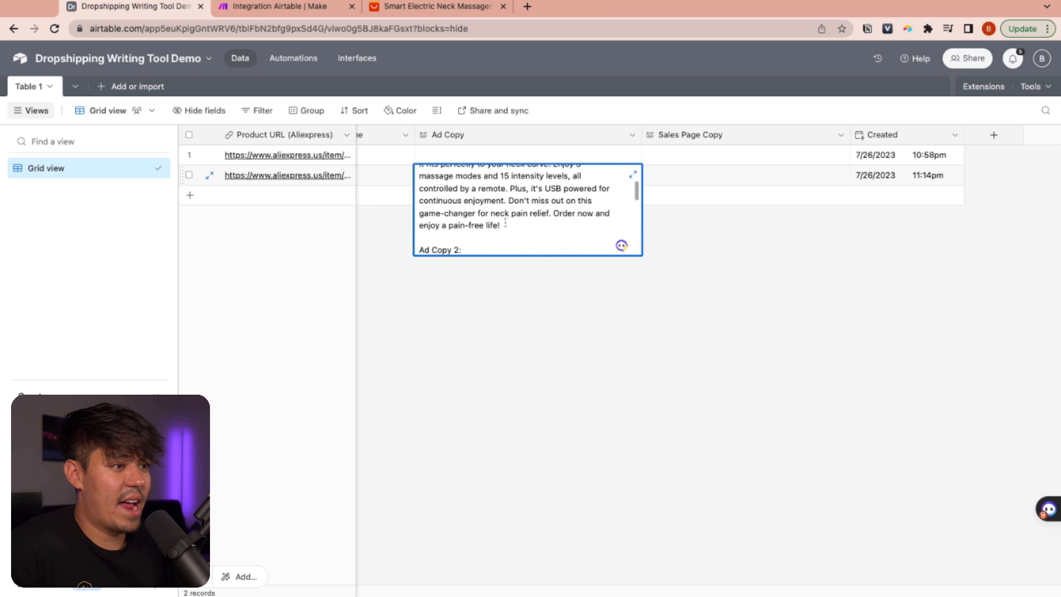
{"action": "scroll", "coordinate": [526, 233], "scroll_direction": "up", "scroll_amount": 10}
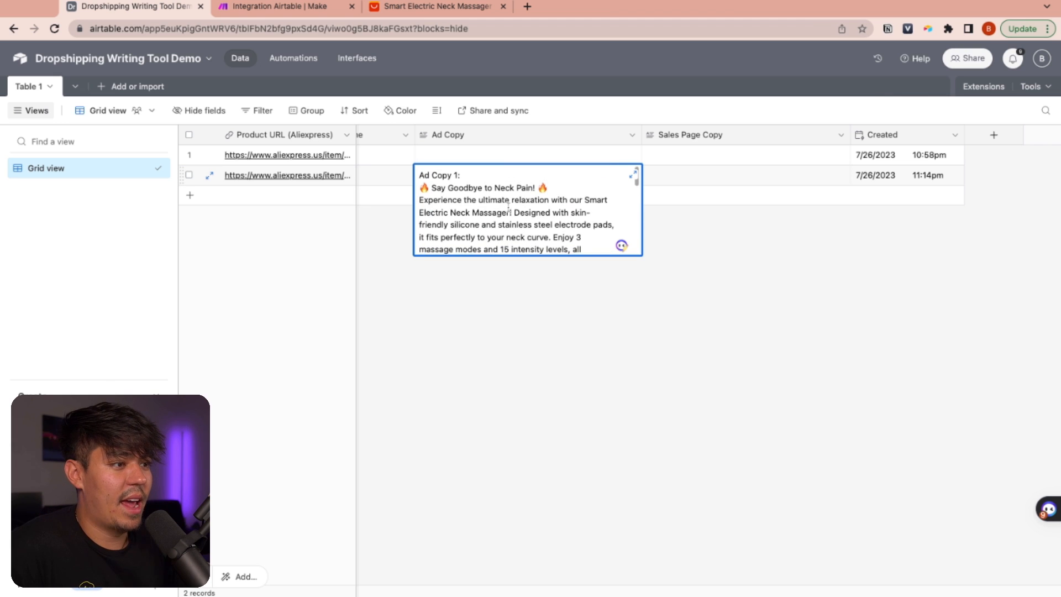
Compare the second record's Sales Page Copy field with its Ad Copy and the other columns in the Airtable table.
{"action": "left_click", "coordinate": [697, 181]}
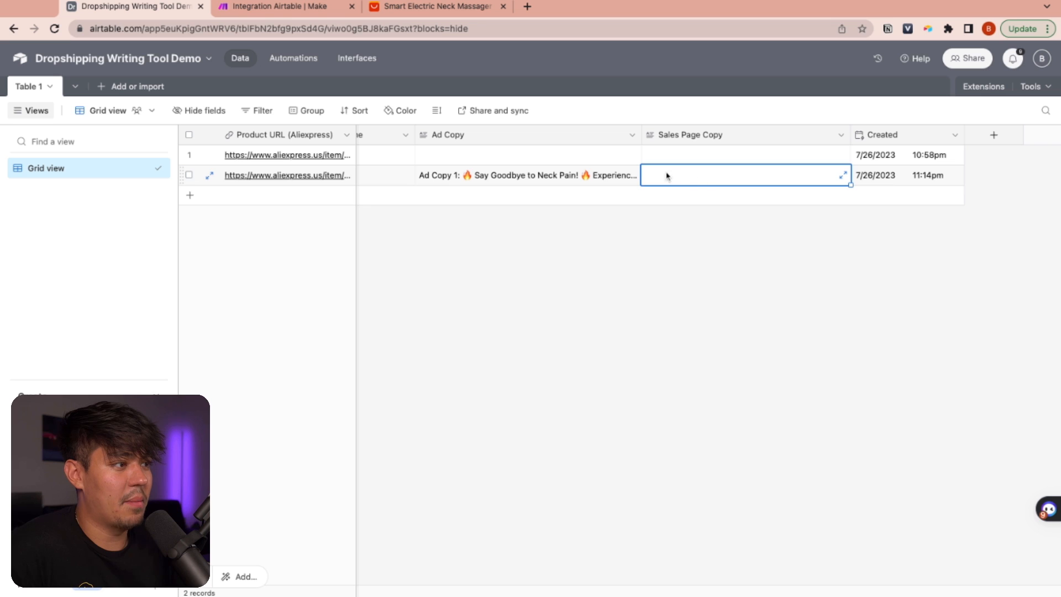
{"action": "left_click", "coordinate": [297, 15]}
{"action": "left_click", "coordinate": [126, 8]}
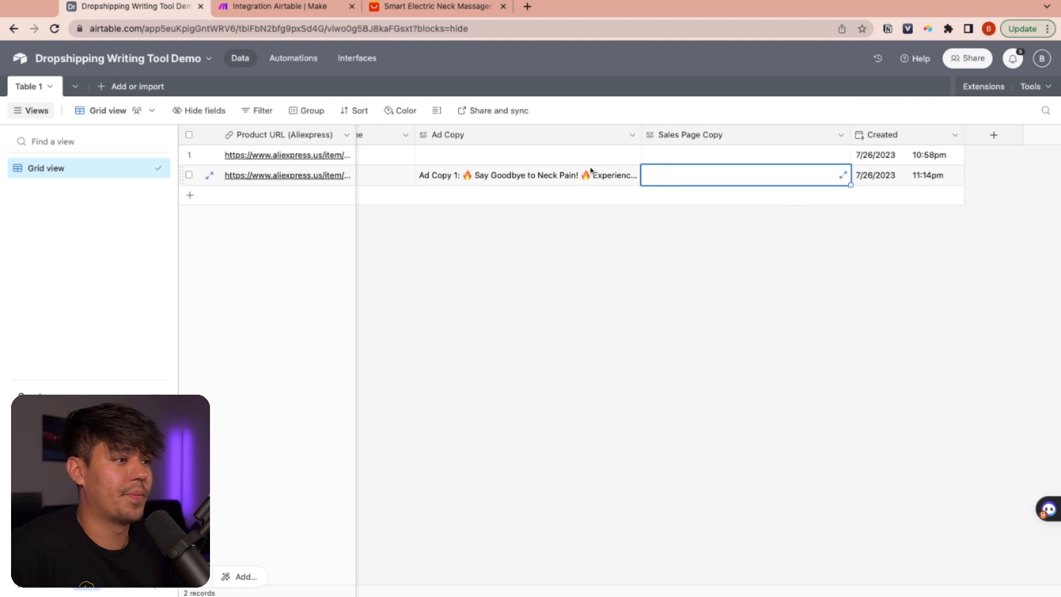
{"action": "scroll", "coordinate": [415, 176], "scroll_direction": "left", "scroll_amount": 5}
{"action": "scroll", "coordinate": [881, 175], "scroll_direction": "right", "scroll_amount": 5}
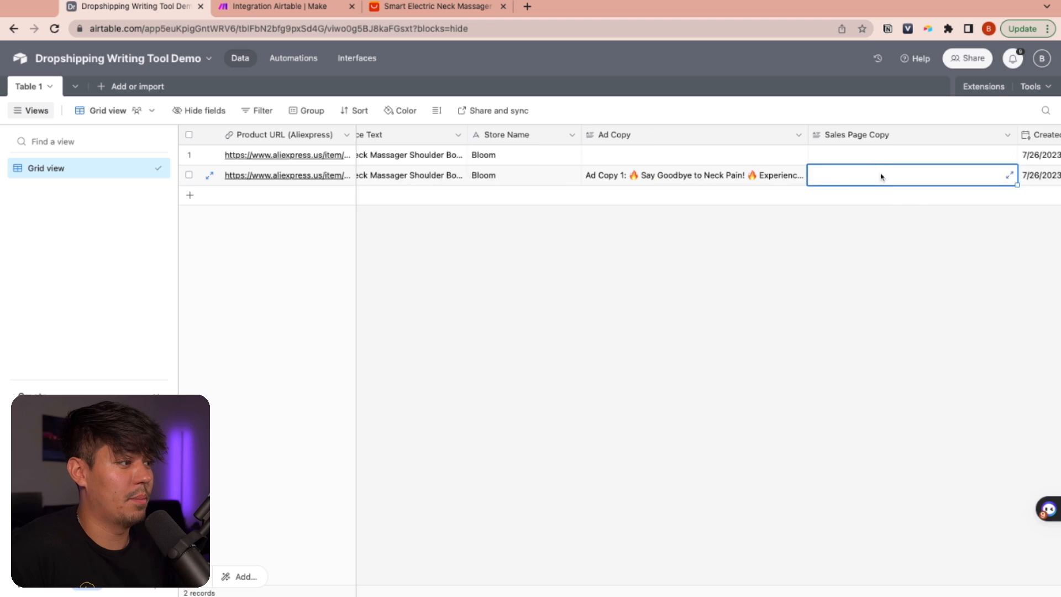
{"action": "scroll", "coordinate": [601, 177], "scroll_direction": "left", "scroll_amount": 4}
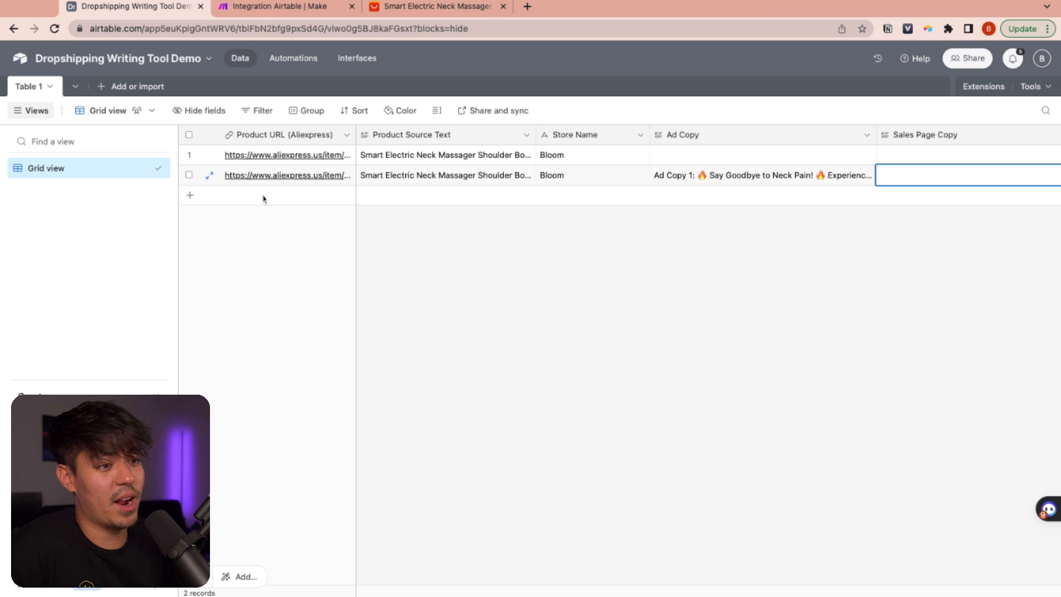
{"action": "scroll", "coordinate": [755, 183], "scroll_direction": "right", "scroll_amount": 2}
{"action": "left_click", "coordinate": [691, 182]}
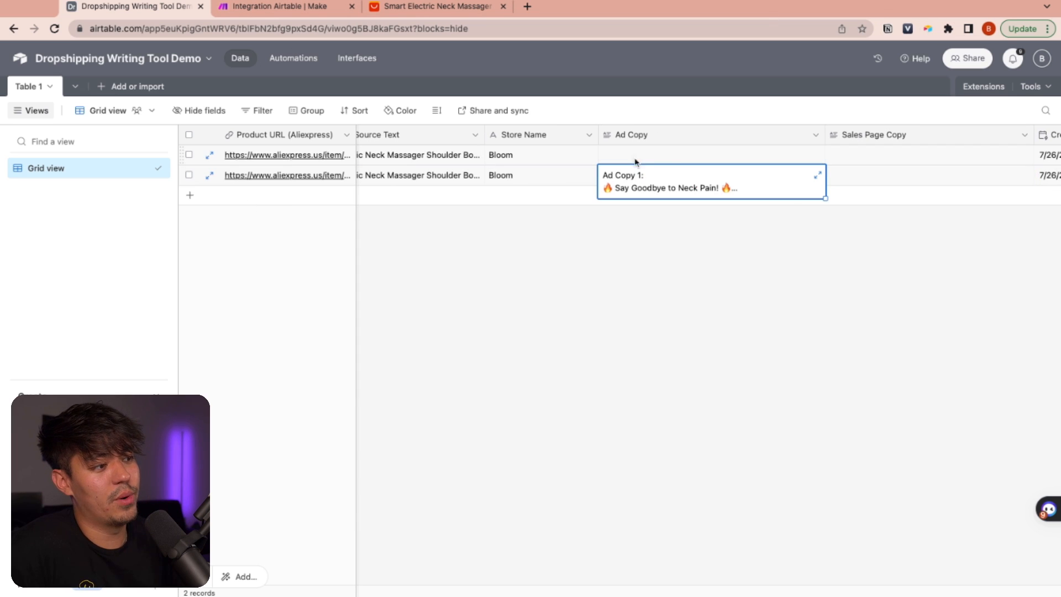
{"action": "left_click", "coordinate": [933, 177]}
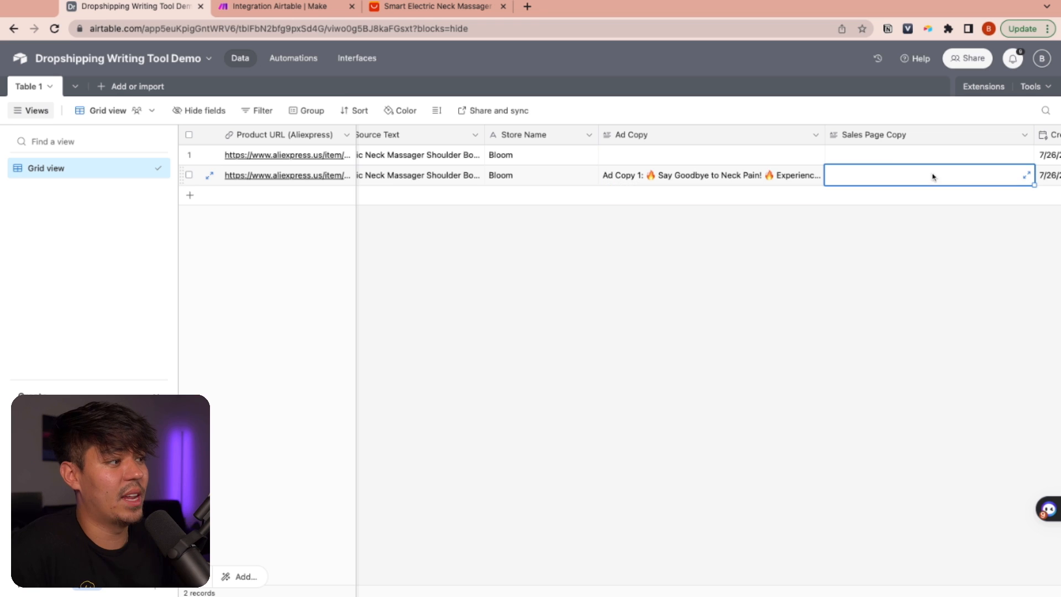
Return to the Make scenario and spread out the OpenAI and Upsert a Record modules to make room for a second branch.
{"action": "left_click", "coordinate": [258, 7]}
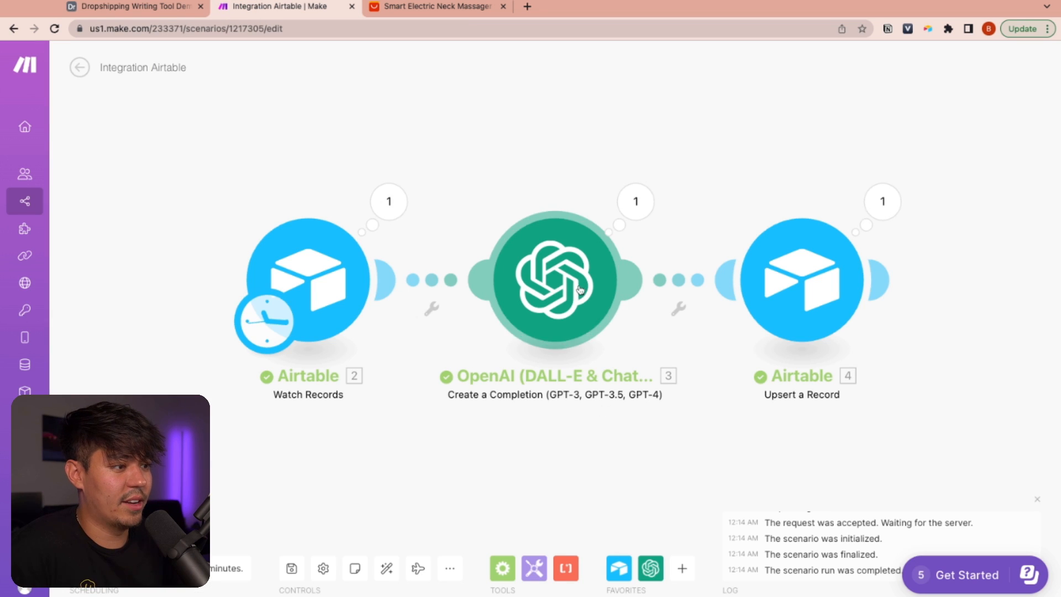
{"action": "left_click_drag", "start_coordinate": [581, 290], "coordinate": [581, 199]}
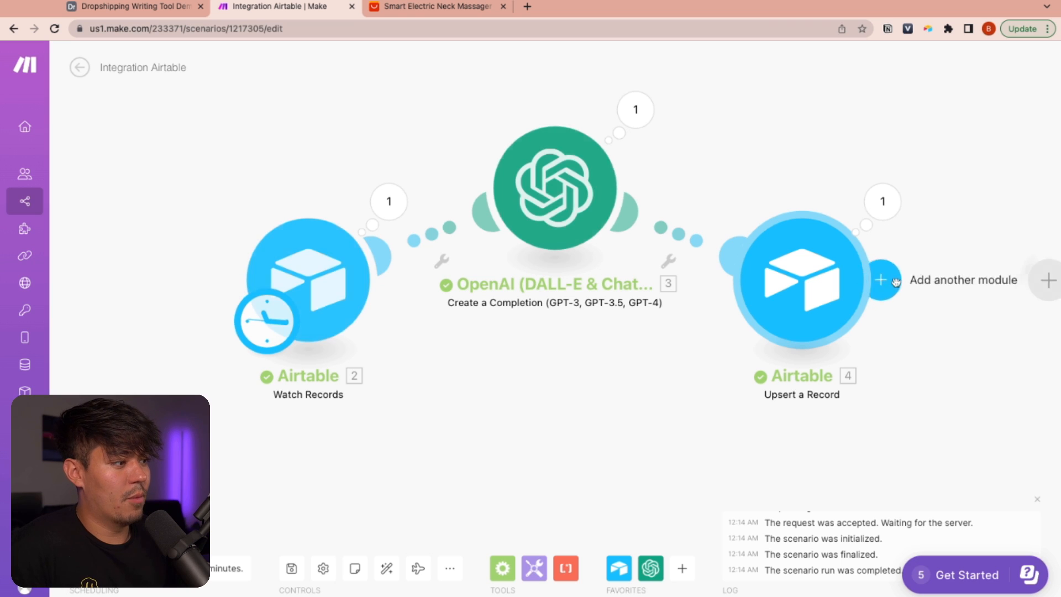
{"action": "left_click_drag", "start_coordinate": [809, 281], "coordinate": [886, 320]}
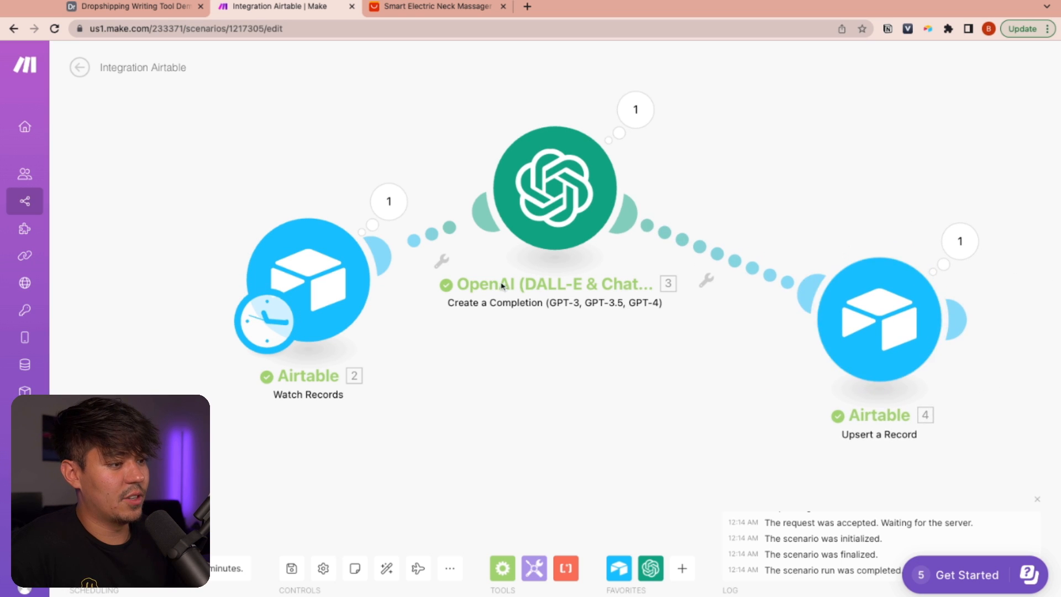
{"action": "left_click_drag", "start_coordinate": [928, 366], "coordinate": [882, 343]}
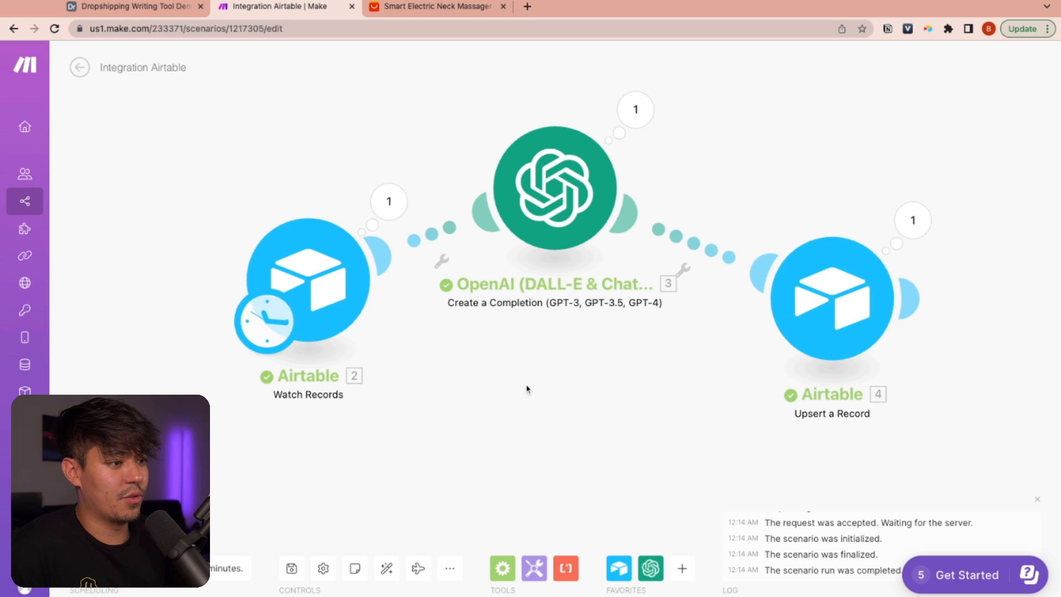
{"action": "right_click", "coordinate": [553, 420]}
{"action": "left_click", "coordinate": [560, 429]}
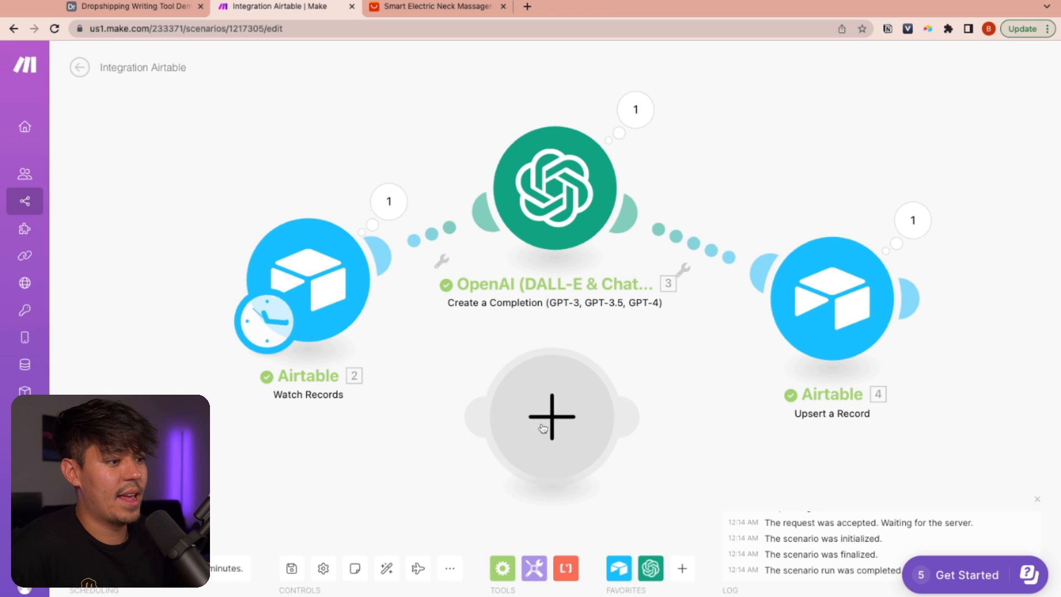
{"action": "left_click", "coordinate": [559, 419]}
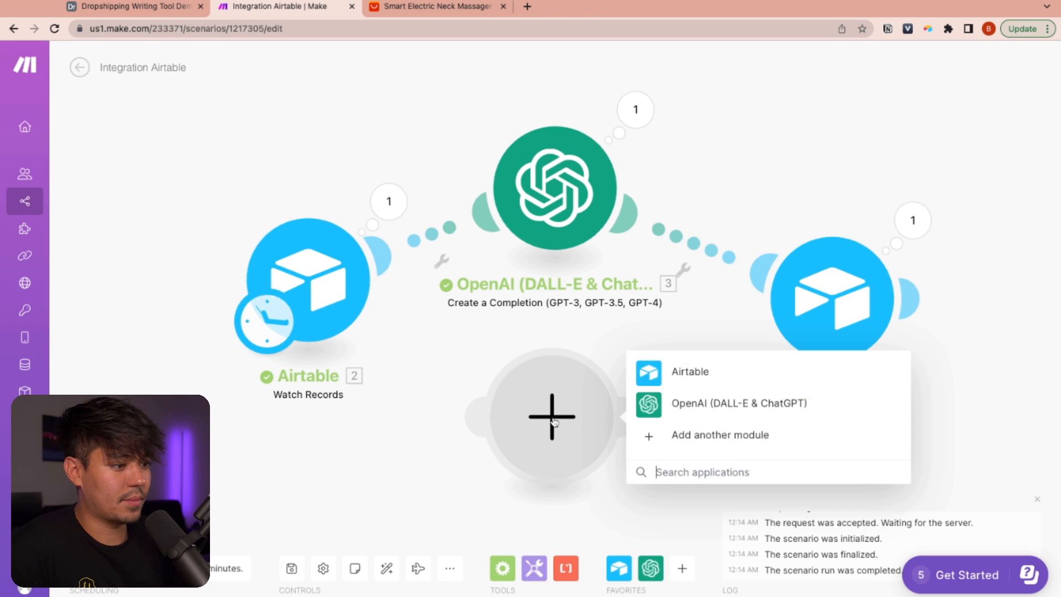
{"action": "left_click", "coordinate": [688, 403]}
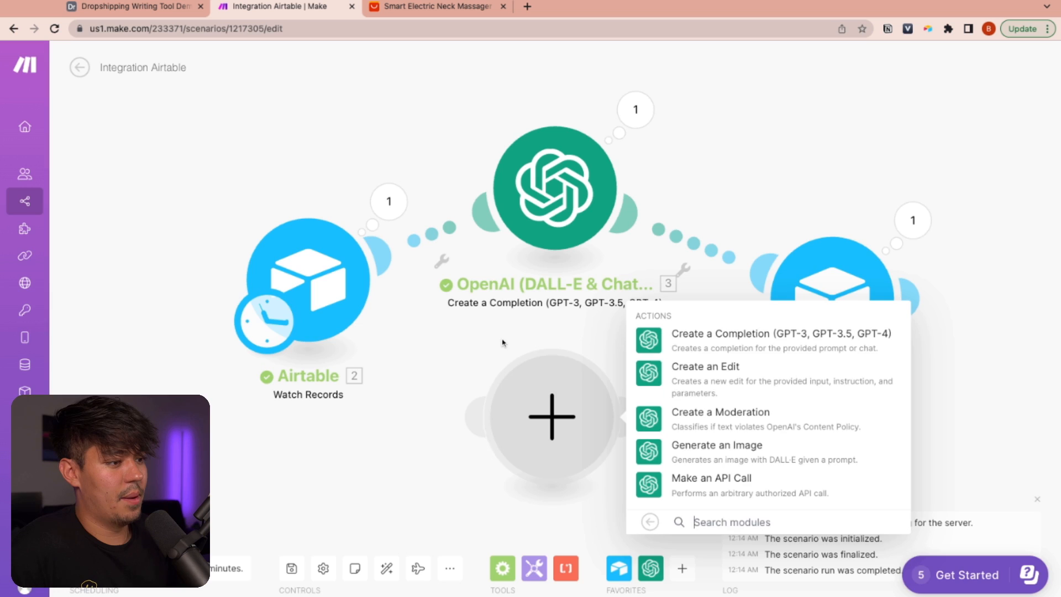
{"action": "right_click", "coordinate": [554, 396]}
{"action": "left_click", "coordinate": [596, 426]}
Clone the OpenAI Create a Completion module and place the duplicate beneath the original.
{"action": "right_click", "coordinate": [555, 199]}
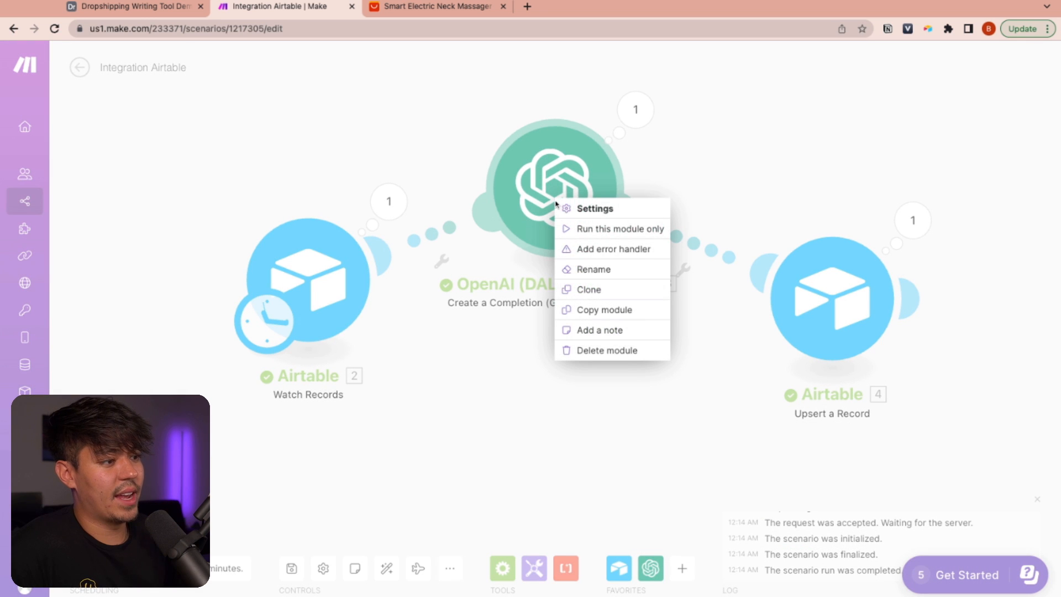
{"action": "left_click", "coordinate": [591, 310]}
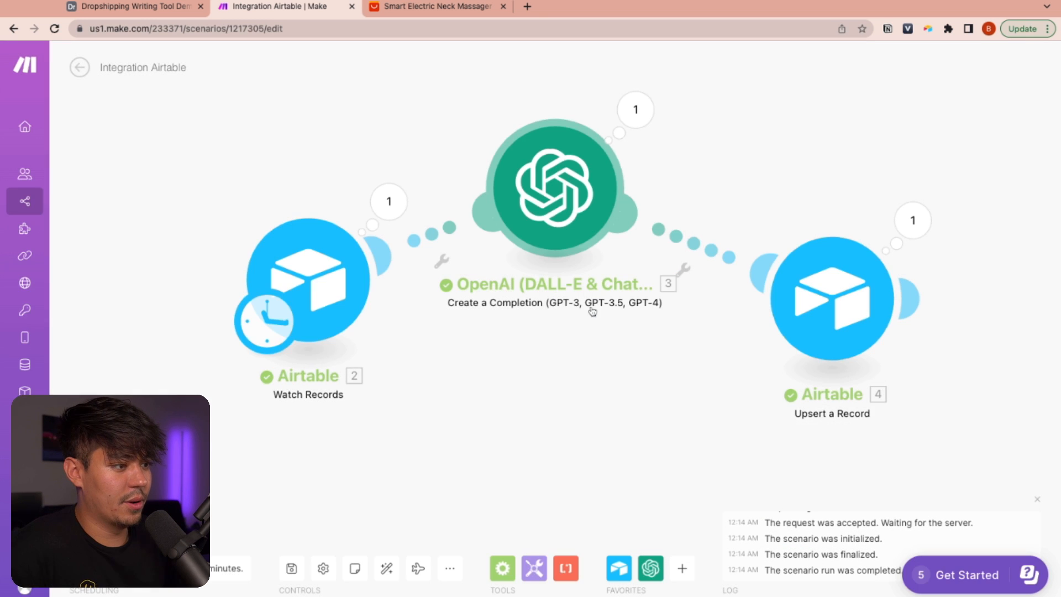
{"action": "right_click", "coordinate": [559, 186]}
{"action": "left_click", "coordinate": [592, 277]}
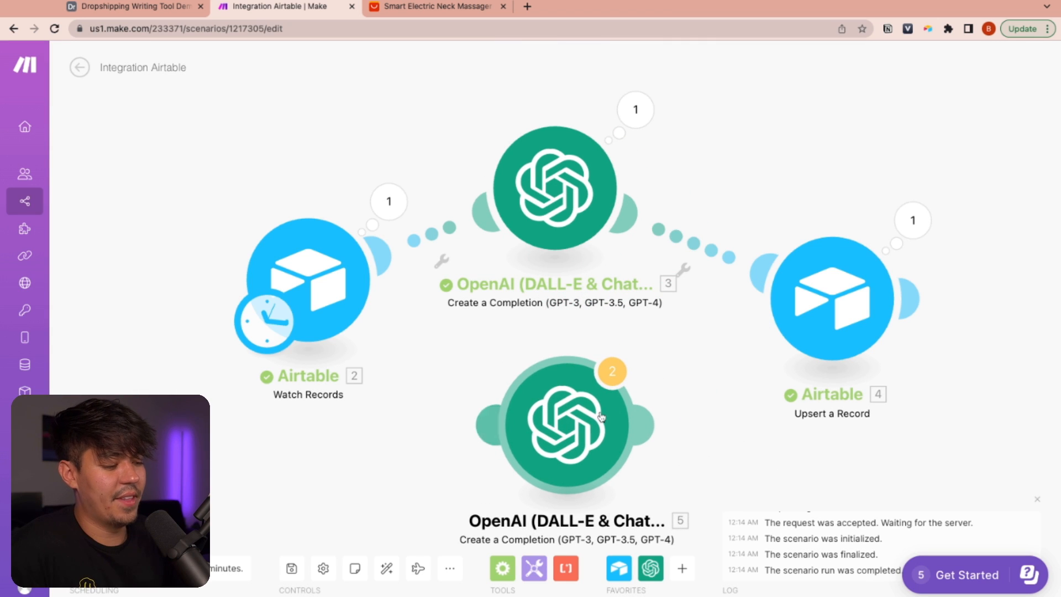
Connect the cloned OpenAI module to Watch Records as a second router branch, and align Upsert a Record with the original OpenAI module.
{"action": "left_click", "coordinate": [486, 426]}
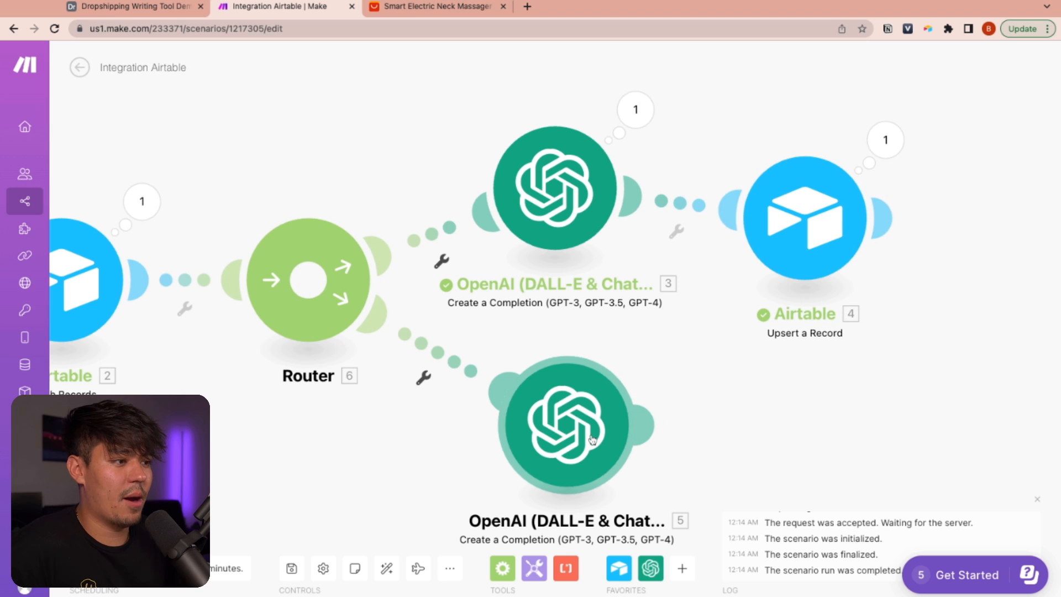
{"action": "left_click_drag", "start_coordinate": [779, 256], "coordinate": [786, 230]}
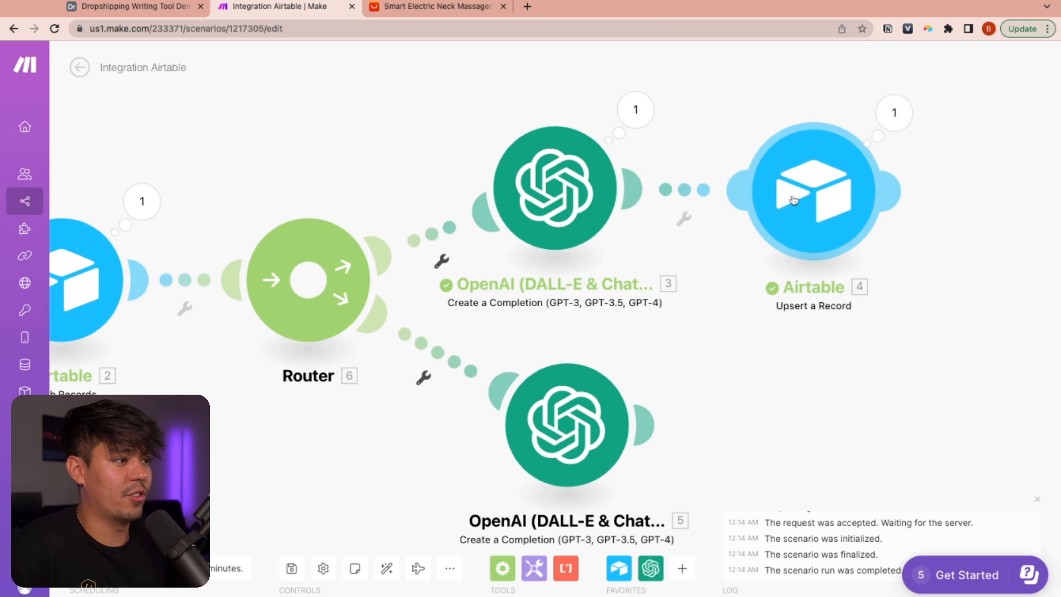
{"action": "left_click", "coordinate": [578, 442]}
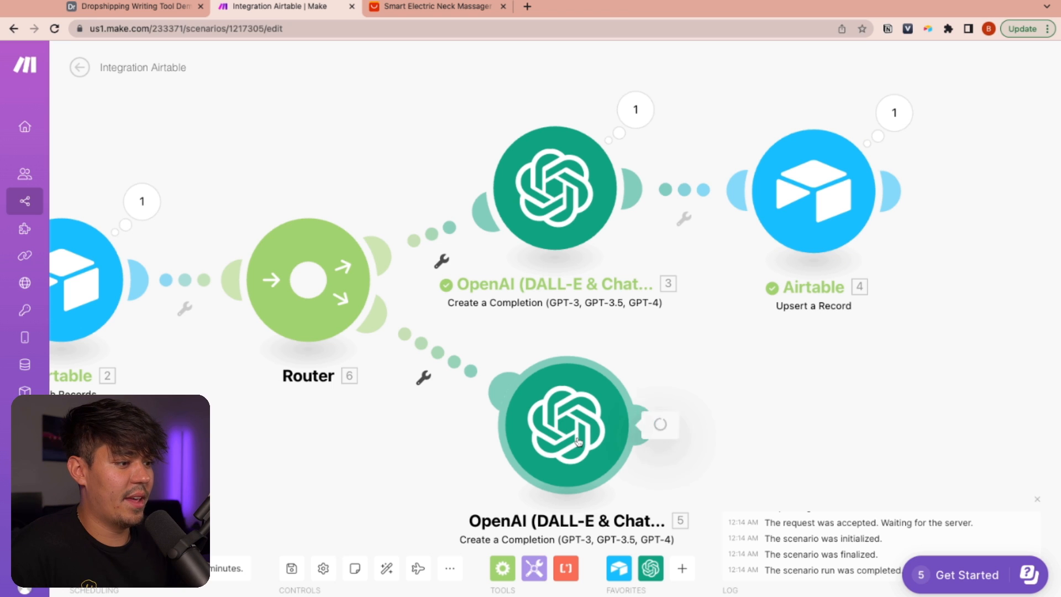
{"action": "left_click", "coordinate": [1006, 318]}
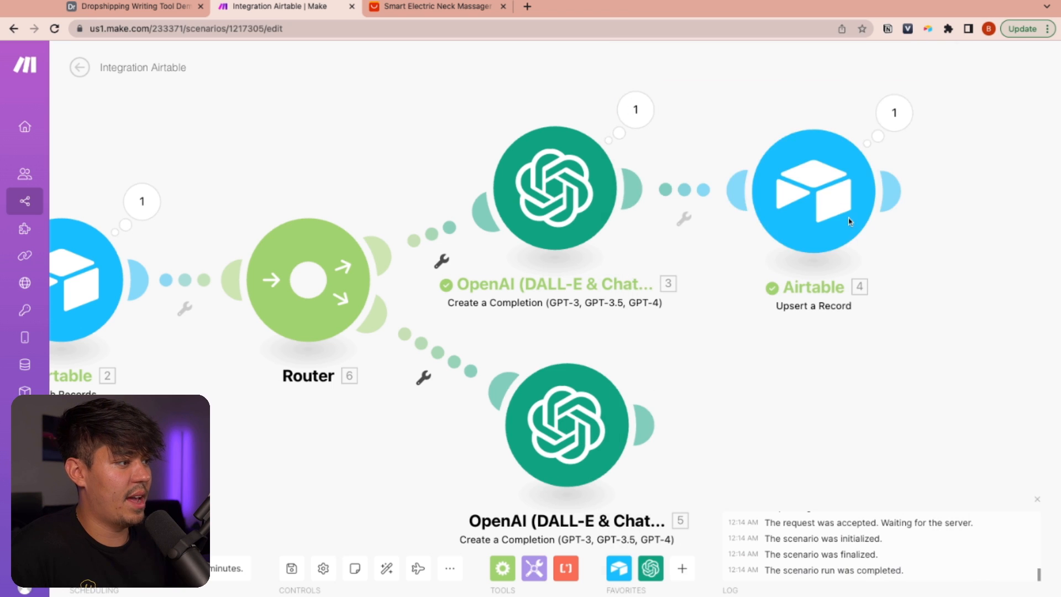
Clone the Airtable Upsert a Record module and attach the duplicate after the cloned OpenAI module on the second router branch.
{"action": "right_click", "coordinate": [825, 201]}
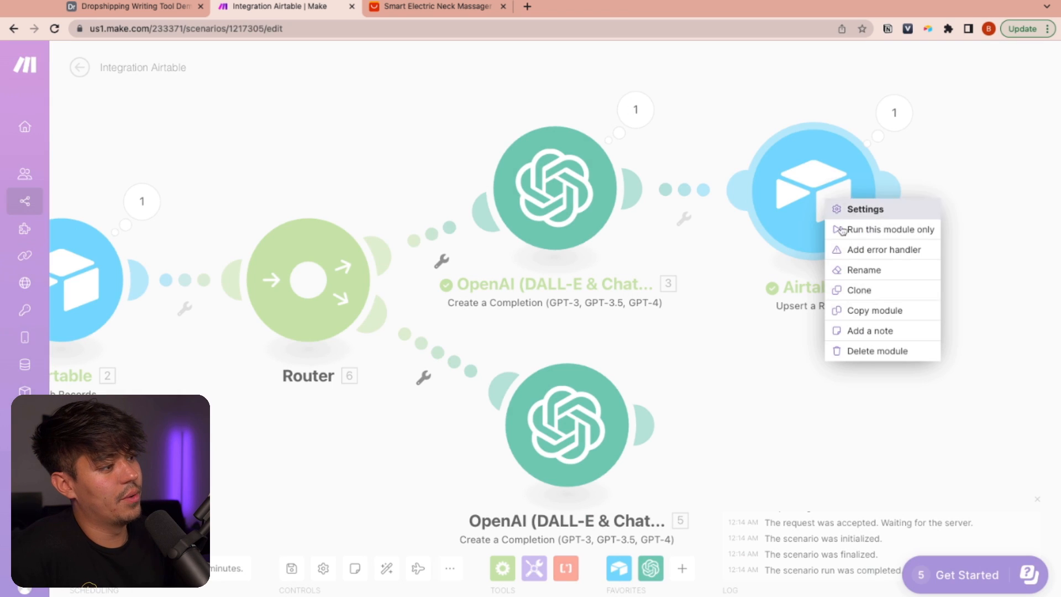
{"action": "left_click", "coordinate": [854, 314]}
{"action": "right_click", "coordinate": [834, 233]}
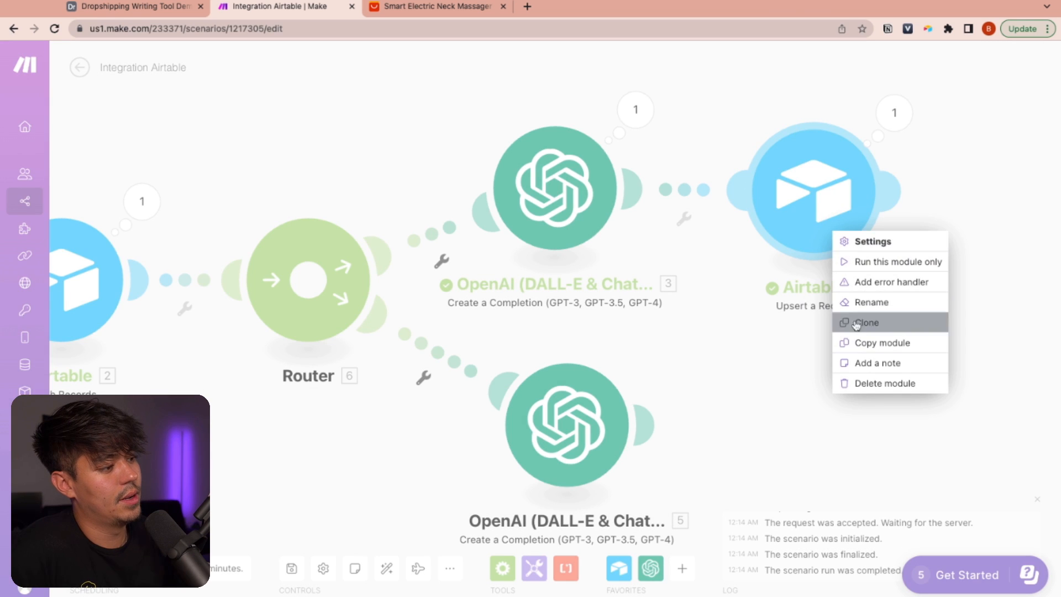
{"action": "left_click", "coordinate": [856, 325]}
{"action": "left_click_drag", "start_coordinate": [841, 231], "coordinate": [875, 386]}
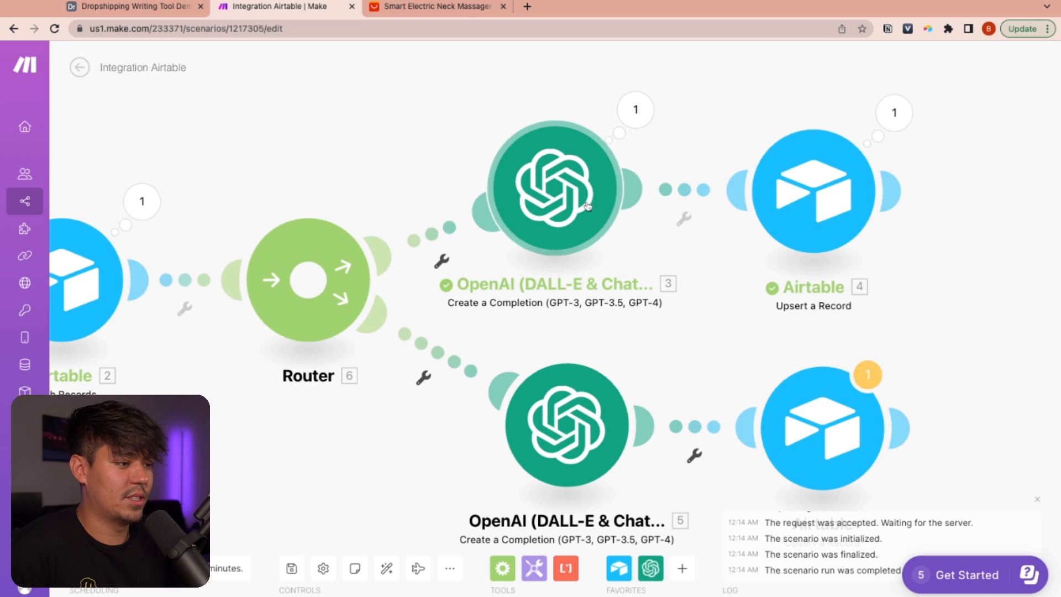
Open the cloned OpenAI module's settings and replace the system message text after "You are an expert" with "sales page copywriter. Your job is".
{"action": "scroll", "coordinate": [285, 169], "scroll_direction": "left", "scroll_amount": 4}
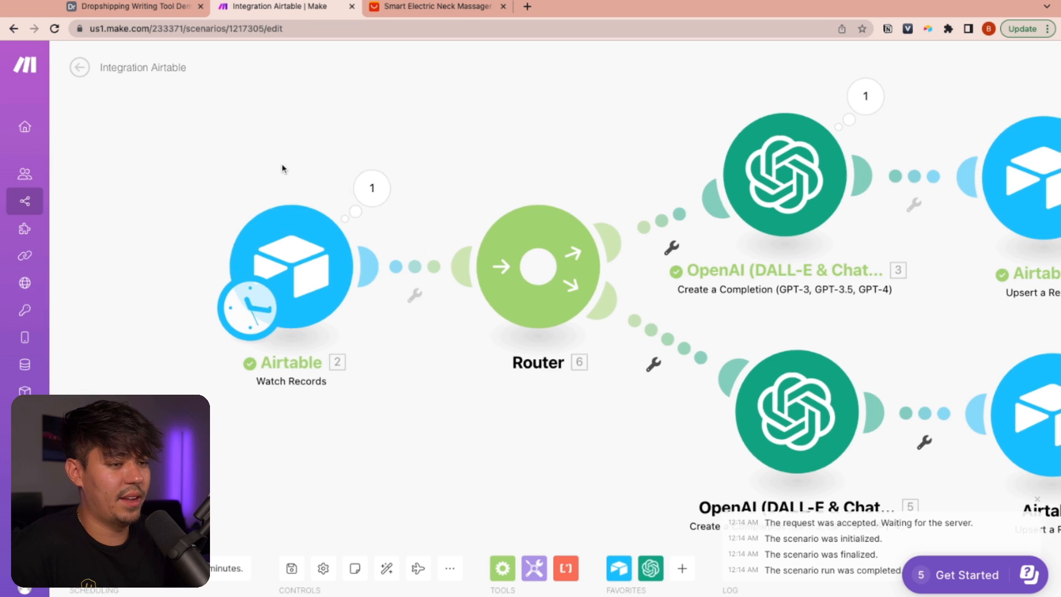
{"action": "left_click_drag", "start_coordinate": [282, 165], "coordinate": [267, 166]}
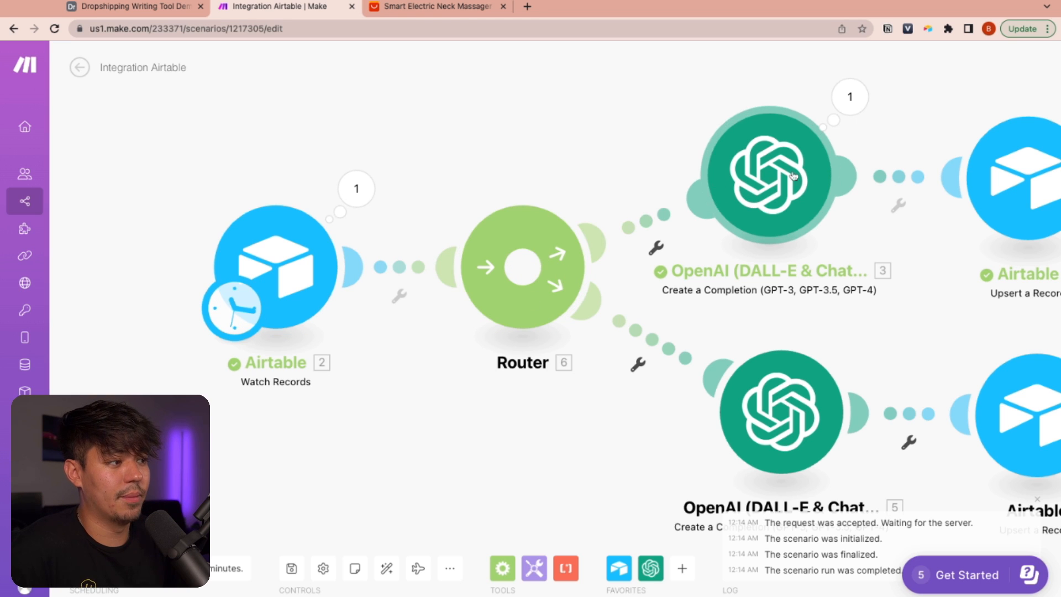
{"action": "left_click_drag", "start_coordinate": [794, 176], "coordinate": [520, 185]}
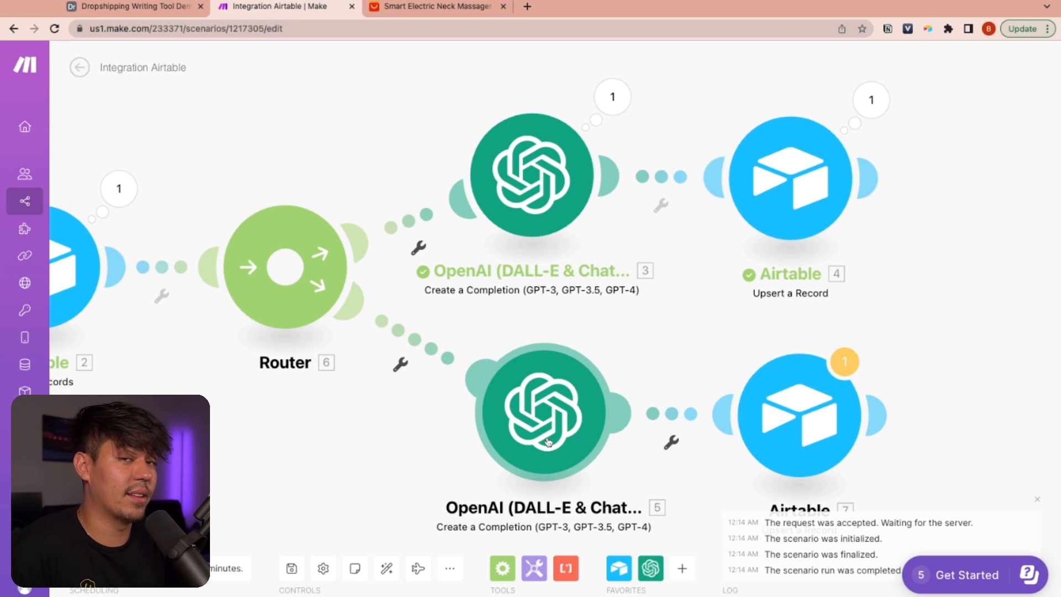
{"action": "scroll", "coordinate": [840, 414], "scroll_direction": "down", "scroll_amount": 2}
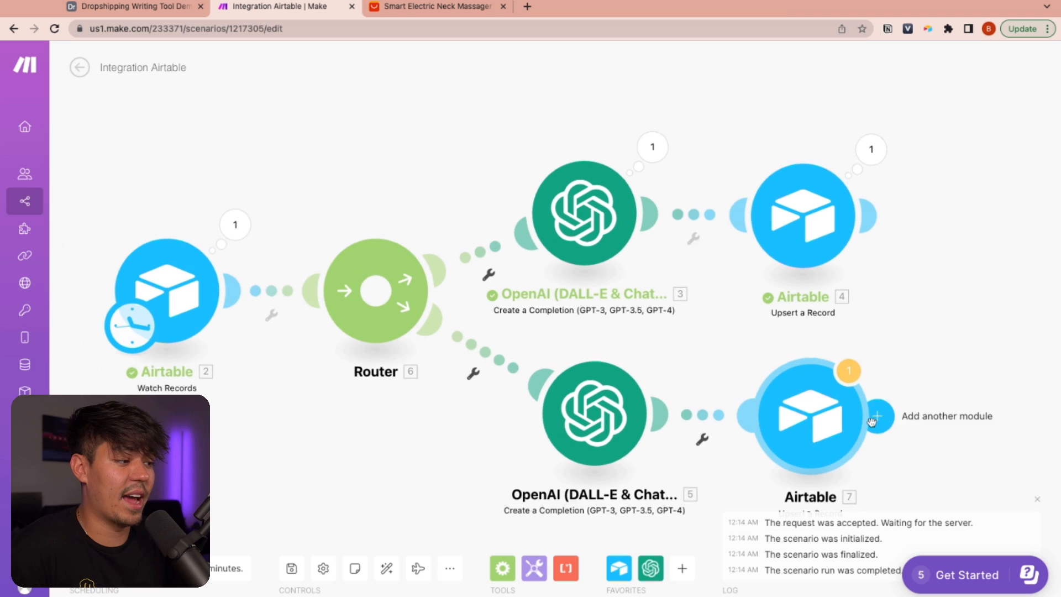
{"action": "left_click", "coordinate": [663, 414]}
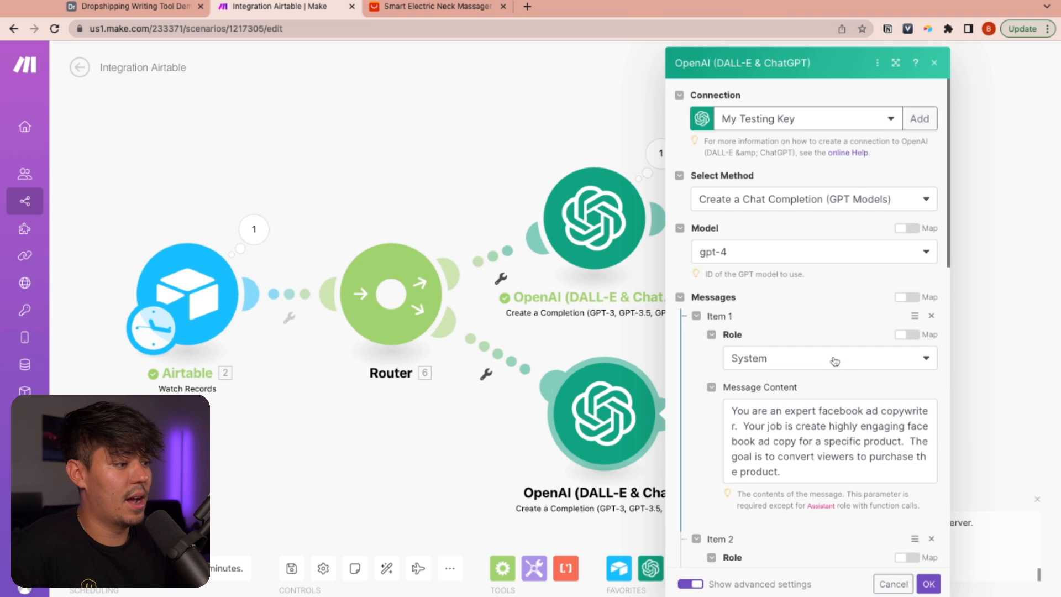
{"action": "scroll", "coordinate": [795, 316], "scroll_direction": "down", "scroll_amount": 1}
{"action": "scroll", "coordinate": [807, 310], "scroll_direction": "up", "scroll_amount": 3}
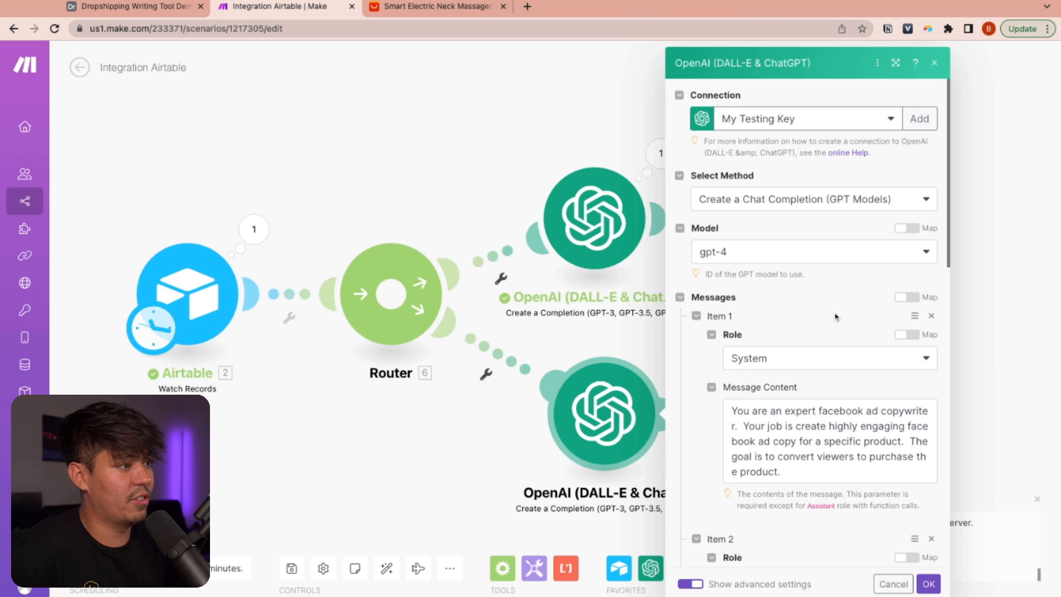
{"action": "scroll", "coordinate": [829, 280], "scroll_direction": "down", "scroll_amount": 3}
{"action": "left_click_drag", "start_coordinate": [801, 342], "coordinate": [822, 280]}
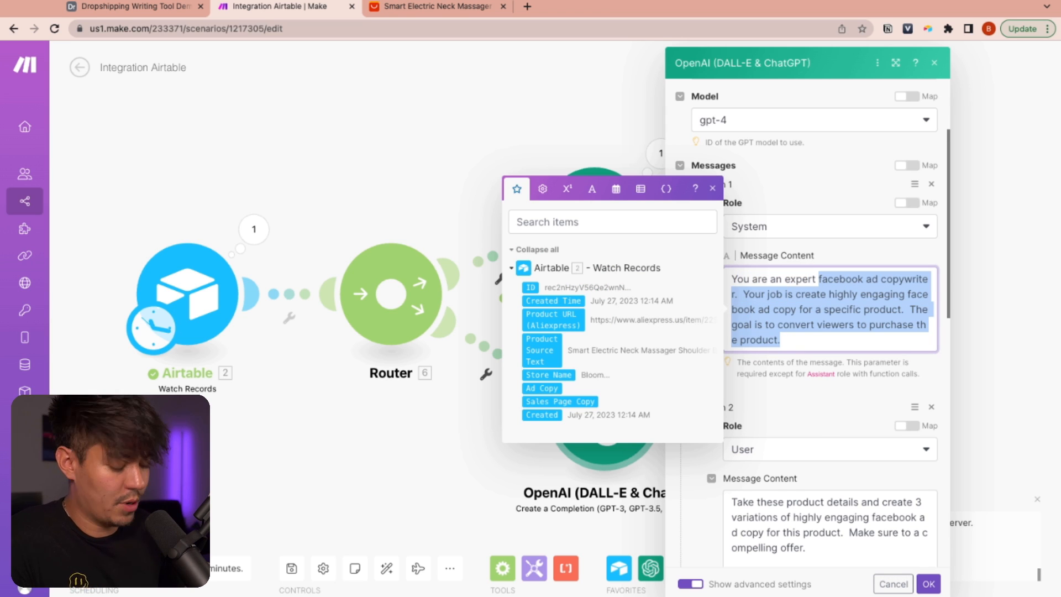
{"action": "type", "text": "sales page copywriter. Your job is "}
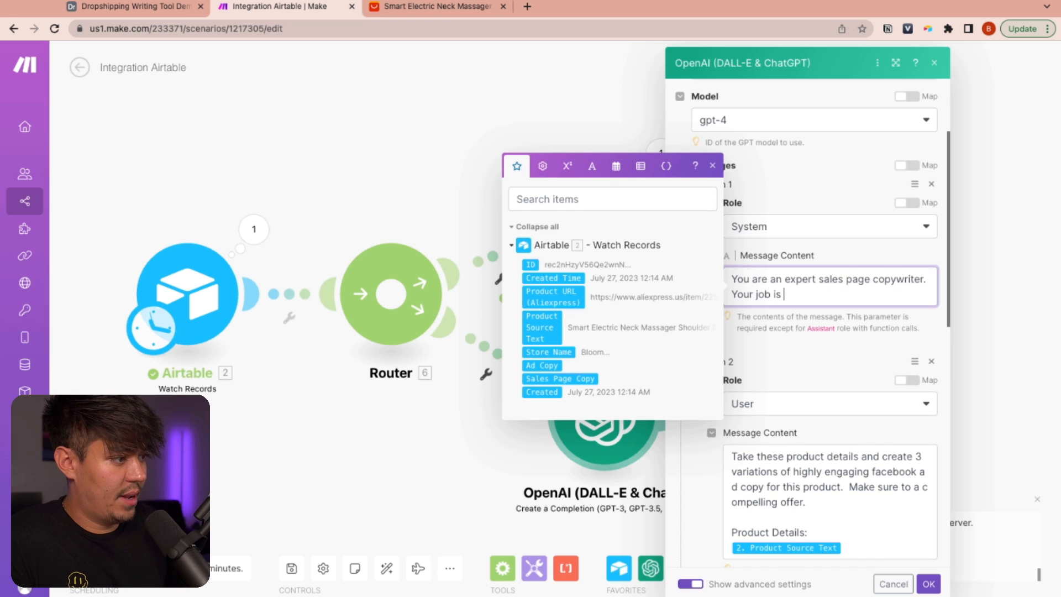
Complete the system message with "to take basic product details and write highly converting copy for a sales page.".
{"action": "type", "text": "to take"}
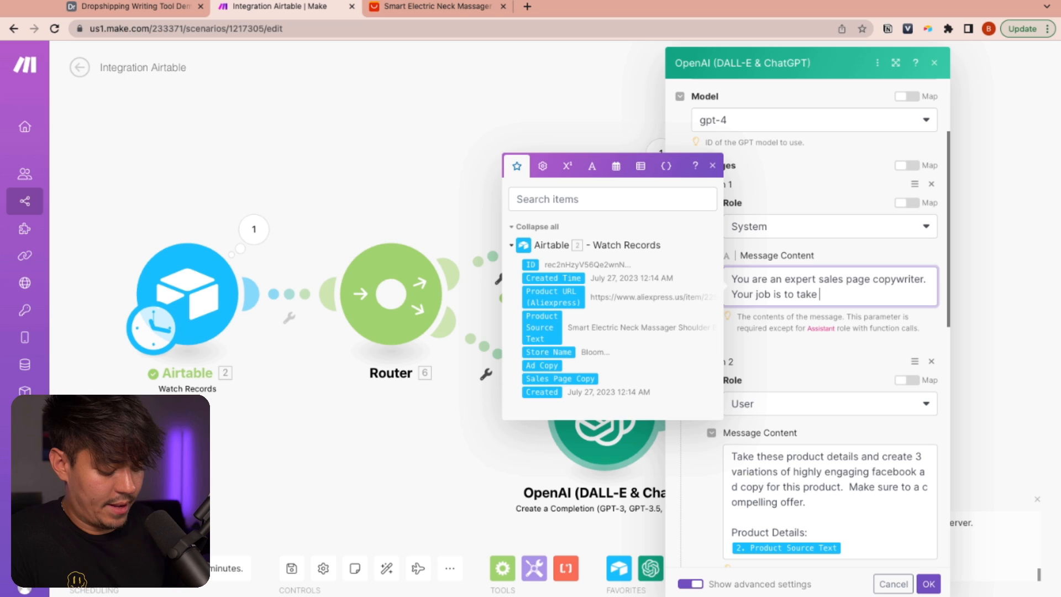
{"action": "type", "text": " basic product details and"}
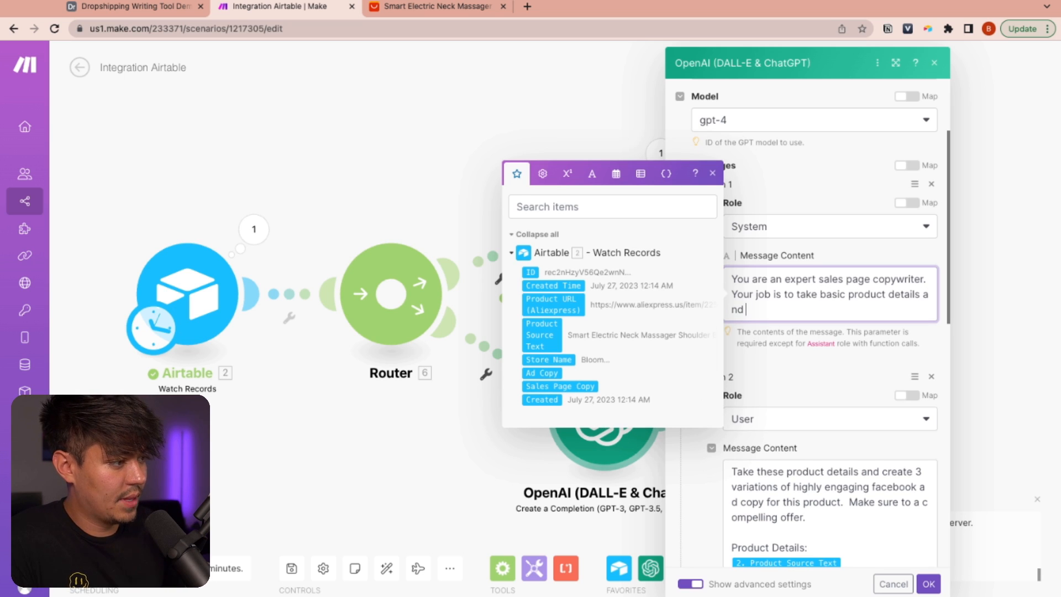
{"action": "type", "text": " write highly converting"}
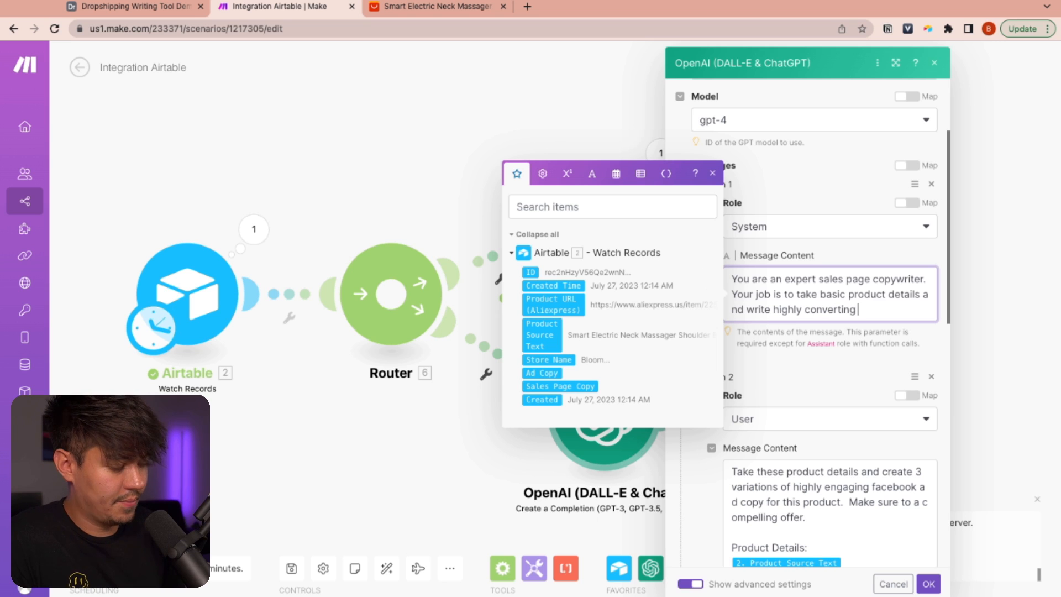
{"action": "type", "text": " copy for a sales page."}
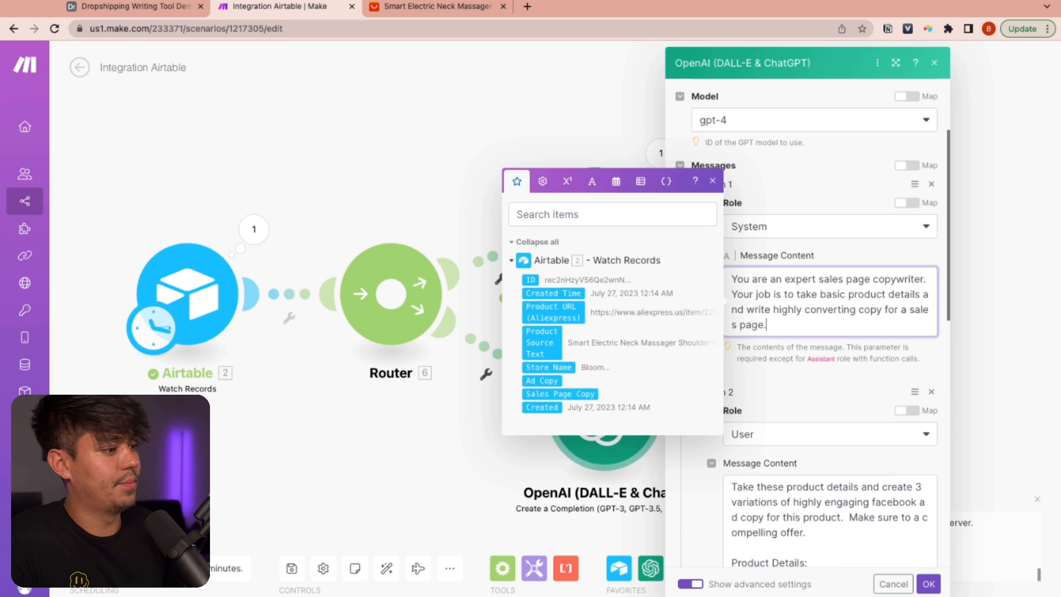
{"action": "left_click", "coordinate": [787, 399]}
Replace the user message's Facebook ad request after "create" with "detailed and highly converting website copy that will be used on a sales page.".
{"action": "scroll", "coordinate": [787, 399], "scroll_direction": "down", "scroll_amount": 3}
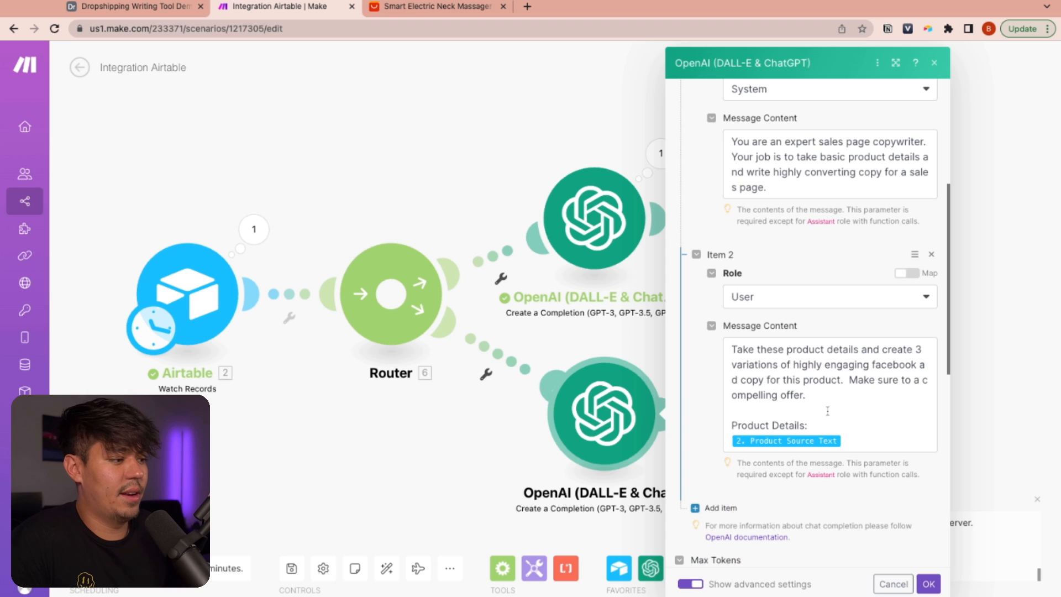
{"action": "left_click_drag", "start_coordinate": [808, 395], "coordinate": [899, 304]}
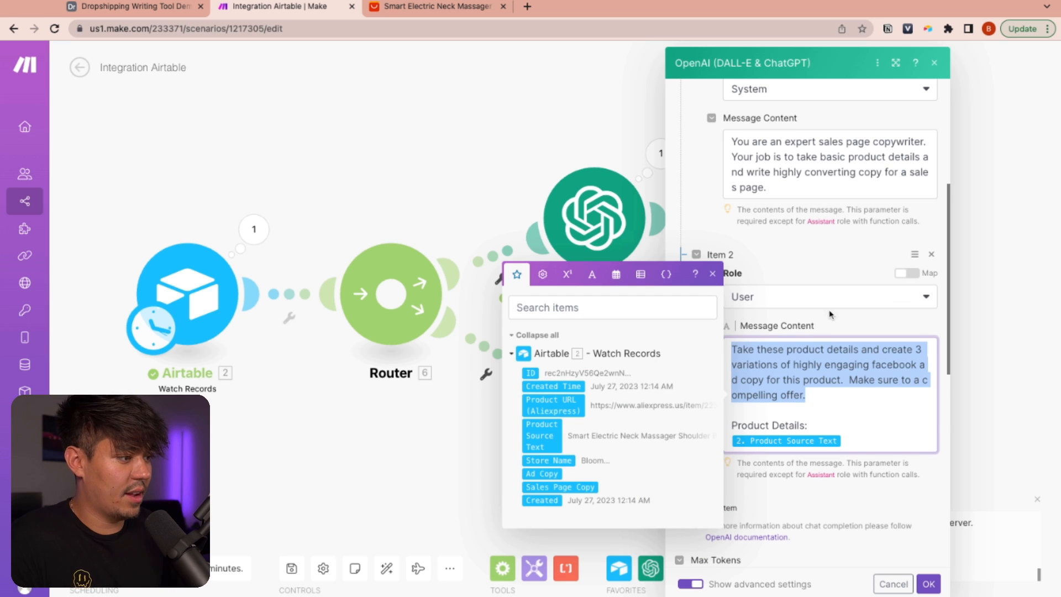
{"action": "scroll", "coordinate": [841, 312], "scroll_direction": "down", "scroll_amount": 1}
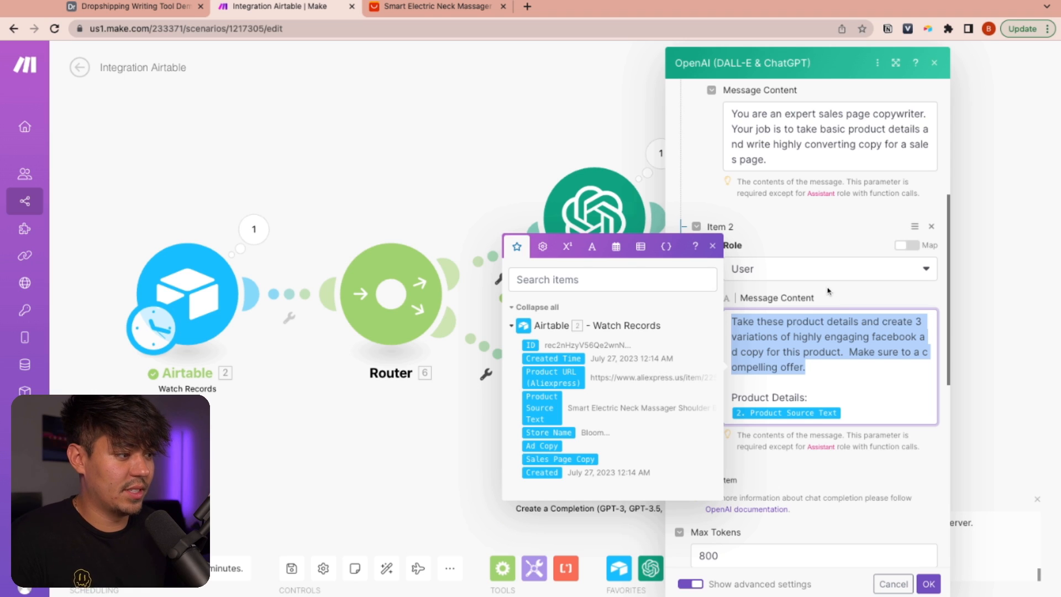
{"action": "left_click", "coordinate": [825, 353]}
{"action": "left_click_drag", "start_coordinate": [811, 368], "coordinate": [917, 322]}
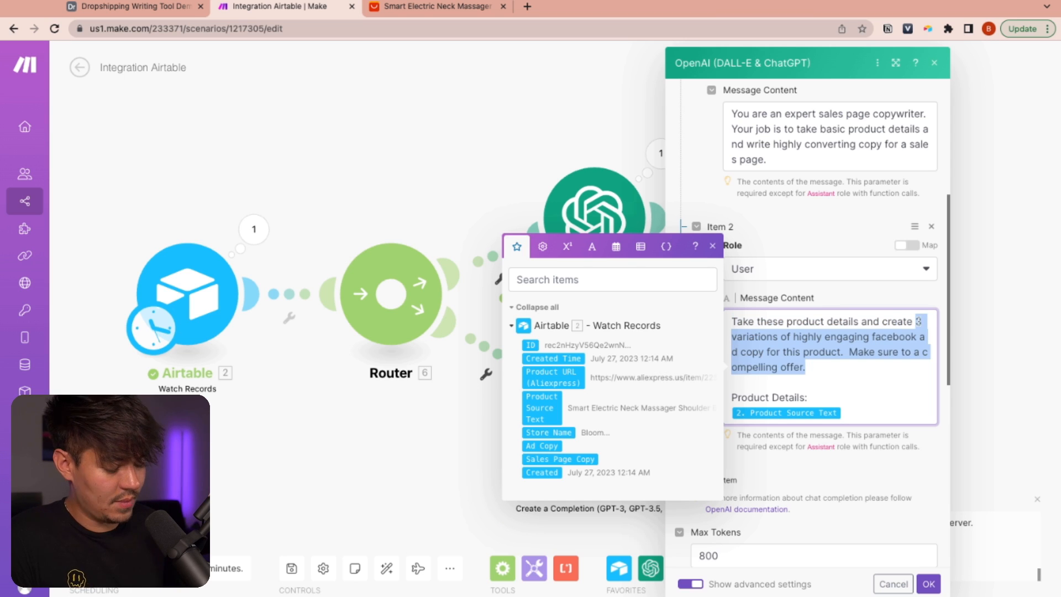
{"action": "type", "text": "a d"}
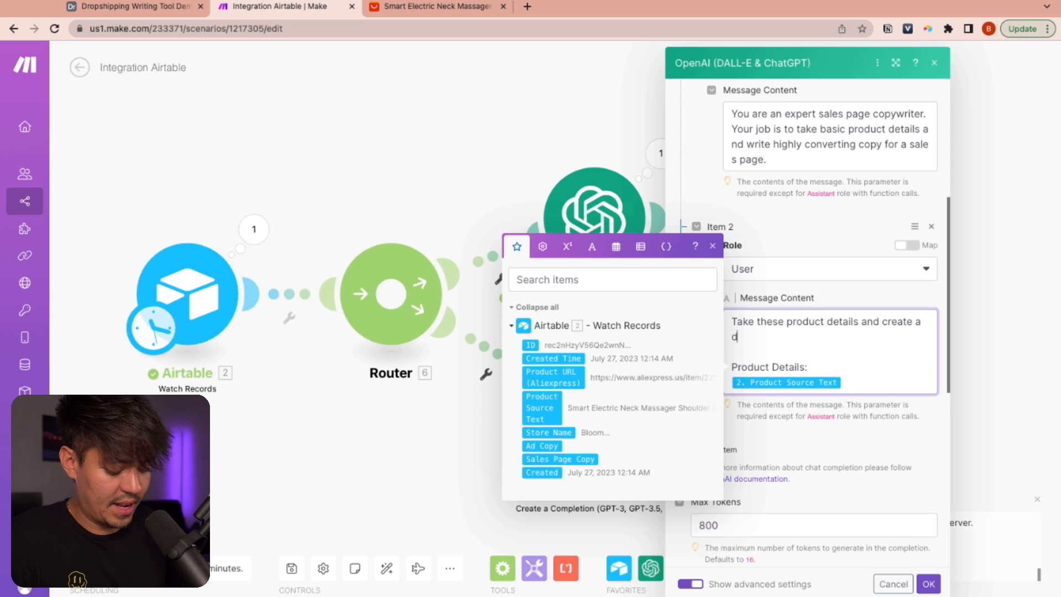
{"action": "type", "text": "etailed and high"}
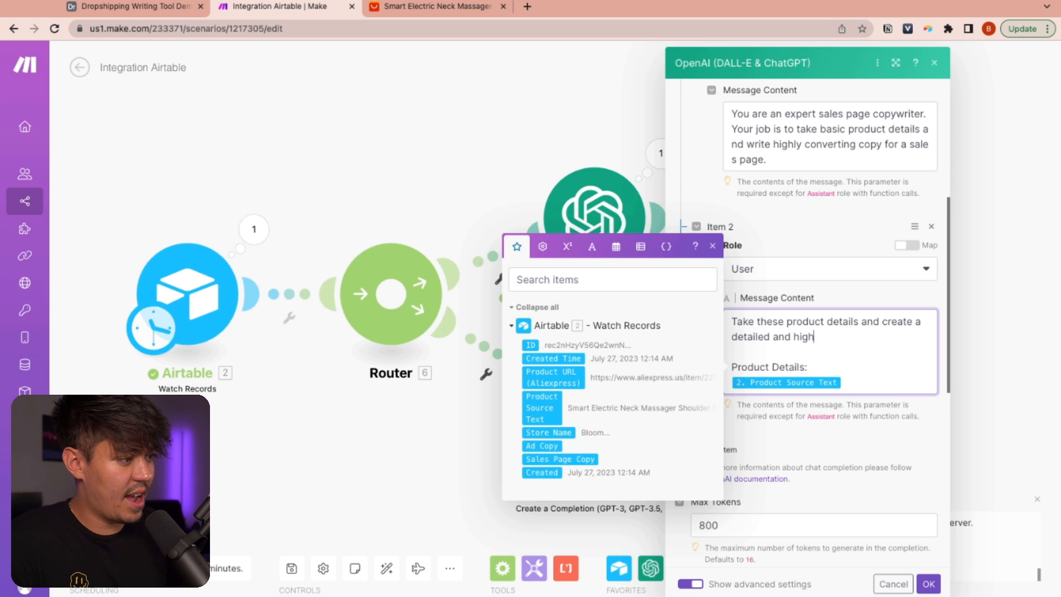
{"action": "type", "text": "ly converting"}
{"action": "key", "text": "BackSpace"}
{"action": "key", "text": "BackSpace"}
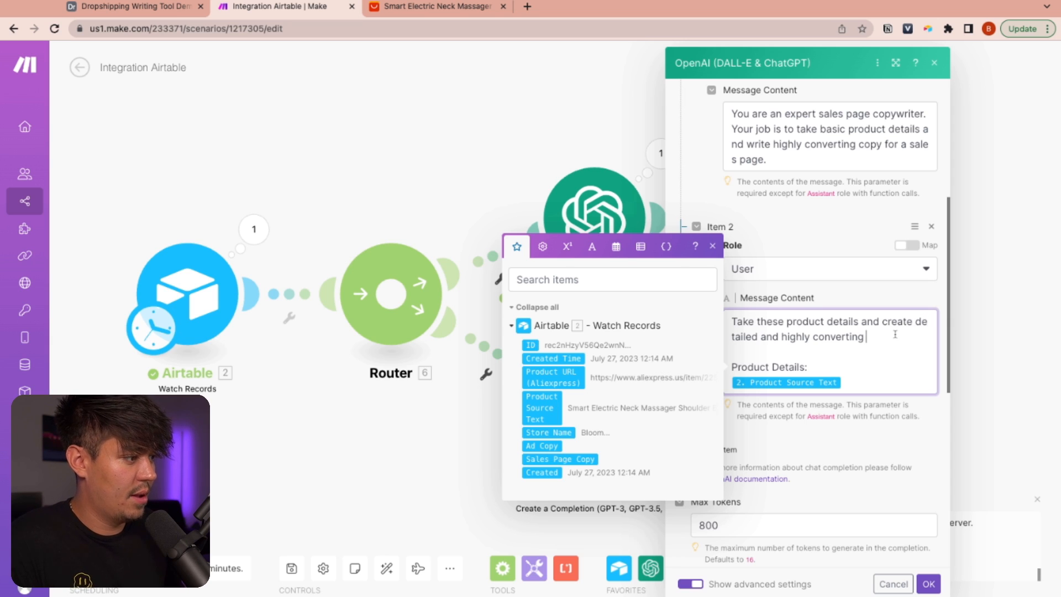
{"action": "type", "text": "website copy th"}
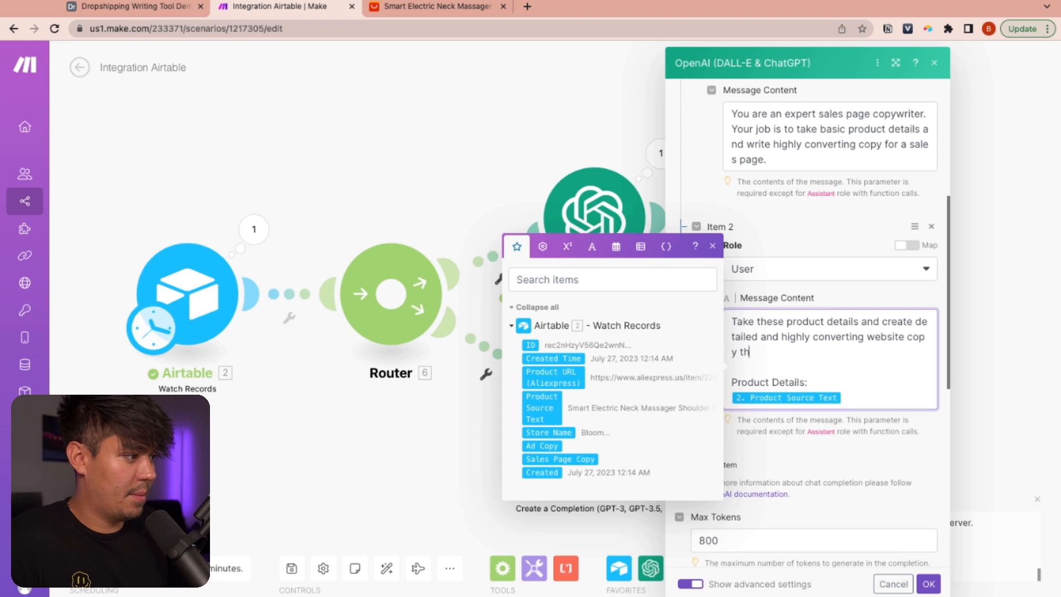
{"action": "type", "text": "at will be used on a sales page."}
Add the sentence "The goal of this sales page is to persuade visitors to purchase the product." to the user message.
{"action": "type", "text": " This"}
{"action": "type", "text": " gia"}
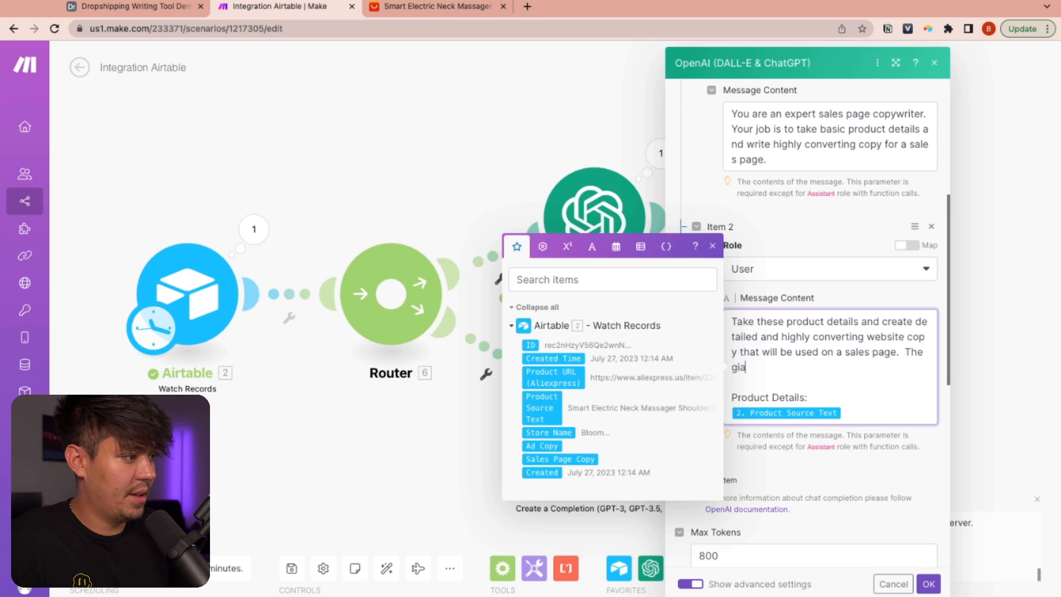
{"action": "key", "text": "BackSpace"}
{"action": "key", "text": "BackSpace"}
{"action": "type", "text": "oal of this sa"}
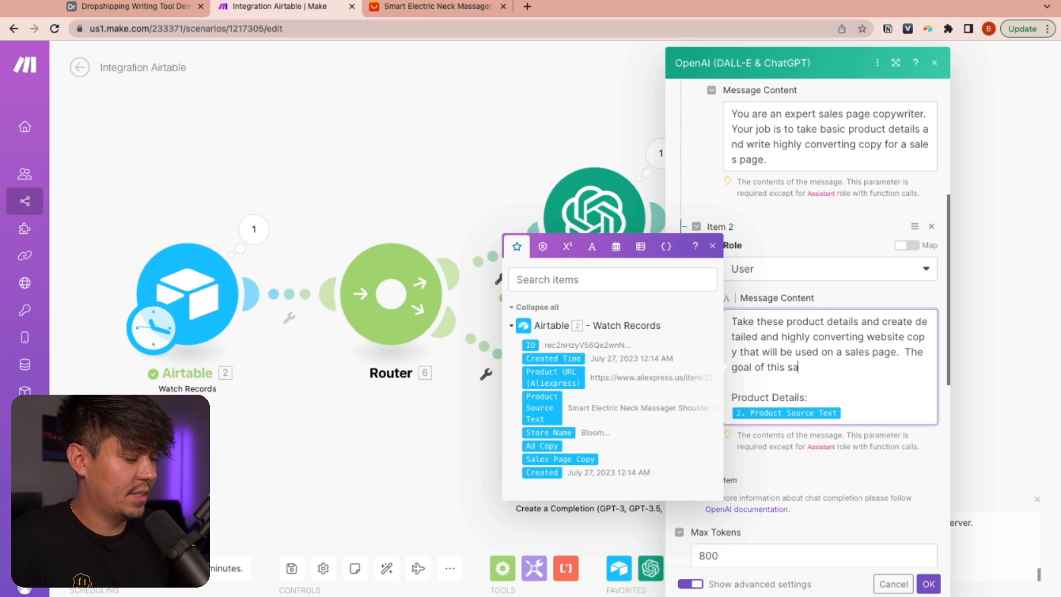
{"action": "type", "text": "les page is to"}
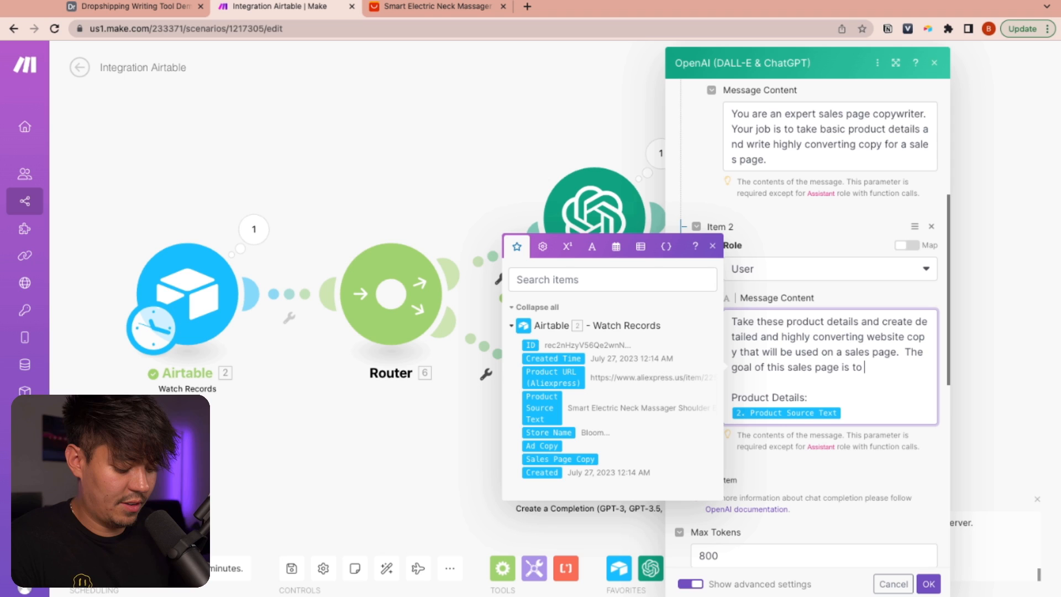
{"action": "type", "text": " persuade "}
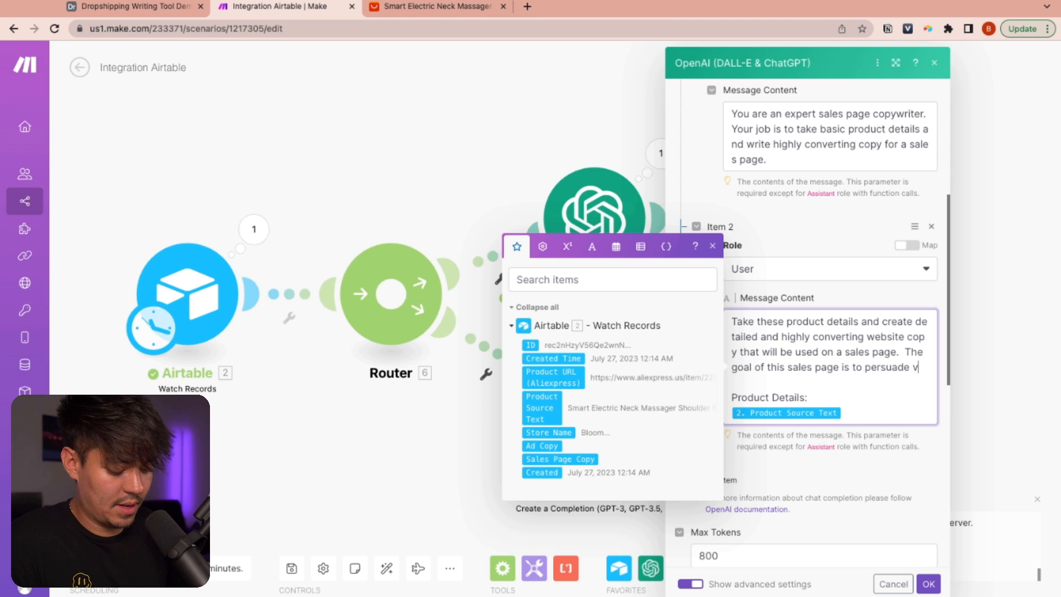
{"action": "type", "text": "visitors to purcahse t"}
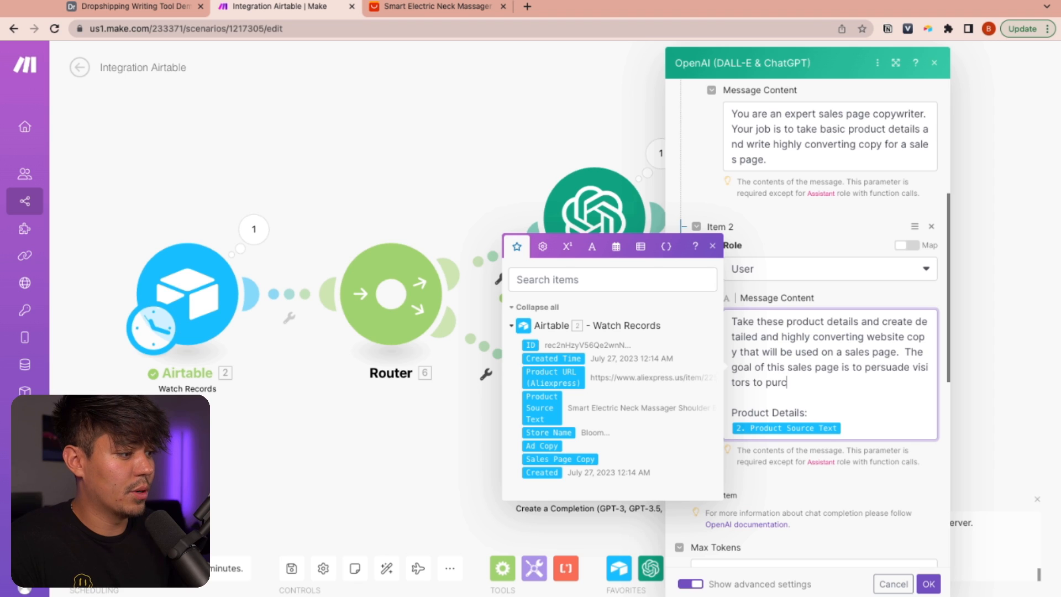
{"action": "key", "text": "BackSpace"}
{"action": "key", "text": "BackSpace"}
{"action": "key", "text": "BackSpace"}
{"action": "key", "text": "BackSpace"}
{"action": "type", "text": "has"}
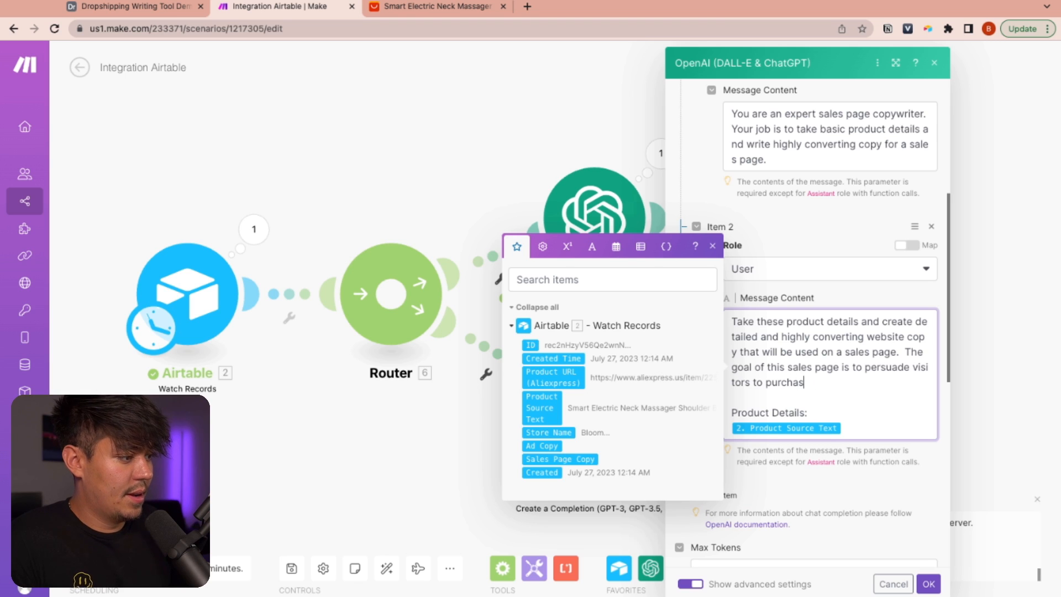
{"action": "type", "text": "e the product."}
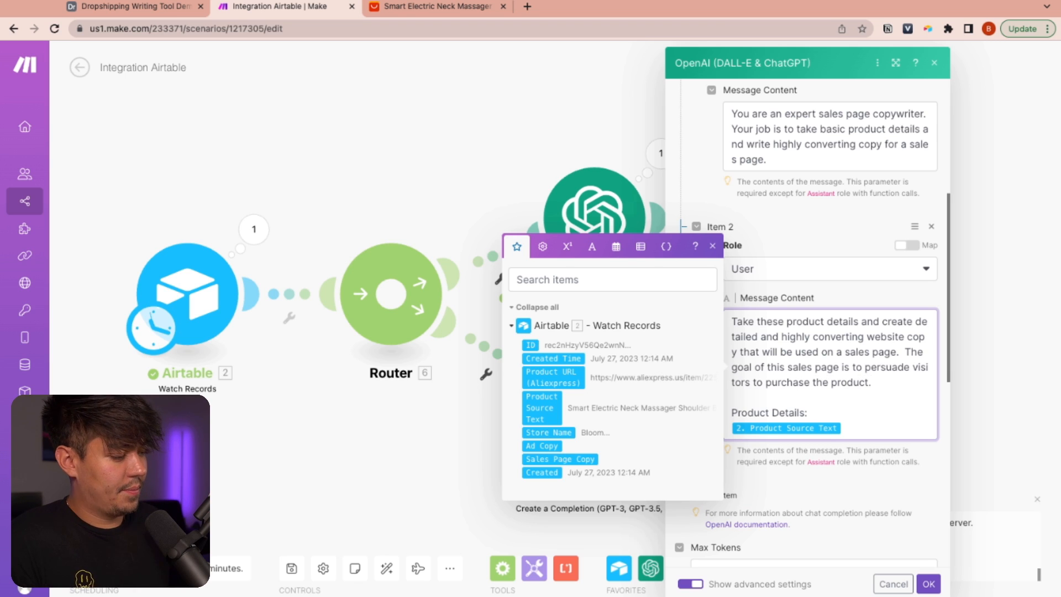
Add the paragraph "Use direct response copywriting strategies when creating copy." above Product Details in the user message, and start a new paragraph below it.
{"action": "key", "text": "Return"}
{"action": "key", "text": "Return"}
{"action": "type", "text": "Use"}
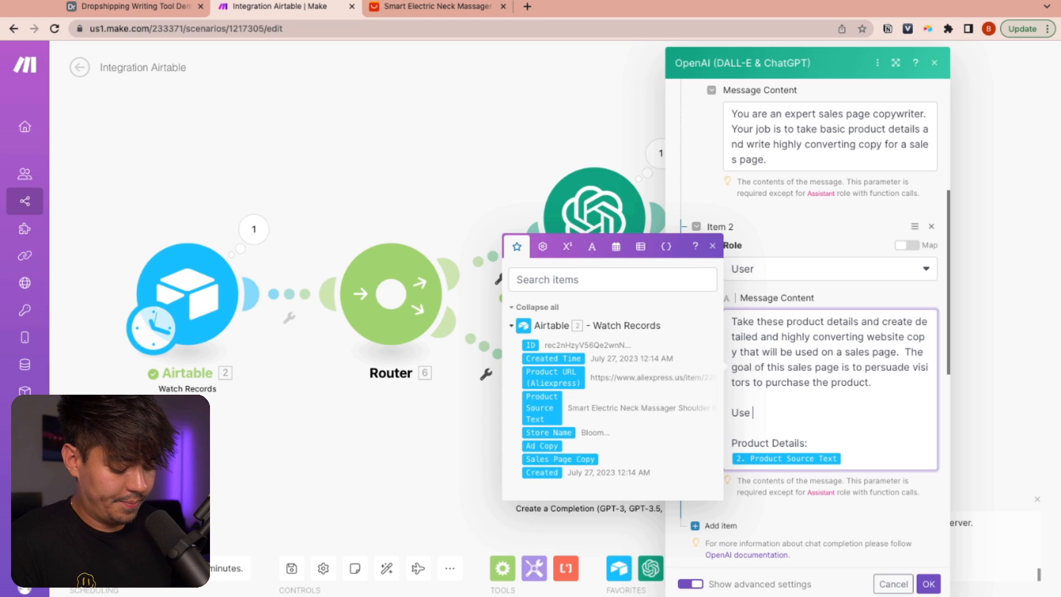
{"action": "type", "text": " direct response copywriting strateg"}
{"action": "key", "text": "BackSpace"}
{"action": "key", "text": "BackSpace"}
{"action": "key", "text": "BackSpace"}
{"action": "type", "text": "tegies "}
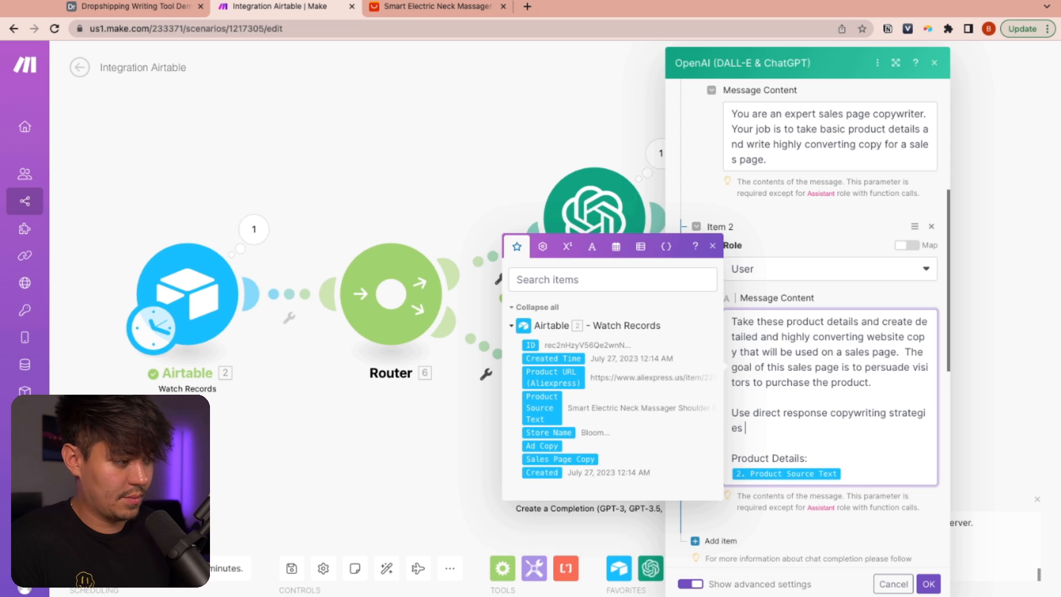
{"action": "type", "text": "when creating copy"}
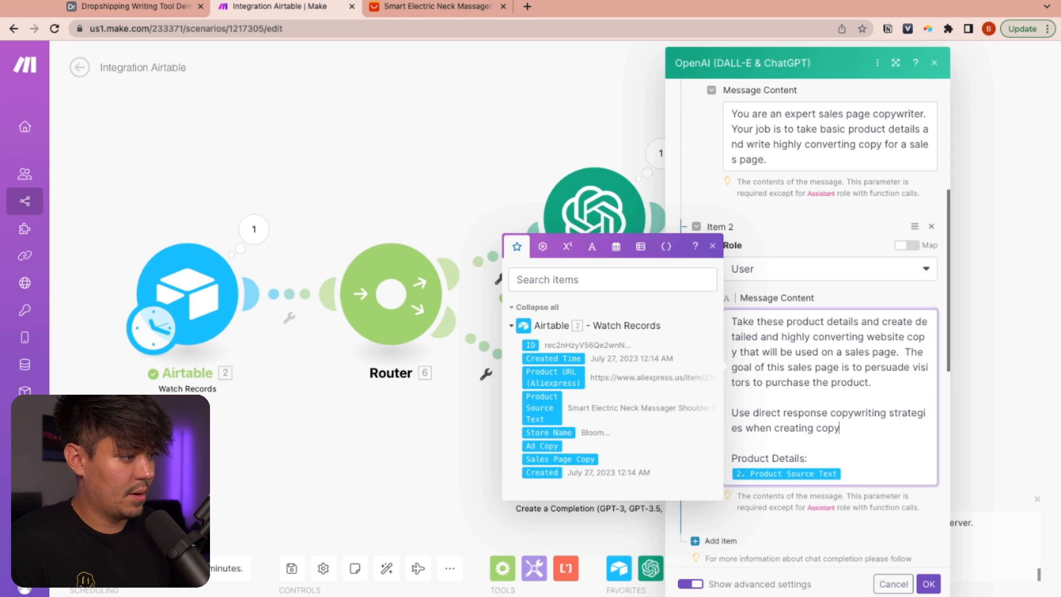
{"action": "type", "text": "."}
{"action": "key", "text": "Return"}
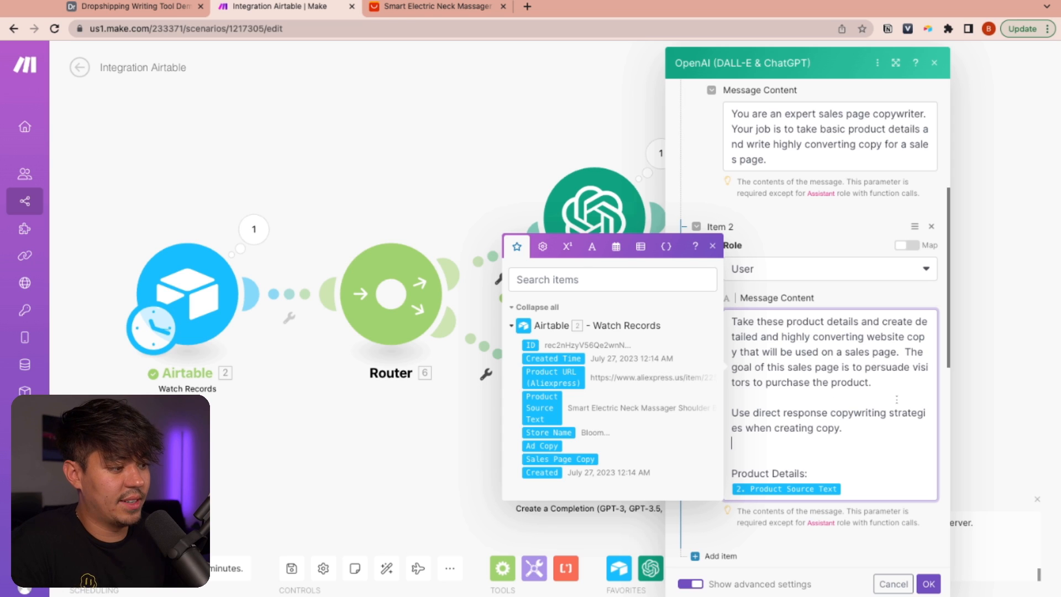
{"action": "key", "text": "Return"}
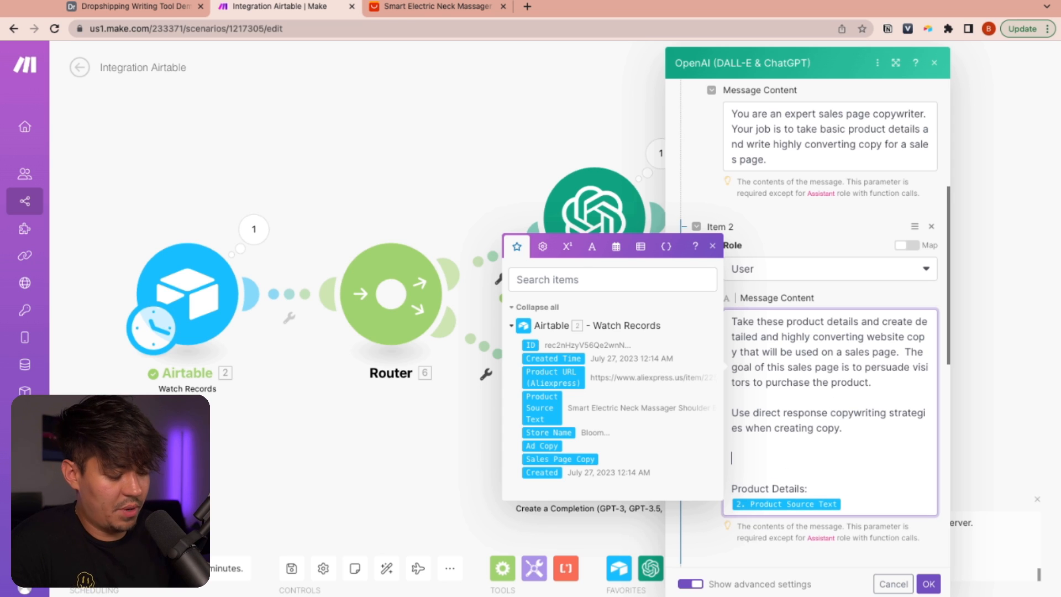
Add the line 'Make sure to include an offer and the store name ""' to the user message, with Airtable's Store Name mapped inside the quotes.
{"action": "type", "text": "Make sure to include an offer and the store name"}
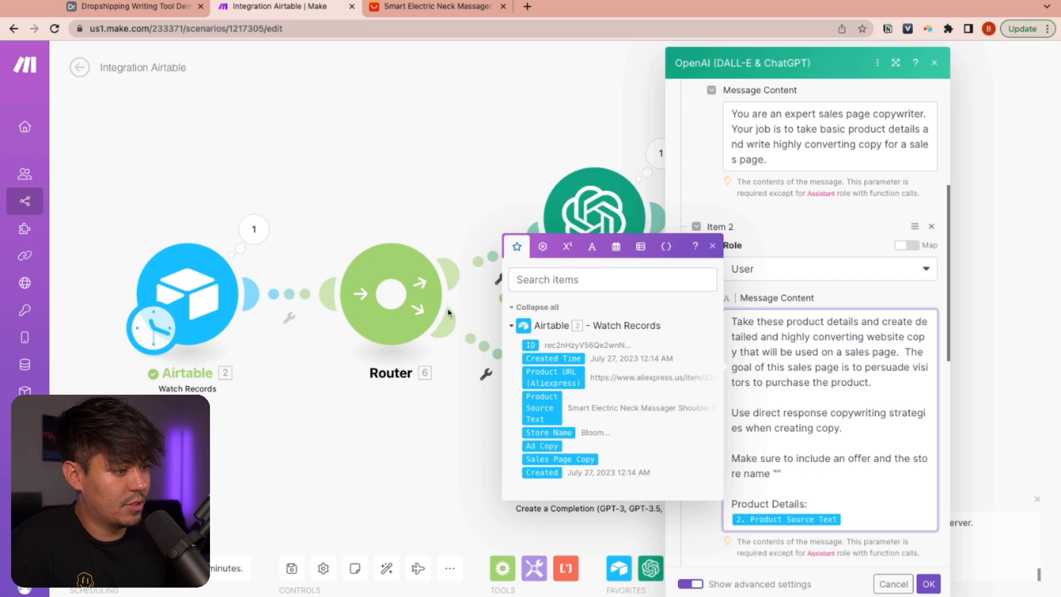
{"action": "left_click", "coordinate": [539, 434]}
{"action": "left_click_drag", "start_coordinate": [539, 434], "coordinate": [778, 474]}
{"action": "left_click", "coordinate": [860, 474]}
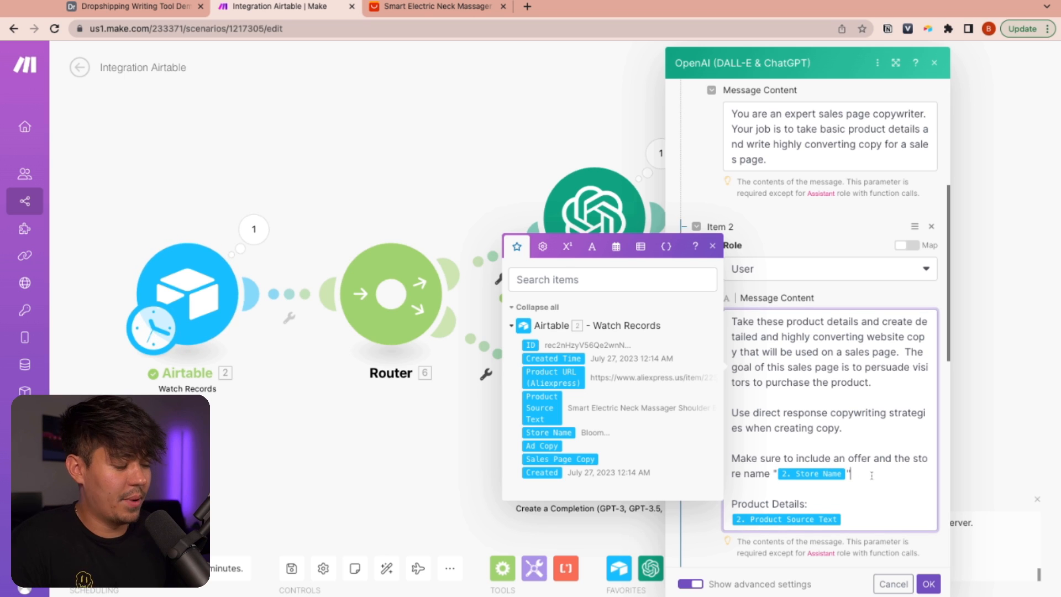
{"action": "left_click", "coordinate": [715, 249]}
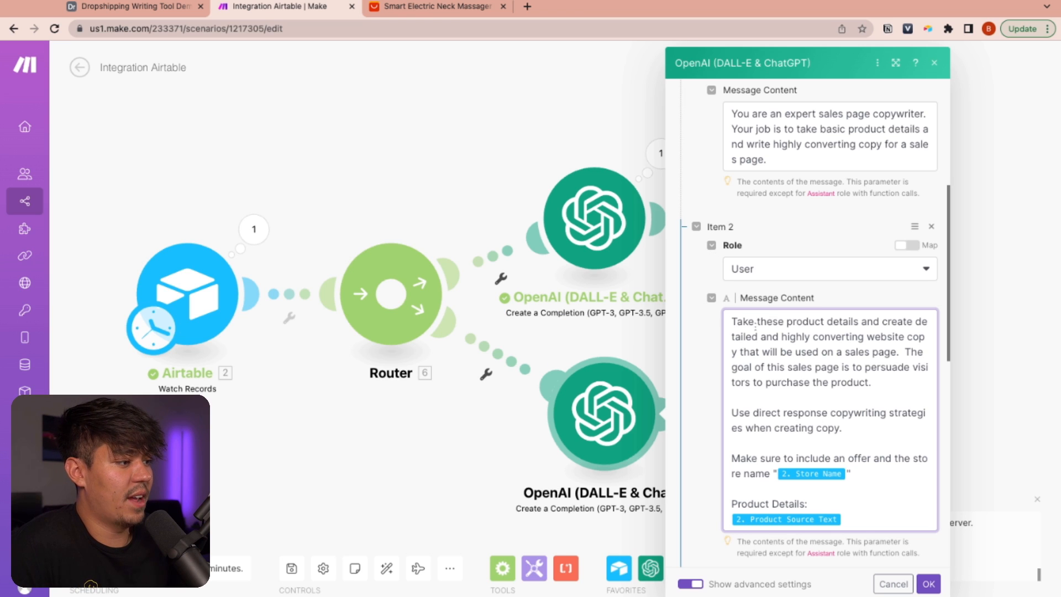
Set Max Tokens to 1000 for the sales page completion, keep the model at gpt-4, and save the OpenAI module.
{"action": "scroll", "coordinate": [824, 483], "scroll_direction": "down", "scroll_amount": 8}
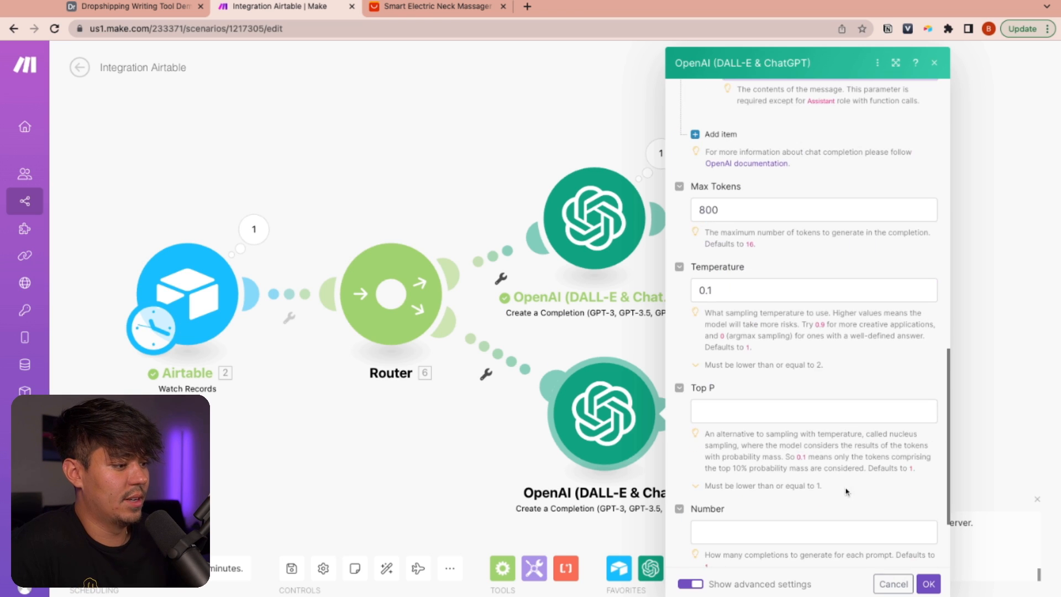
{"action": "left_click", "coordinate": [699, 210]}
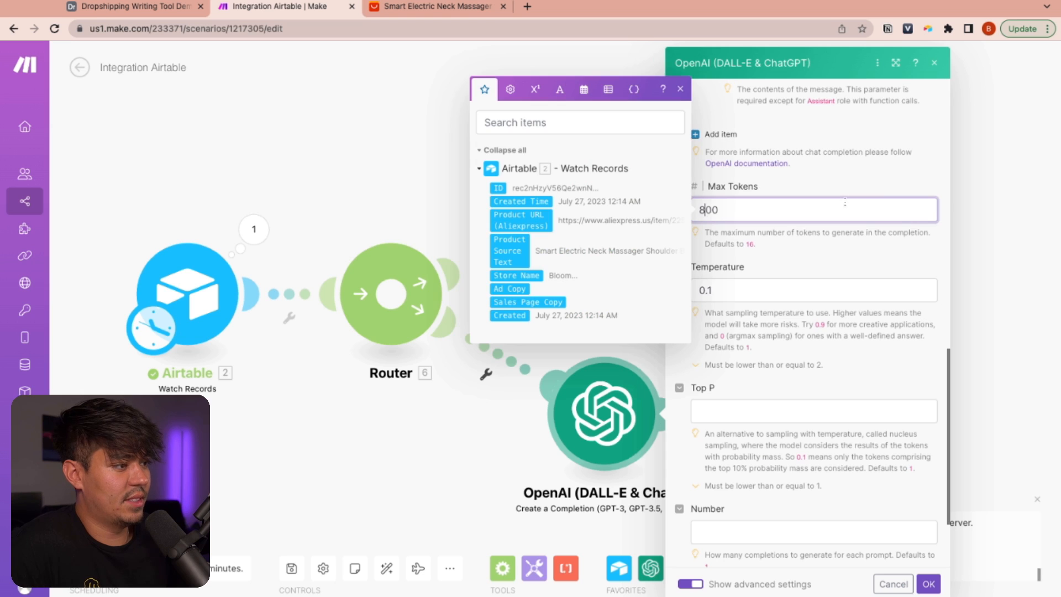
{"action": "key", "text": "BackSpace"}
{"action": "type", "text": "10"}
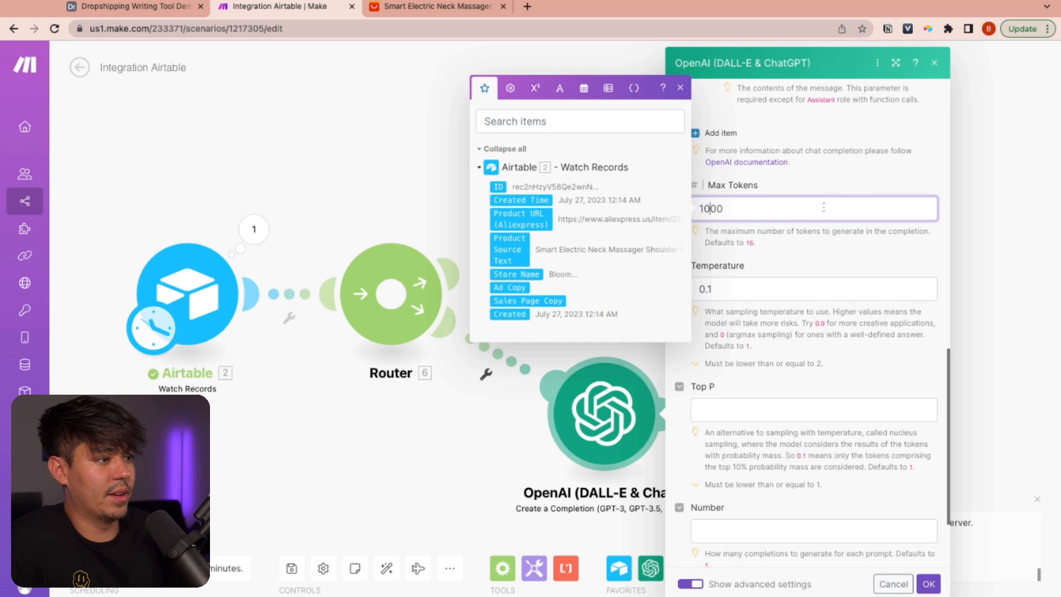
{"action": "left_click", "coordinate": [824, 188]}
{"action": "scroll", "coordinate": [805, 316], "scroll_direction": "down", "scroll_amount": 2}
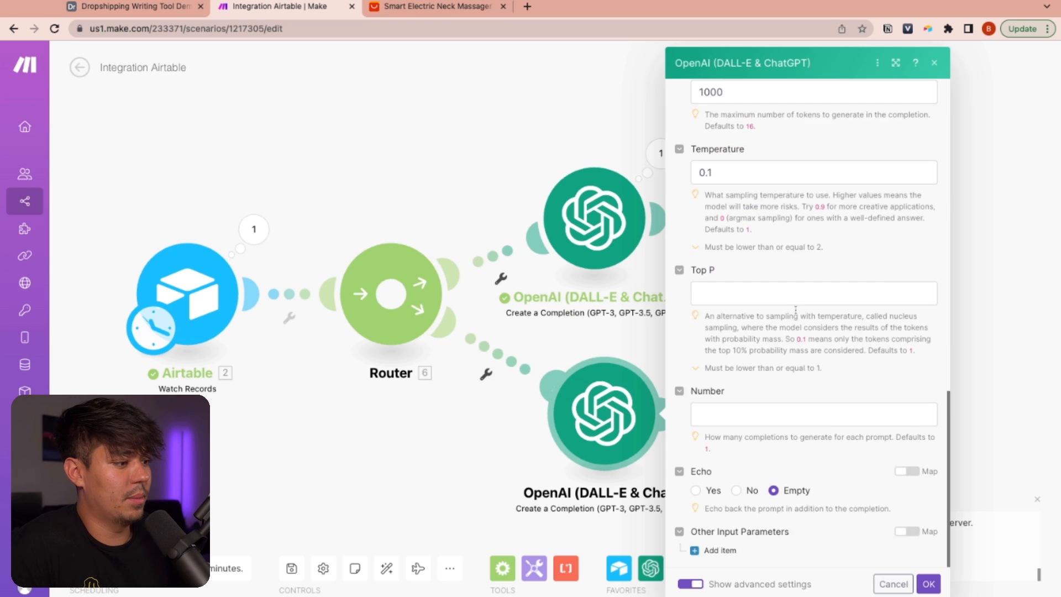
{"action": "scroll", "coordinate": [805, 316], "scroll_direction": "up", "scroll_amount": 15}
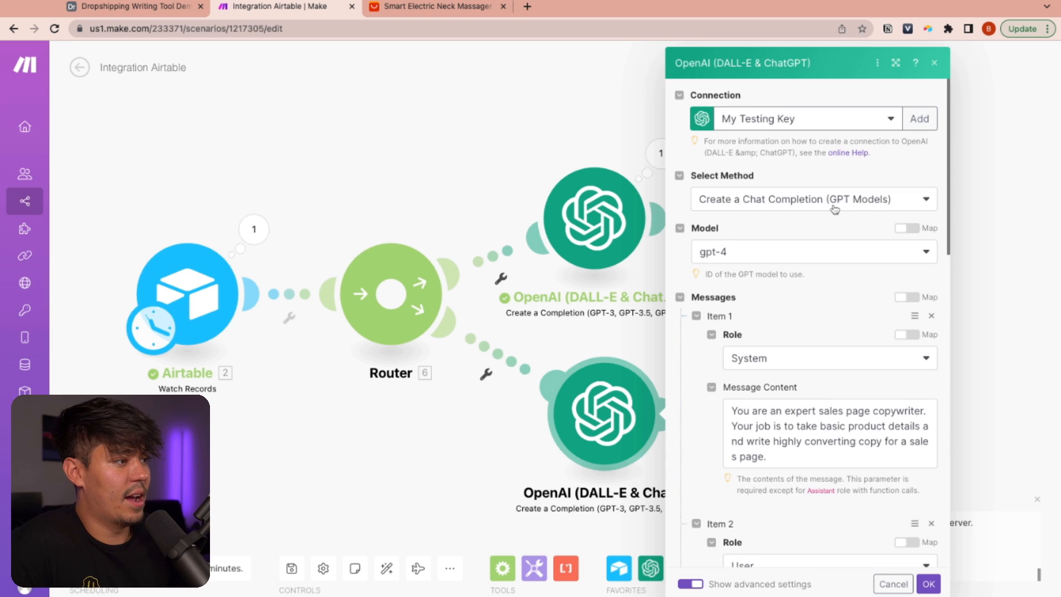
{"action": "left_click", "coordinate": [792, 257]}
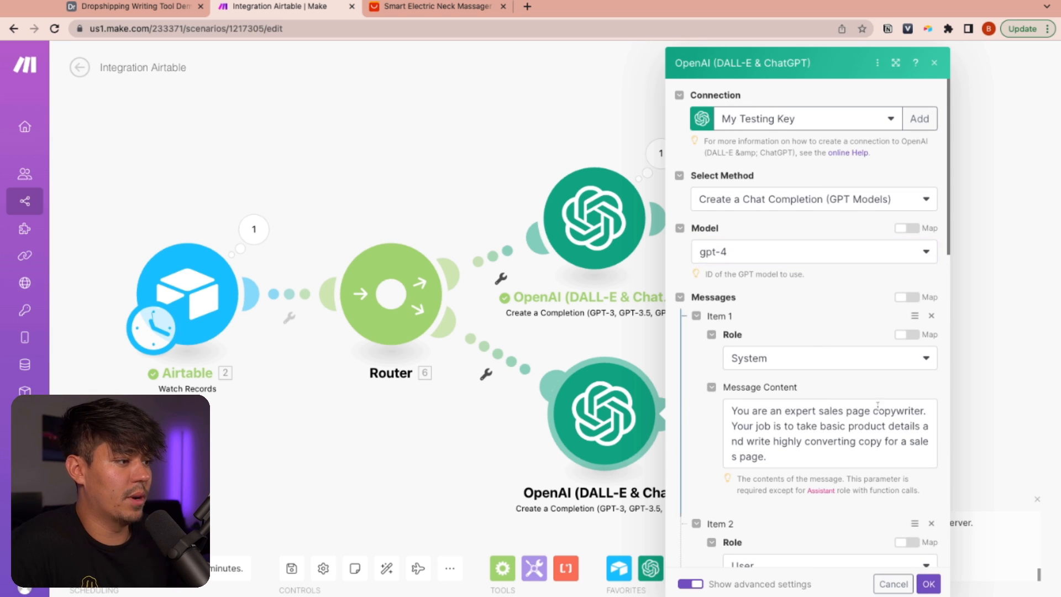
{"action": "scroll", "coordinate": [855, 463], "scroll_direction": "down", "scroll_amount": 15}
{"action": "left_click", "coordinate": [929, 584]}
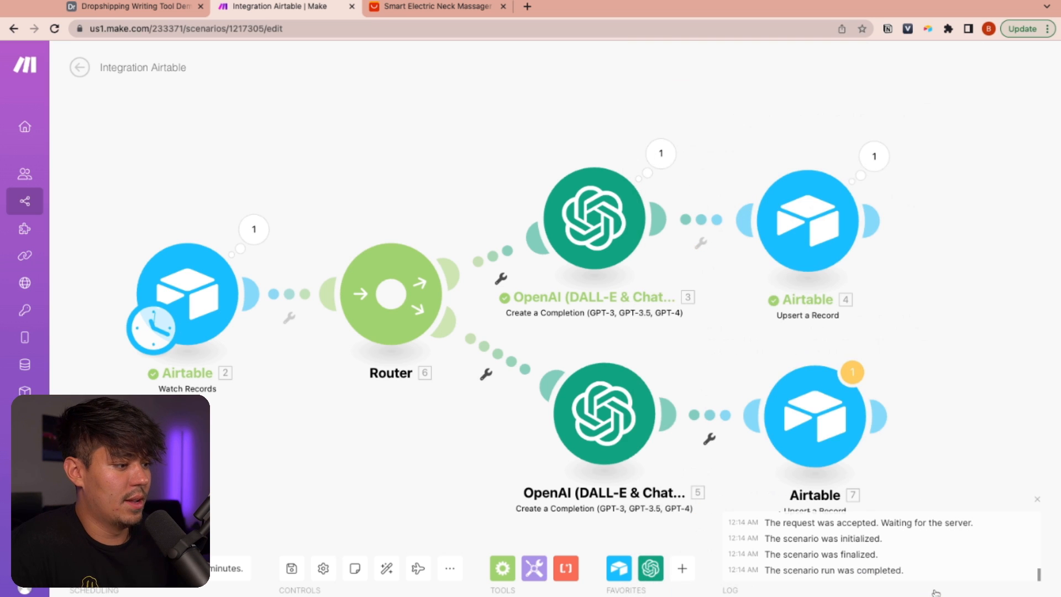
Clear the Ad Copy mapping in the second branch's Airtable Upsert a Record module.
{"action": "left_click", "coordinate": [814, 414]}
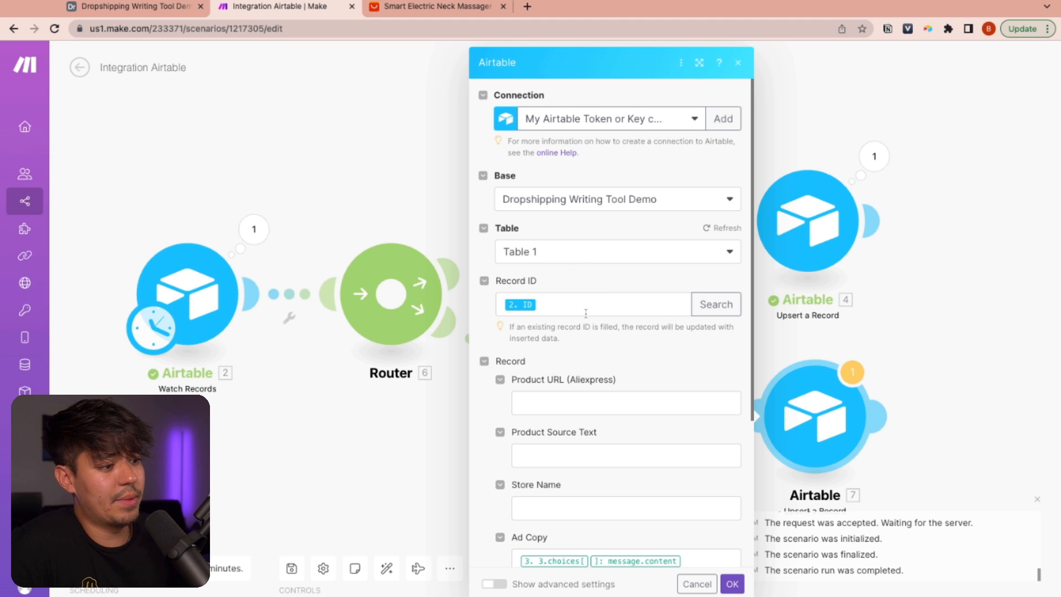
{"action": "scroll", "coordinate": [586, 313], "scroll_direction": "down", "scroll_amount": 5}
{"action": "left_click", "coordinate": [696, 377]}
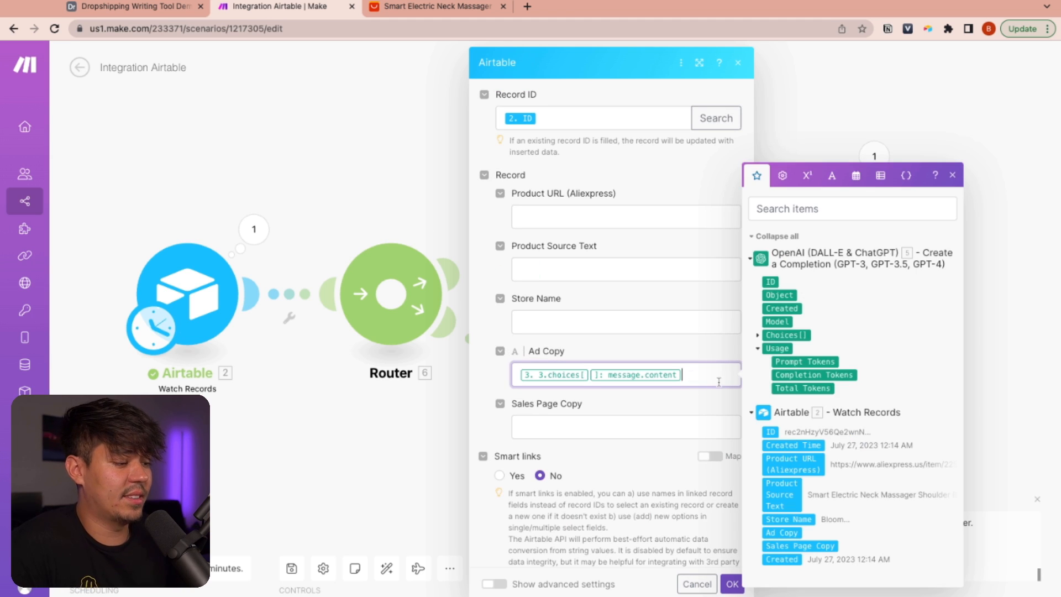
{"action": "key", "text": "BackSpace"}
{"action": "key", "text": "BackSpace"}
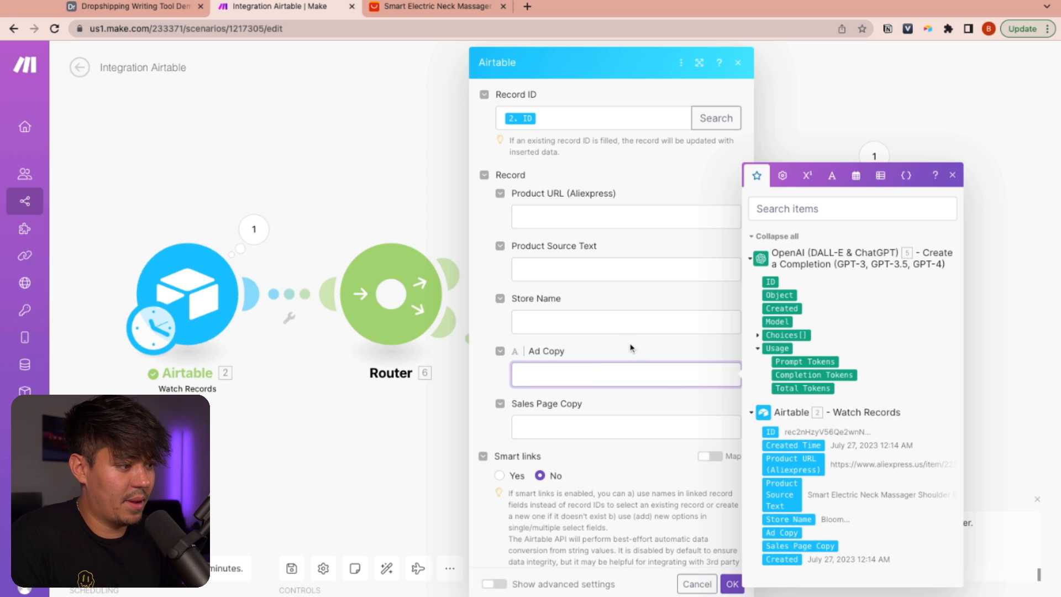
Map the second OpenAI module's Choices[]: Message.Content to Sales Page Copy, show the advanced settings, and save the Airtable module.
{"action": "left_click", "coordinate": [758, 335]}
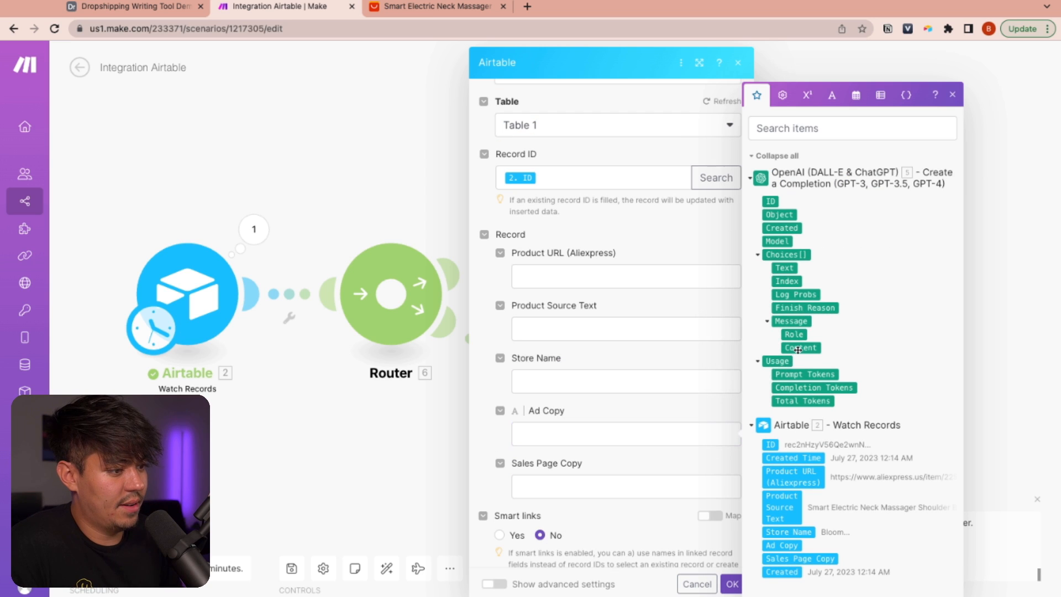
{"action": "left_click", "coordinate": [797, 348]}
{"action": "left_click", "coordinate": [659, 456]}
{"action": "left_click", "coordinate": [953, 95]}
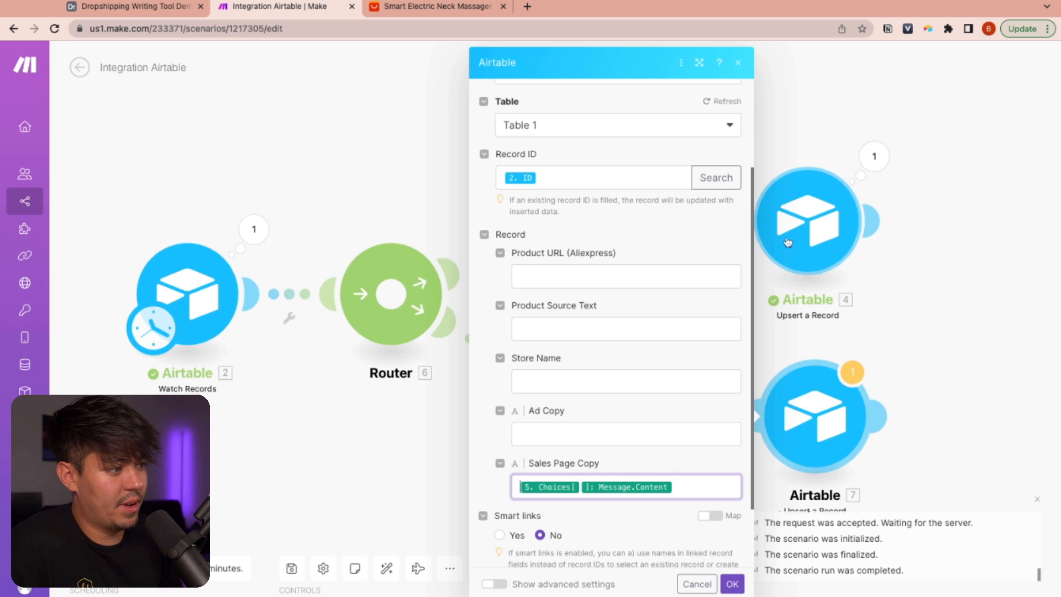
{"action": "scroll", "coordinate": [681, 438], "scroll_direction": "down", "scroll_amount": 2}
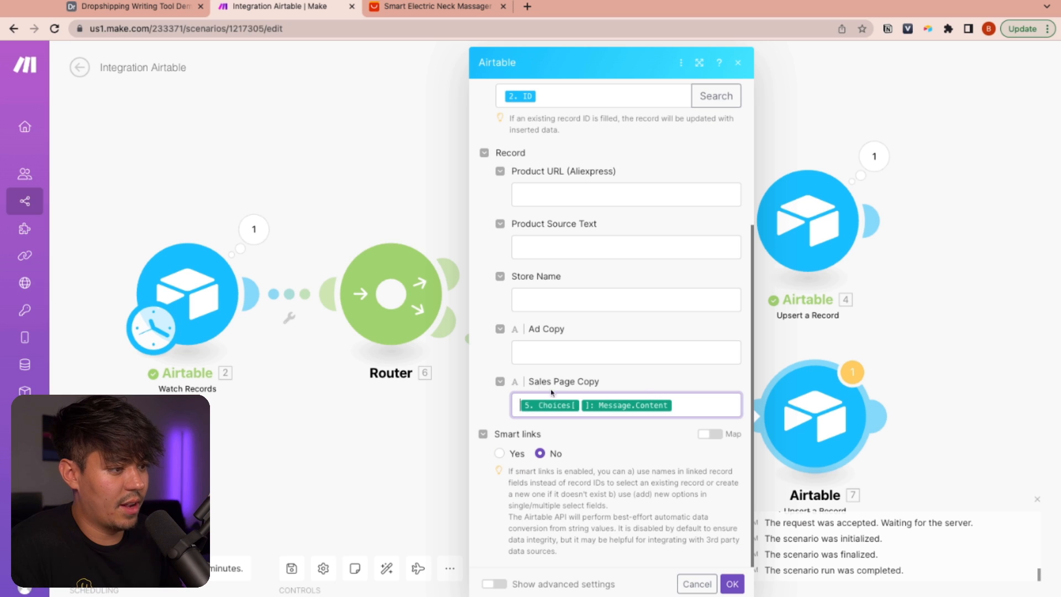
{"action": "left_click", "coordinate": [494, 584]}
{"action": "scroll", "coordinate": [674, 528], "scroll_direction": "down", "scroll_amount": 1}
{"action": "scroll", "coordinate": [673, 528], "scroll_direction": "down", "scroll_amount": 2}
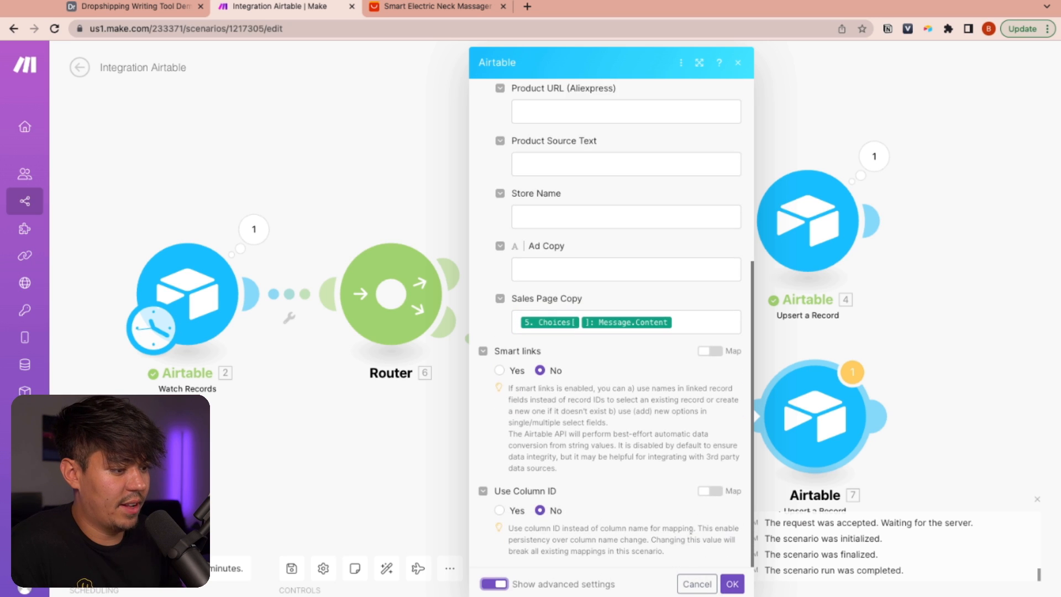
{"action": "left_click", "coordinate": [732, 584]}
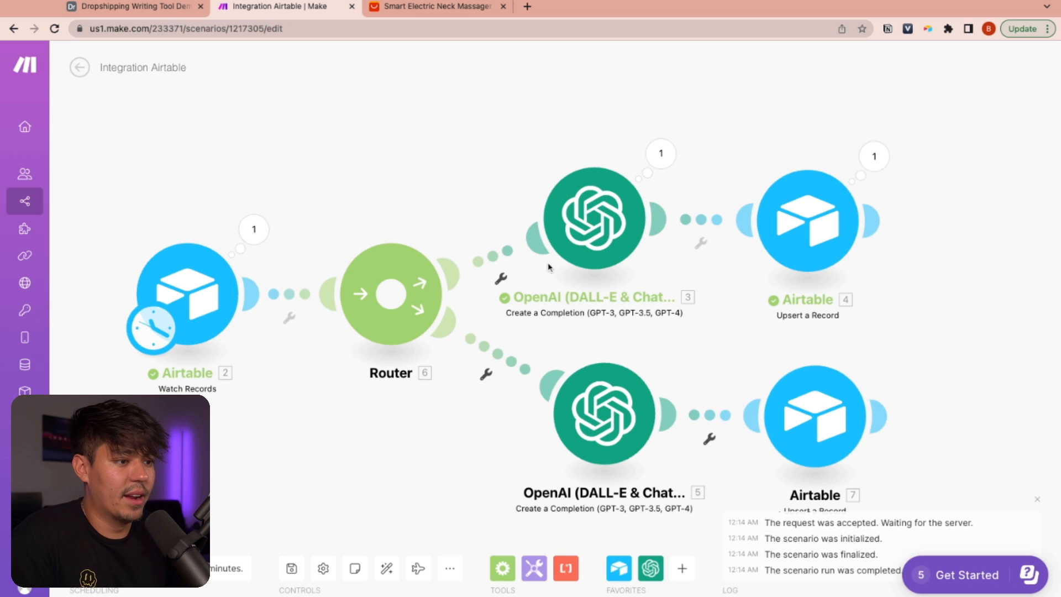
On the AliExpress neck massager page, close the old web clipper and select the description from the product title through Package Included.
{"action": "left_click", "coordinate": [426, 7]}
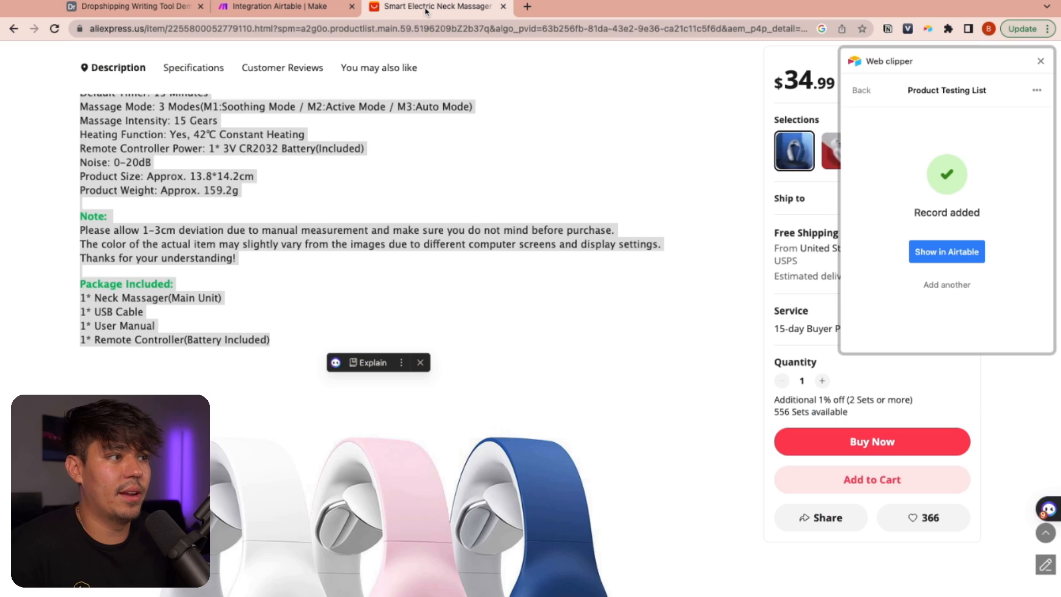
{"action": "left_click", "coordinate": [1041, 61]}
{"action": "left_click", "coordinate": [334, 214]}
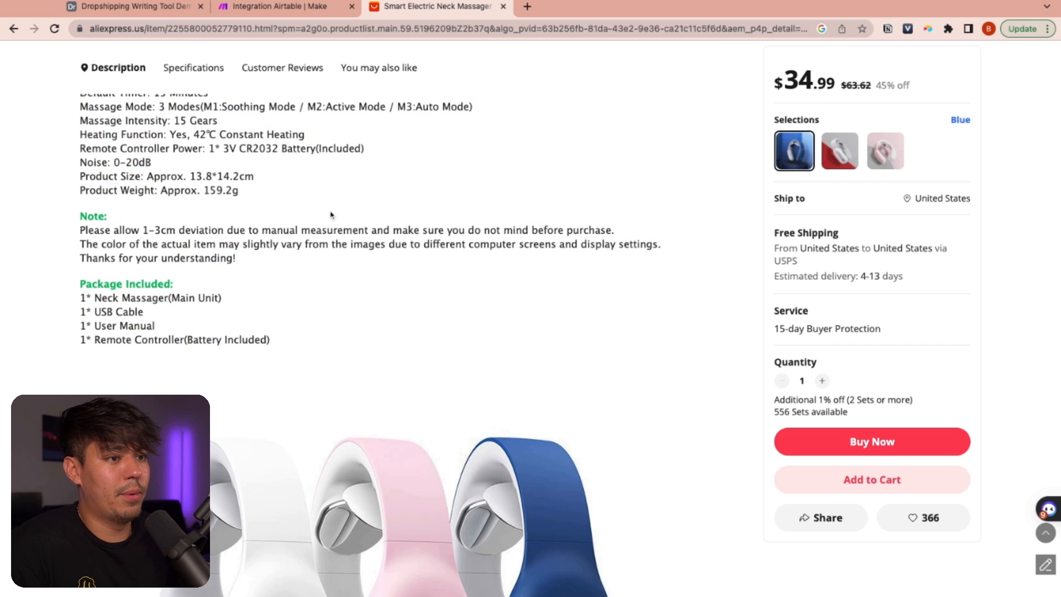
{"action": "left_click_drag", "start_coordinate": [277, 341], "coordinate": [82, 181]}
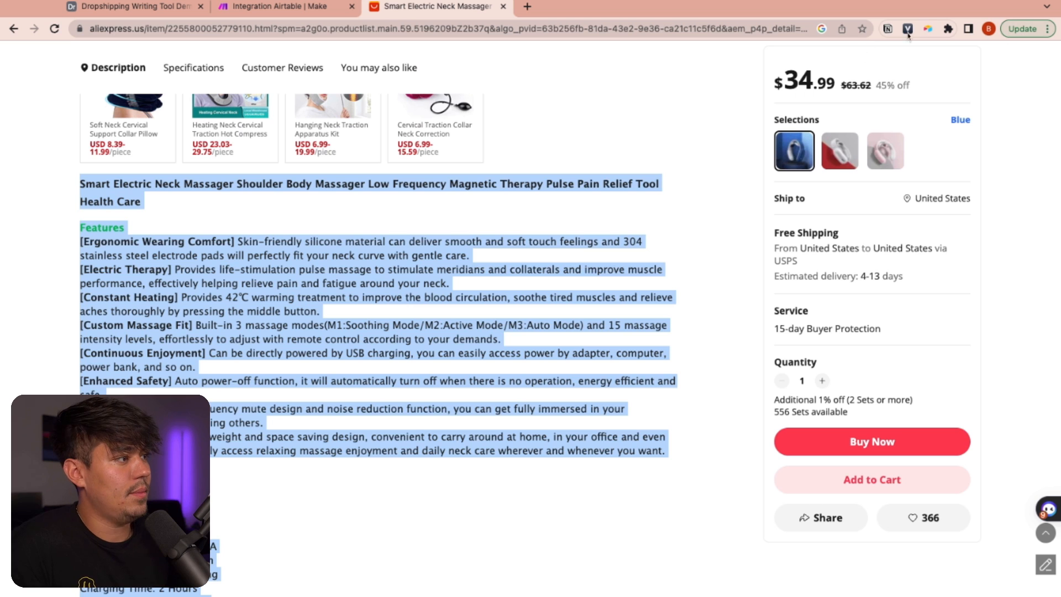
Clip the selected description into the Product Testing List as a new record with the store name Bloom.
{"action": "left_click", "coordinate": [929, 29]}
{"action": "left_click", "coordinate": [945, 101]}
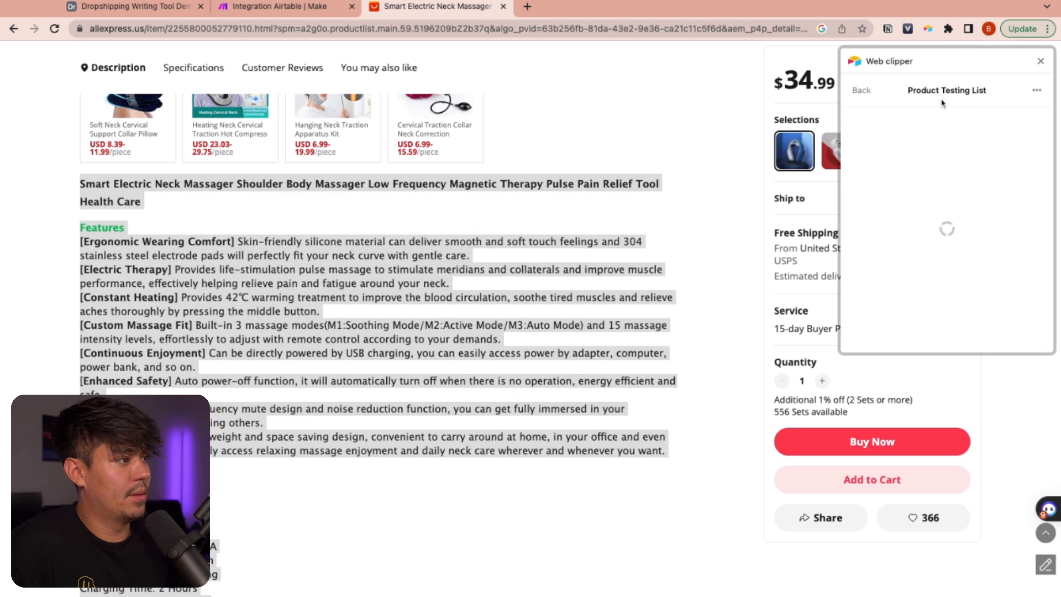
{"action": "left_click", "coordinate": [926, 191]}
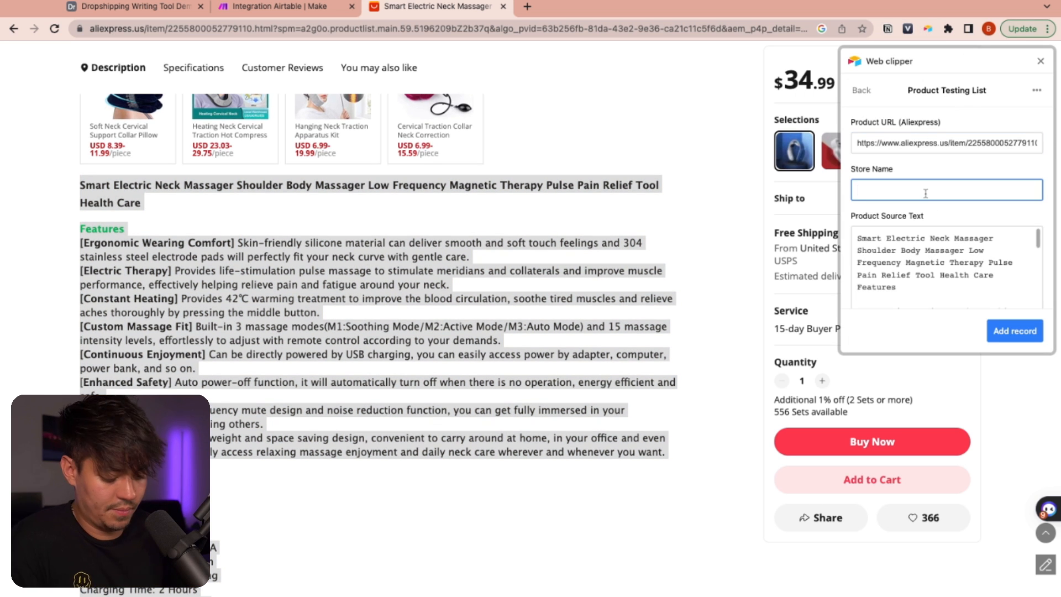
{"action": "left_click", "coordinate": [1020, 337]}
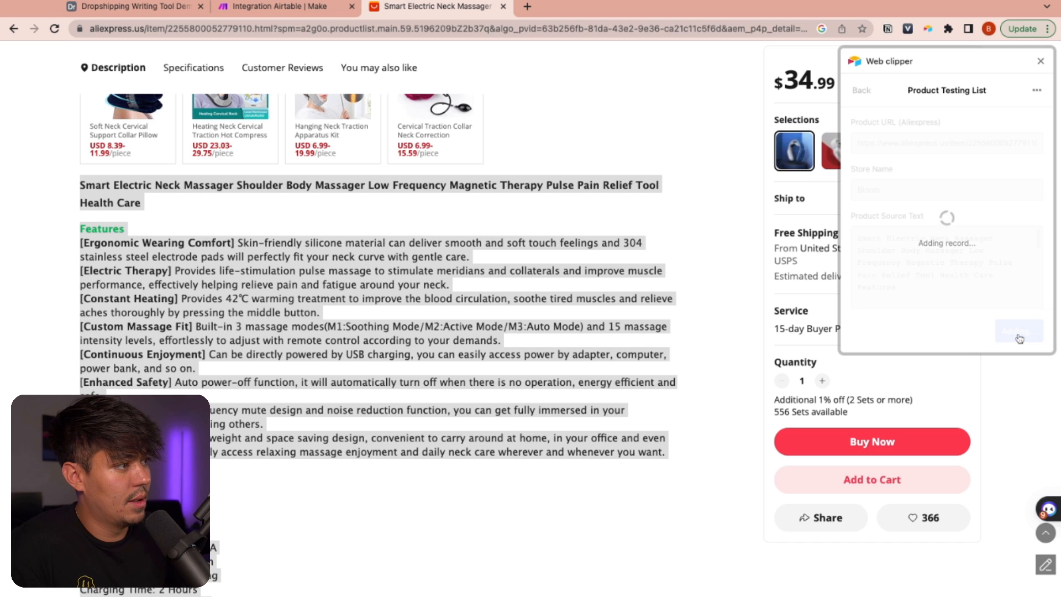
Check the newly clipped record in the Airtable table, and run the scenario once in Make.
{"action": "left_click", "coordinate": [141, 14]}
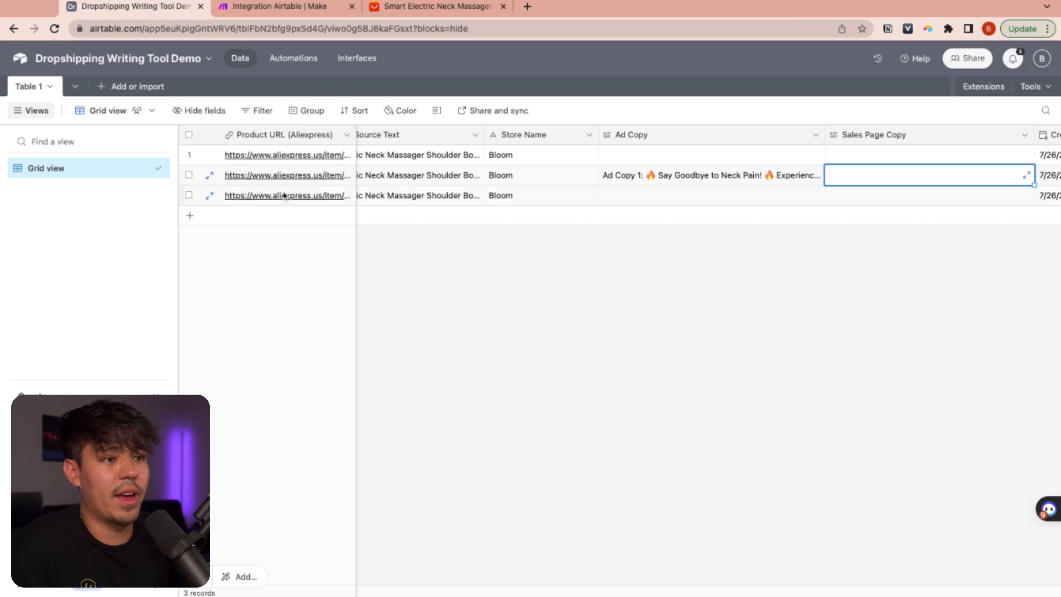
{"action": "scroll", "coordinate": [663, 197], "scroll_direction": "right", "scroll_amount": 5}
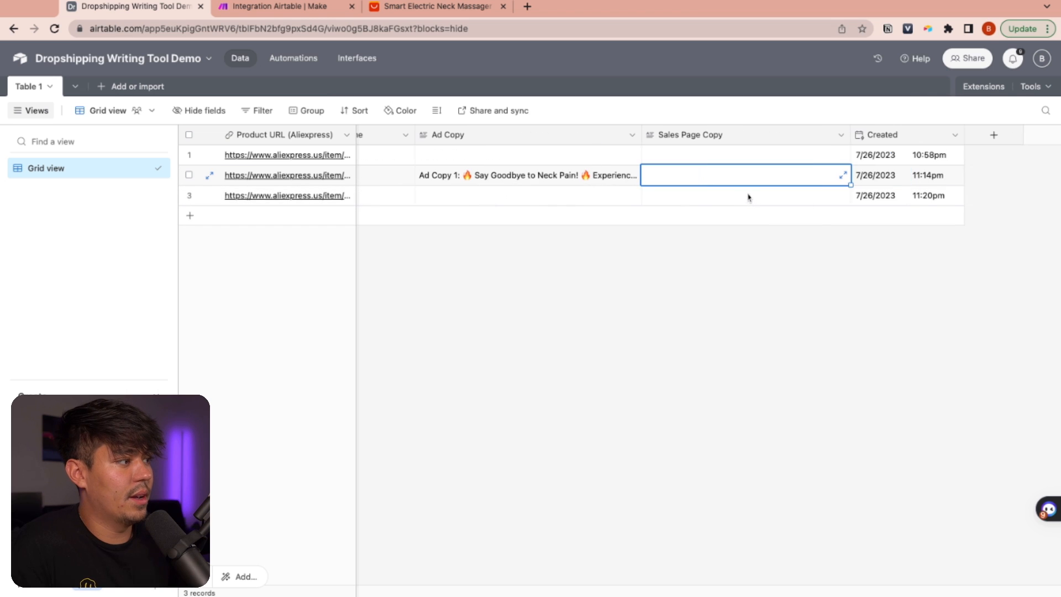
{"action": "scroll", "coordinate": [486, 149], "scroll_direction": "left", "scroll_amount": 5}
{"action": "left_click", "coordinate": [287, 8]}
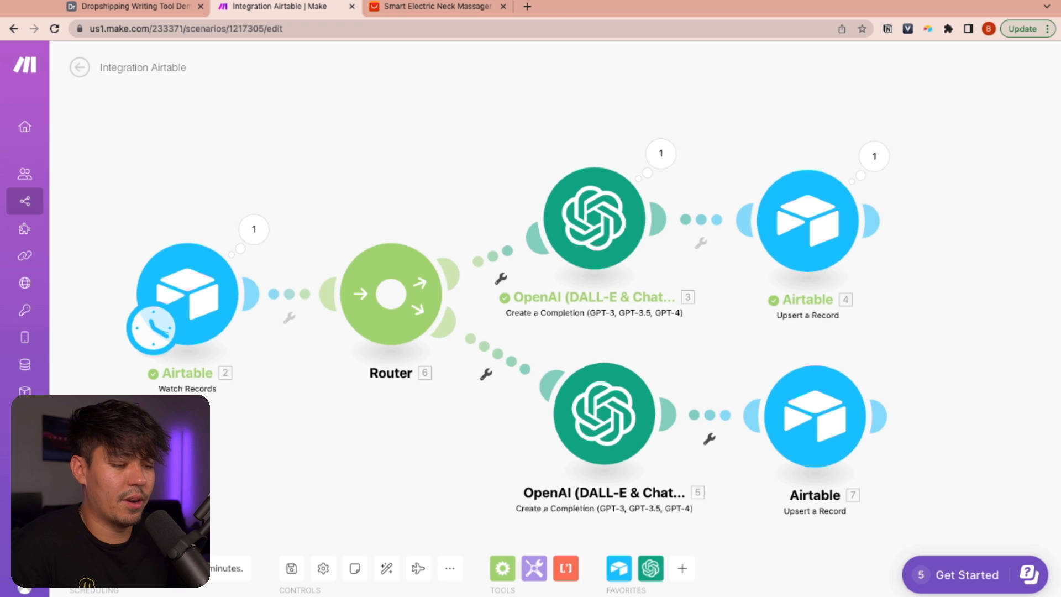
{"action": "left_click", "coordinate": [104, 536]}
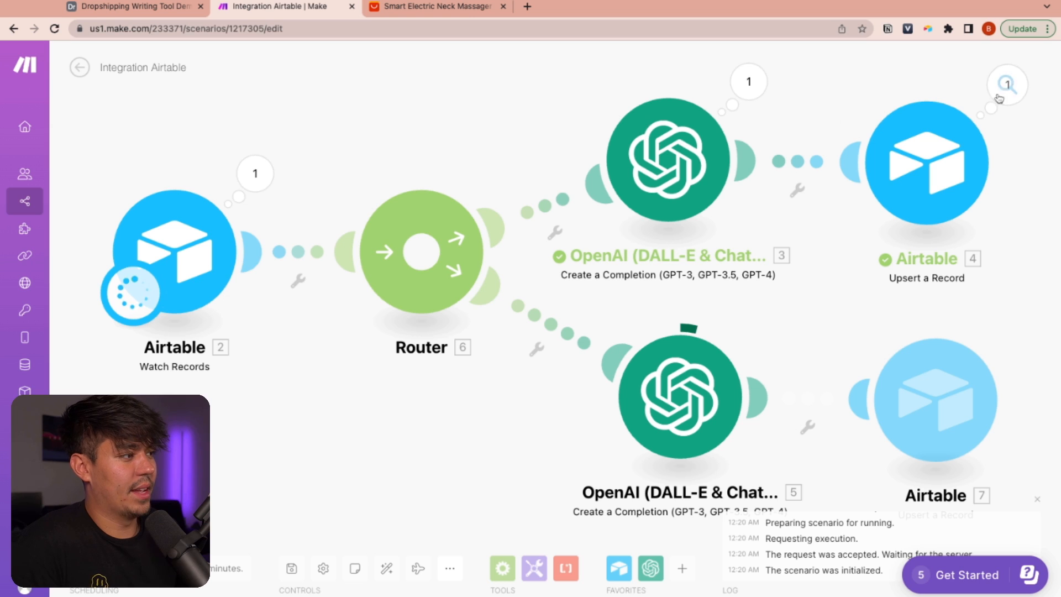
Read through the generated Ad Copy of the third record in the Airtable table.
{"action": "left_click", "coordinate": [131, 8]}
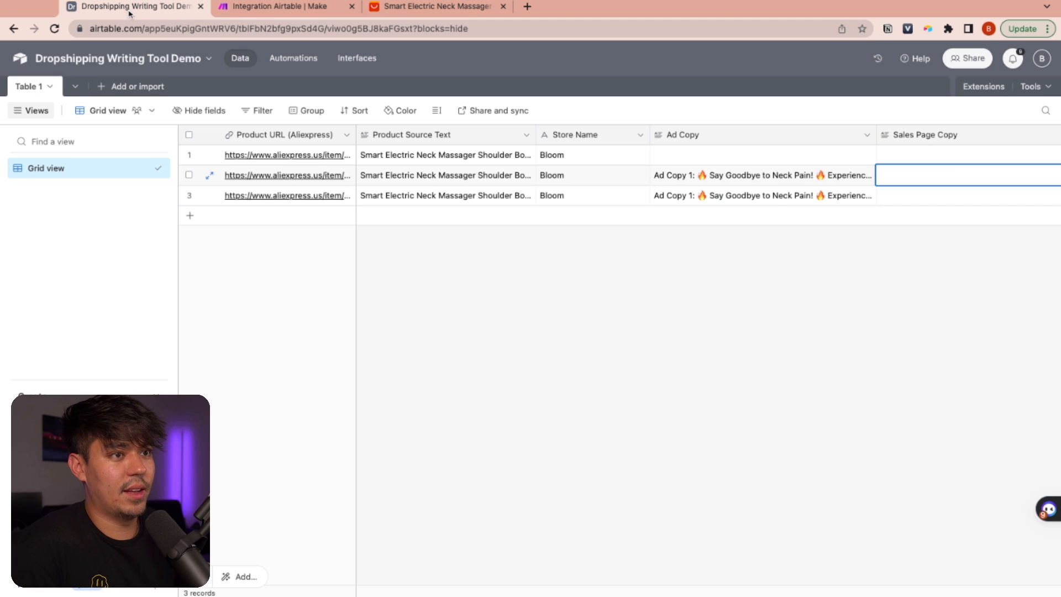
{"action": "double_click", "coordinate": [769, 198]}
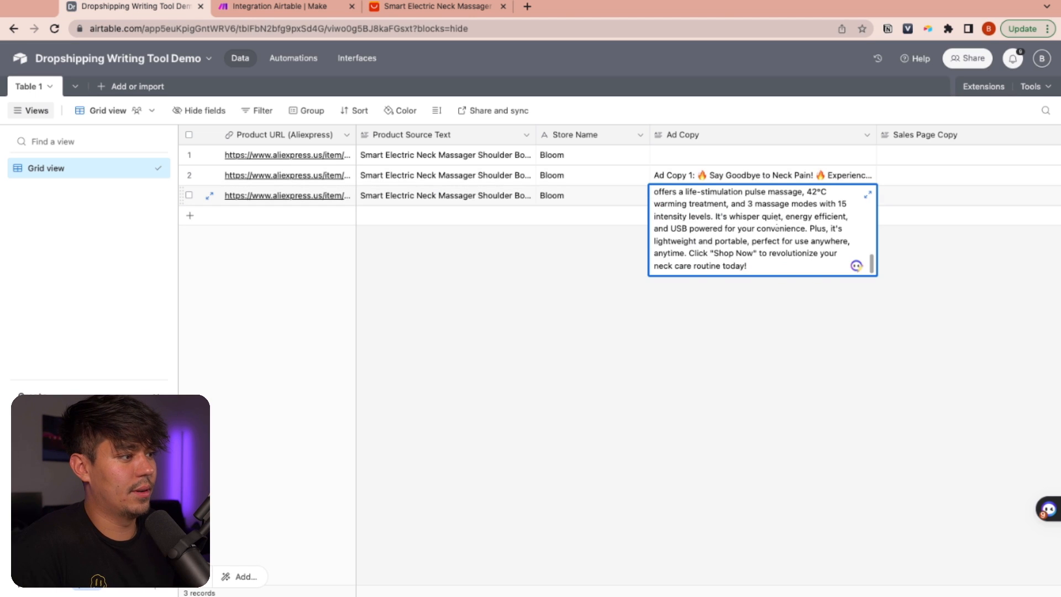
{"action": "scroll", "coordinate": [777, 221], "scroll_direction": "up", "scroll_amount": 10}
{"action": "scroll", "coordinate": [777, 221], "scroll_direction": "down", "scroll_amount": 5}
{"action": "scroll", "coordinate": [776, 221], "scroll_direction": "down", "scroll_amount": 3}
{"action": "scroll", "coordinate": [776, 227], "scroll_direction": "up", "scroll_amount": 3}
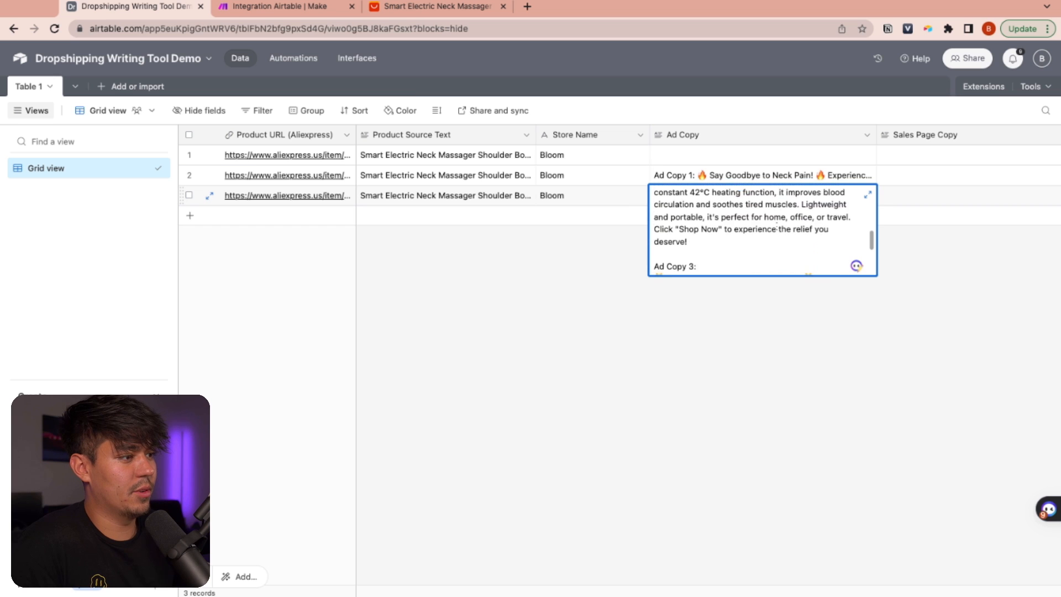
{"action": "scroll", "coordinate": [776, 227], "scroll_direction": "up", "scroll_amount": 6}
{"action": "scroll", "coordinate": [763, 230], "scroll_direction": "down", "scroll_amount": 5}
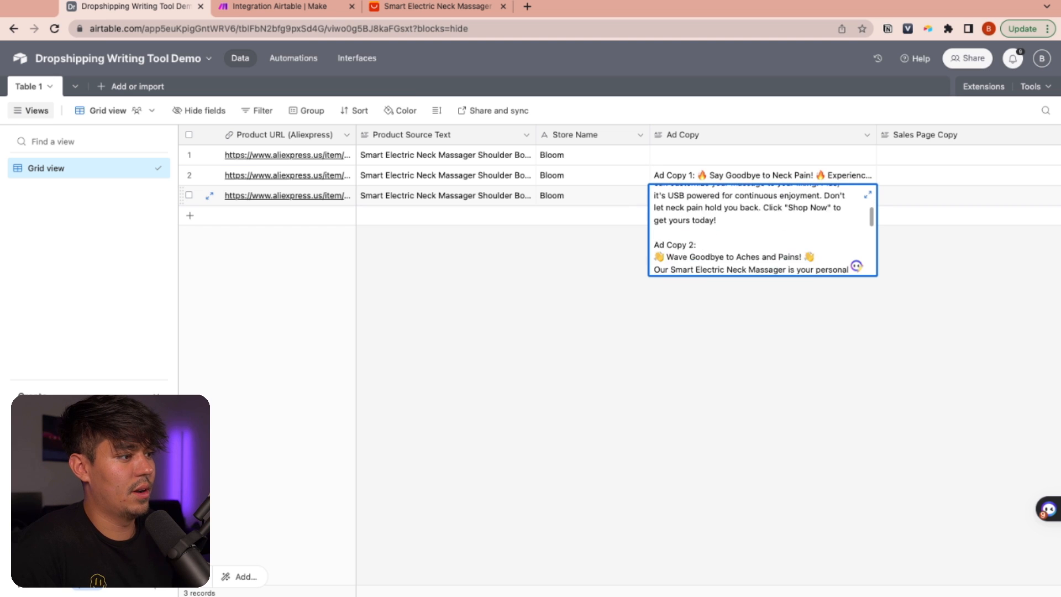
{"action": "left_click", "coordinate": [846, 313]}
In the Make scenario, inspect the last run's output of the lower OpenAI module, expanding its choices down to the message content.
{"action": "left_click", "coordinate": [283, 7]}
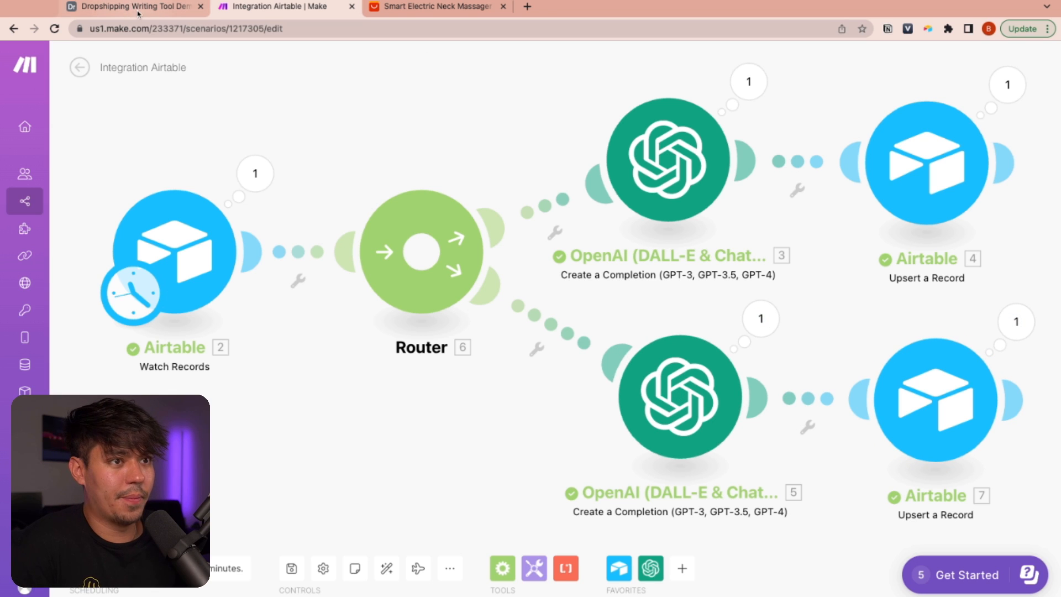
{"action": "left_click", "coordinate": [761, 318]}
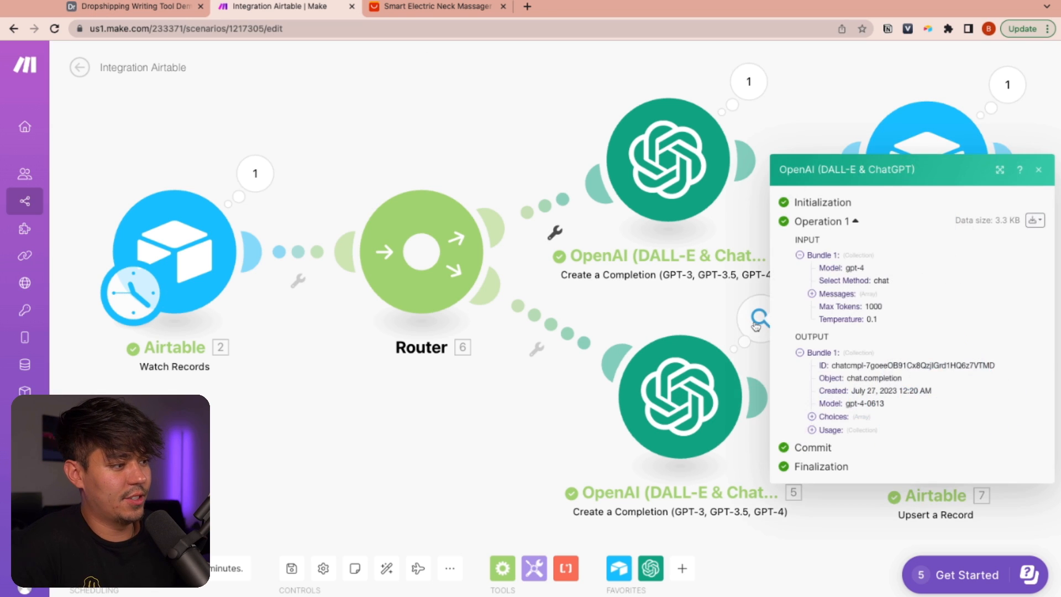
{"action": "left_click", "coordinate": [835, 419]}
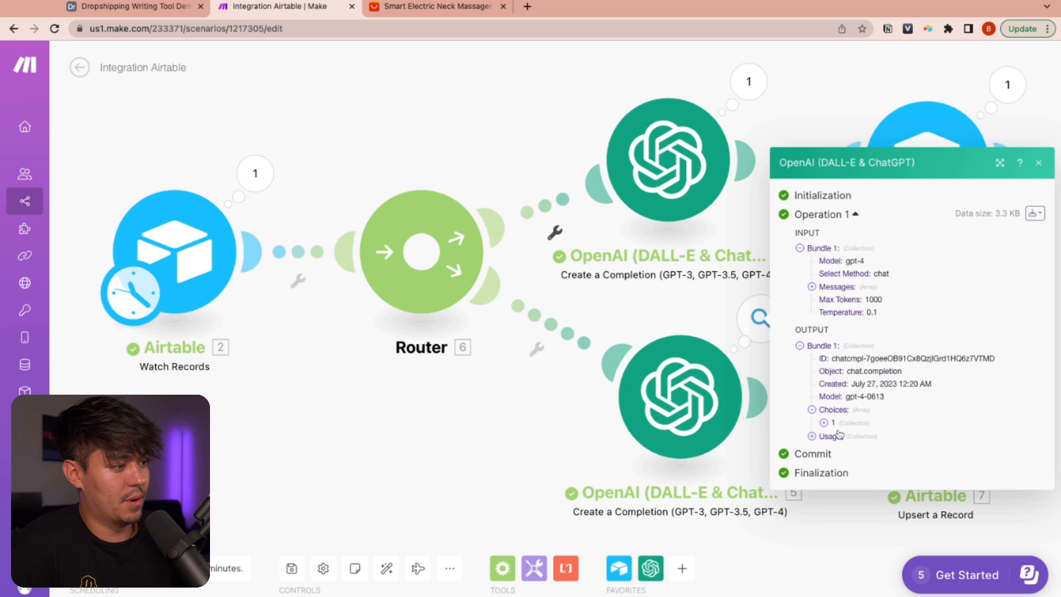
{"action": "left_click", "coordinate": [837, 431]}
{"action": "left_click", "coordinate": [837, 430]}
{"action": "left_click", "coordinate": [849, 443]}
Read through the generated sales page copy in the OpenAI output, check the Bloom mention near its end, and close the output.
{"action": "scroll", "coordinate": [884, 443], "scroll_direction": "down", "scroll_amount": 4}
{"action": "scroll", "coordinate": [911, 437], "scroll_direction": "down", "scroll_amount": 4}
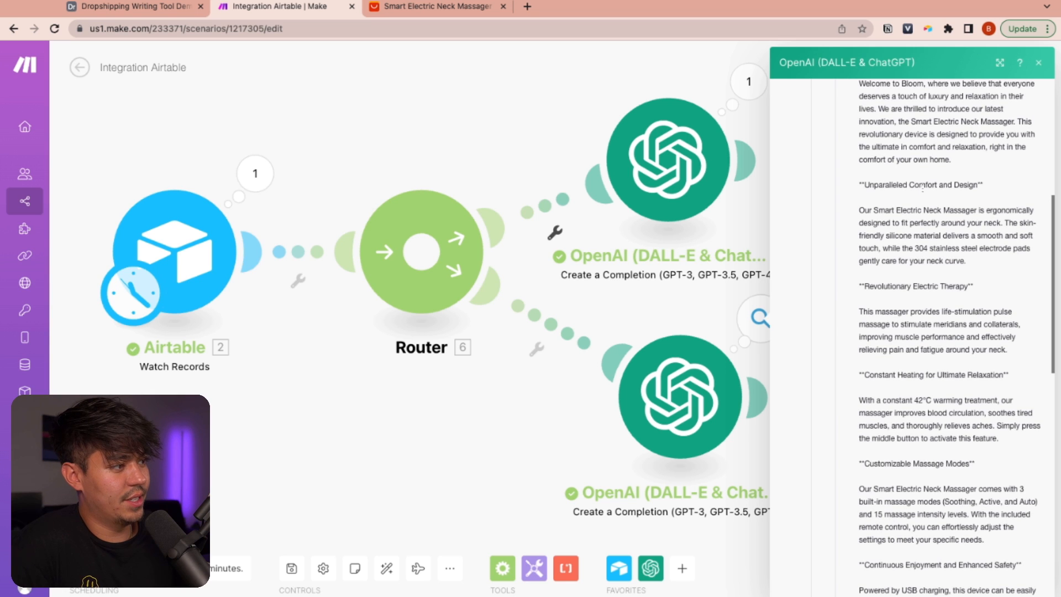
{"action": "scroll", "coordinate": [940, 201], "scroll_direction": "down", "scroll_amount": 2}
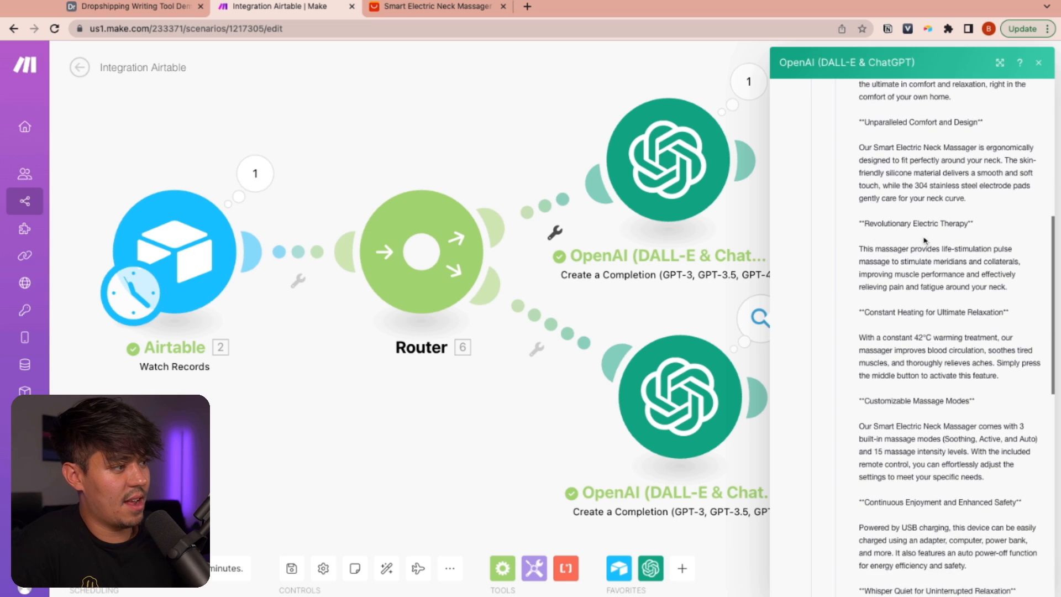
{"action": "scroll", "coordinate": [925, 241], "scroll_direction": "down", "scroll_amount": 4}
{"action": "scroll", "coordinate": [932, 267], "scroll_direction": "down", "scroll_amount": 6}
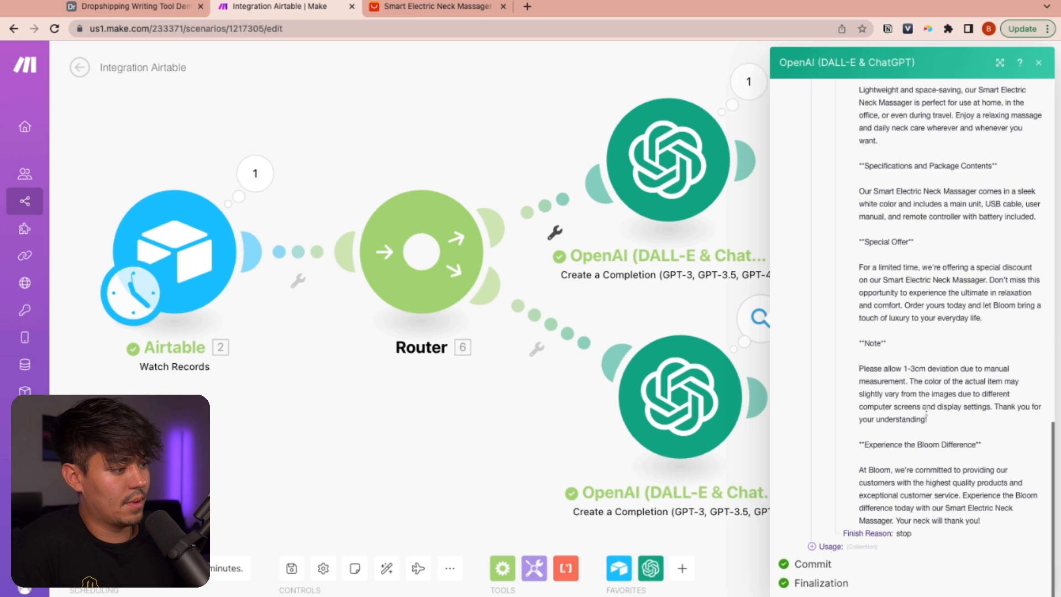
{"action": "left_click_drag", "start_coordinate": [870, 469], "coordinate": [944, 471]}
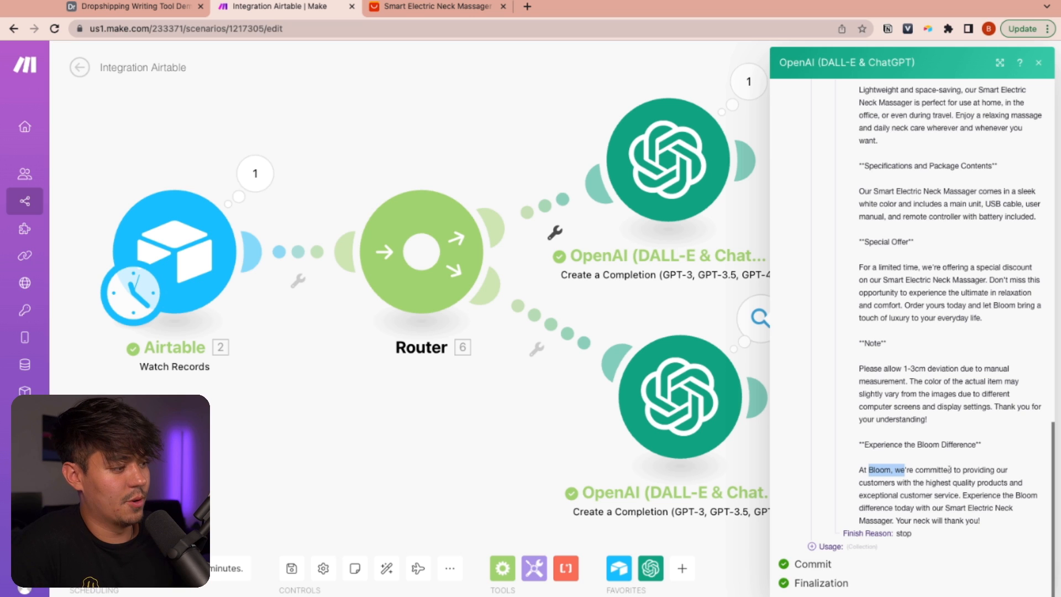
{"action": "scroll", "coordinate": [971, 444], "scroll_direction": "up", "scroll_amount": 12}
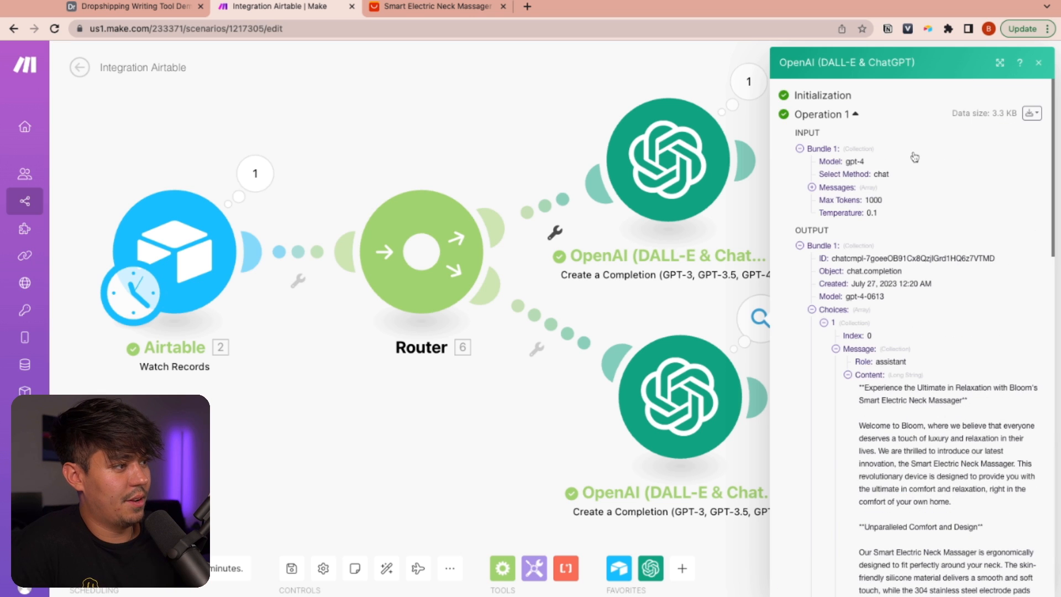
{"action": "left_click", "coordinate": [1039, 62]}
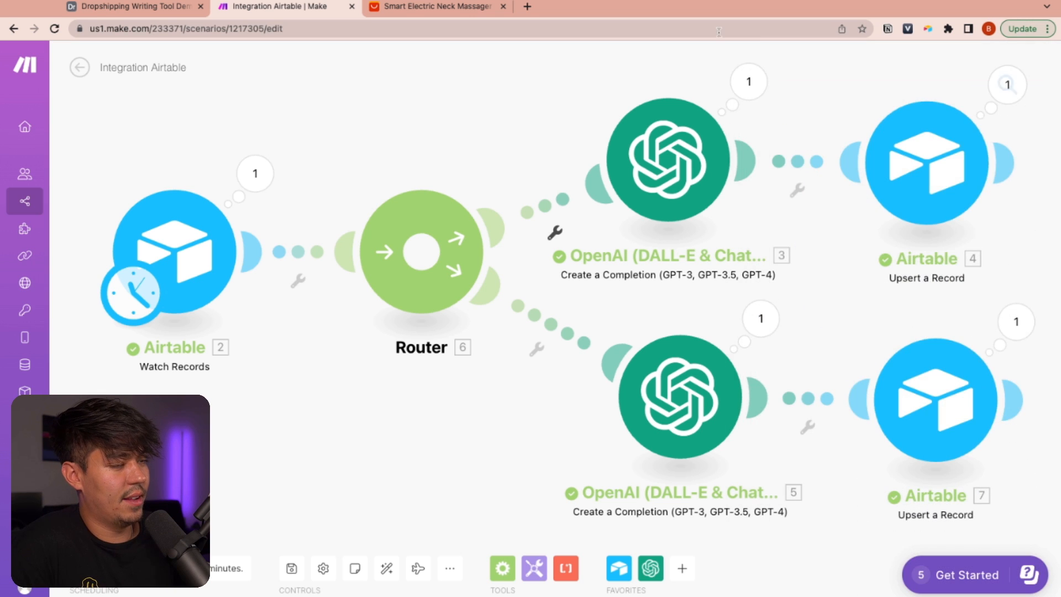
Switch to the Airtable table and read the Sales Page Copy of the third record.
{"action": "left_click", "coordinate": [159, 10]}
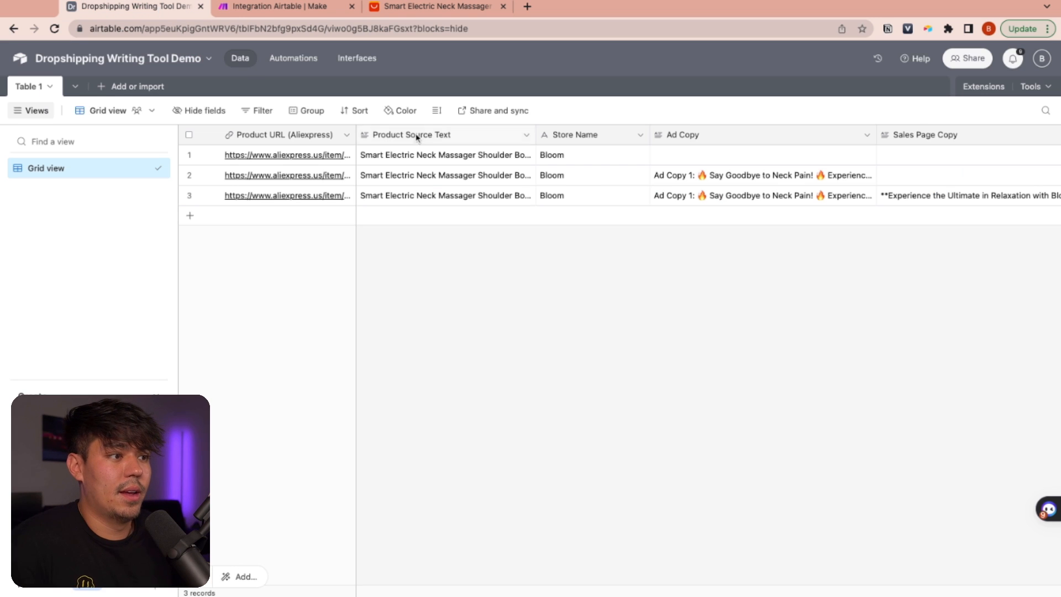
{"action": "scroll", "coordinate": [682, 204], "scroll_direction": "right", "scroll_amount": 5}
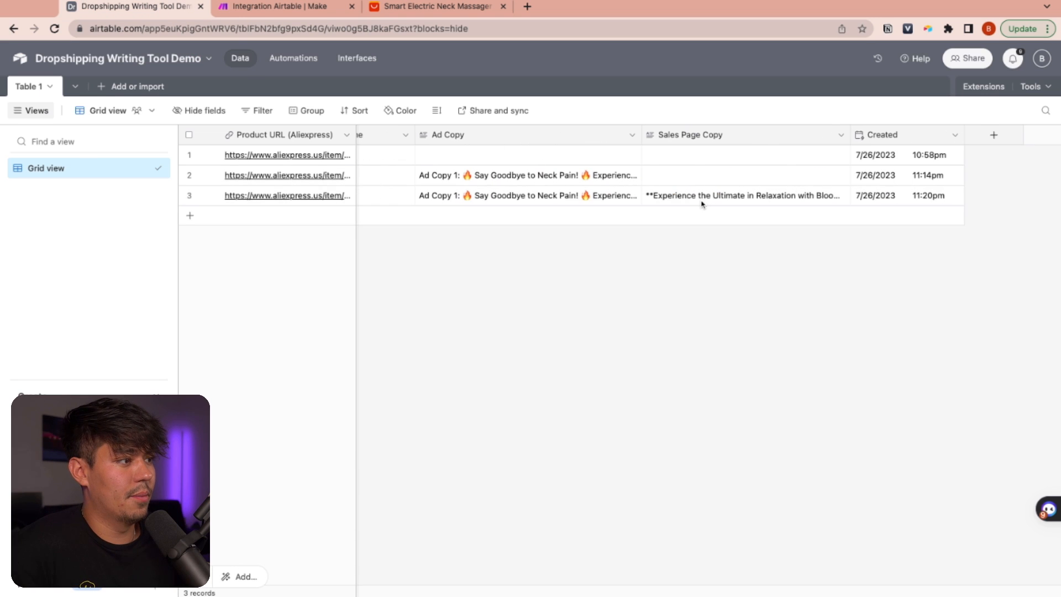
{"action": "scroll", "coordinate": [586, 198], "scroll_direction": "left", "scroll_amount": 5}
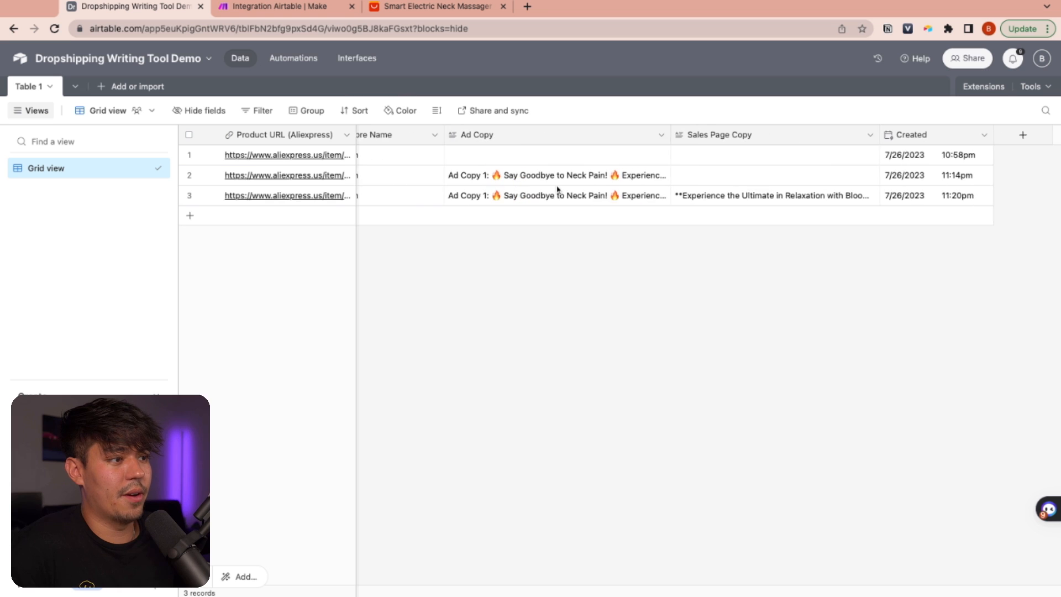
{"action": "scroll", "coordinate": [751, 207], "scroll_direction": "right", "scroll_amount": 4}
{"action": "left_click", "coordinate": [757, 194]}
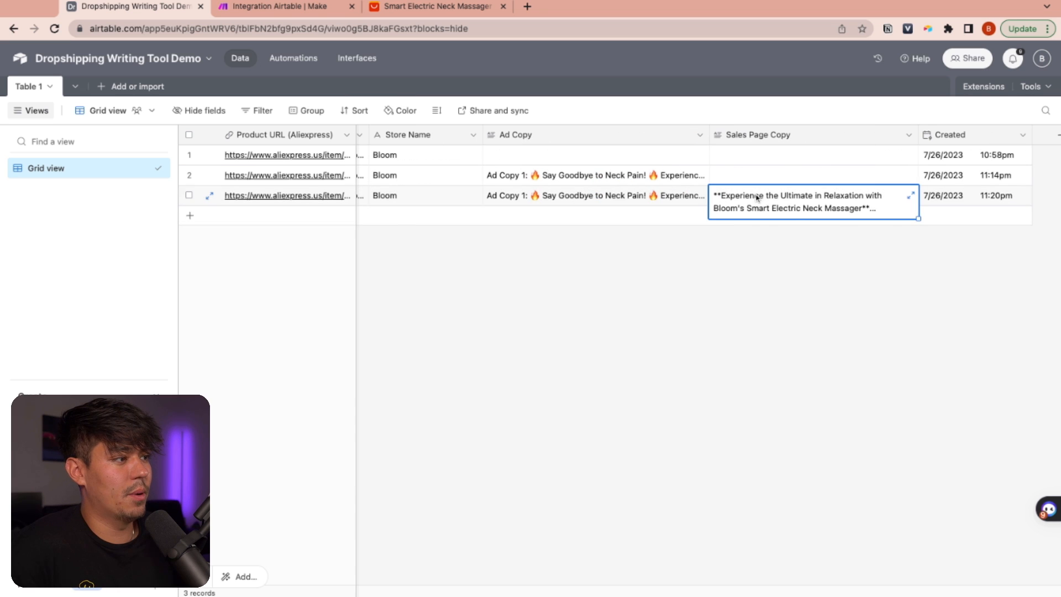
{"action": "left_click", "coordinate": [756, 195]}
{"action": "scroll", "coordinate": [783, 250], "scroll_direction": "up", "scroll_amount": 10}
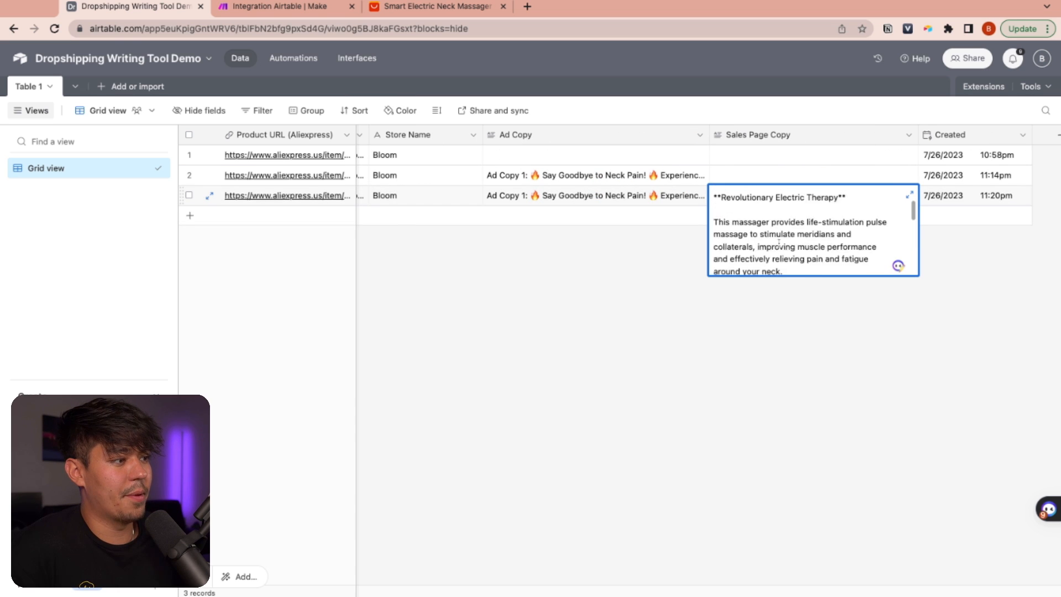
{"action": "left_click", "coordinate": [811, 313]}
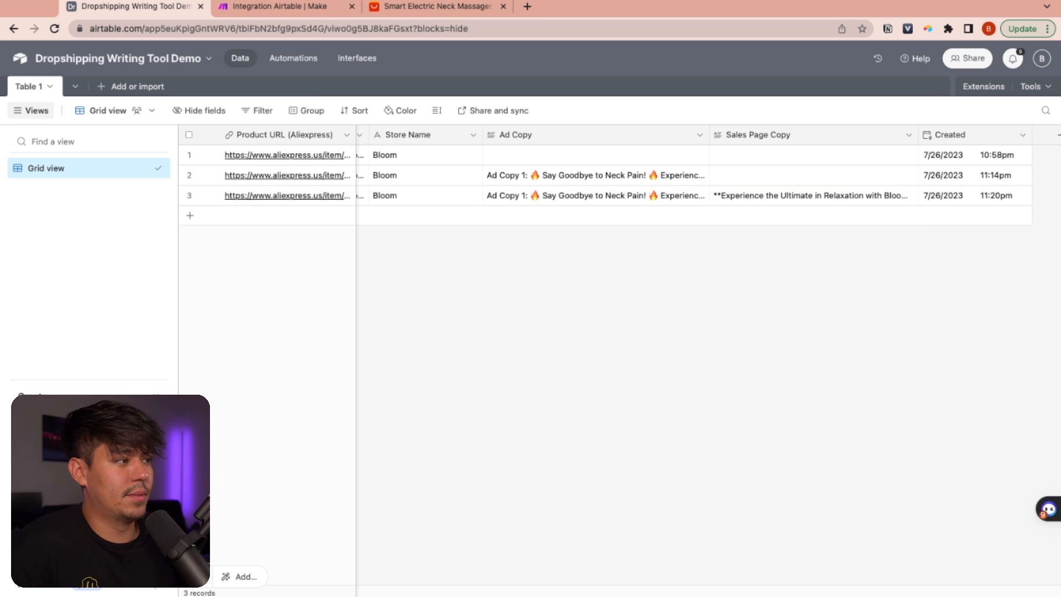
On the AliExpress neck massager page, close the old clip, reselect the product description through Package Included, and open a new web clipper form.
{"action": "left_click", "coordinate": [302, 15]}
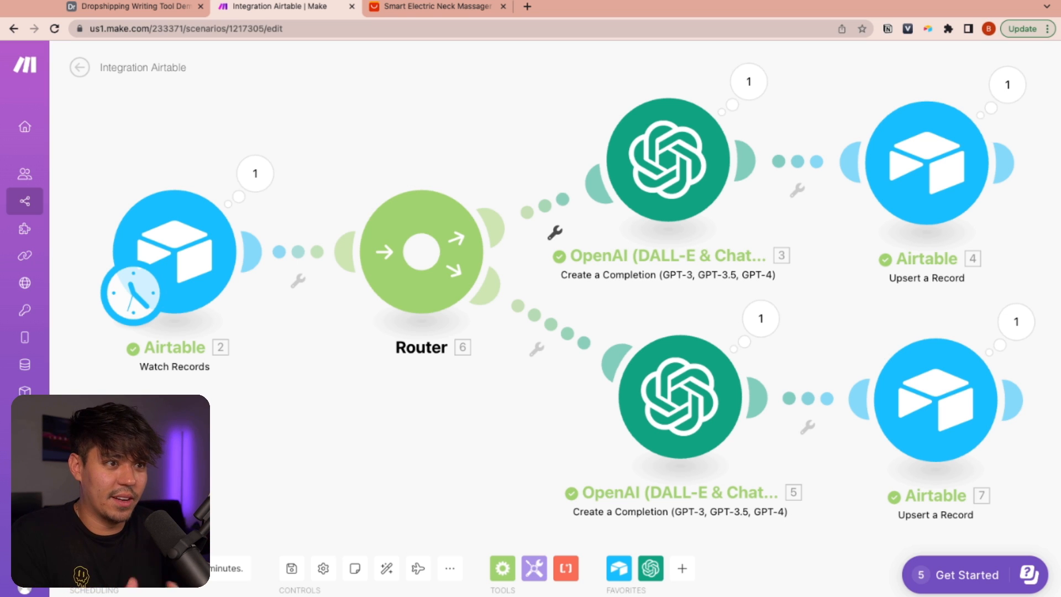
{"action": "left_click", "coordinate": [432, 15]}
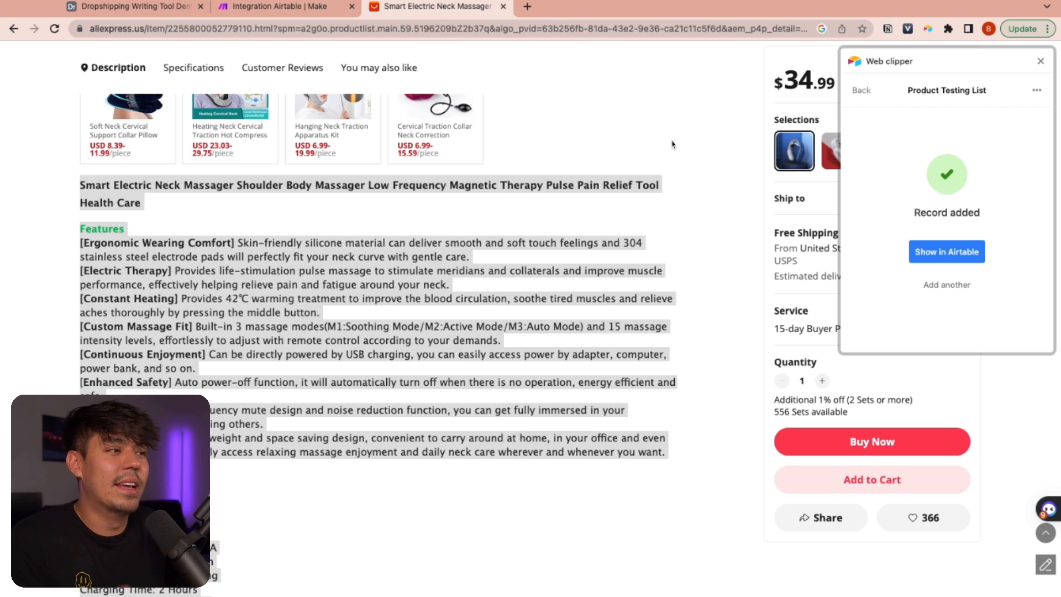
{"action": "left_click", "coordinate": [1041, 64]}
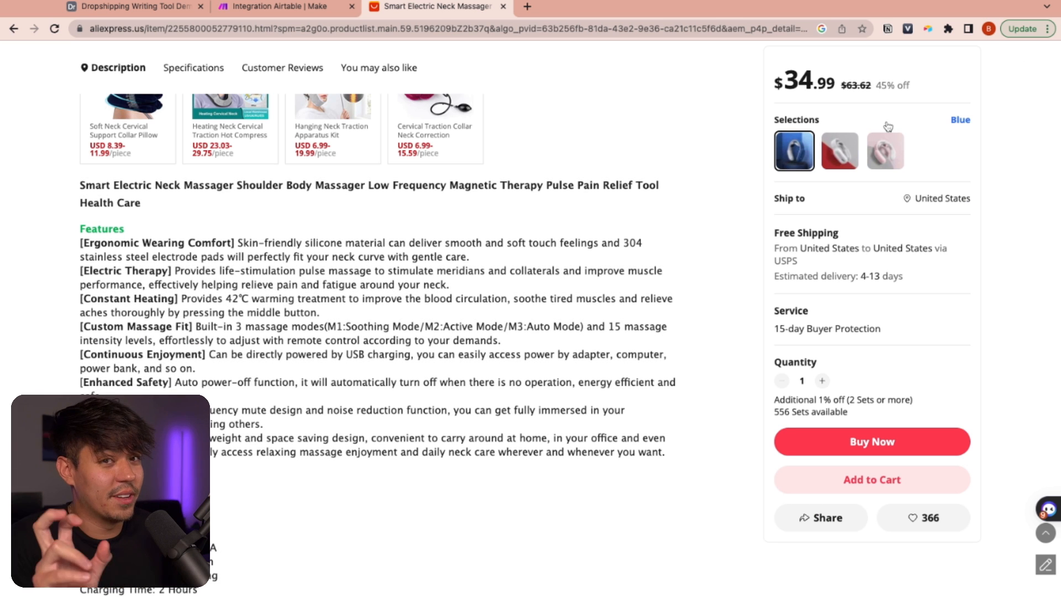
{"action": "scroll", "coordinate": [382, 293], "scroll_direction": "down", "scroll_amount": 7}
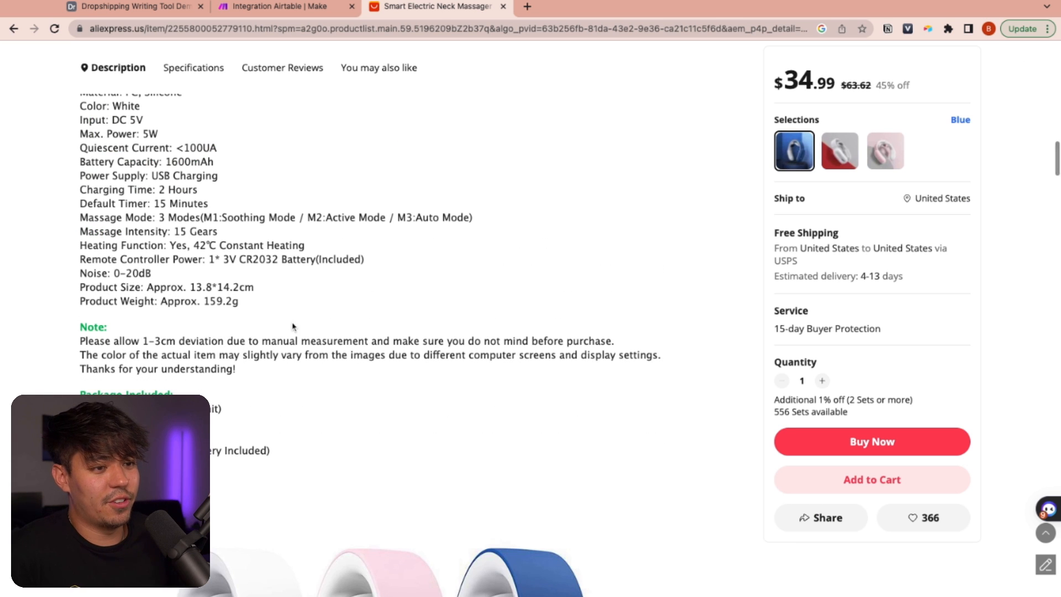
{"action": "scroll", "coordinate": [284, 415], "scroll_direction": "up", "scroll_amount": 1}
{"action": "mouse_move", "coordinate": [284, 509]}
{"action": "left_mouse_down"}
{"action": "mouse_move", "coordinate": [284, 523]}
{"action": "mouse_move", "coordinate": [83, 145]}
{"action": "left_mouse_up"}
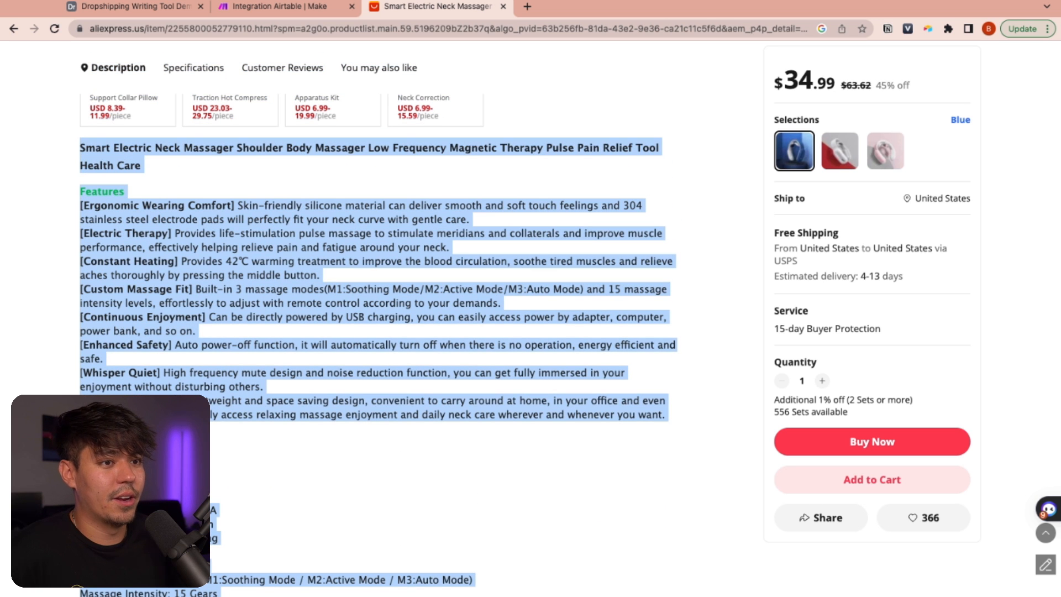
{"action": "left_click", "coordinate": [928, 29]}
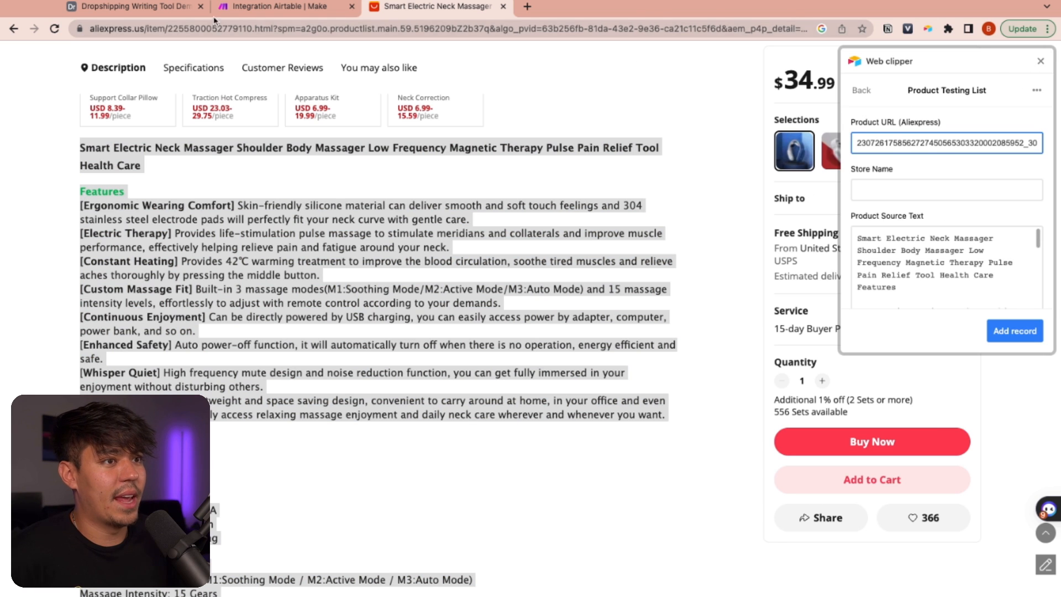
Review the Make scenario's schedule setting and its available run frequencies, leaving the schedule unchanged.
{"action": "left_click", "coordinate": [236, 8]}
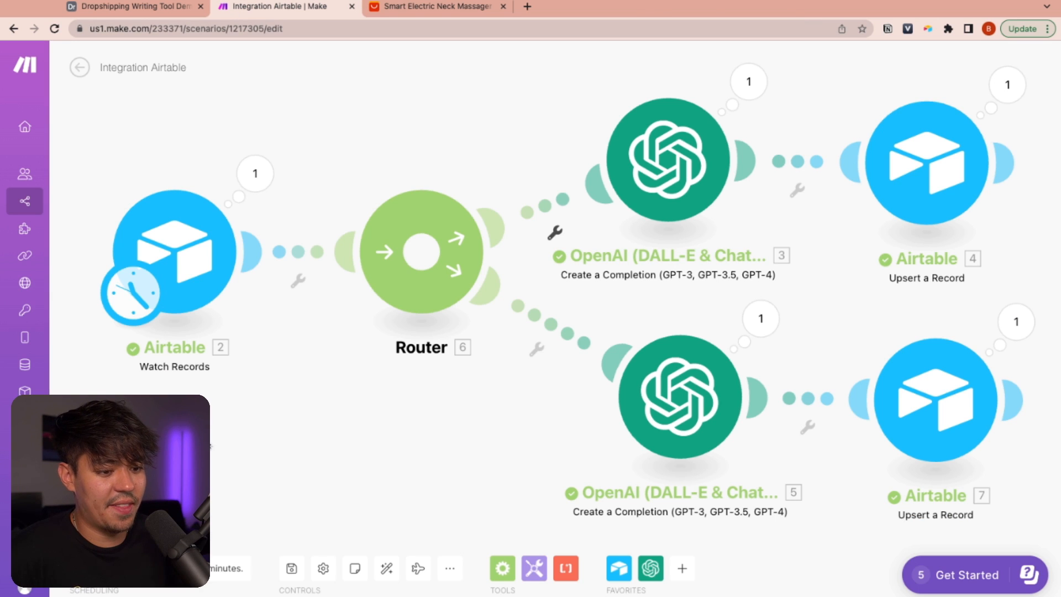
{"action": "left_click", "coordinate": [224, 568]}
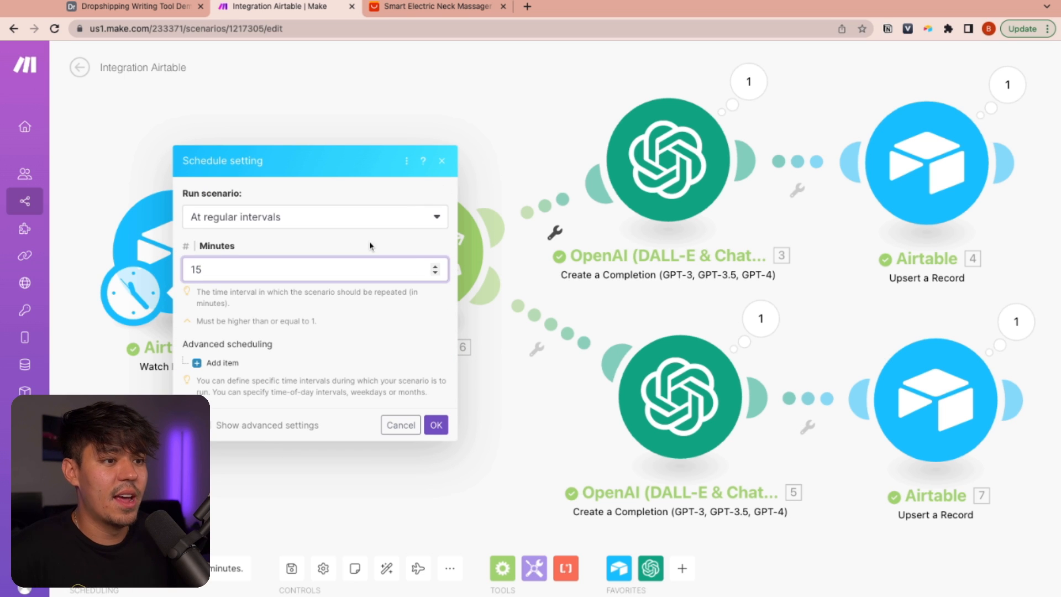
{"action": "left_click", "coordinate": [379, 218]}
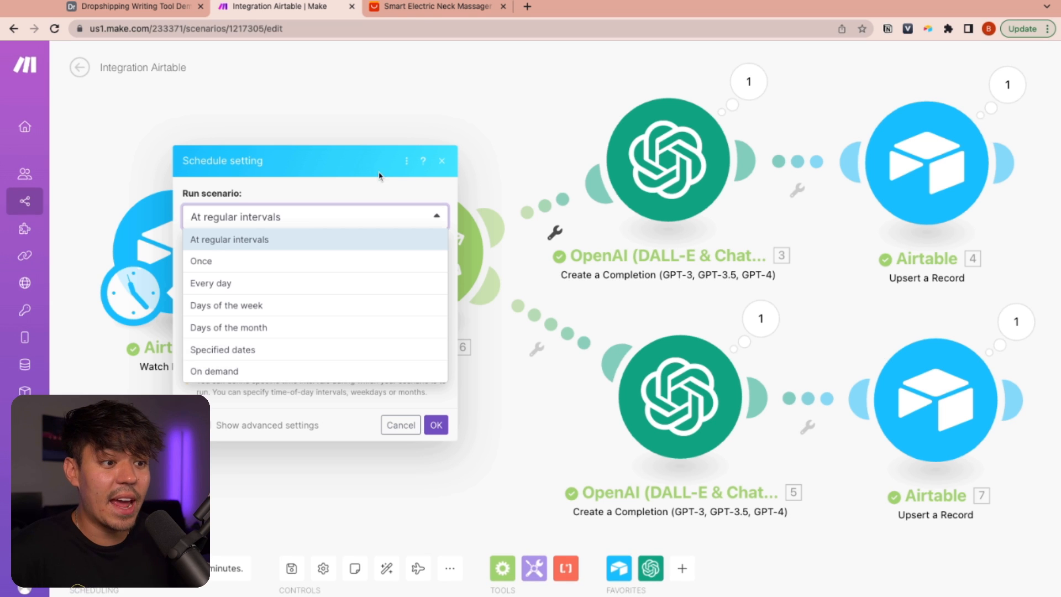
{"action": "left_click", "coordinate": [420, 184]}
{"action": "left_click", "coordinate": [442, 162]}
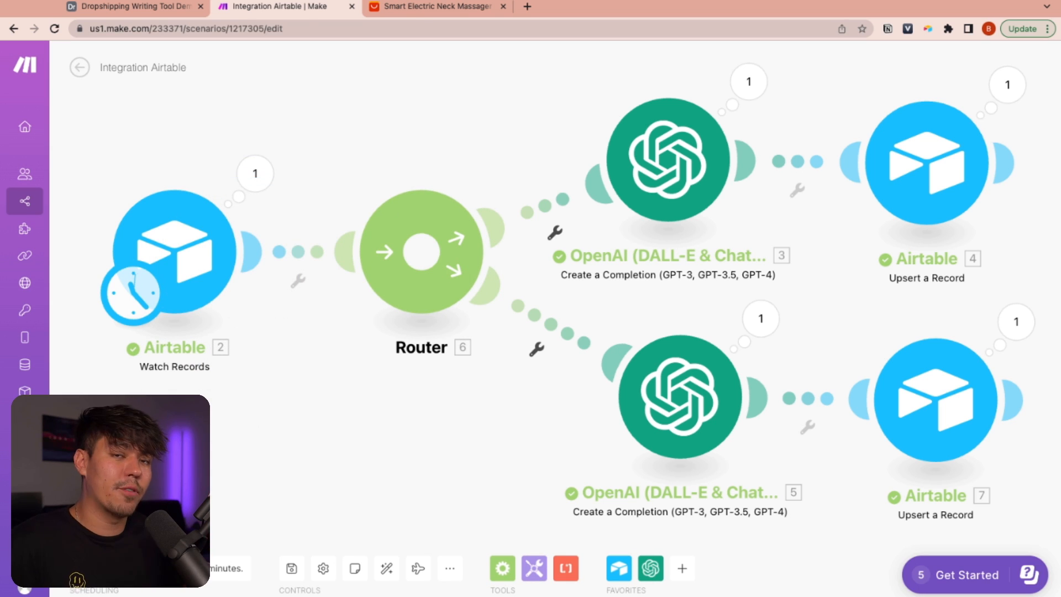
{"action": "left_click", "coordinate": [138, 8]}
{"action": "left_click", "coordinate": [292, 7]}
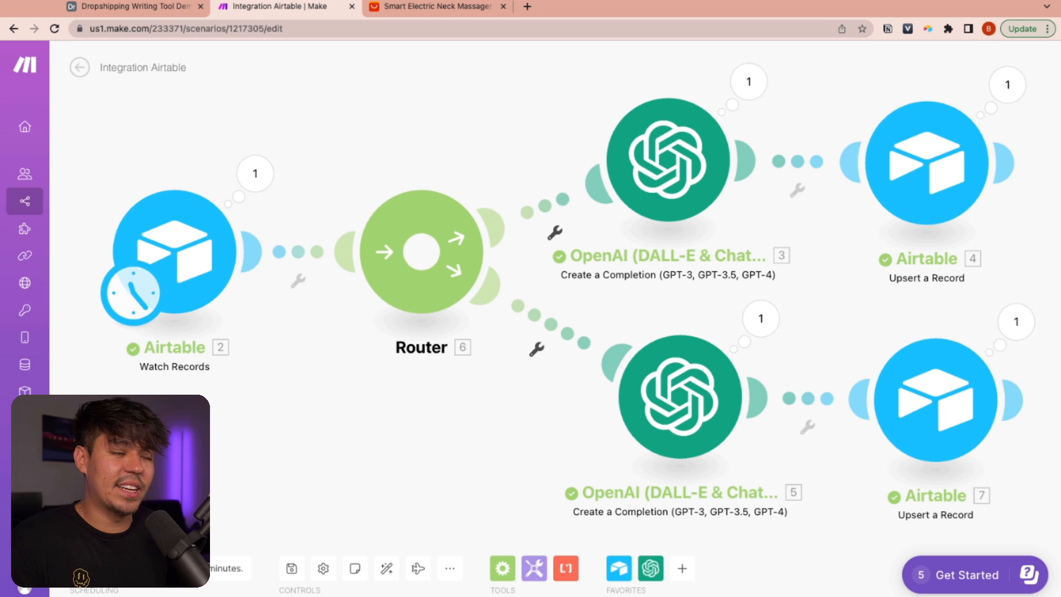
{"action": "scroll", "coordinate": [444, 197], "scroll_direction": "right", "scroll_amount": 1}
{"action": "scroll", "coordinate": [454, 195], "scroll_direction": "right", "scroll_amount": 1}
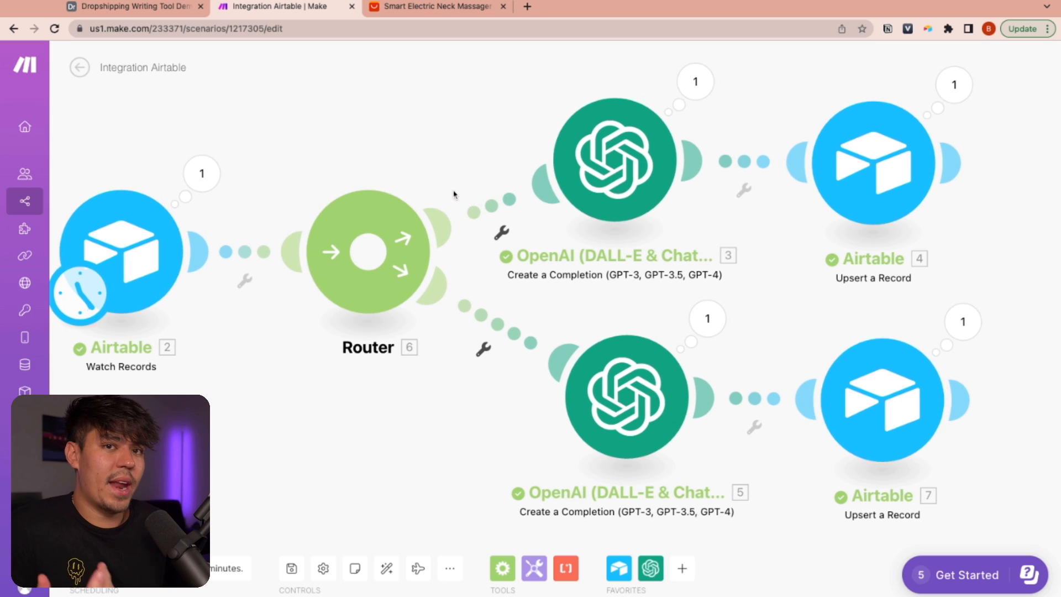
{"action": "scroll", "coordinate": [454, 194], "scroll_direction": "right", "scroll_amount": 5}
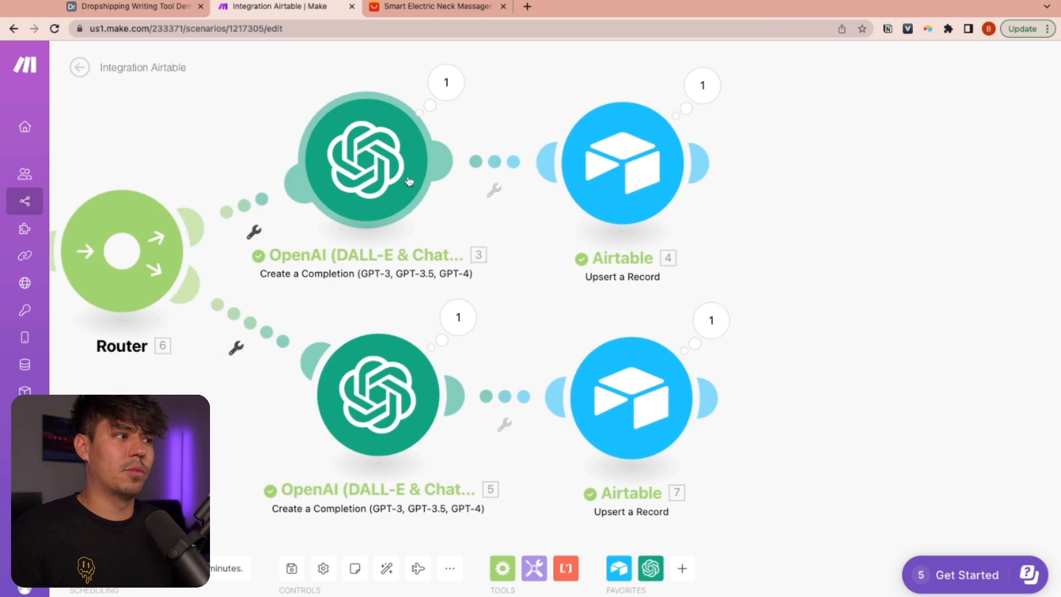
{"action": "scroll", "coordinate": [409, 181], "scroll_direction": "right", "scroll_amount": 1}
Search for Shopify as a follow-up module to the upper Airtable module, browse its product actions, and dismiss the new module.
{"action": "mouse_move", "coordinate": [688, 161]}
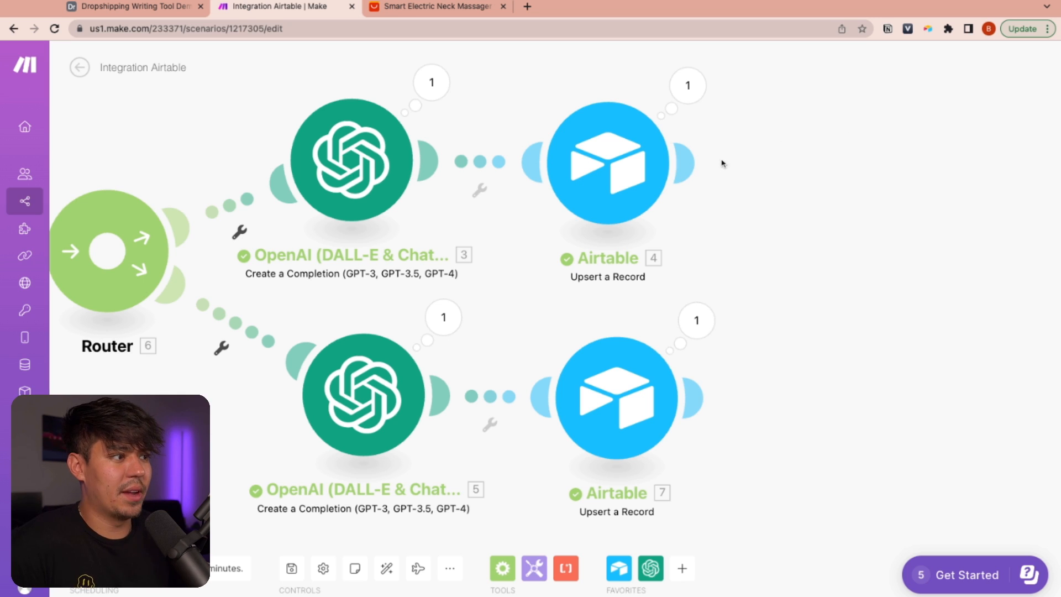
{"action": "left_click", "coordinate": [687, 163]}
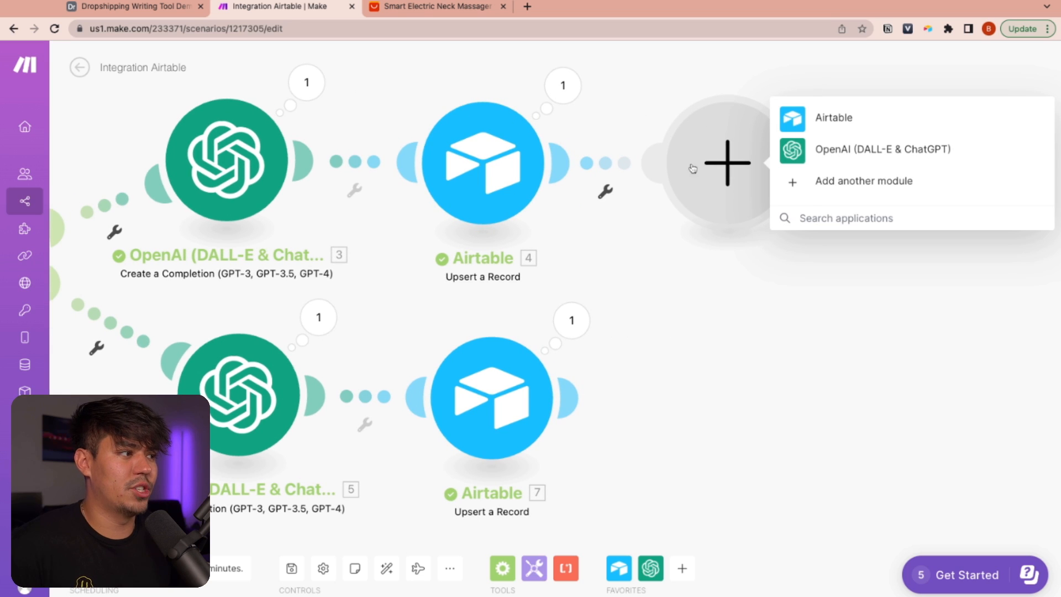
{"action": "left_click", "coordinate": [838, 195]}
{"action": "type", "text": "shopi"}
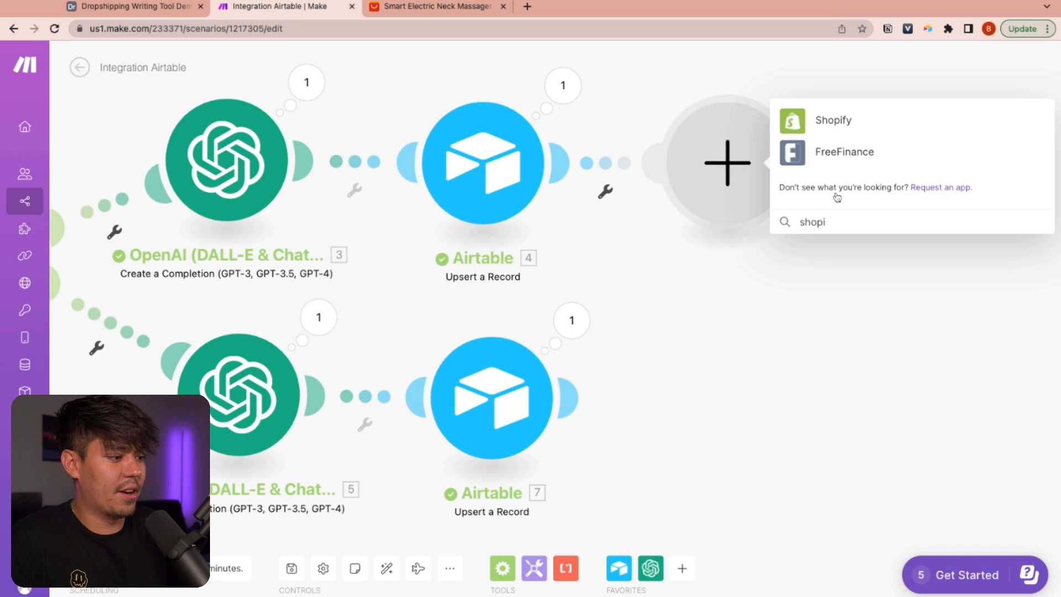
{"action": "left_click", "coordinate": [796, 123]}
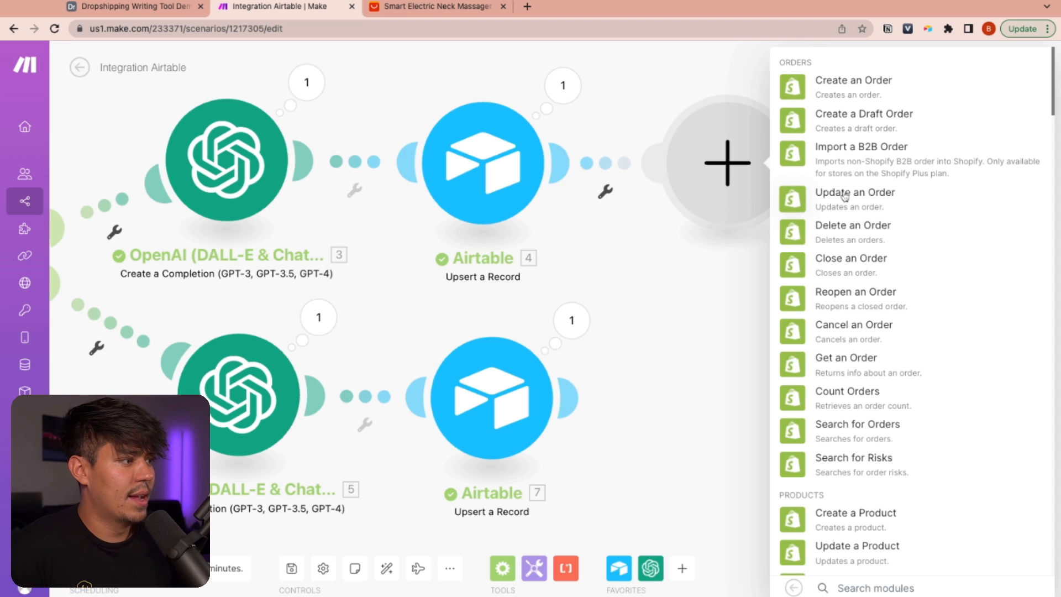
{"action": "scroll", "coordinate": [909, 253], "scroll_direction": "down", "scroll_amount": 3}
{"action": "scroll", "coordinate": [907, 257], "scroll_direction": "down", "scroll_amount": 2}
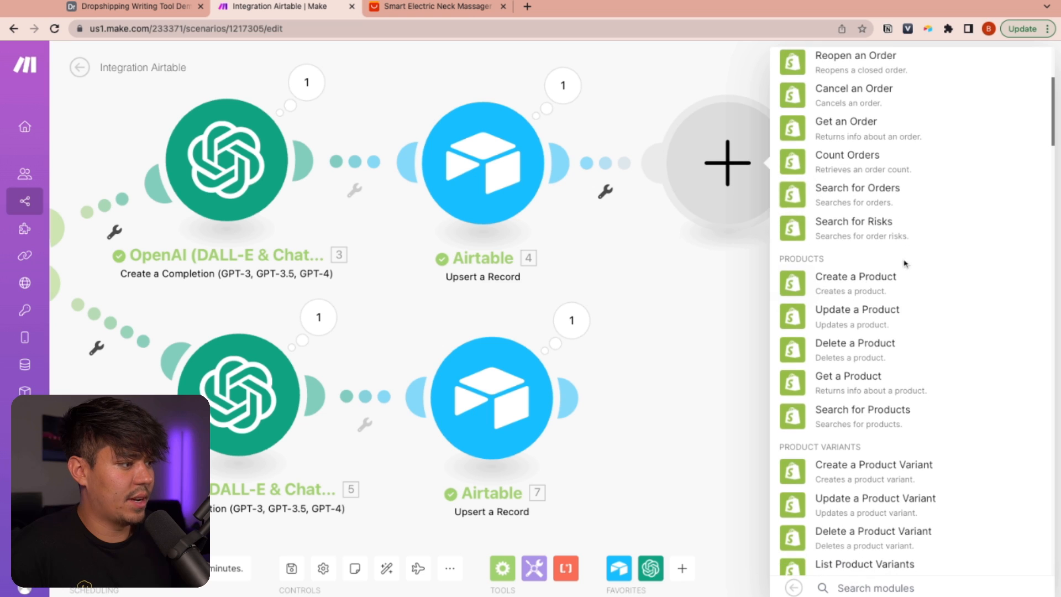
{"action": "scroll", "coordinate": [845, 322], "scroll_direction": "down", "scroll_amount": 2}
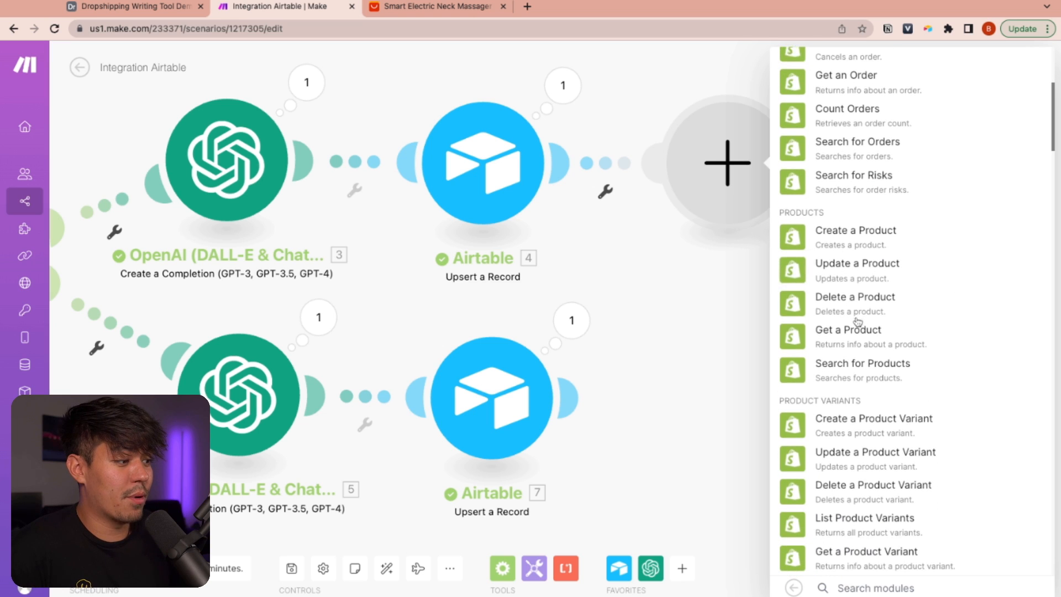
{"action": "scroll", "coordinate": [881, 277], "scroll_direction": "down", "scroll_amount": 2}
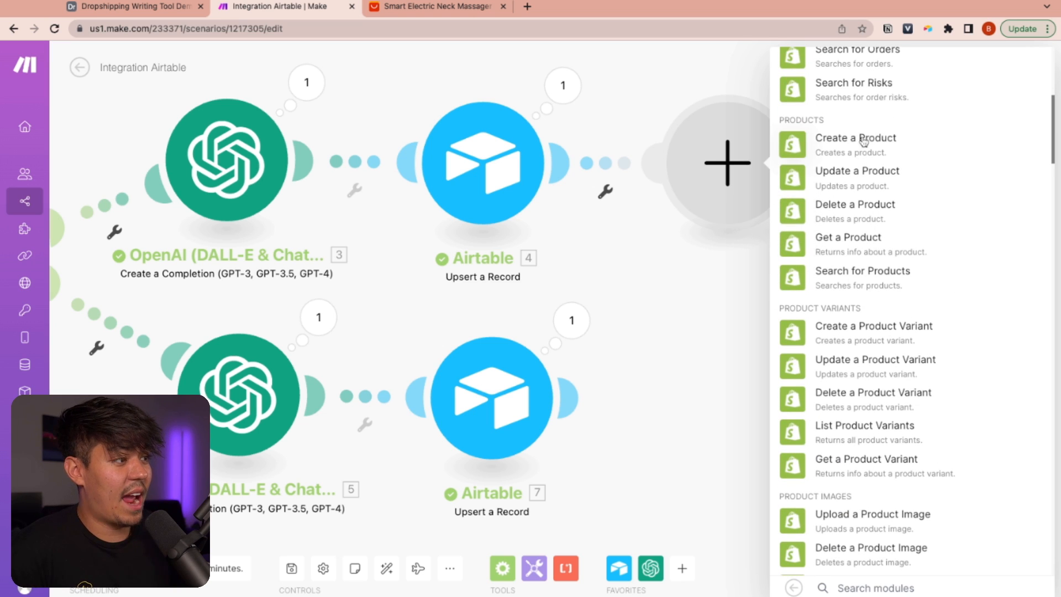
{"action": "left_click", "coordinate": [653, 82]}
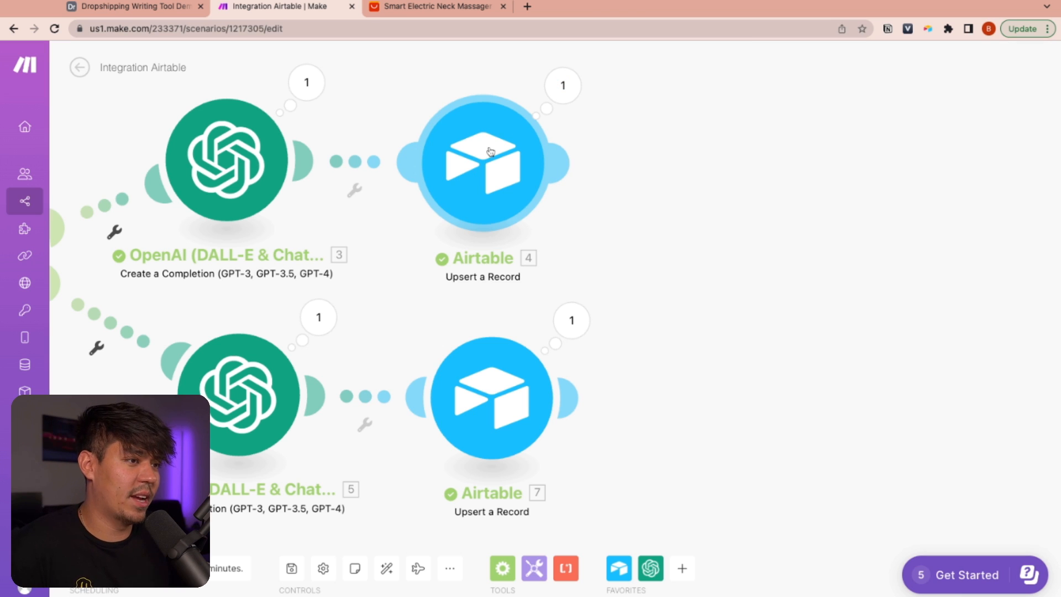
{"action": "scroll", "coordinate": [279, 304], "scroll_direction": "down", "scroll_amount": 2}
{"action": "scroll", "coordinate": [276, 308], "scroll_direction": "down", "scroll_amount": 3}
{"action": "left_click_drag", "start_coordinate": [277, 308], "coordinate": [601, 320]}
{"action": "scroll", "coordinate": [601, 319], "scroll_direction": "up", "scroll_amount": 3}
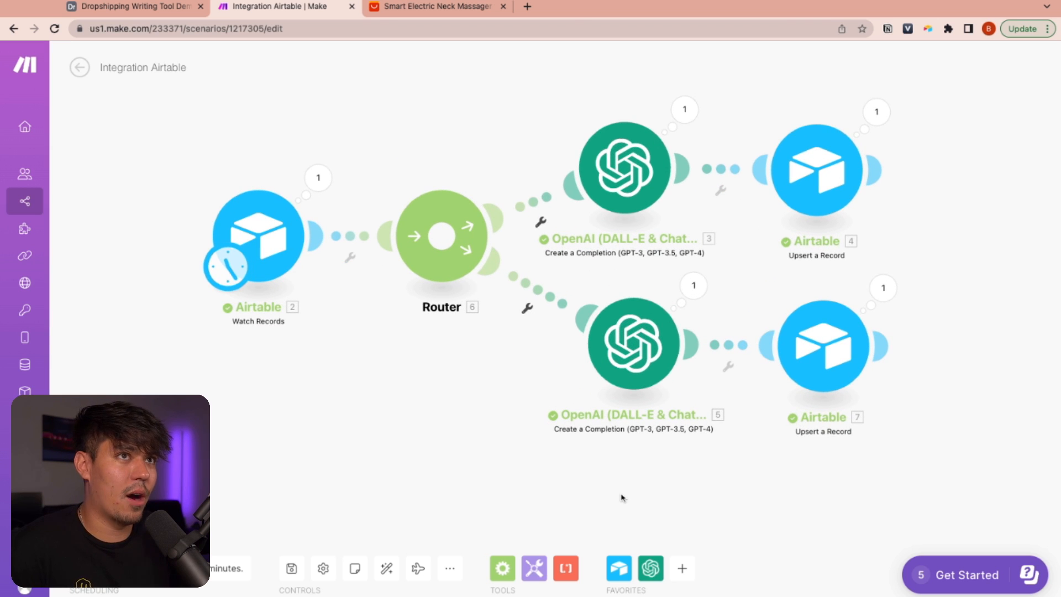